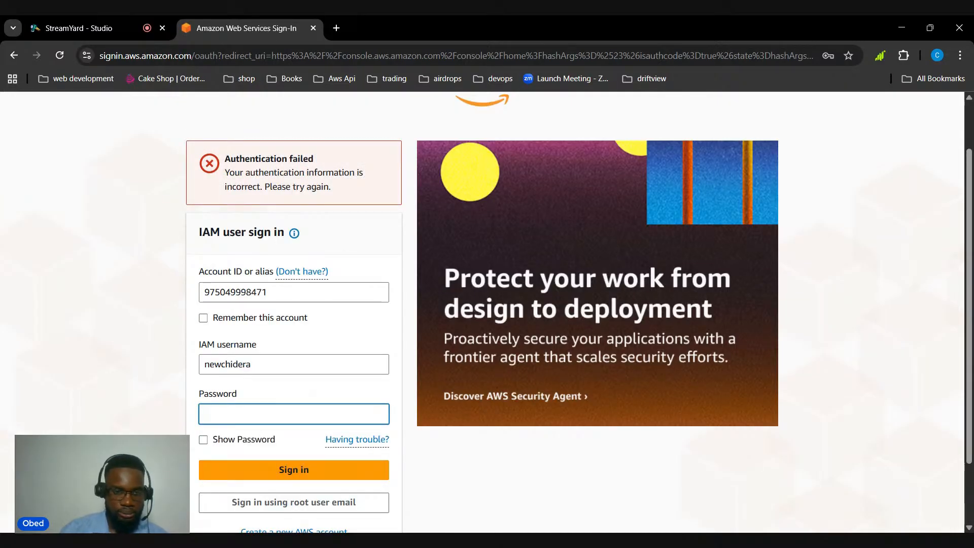
Re-enter the IAM username, fill in the account password and sign in to the AWS console
left_click_drag(251, 364, 176, 362)
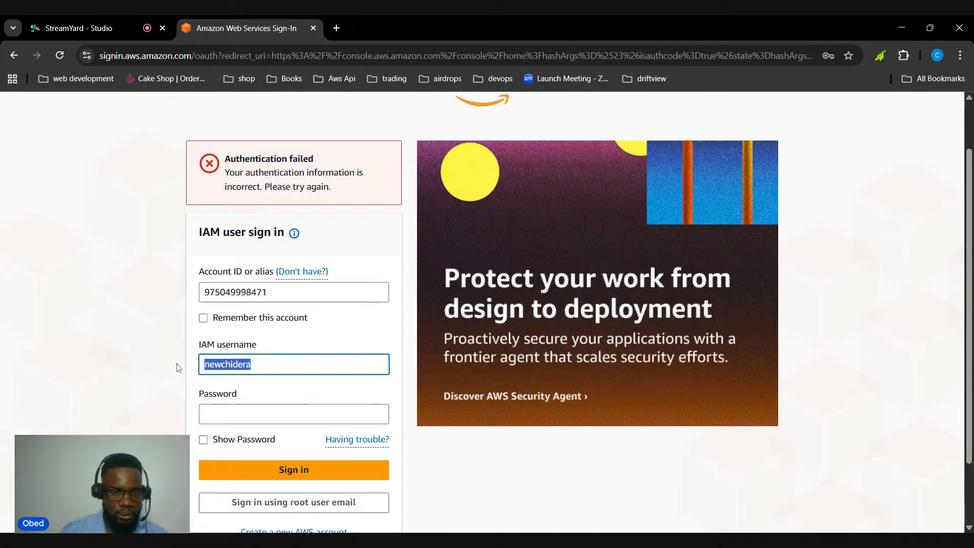
key("BackSpace")
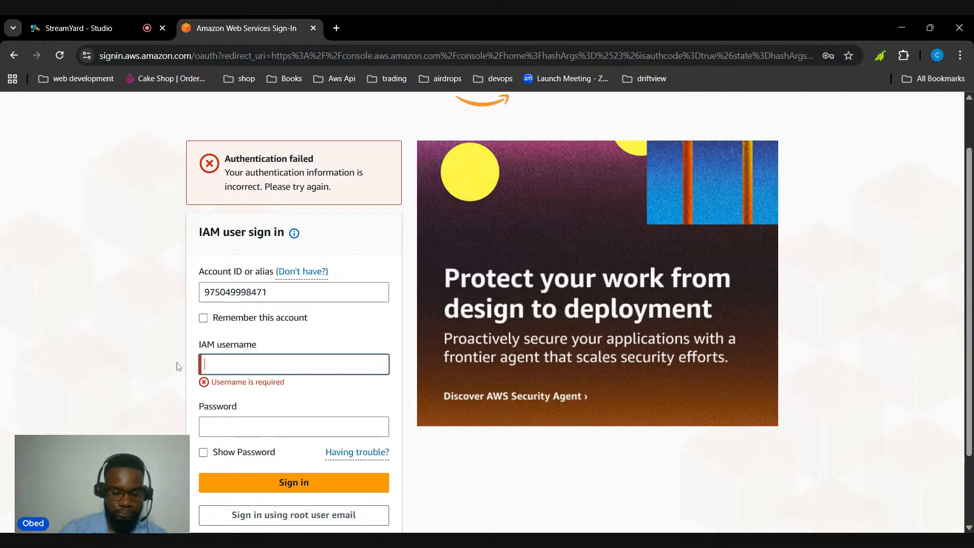
type("new")
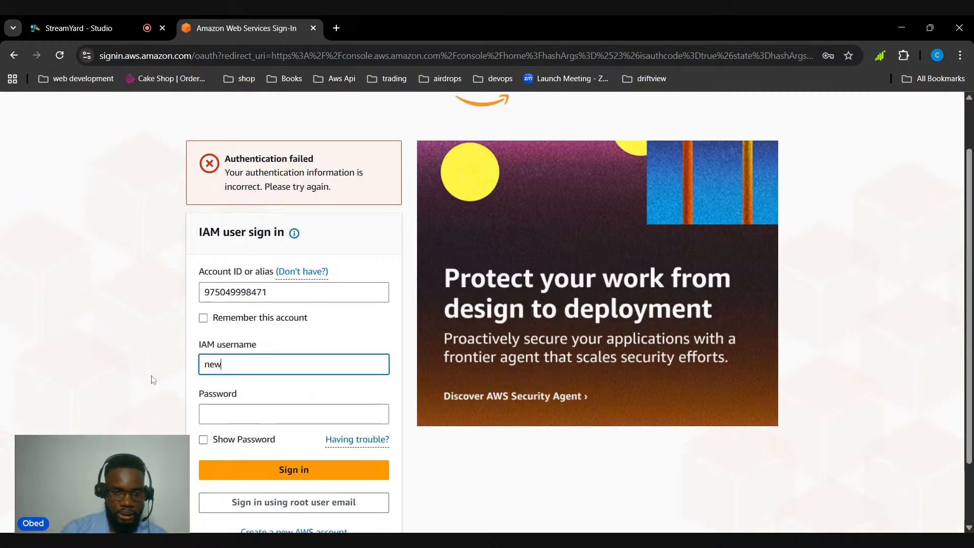
left_click(244, 393)
left_click(285, 469)
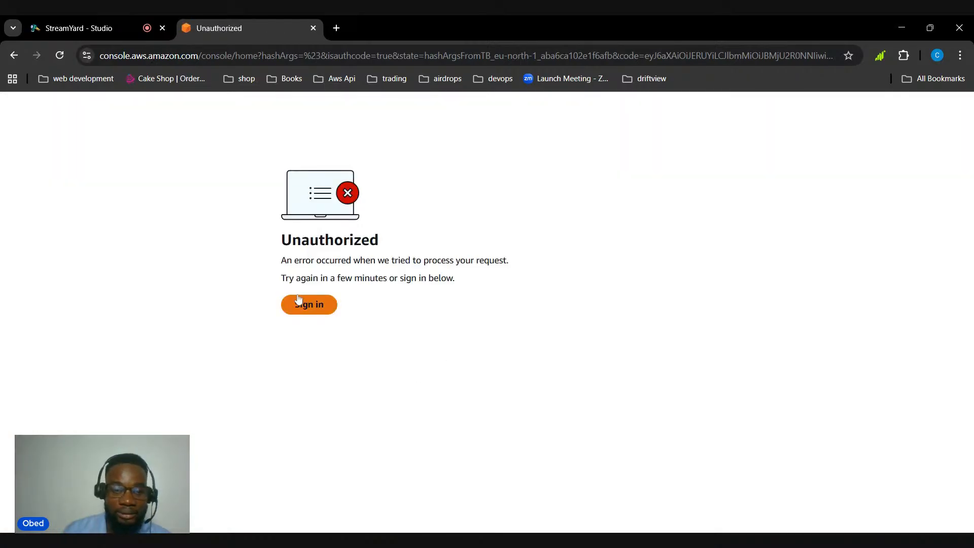
left_click(310, 304)
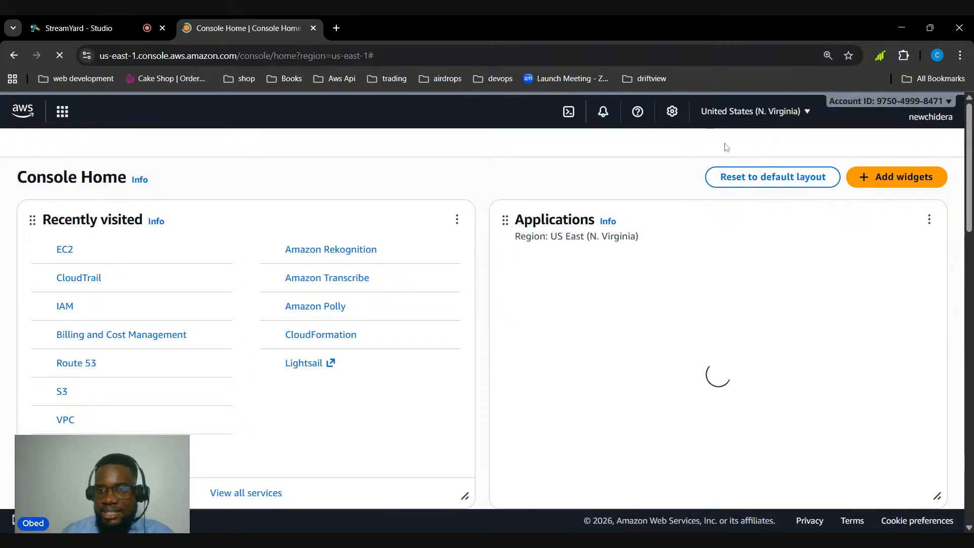
Look over the available AWS regions and the widgets on the console home page
left_click(800, 113)
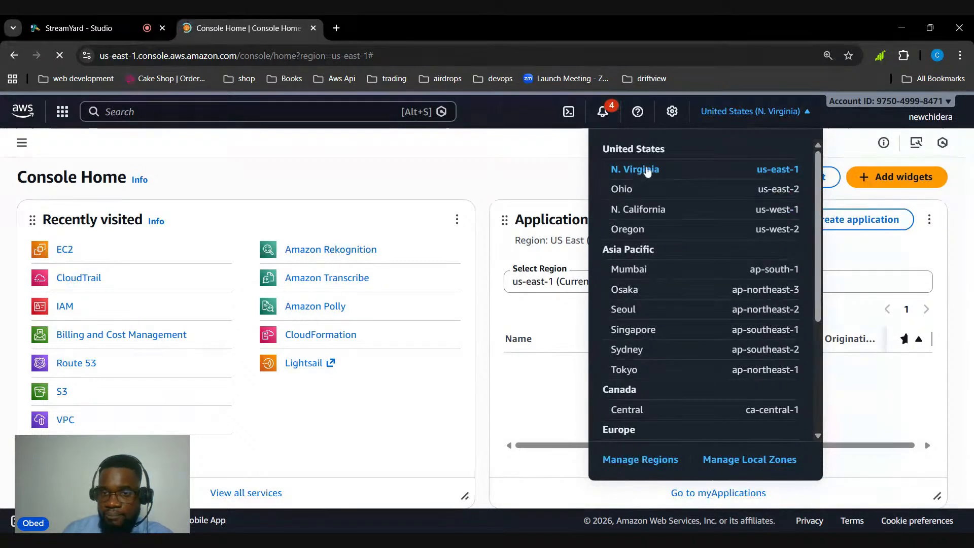
left_click(812, 113)
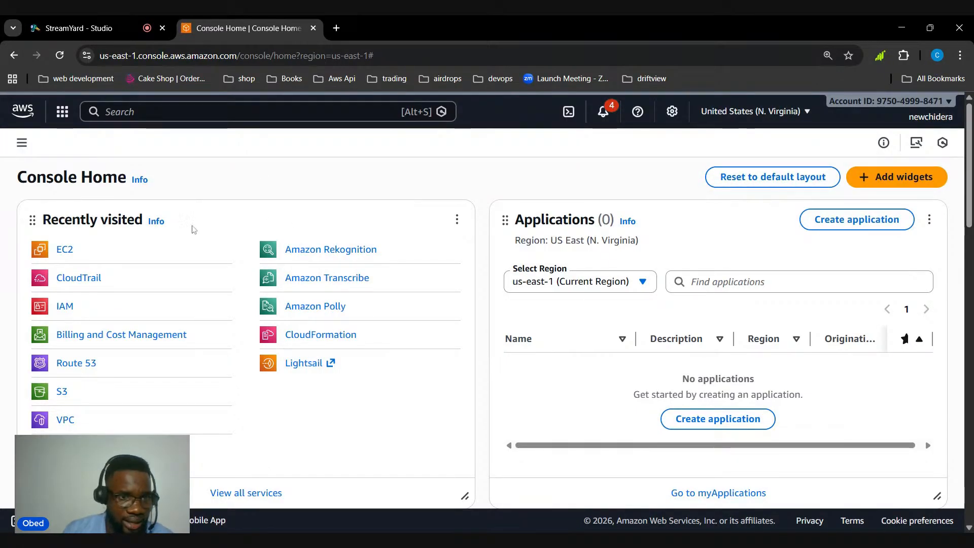
scroll(313, 352, "down", 5)
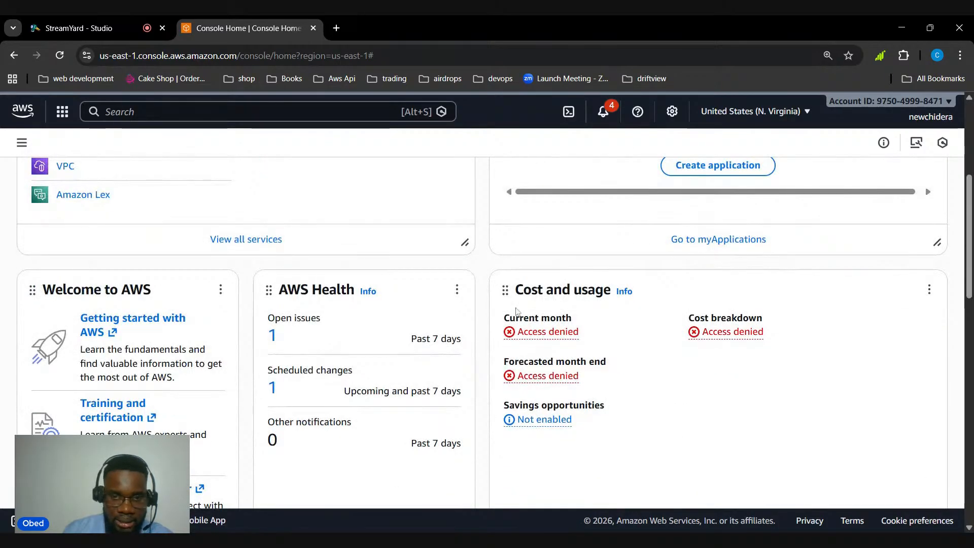
scroll(416, 319, "down", 9)
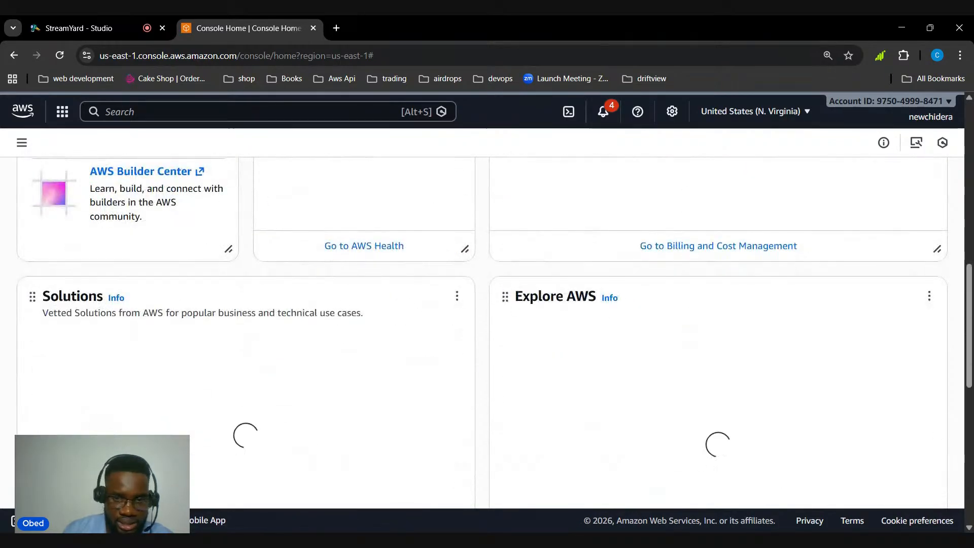
scroll(298, 315, "up", 14)
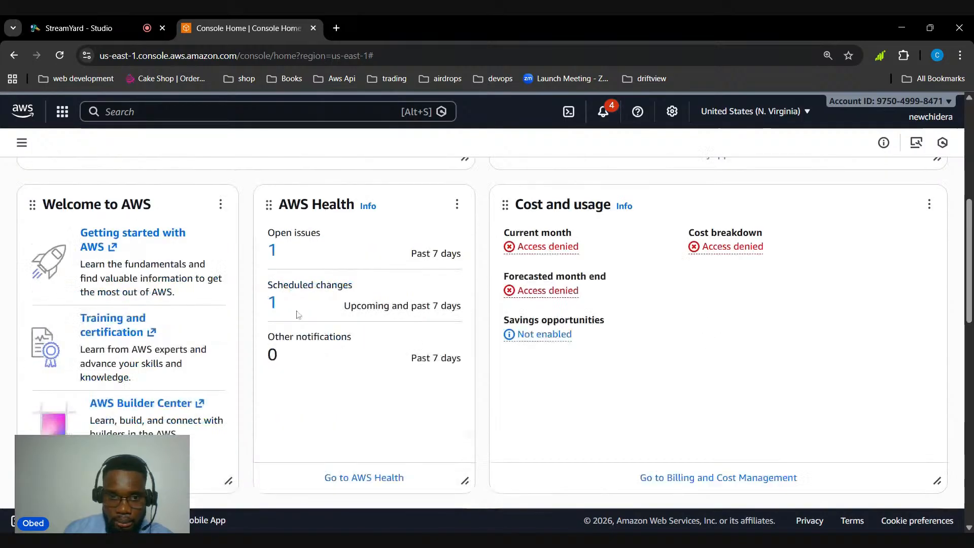
Find the EC2 service through the console search and start launching a new instance
left_click(152, 111)
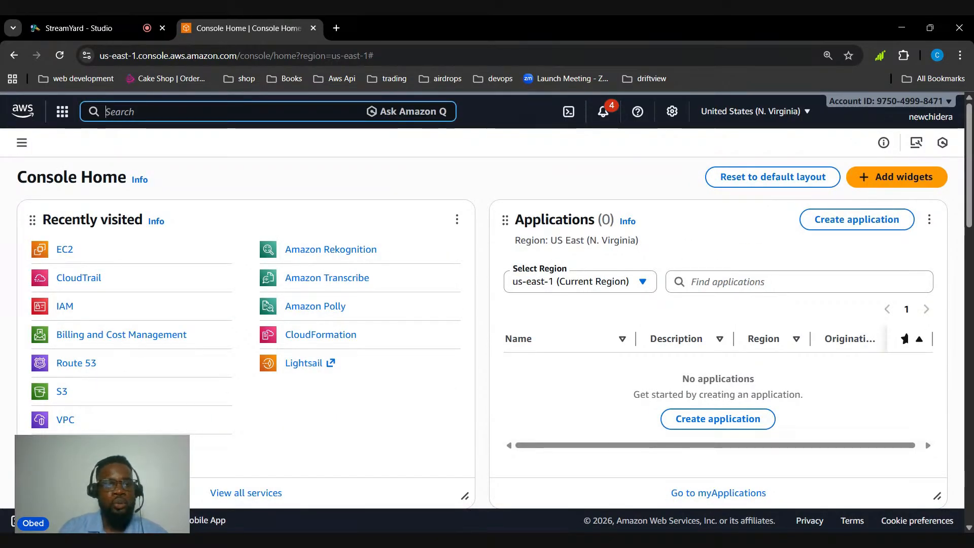
type("ec2")
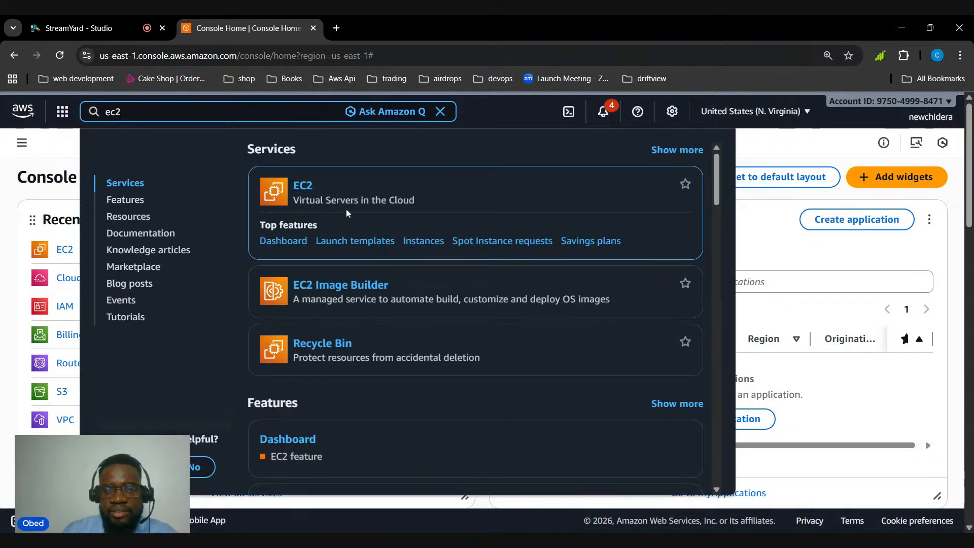
left_click(301, 187)
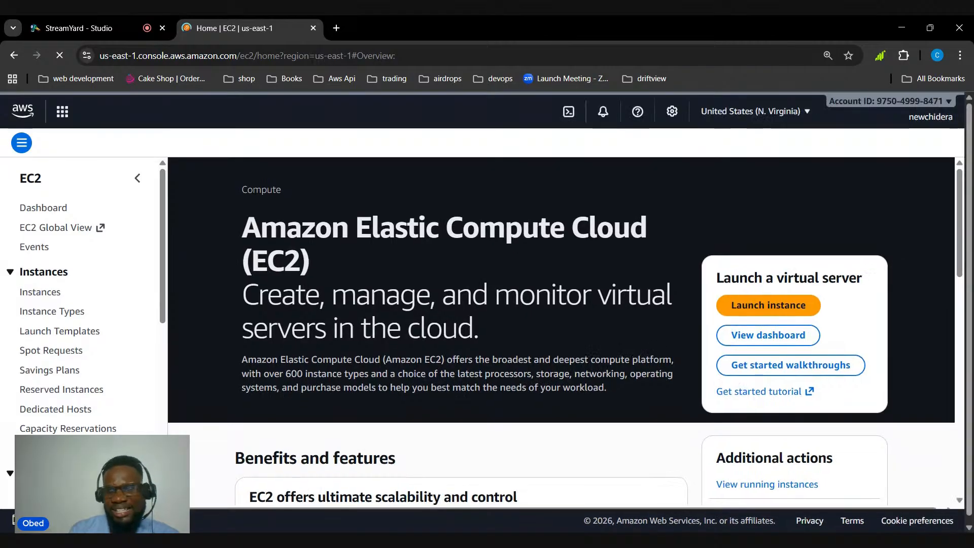
left_click(764, 309)
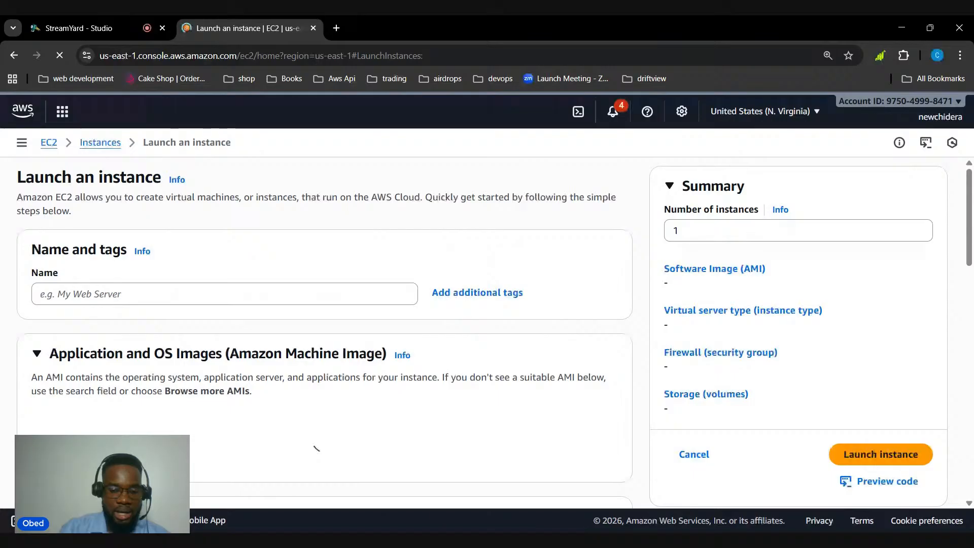
Name the new instance "bootcamp web server"
left_click(225, 294)
type("bootcam")
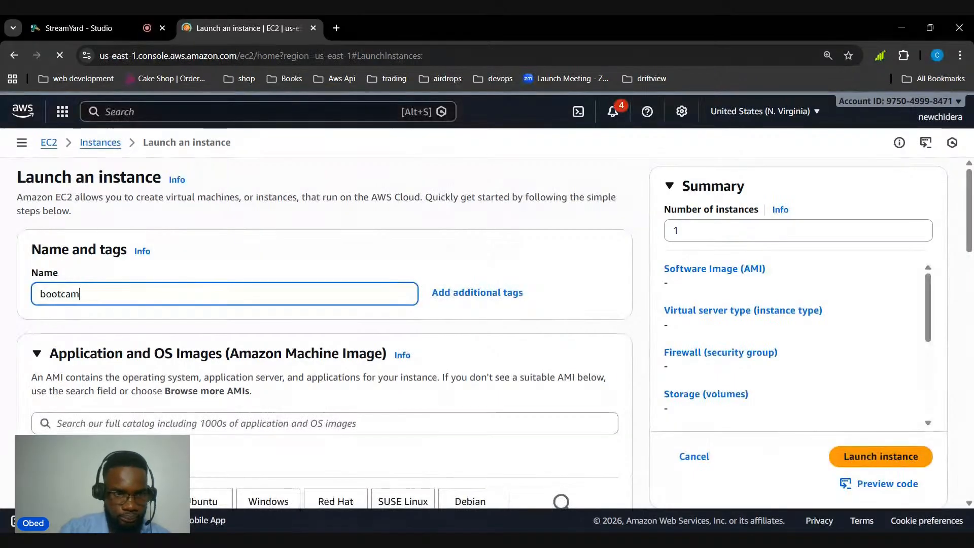
type("p web server")
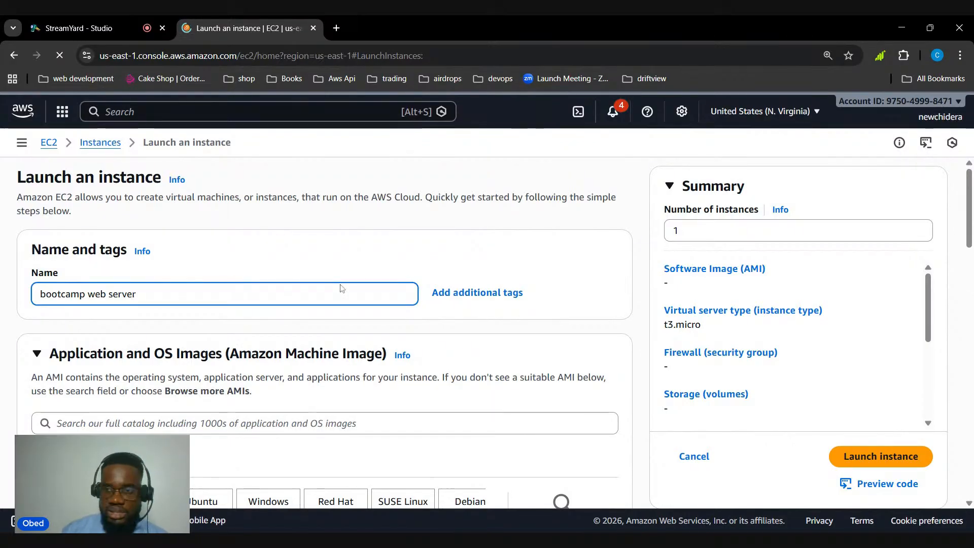
Browse the quick-start operating systems and choose Ubuntu as the instance's machine image
scroll(340, 287, "down", 3)
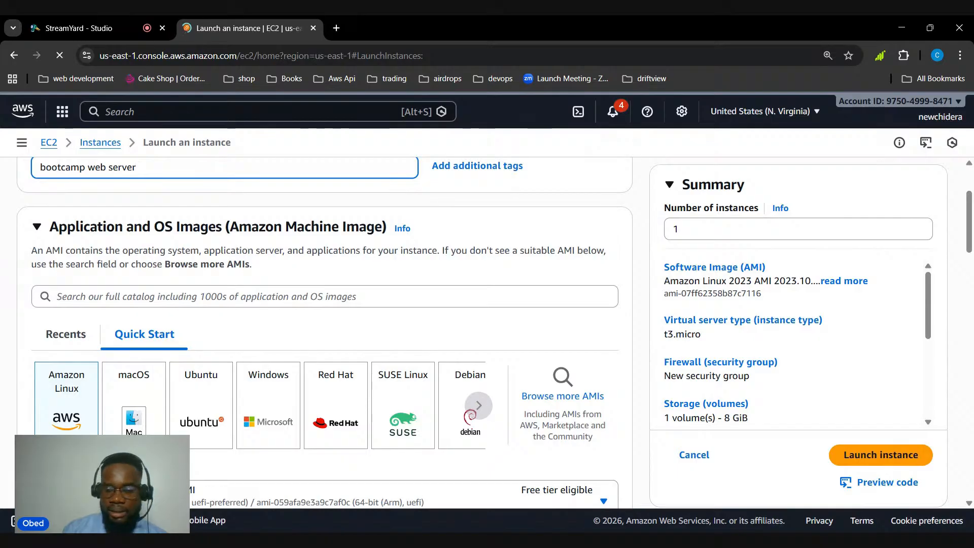
scroll(245, 317, "up", 3)
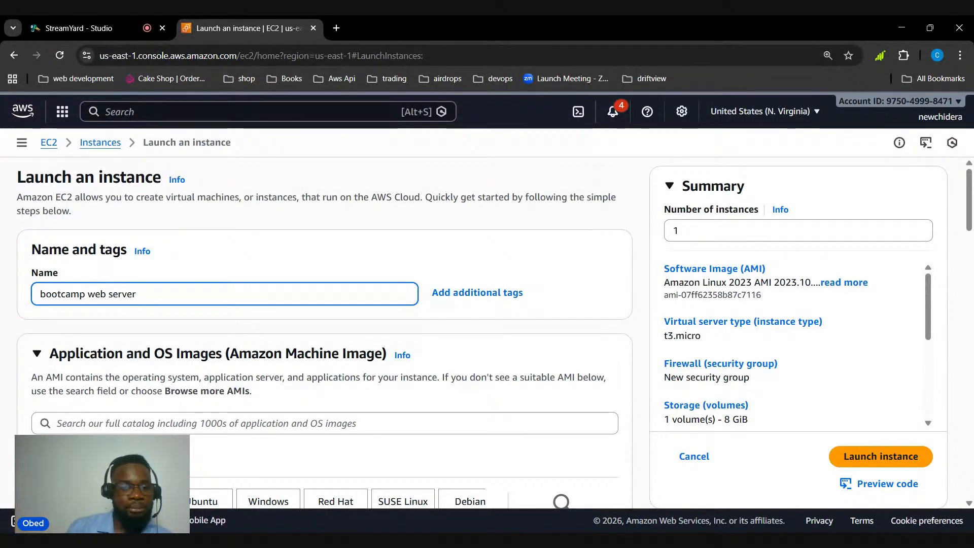
scroll(325, 330, "down", 1)
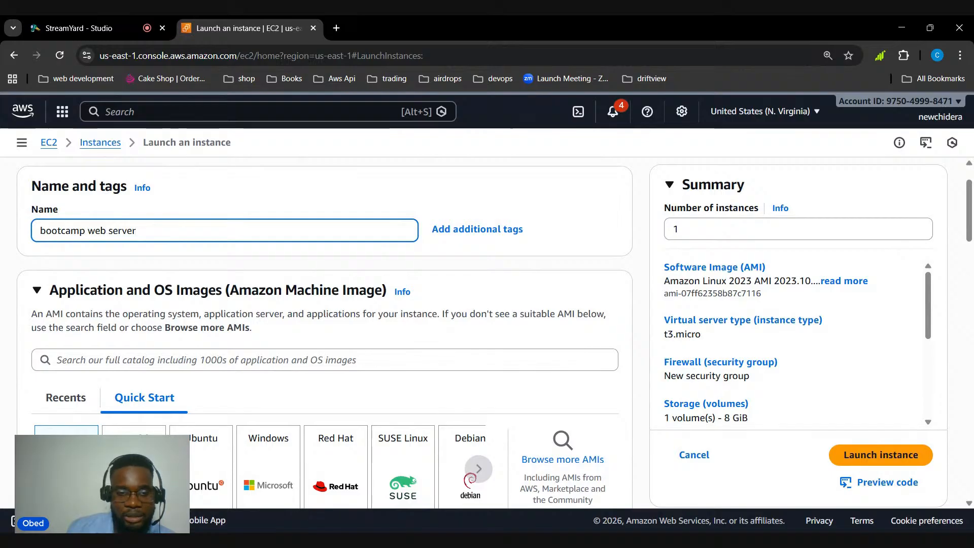
scroll(195, 341, "down", 2)
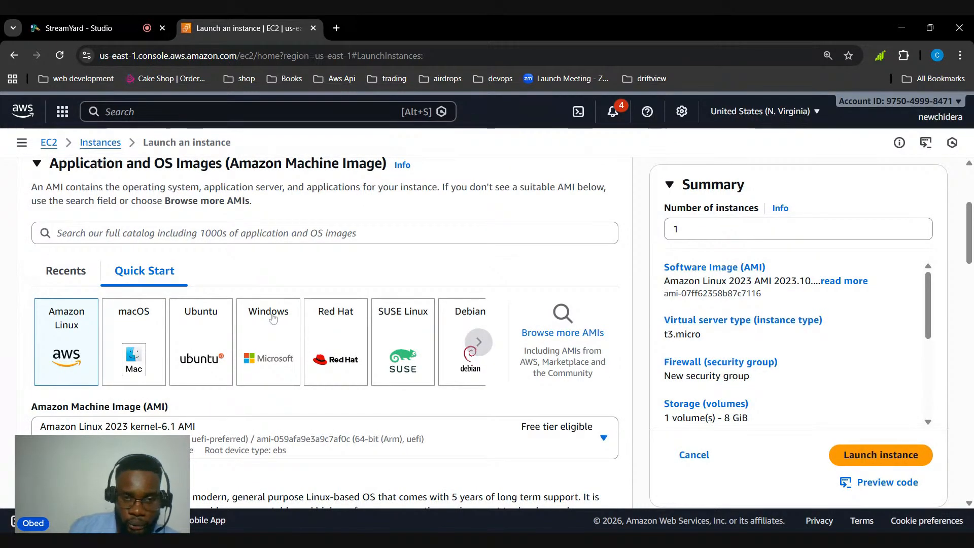
left_click(479, 340)
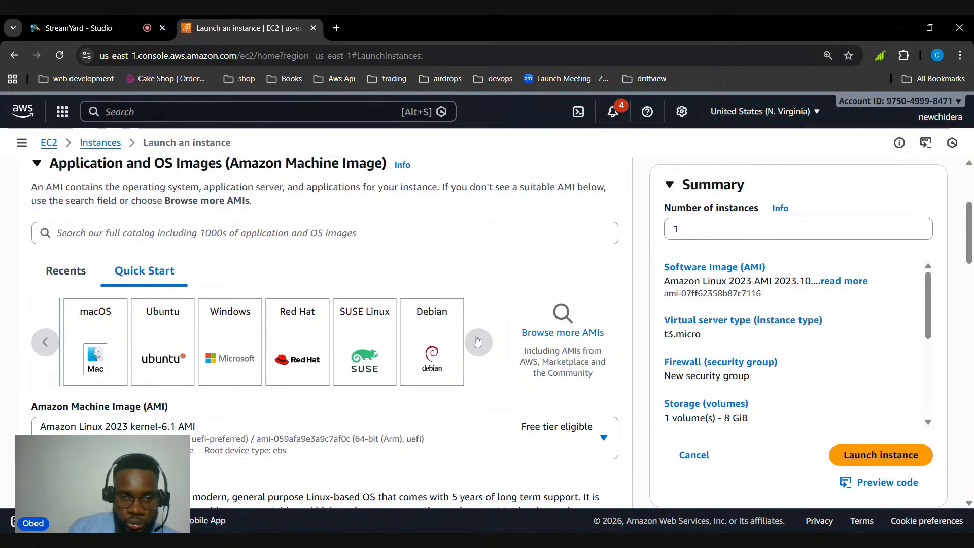
left_click(477, 341)
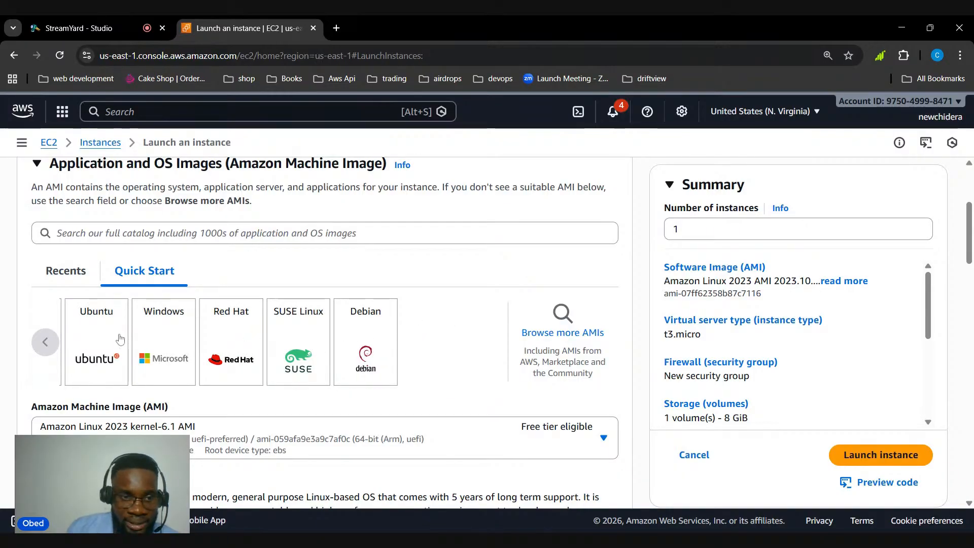
double_click(46, 342)
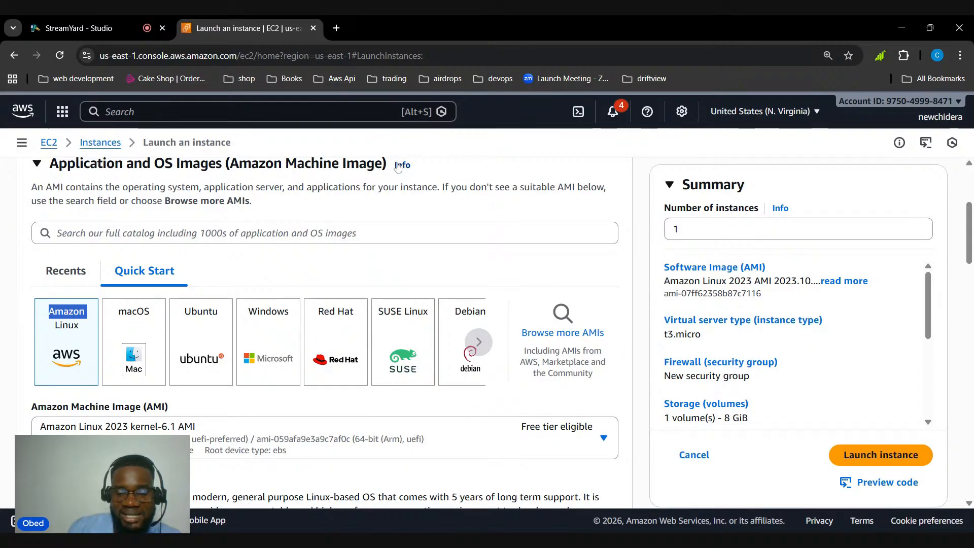
left_click(209, 331)
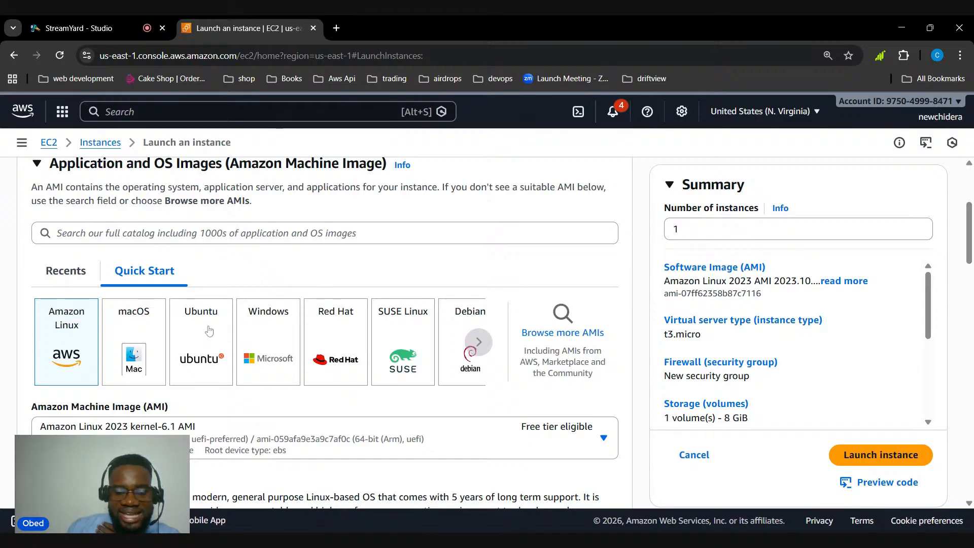
left_click(212, 331)
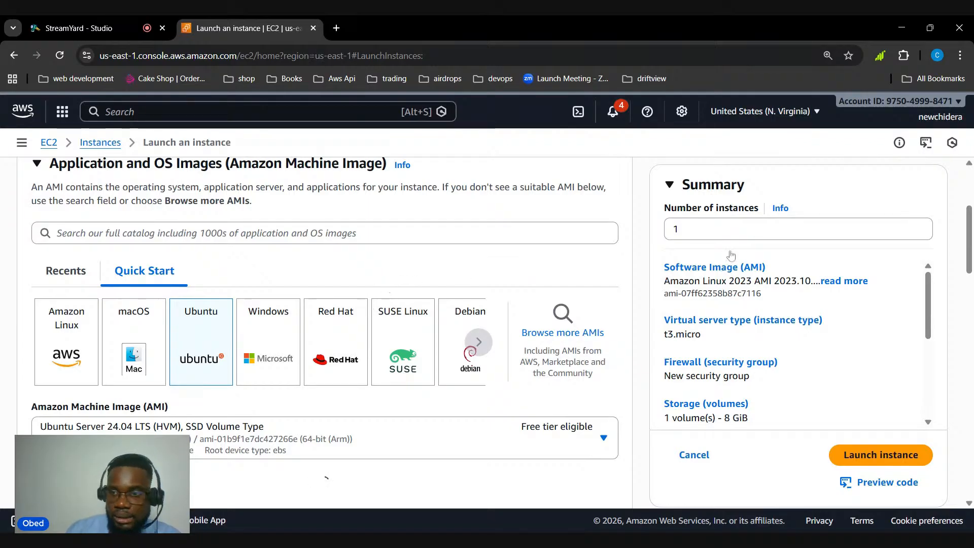
Review the available Ubuntu machine image versions and the details of the selected Ubuntu Server 24.04 LTS image
scroll(728, 254, "down", 5)
scroll(442, 306, "up", 4)
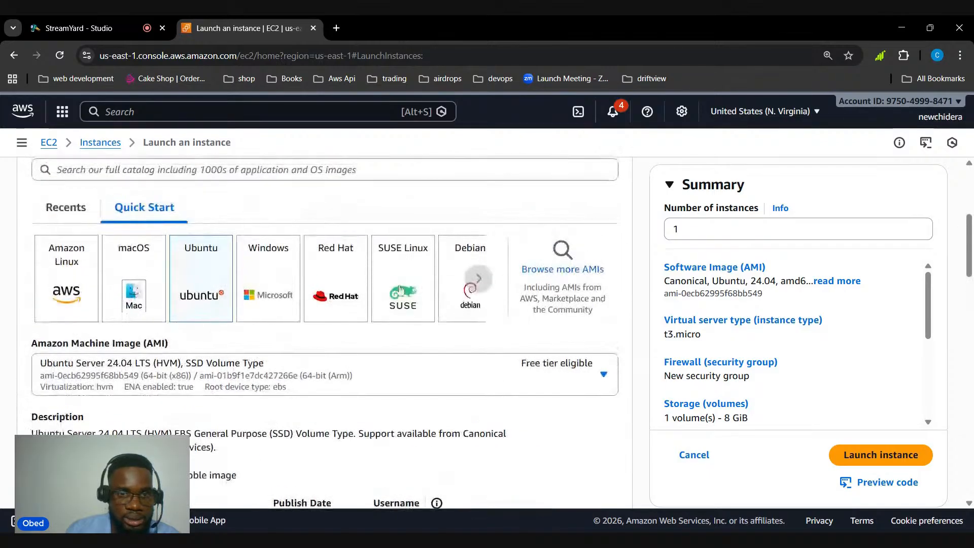
scroll(297, 287, "down", 3)
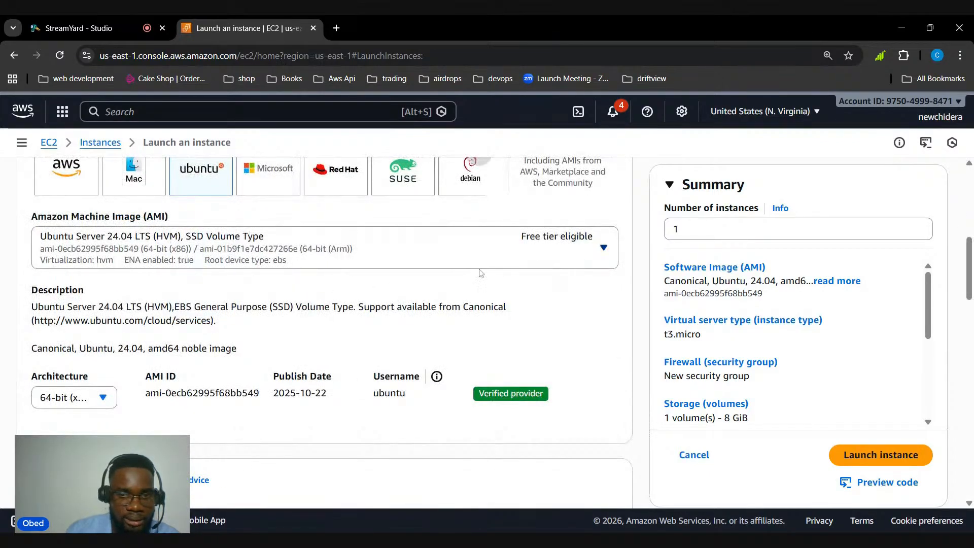
left_click(561, 243)
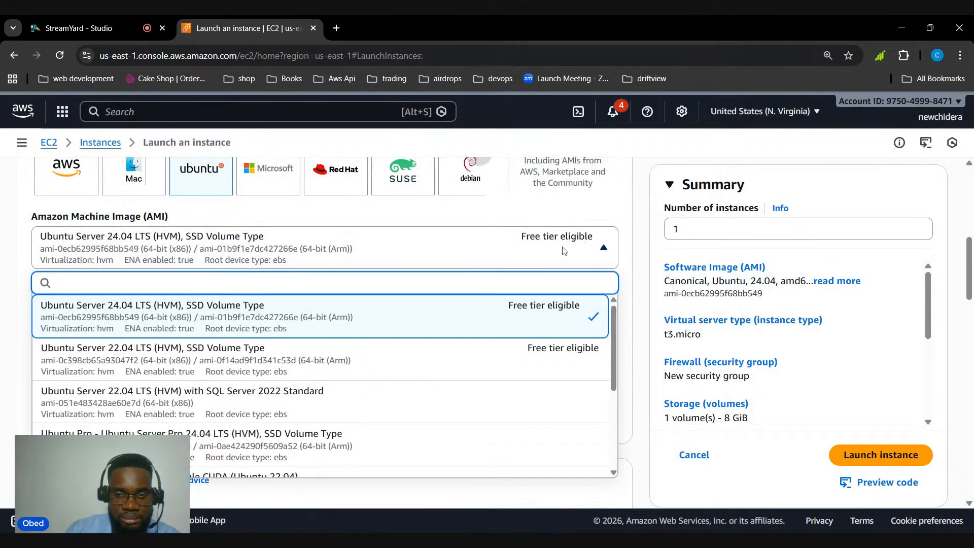
left_click(598, 253)
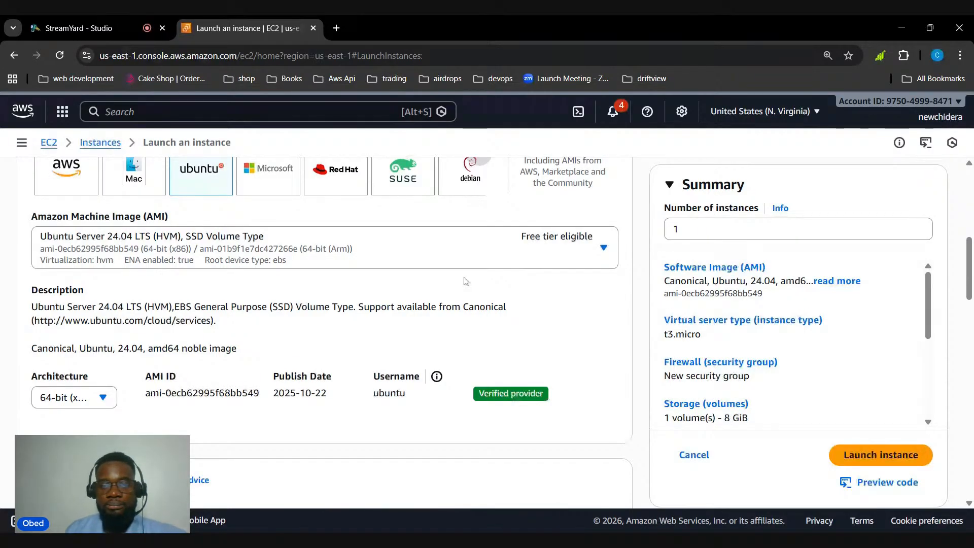
scroll(375, 319, "down", 1)
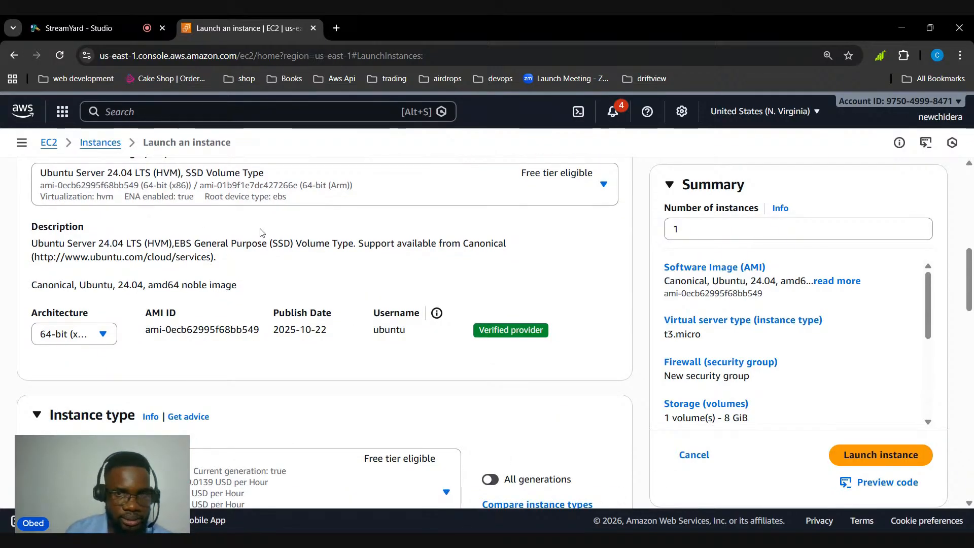
scroll(190, 215, "up", 3)
scroll(206, 215, "down", 5)
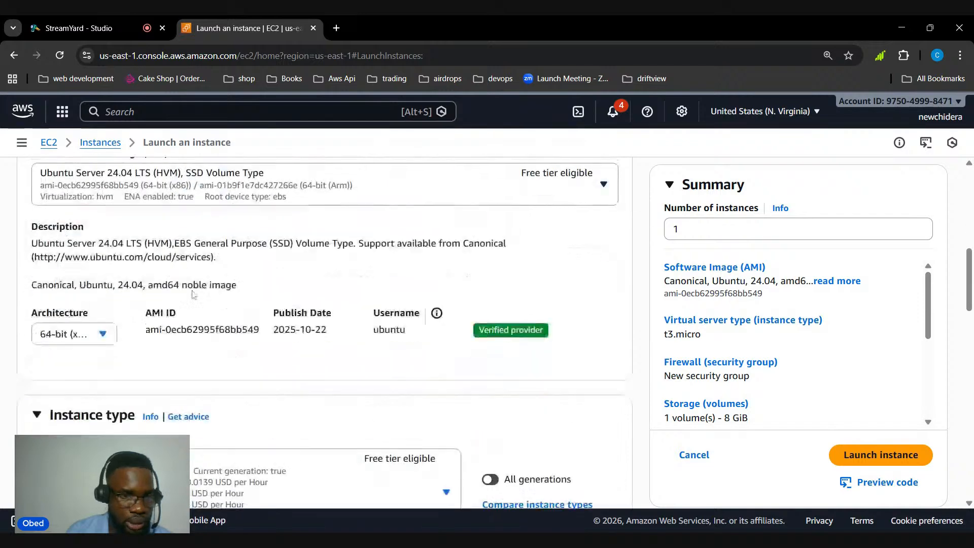
Create a new RSA key pair named "bootcampkey" in .pem format for logging in to the instance
scroll(132, 299, "down", 3)
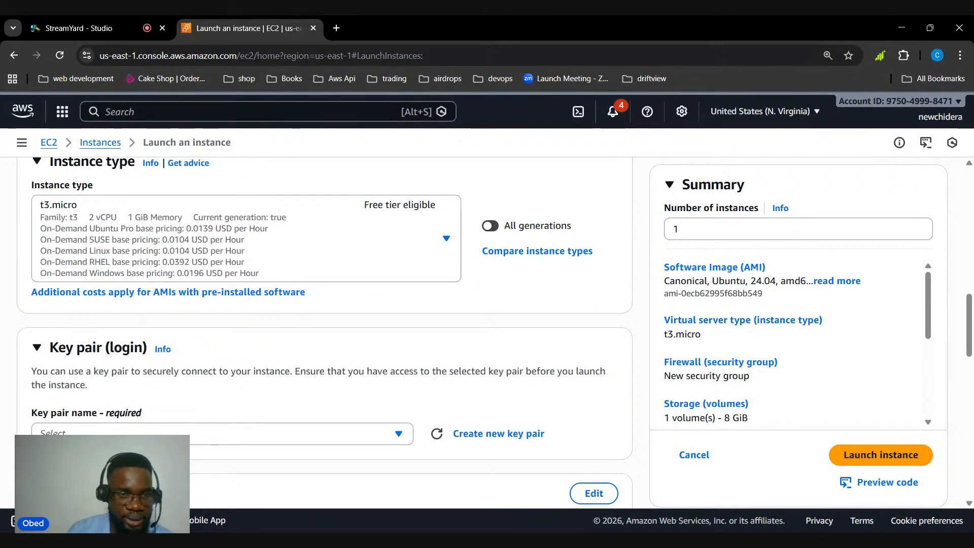
left_click(472, 434)
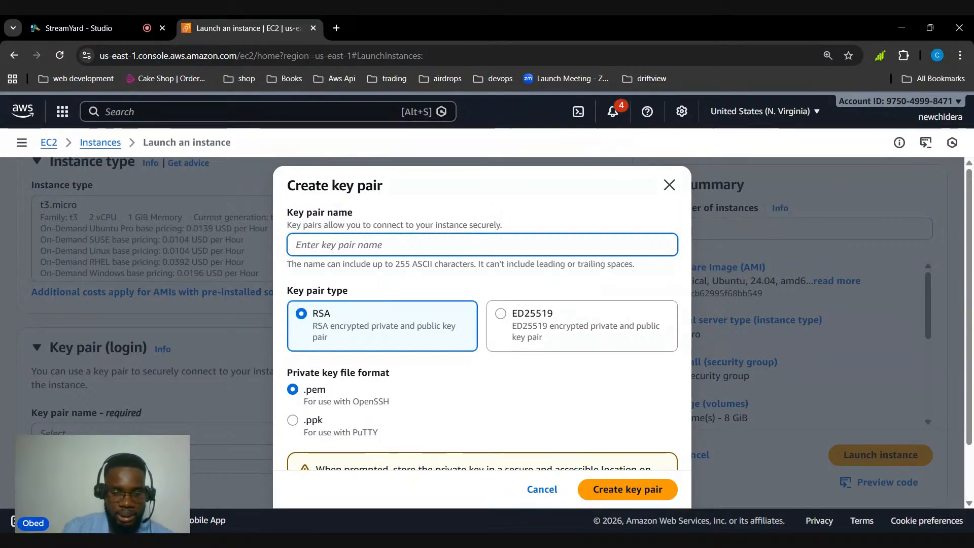
type("boot")
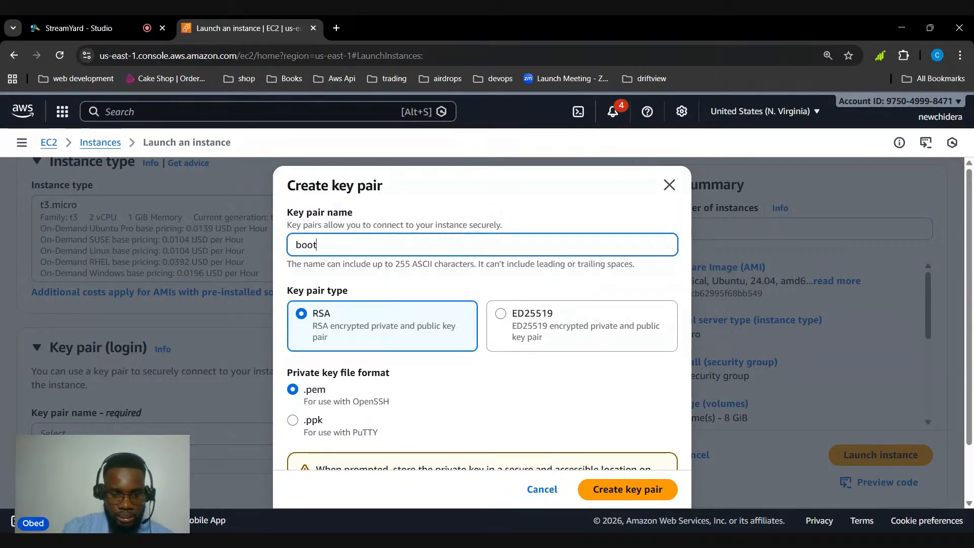
type("cmapk")
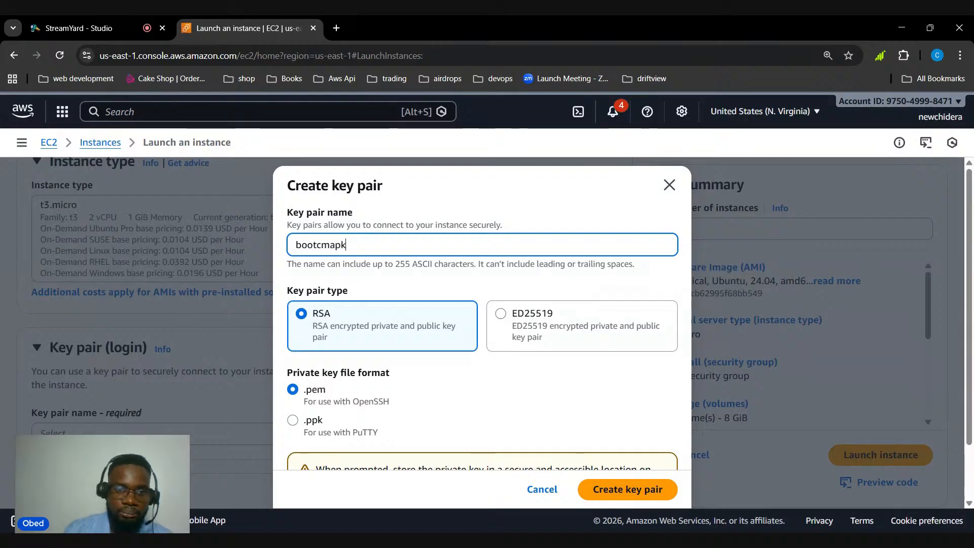
key("BackSpace")
key("BackSpace")
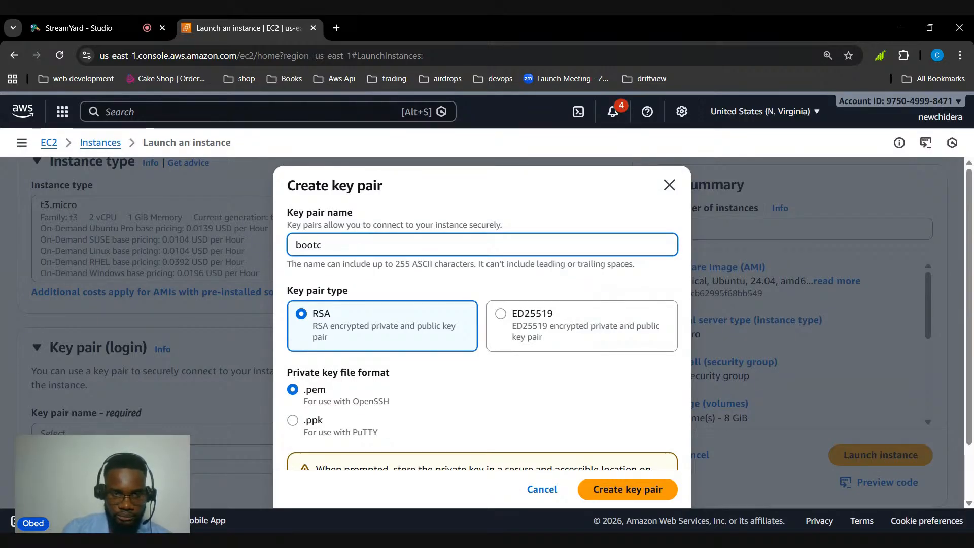
type("ampkey")
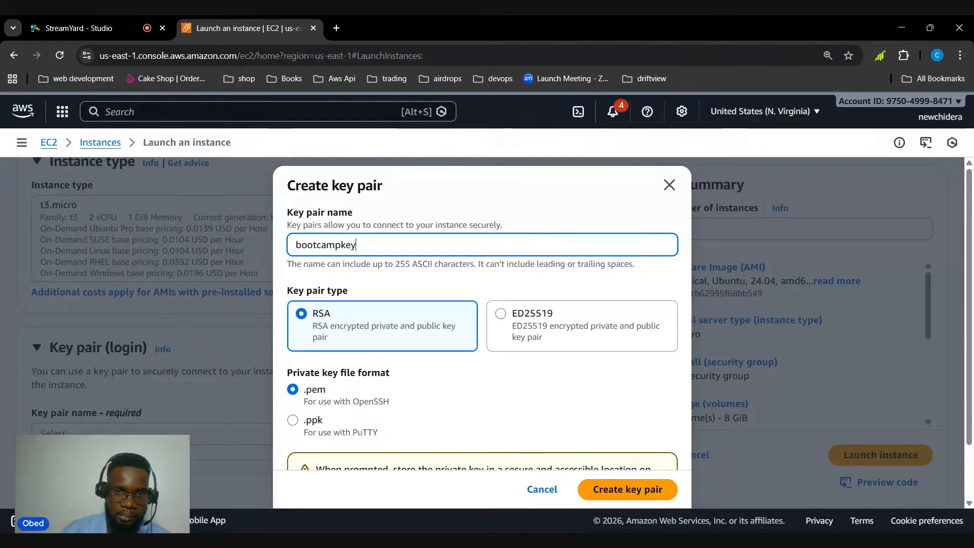
scroll(293, 353, "down", 2)
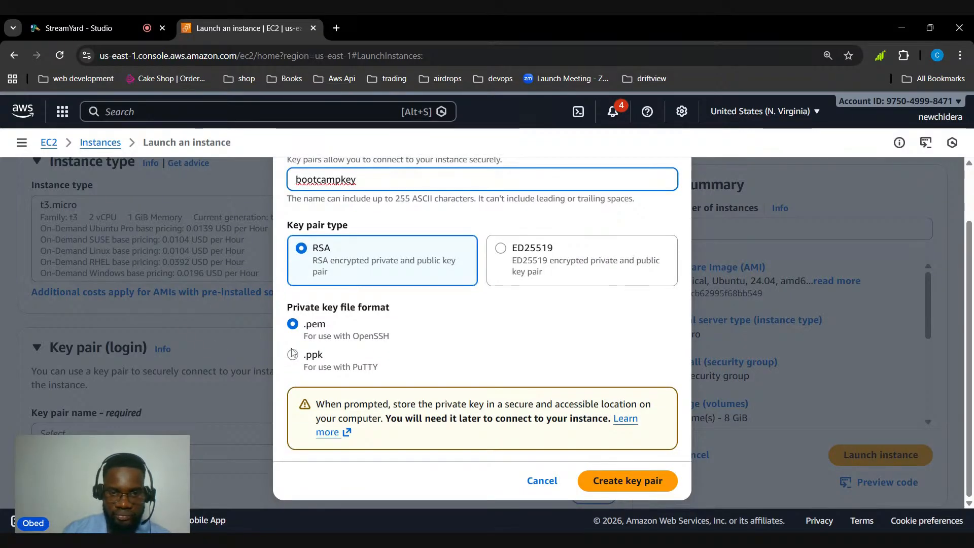
left_click(634, 482)
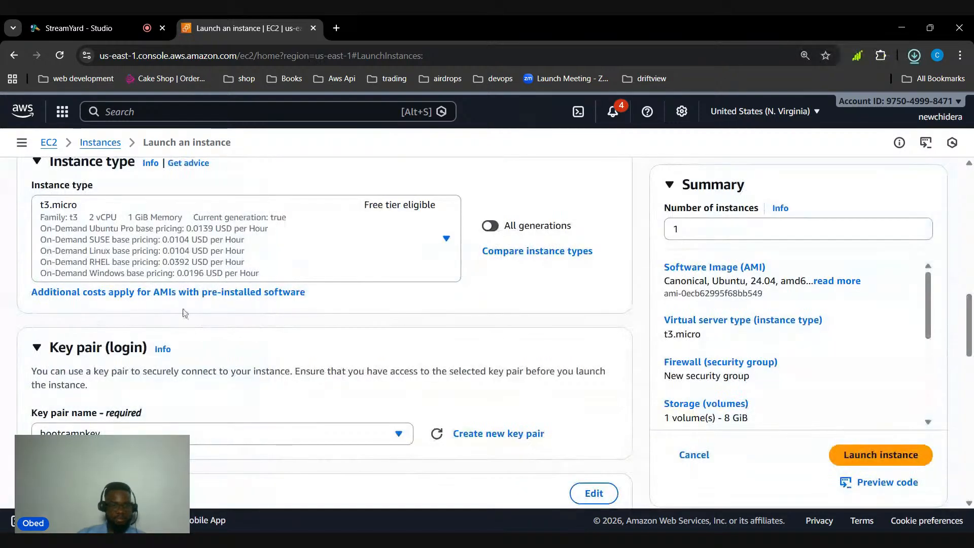
Allow HTTPS and HTTP traffic from the internet in the instance's new security group
scroll(256, 324, "down", 5)
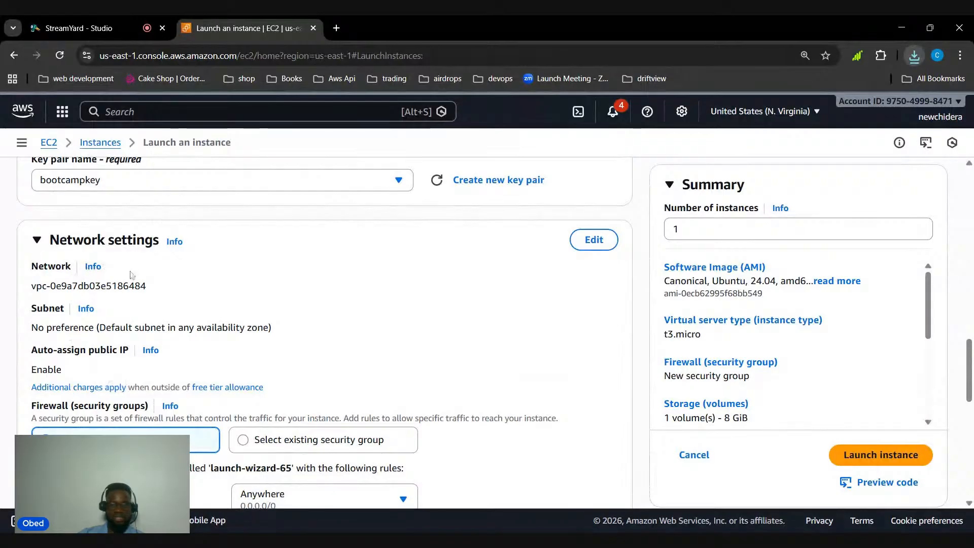
scroll(288, 302, "down", 2)
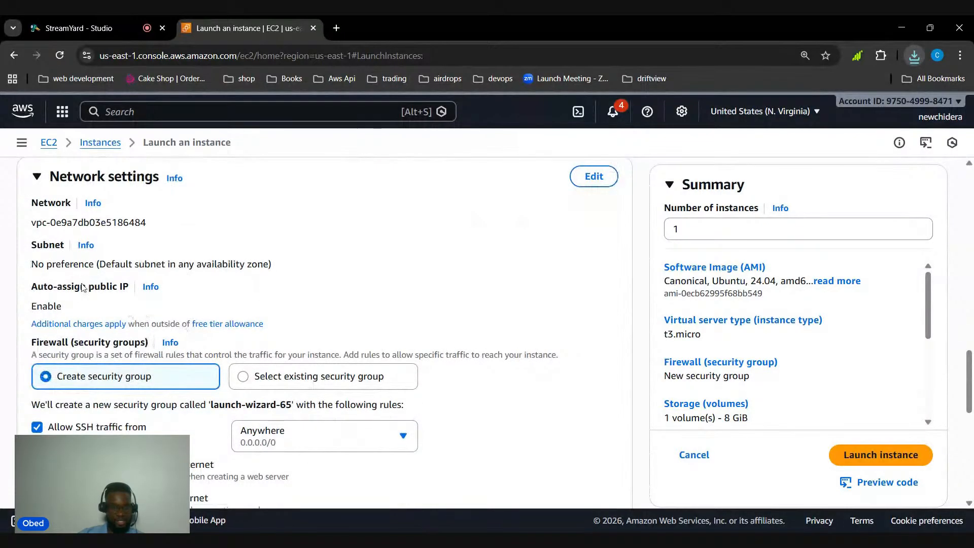
scroll(254, 294, "down", 1)
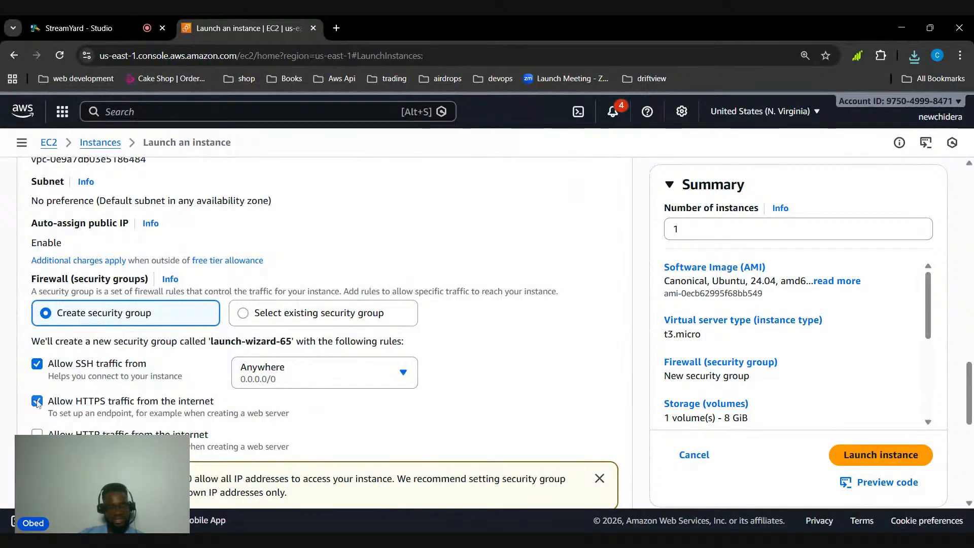
left_click(37, 432)
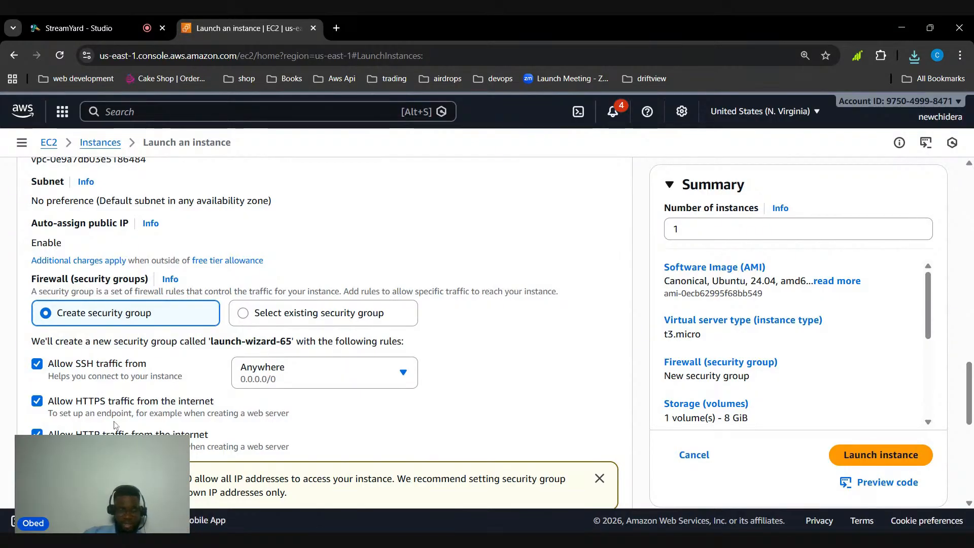
Review the storage, machine image, instance type, key pair and network settings, and launch the instance
scroll(182, 378, "down", 2)
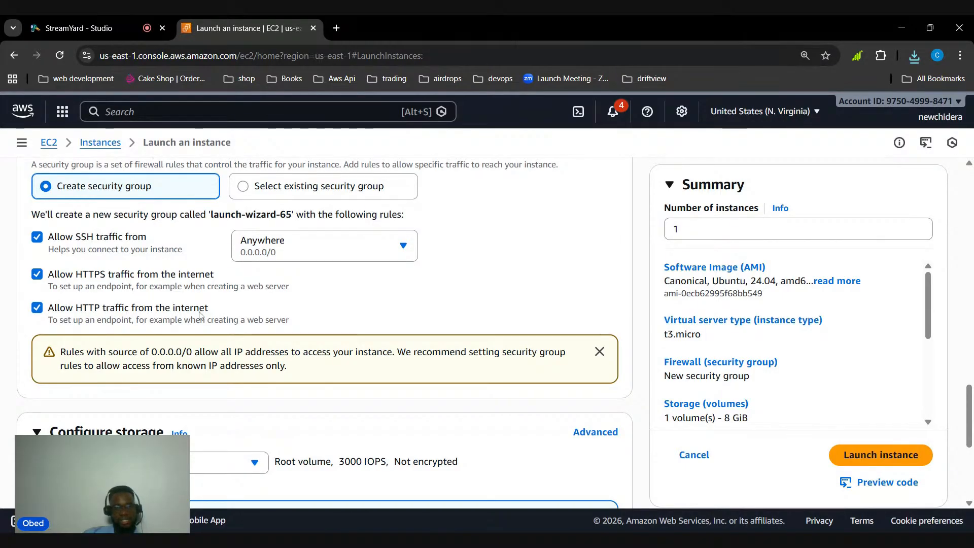
scroll(202, 315, "down", 2)
scroll(158, 252, "down", 2)
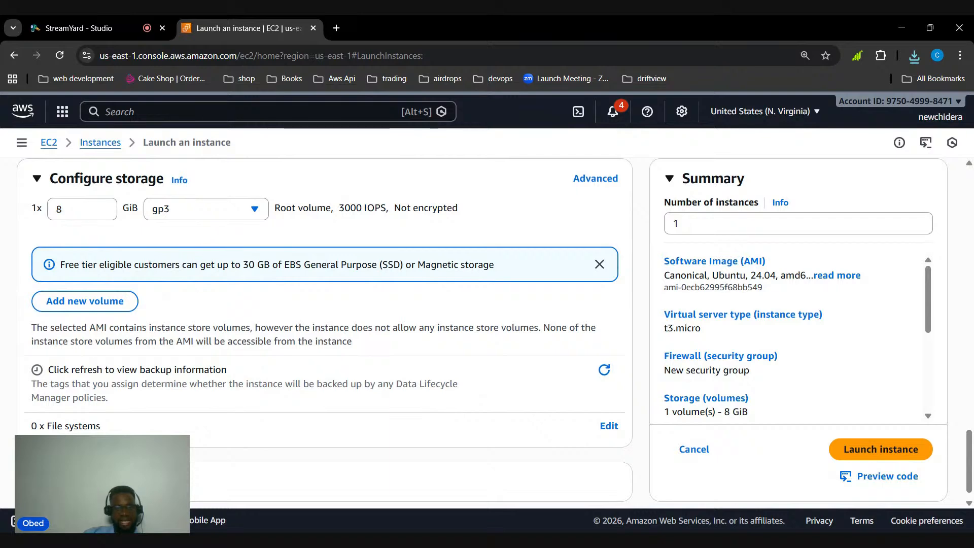
scroll(160, 318, "down", 1)
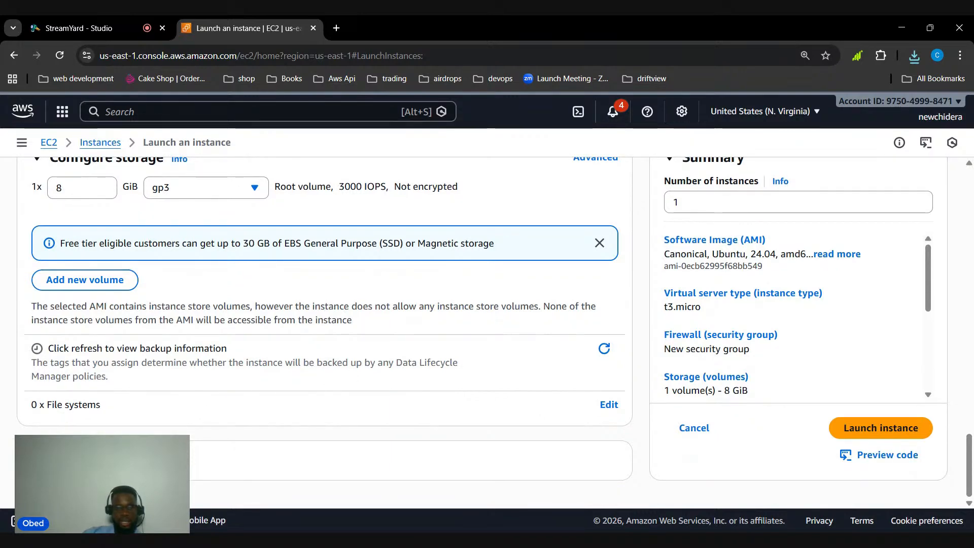
scroll(596, 381, "up", 15)
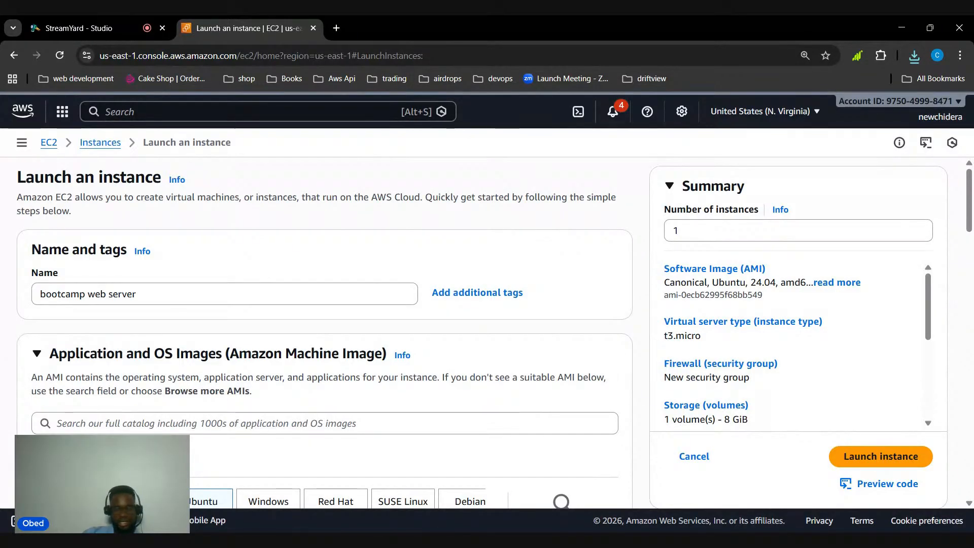
scroll(325, 329, "down", 3)
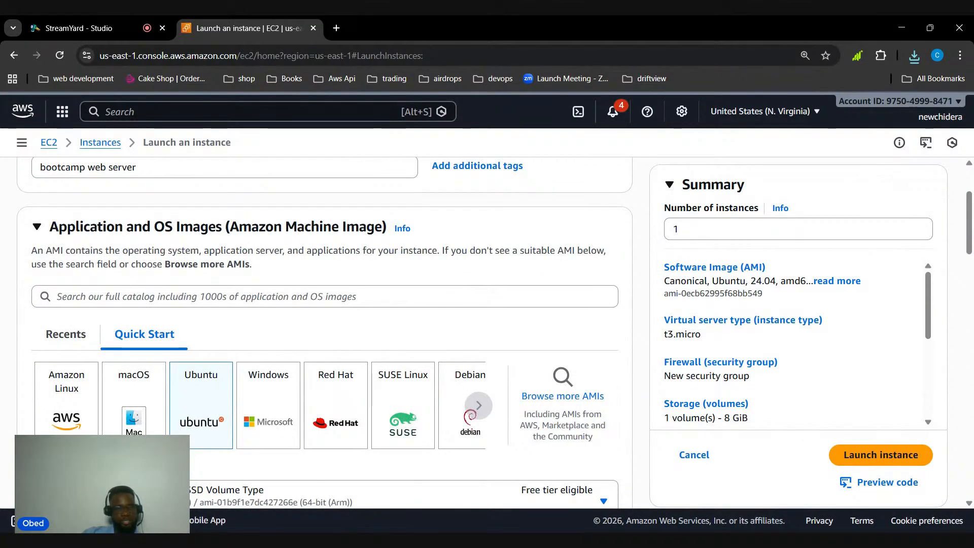
scroll(197, 390, "down", 10)
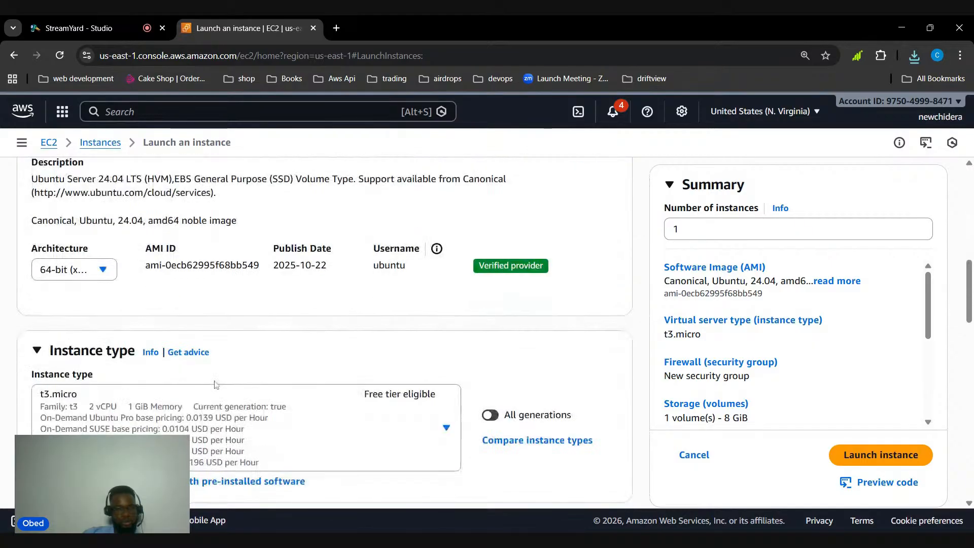
scroll(219, 386, "down", 3)
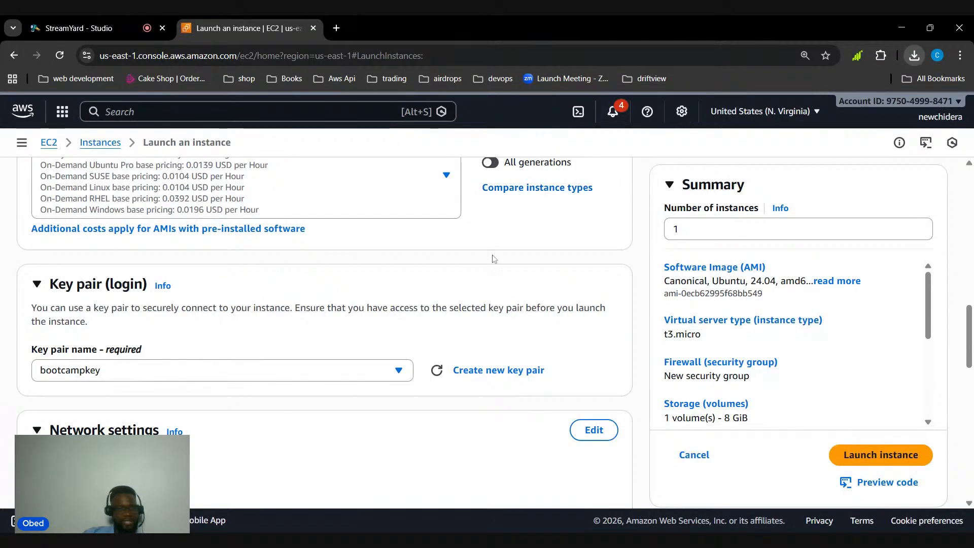
scroll(441, 279, "down", 6)
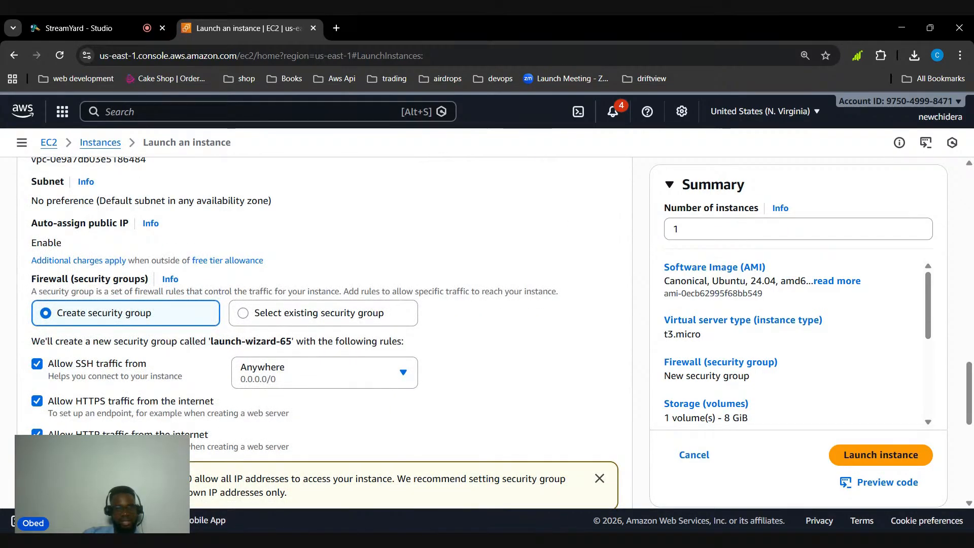
left_click(881, 455)
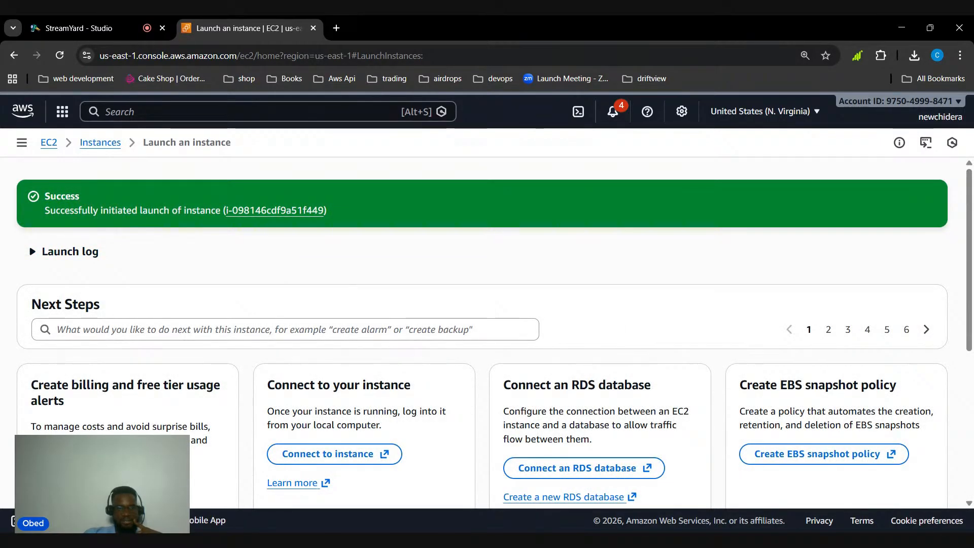
scroll(213, 303, "down", 1)
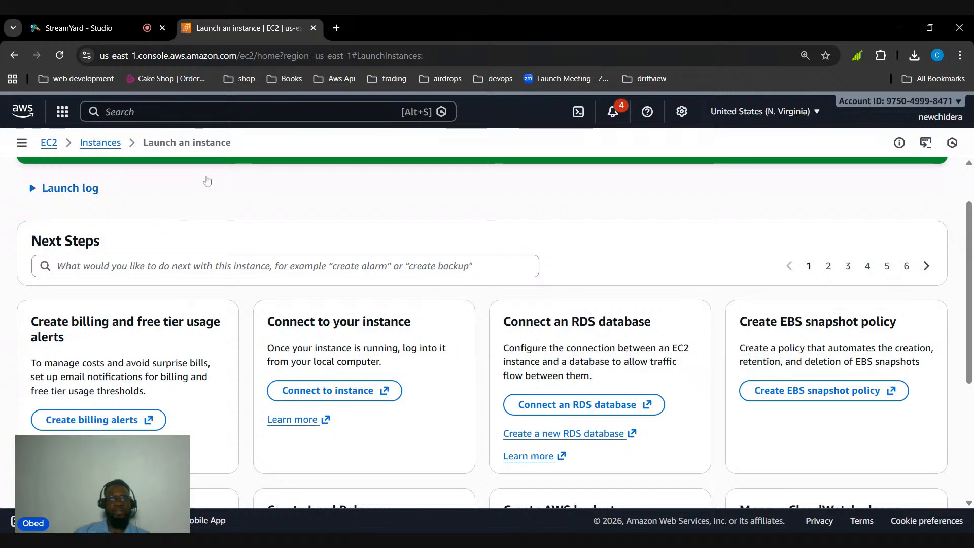
Open the Loctech website at loctechng.com in a new browser tab and highlight its address
left_click(337, 28)
type("loctechng.com")
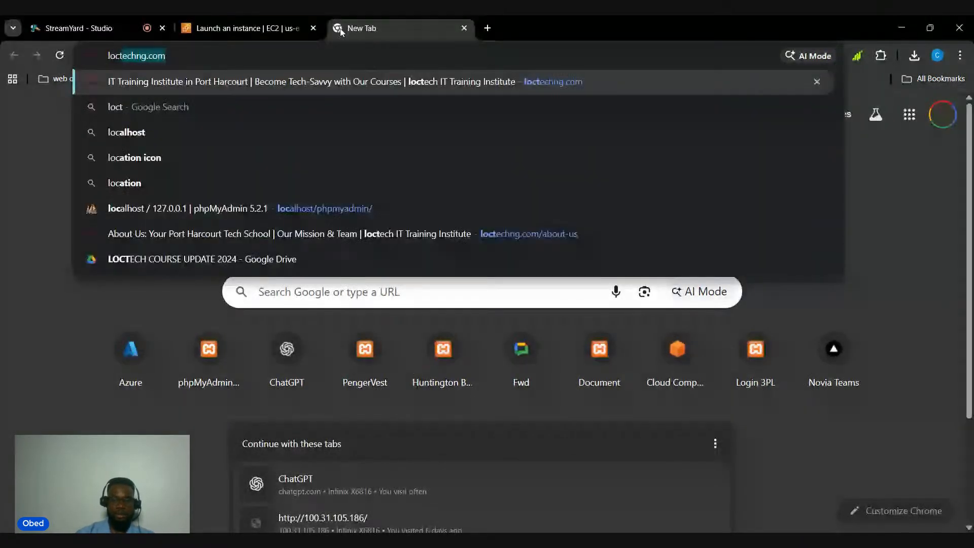
key("Return")
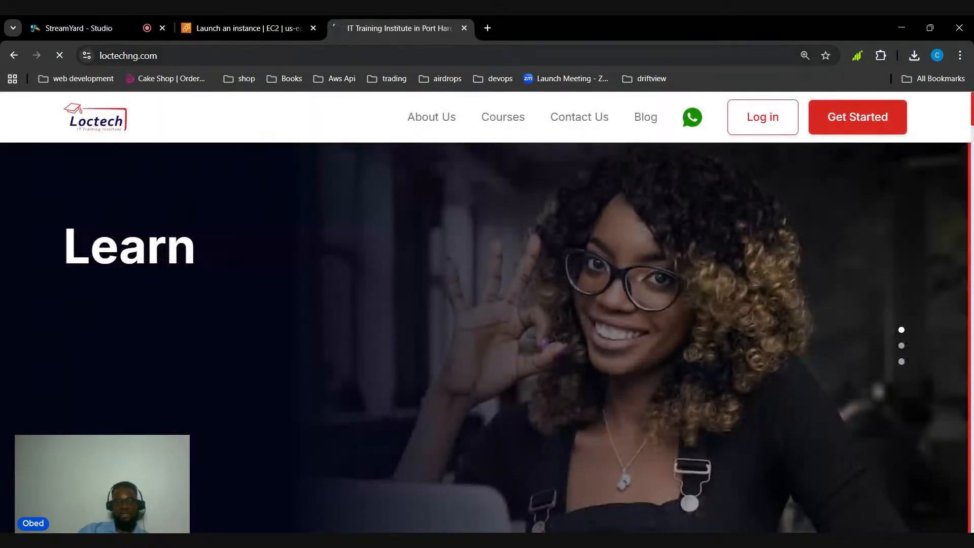
left_click(102, 57)
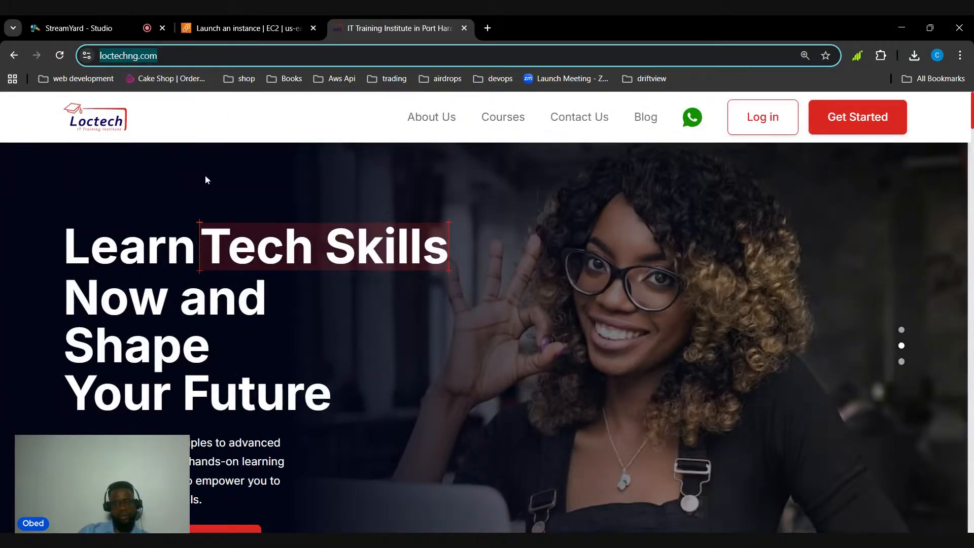
Look through the Loctech home page, from the introduction to the offerings and course listings
scroll(355, 238, "down", 1)
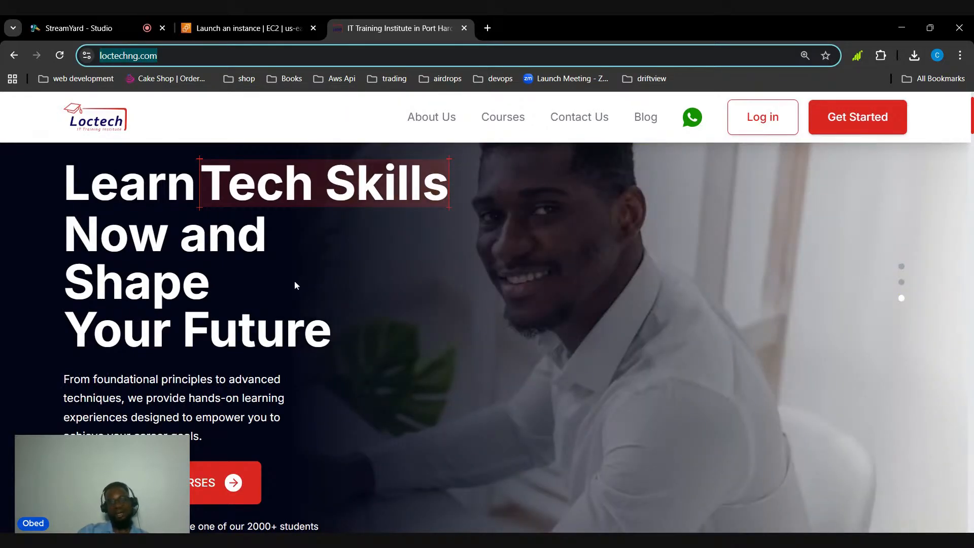
scroll(401, 288, "down", 1)
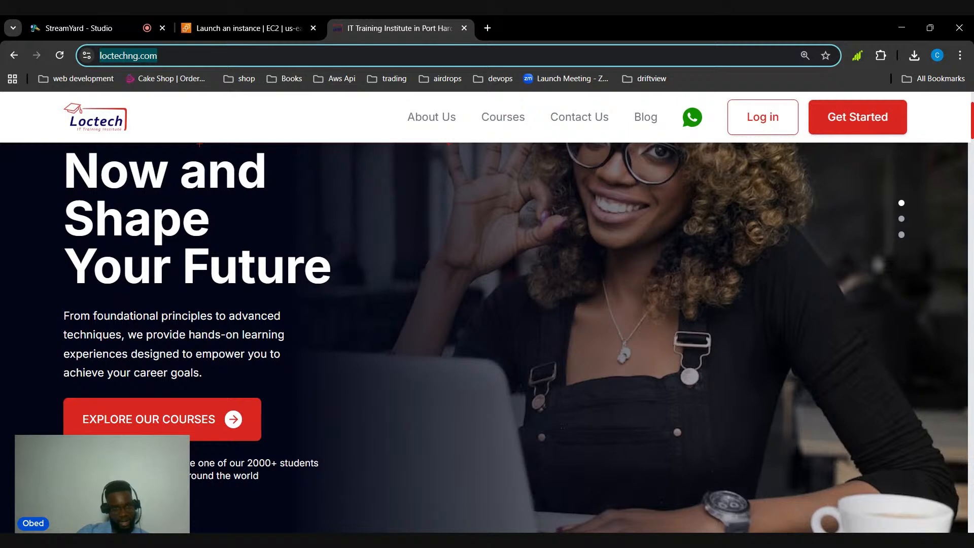
scroll(408, 216, "down", 4)
scroll(494, 260, "down", 1)
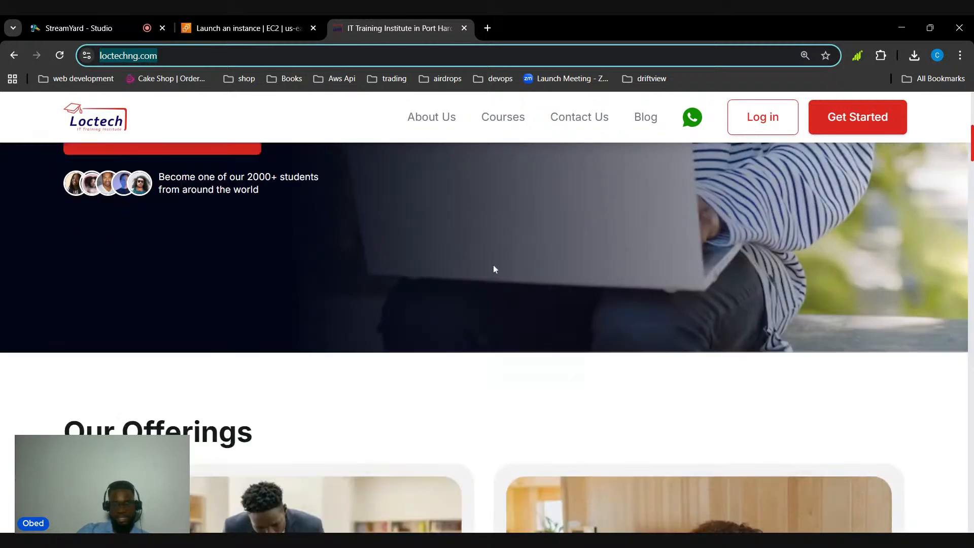
scroll(494, 266, "down", 6)
scroll(406, 281, "down", 5)
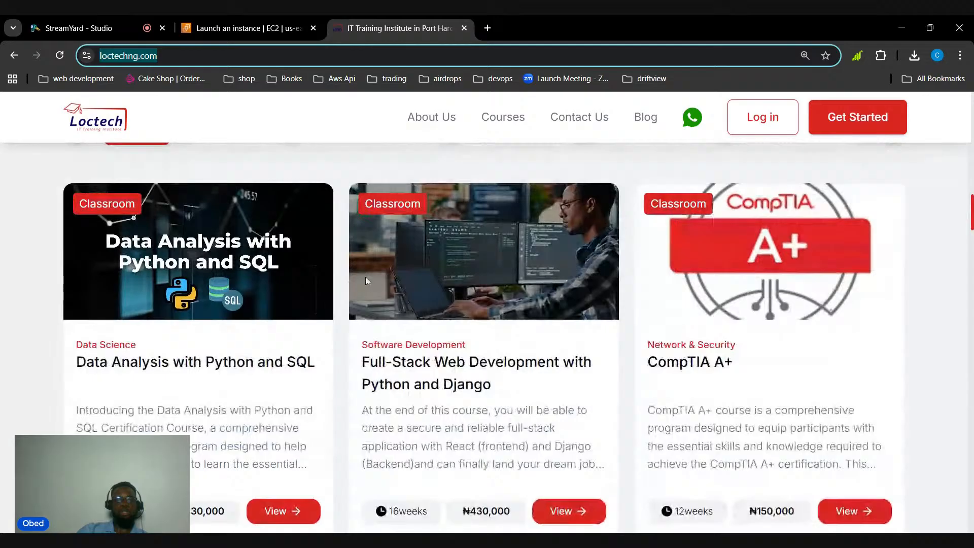
scroll(366, 281, "down", 8)
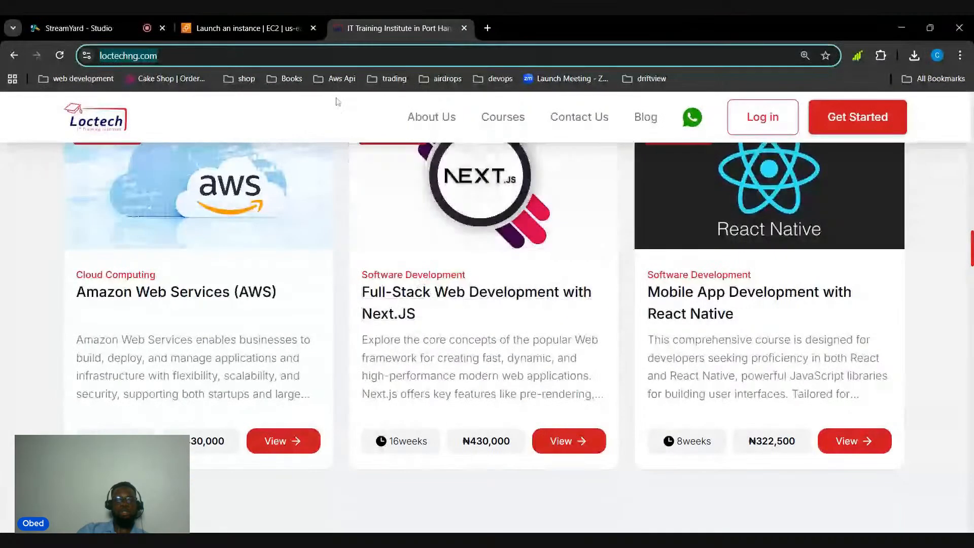
Return to the EC2 launch confirmation page and open the connection options for the bootcamp web server instance
left_click(249, 28)
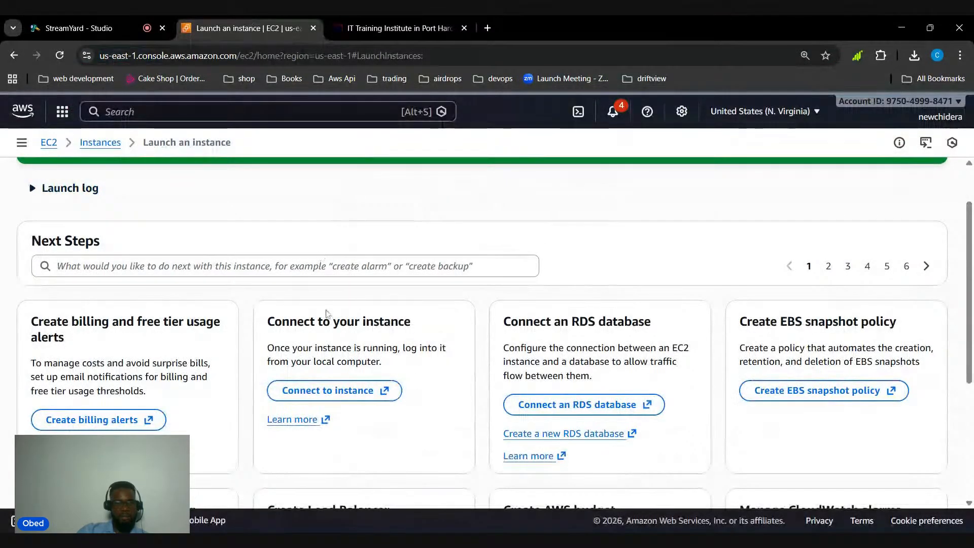
scroll(284, 251, "up", 2)
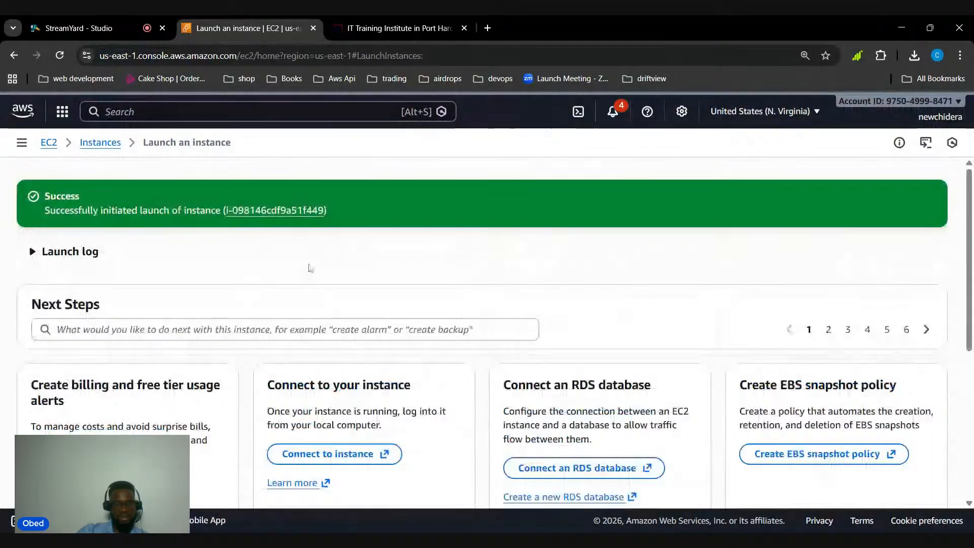
scroll(311, 265, "down", 3)
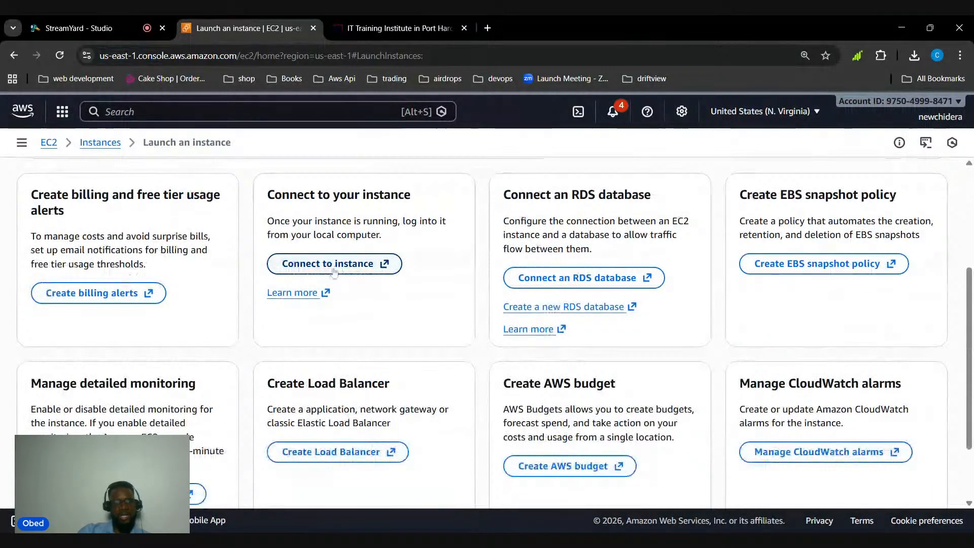
left_click(331, 274)
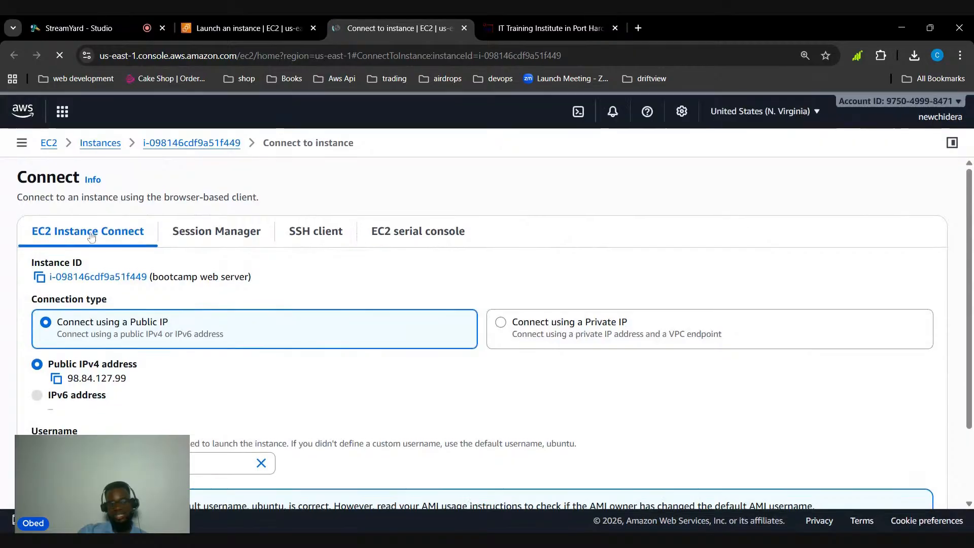
scroll(298, 290, "down", 2)
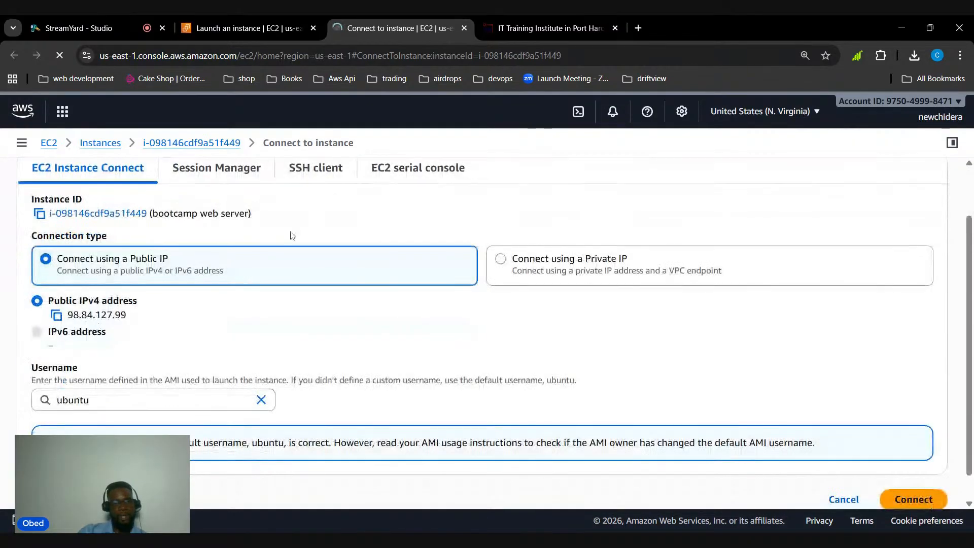
Connect to the bootcamp web server through its public IP as ubuntu and enlarge the browser terminal's text
left_click(909, 472)
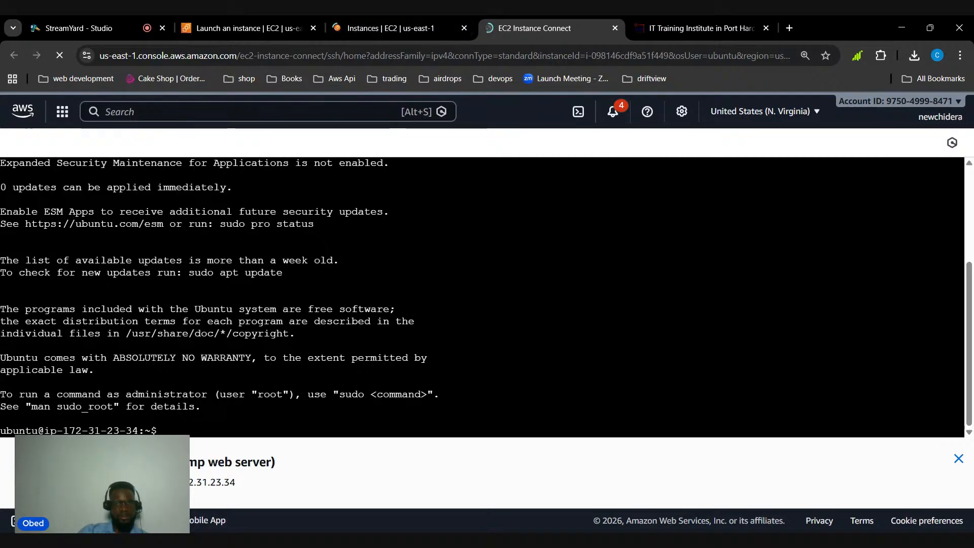
key("ctrl+plus")
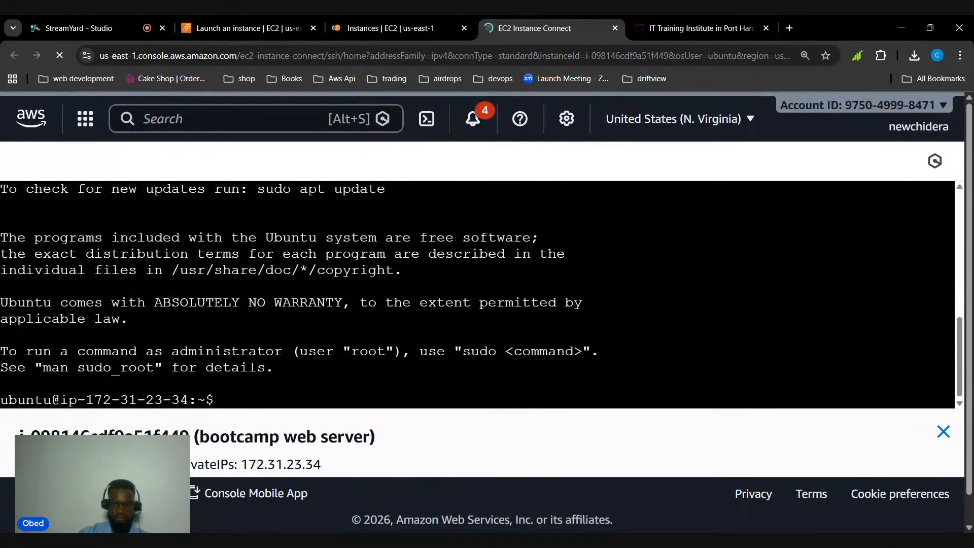
scroll(477, 294, "up", 2)
scroll(477, 294, "down", 2)
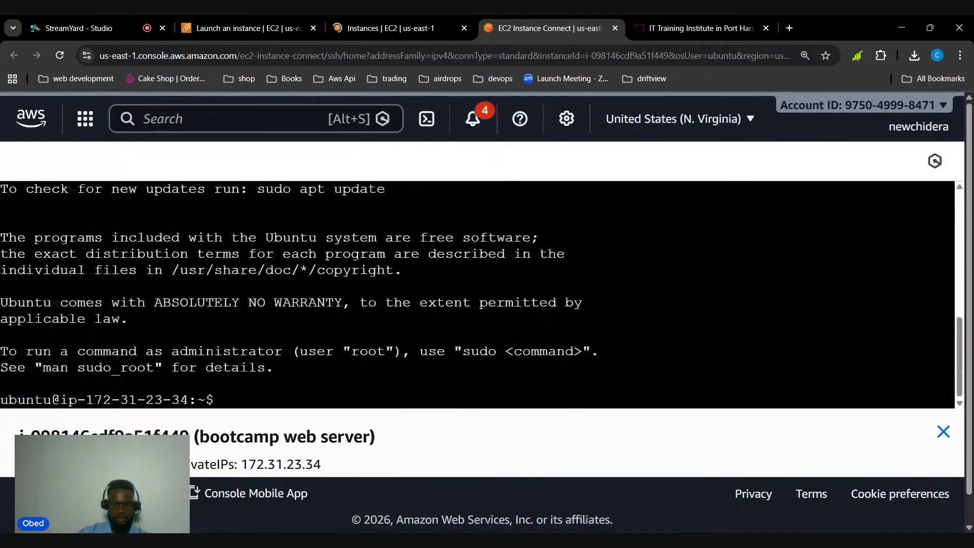
scroll(477, 294, "up", 2)
scroll(477, 294, "down", 2)
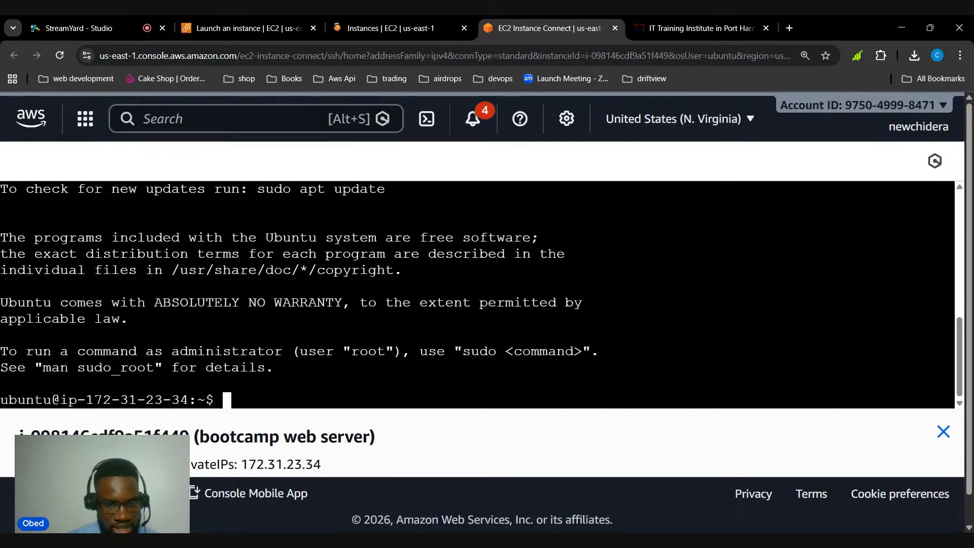
Refresh the server's package lists by running sudo apt update in the terminal
type("sudo")
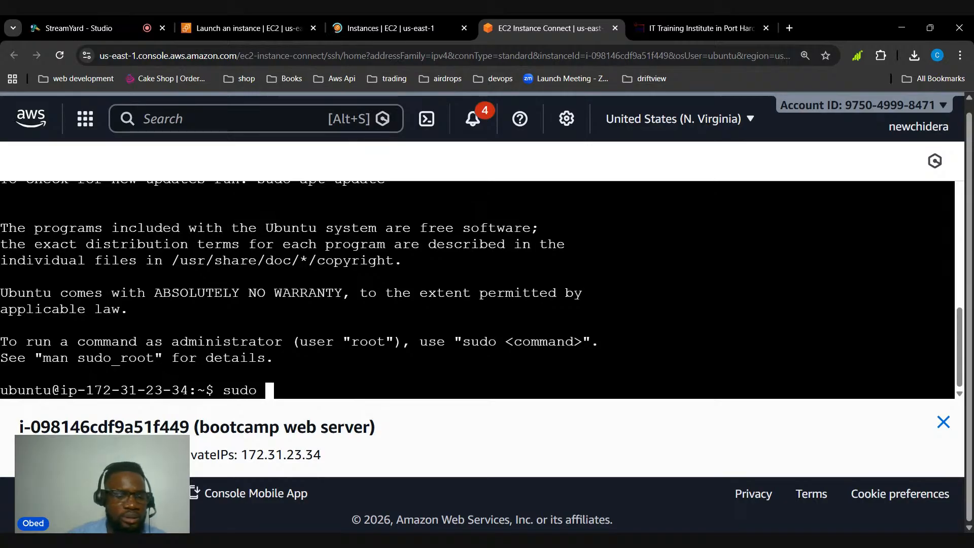
key("alt+Tab")
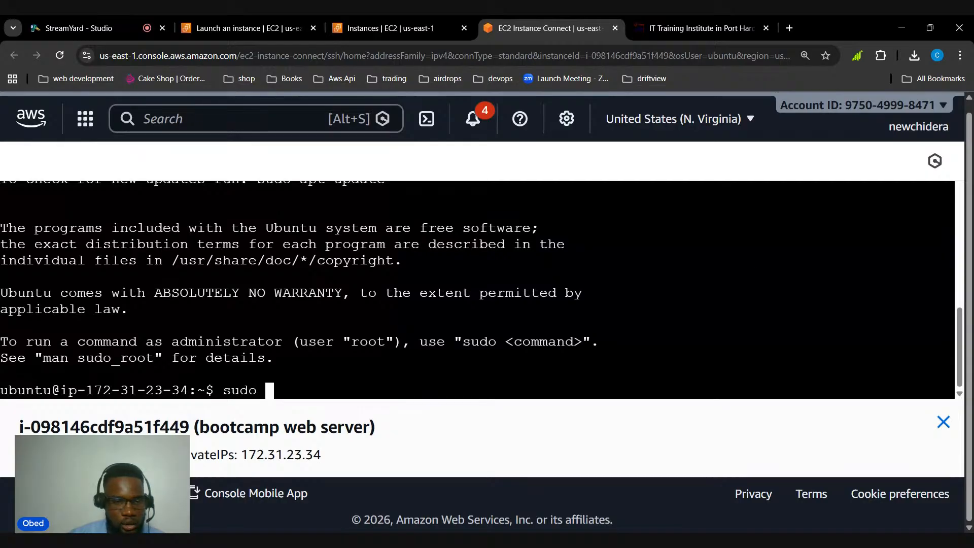
left_click_drag(223, 390, 265, 390)
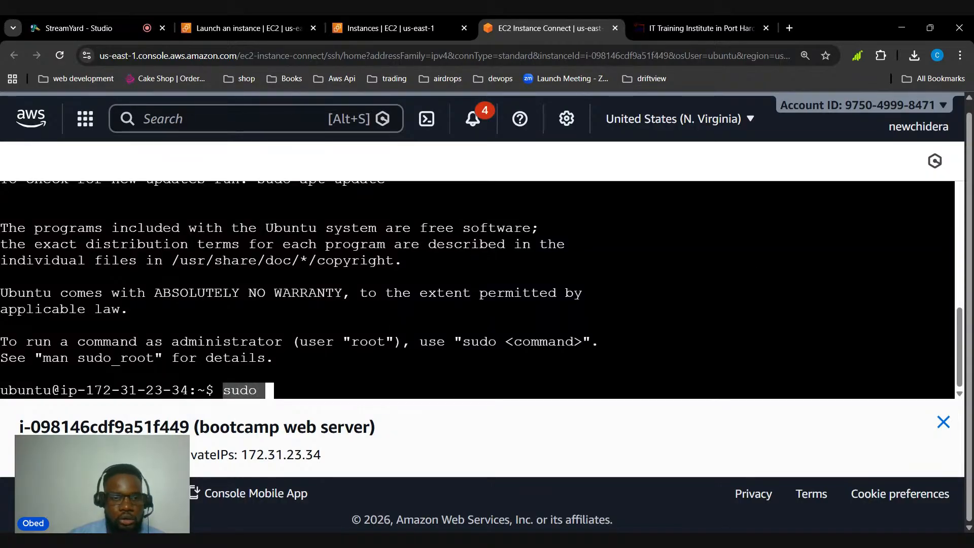
left_click(279, 402)
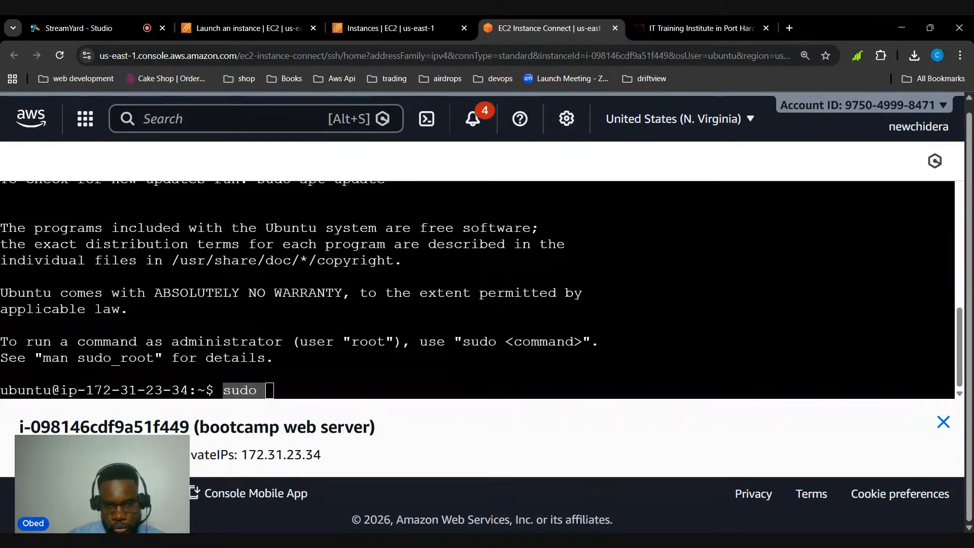
left_click(282, 390)
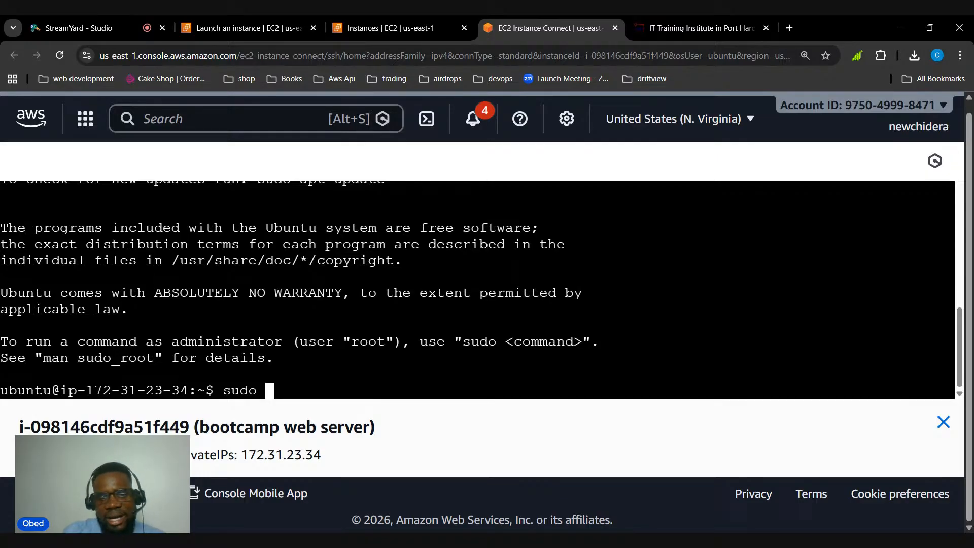
type("apt")
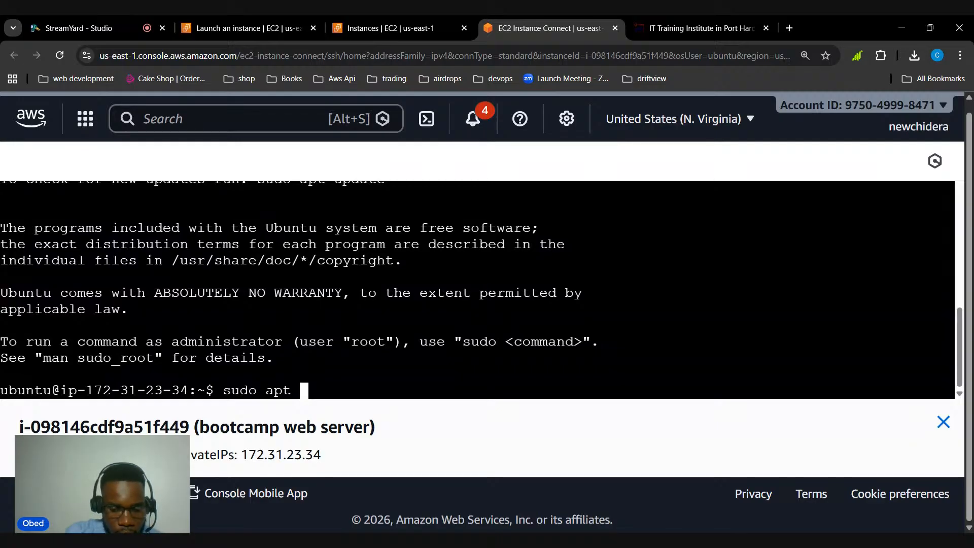
type("update")
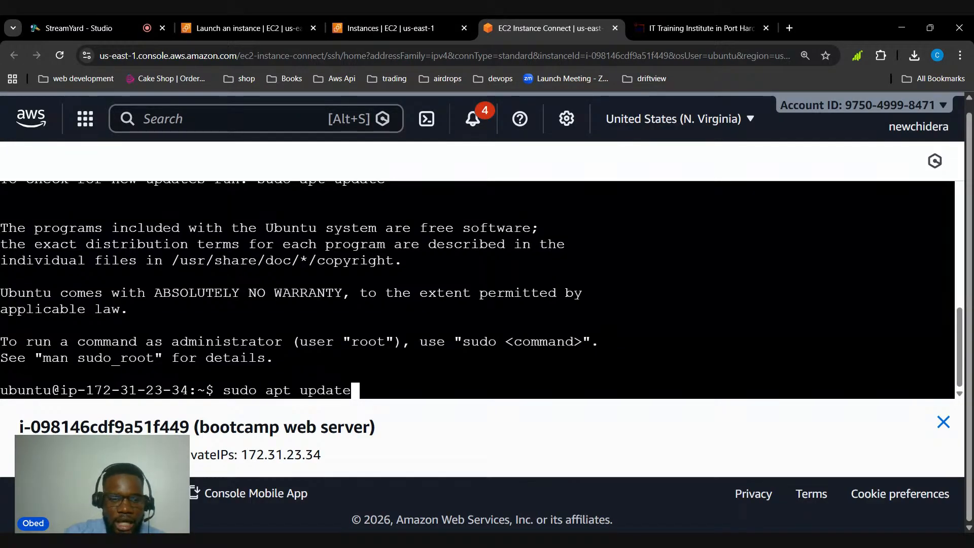
key("Return")
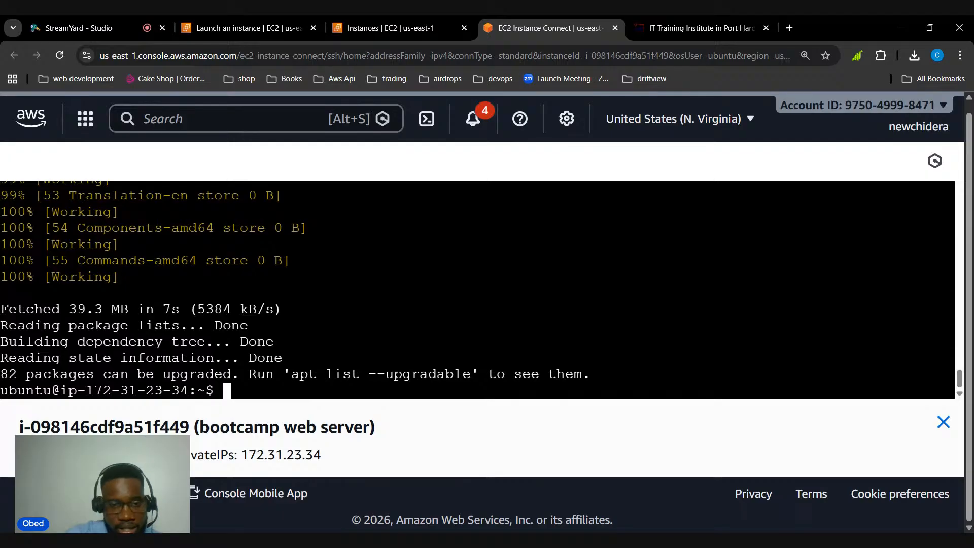
Install the Apache web server with sudo apt install apache2 and accept the installation with y
type("sudo ")
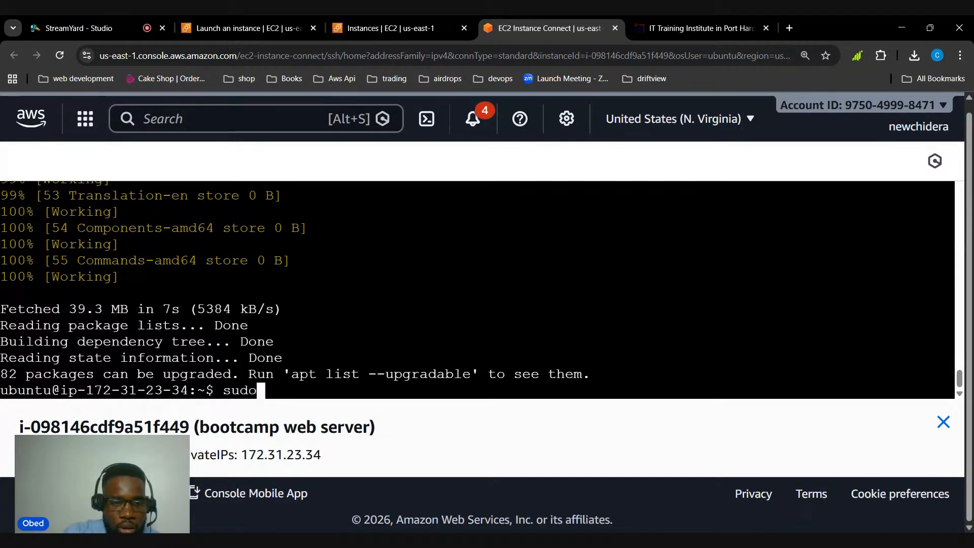
type("apt")
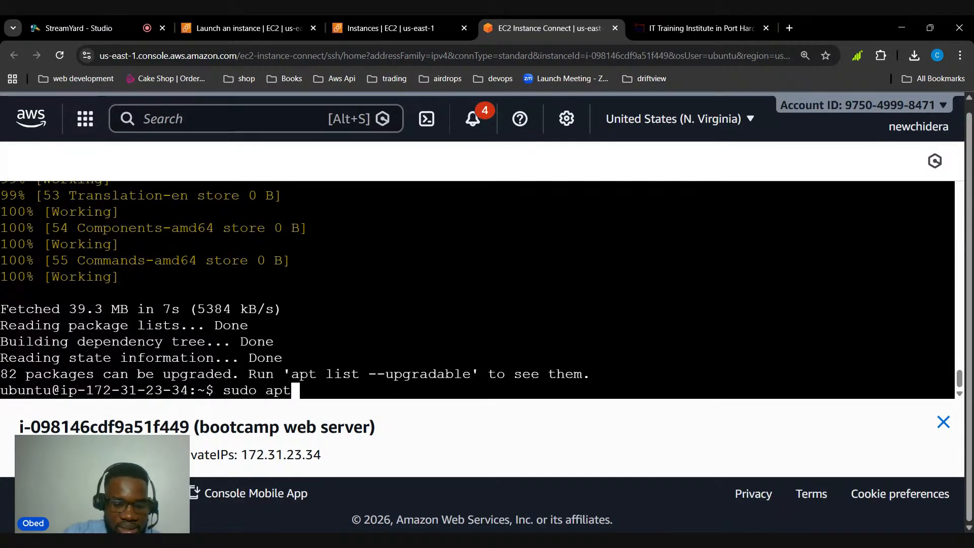
type(" install ")
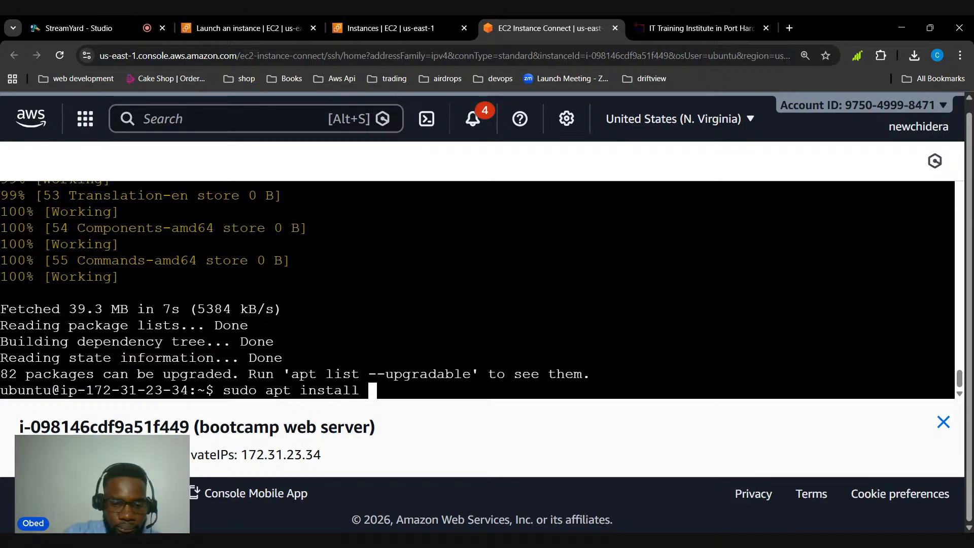
type("apache2")
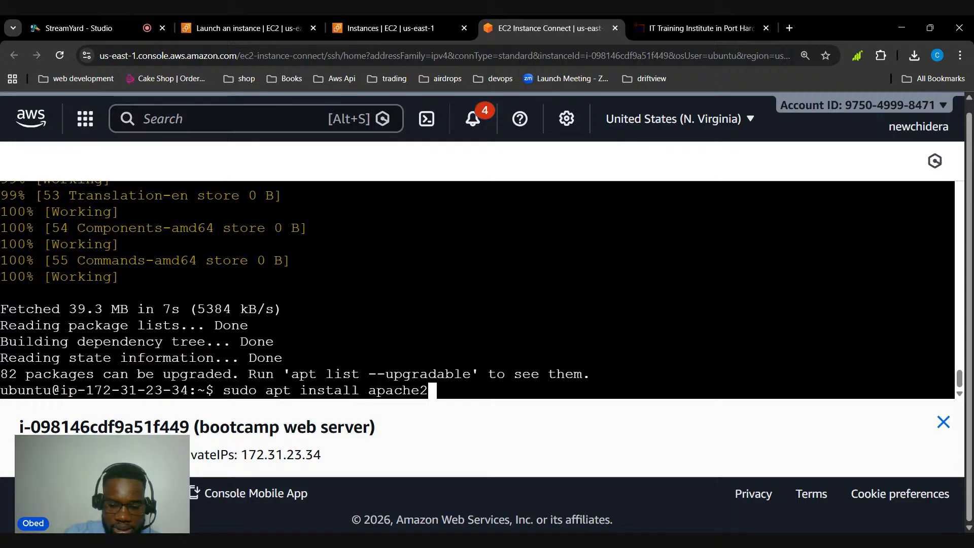
key("Return")
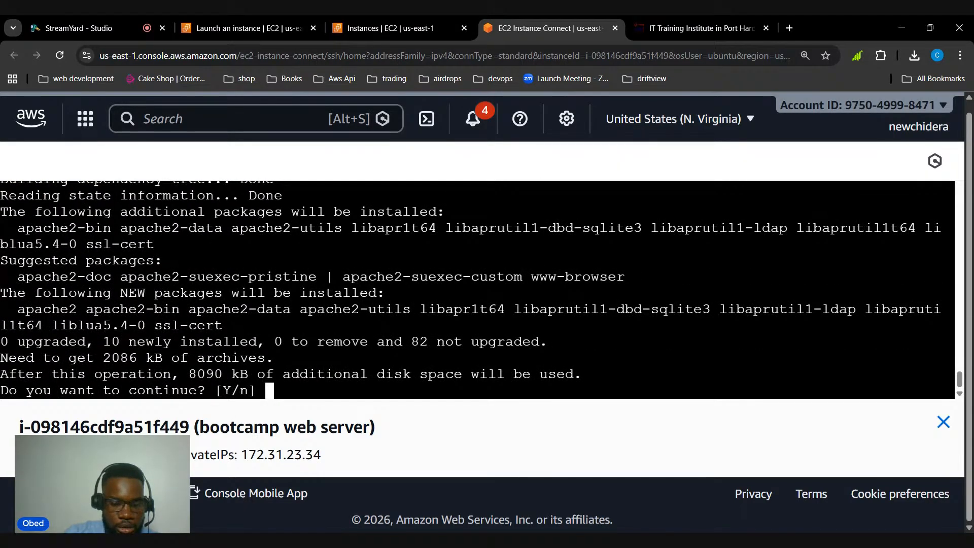
type("y")
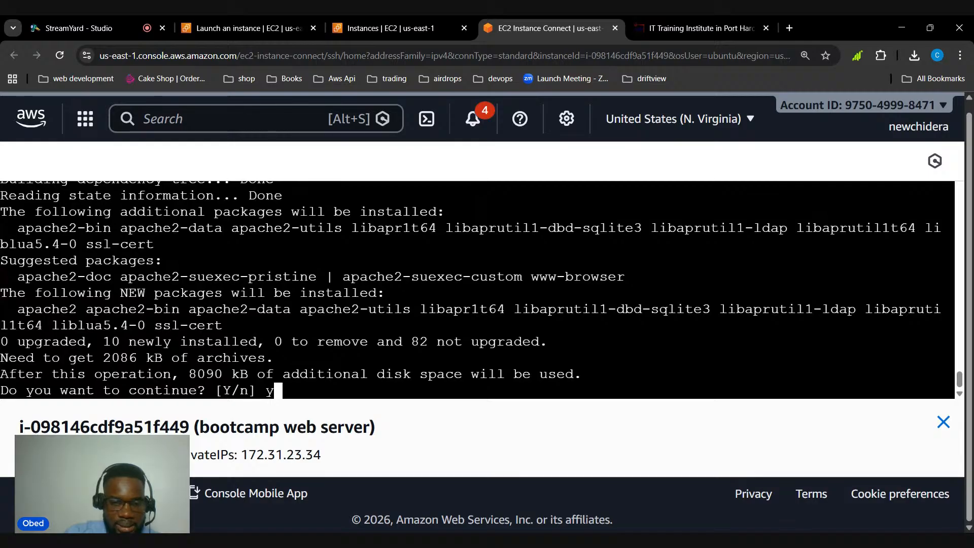
key("Return")
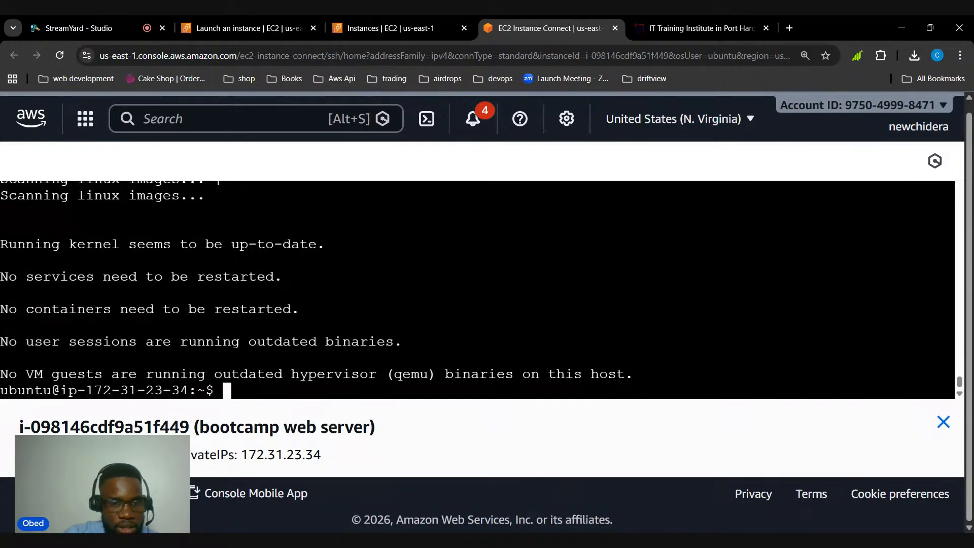
Check the installed Apache version by running apache2 -v
type("ap")
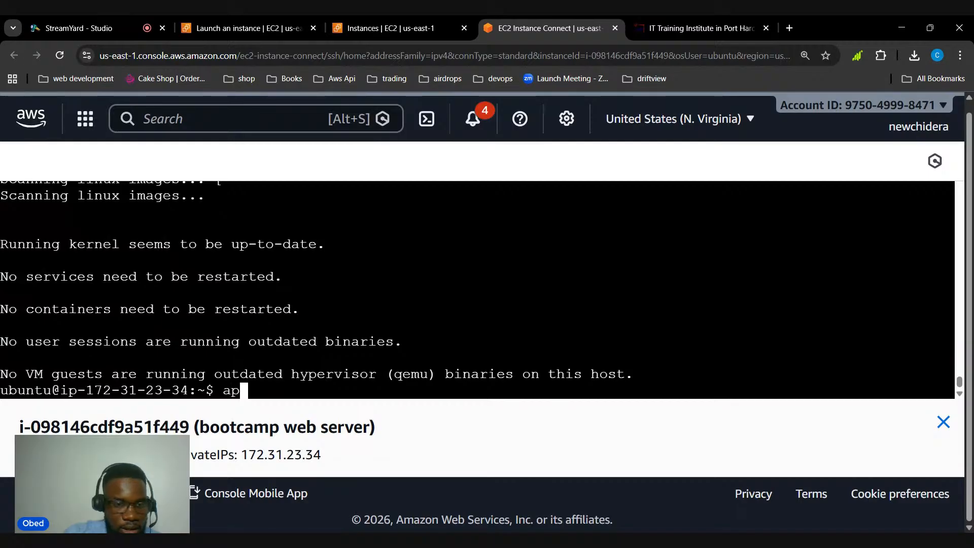
type("ache")
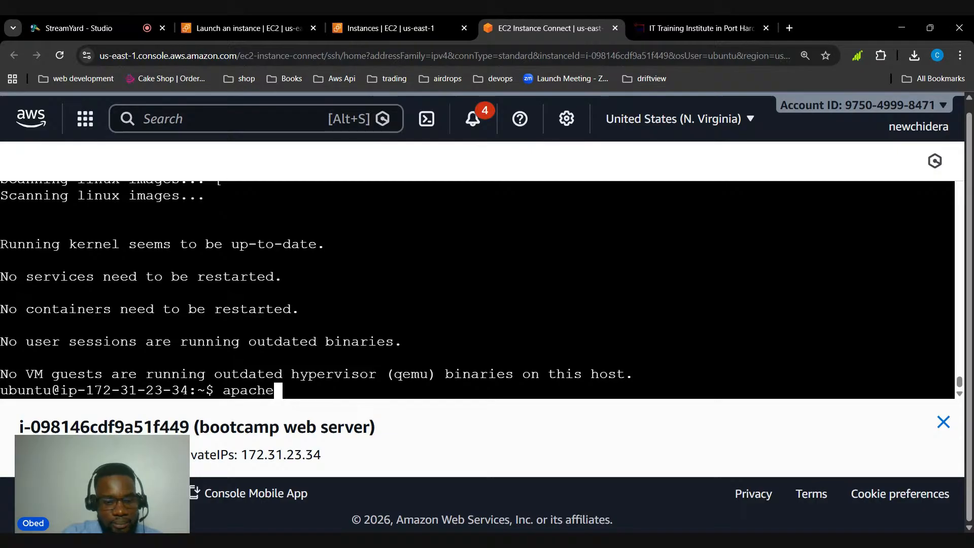
type("2")
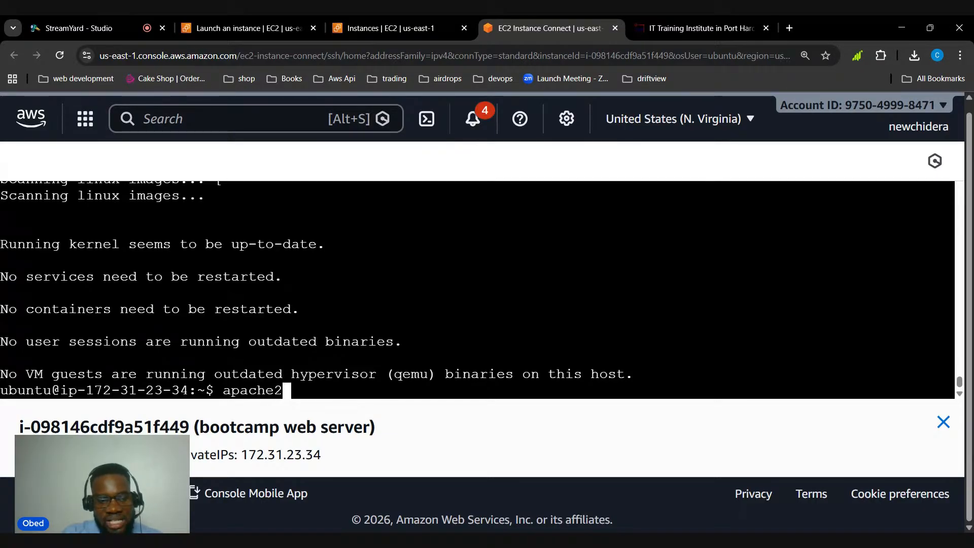
type(" -v")
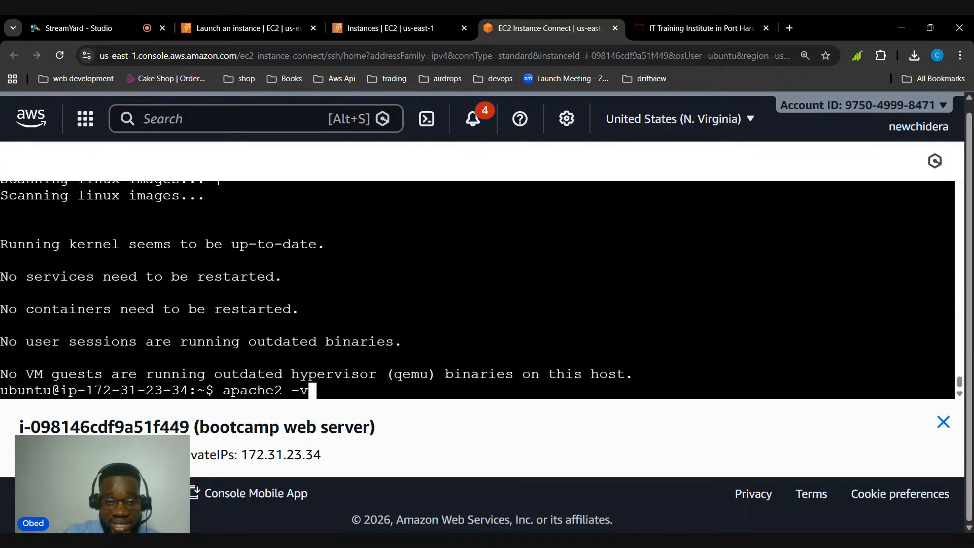
key("Return")
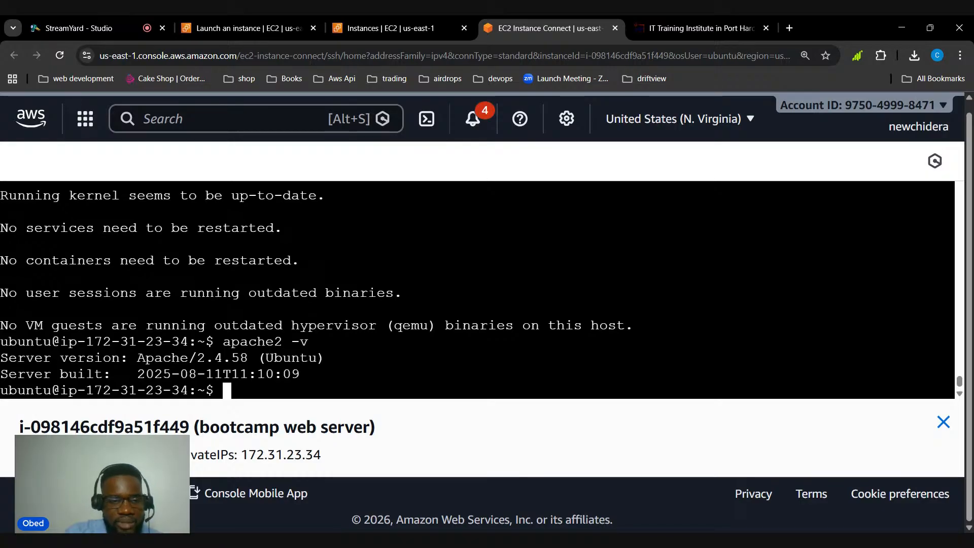
Start the Apache service by running sudo systemctl start apache2
type("su")
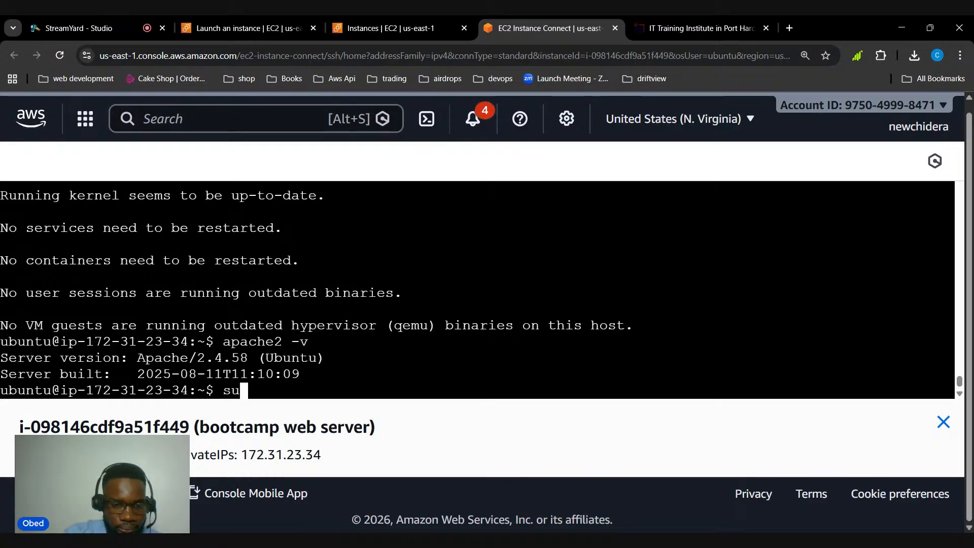
type("do s")
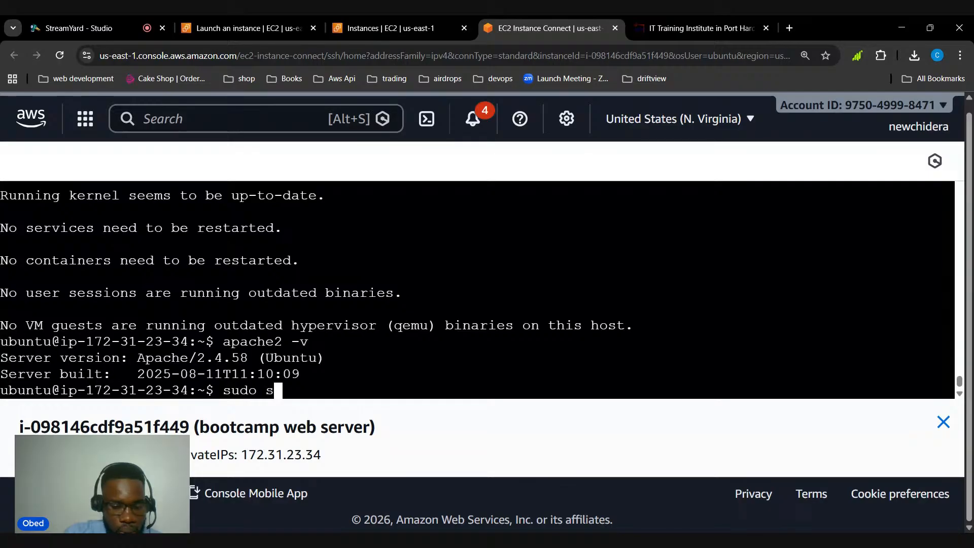
type("ystemctl ")
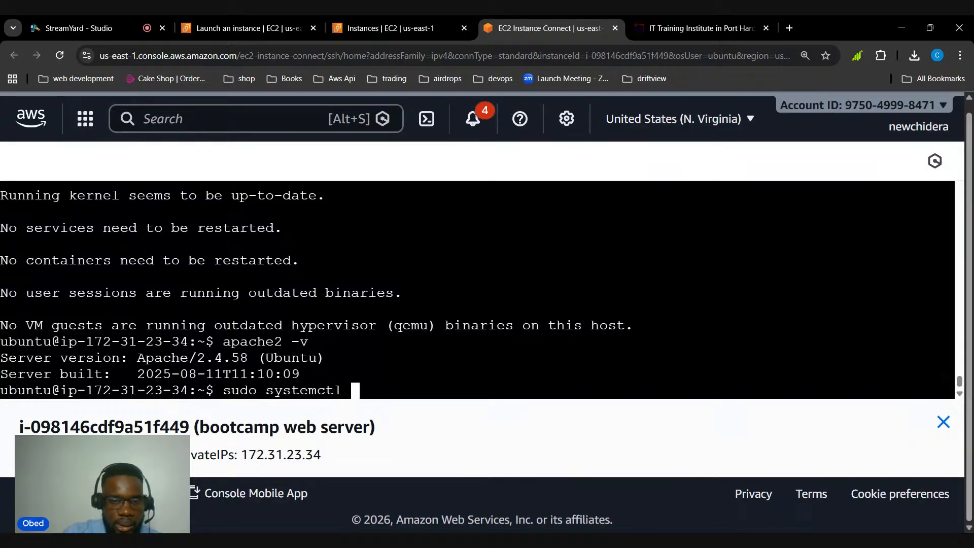
type("start a")
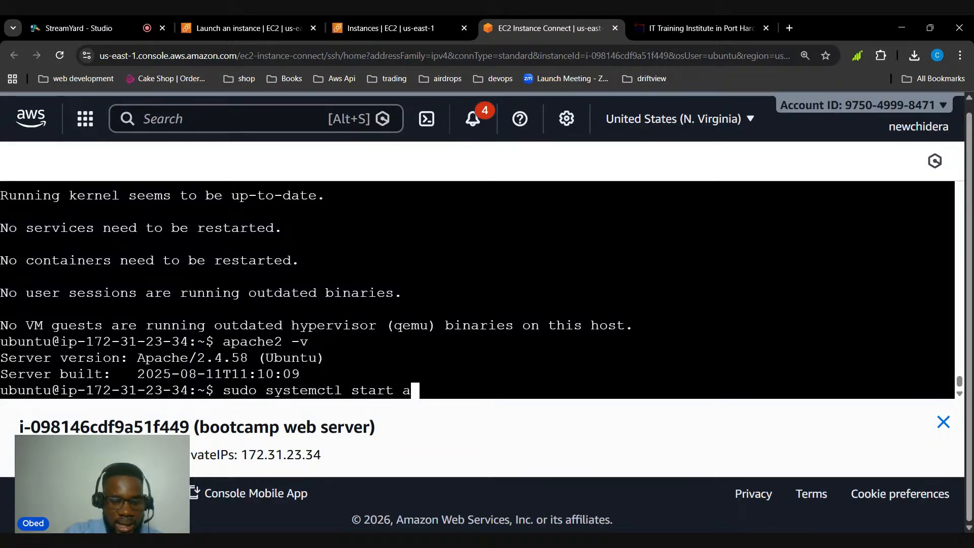
type("pache2")
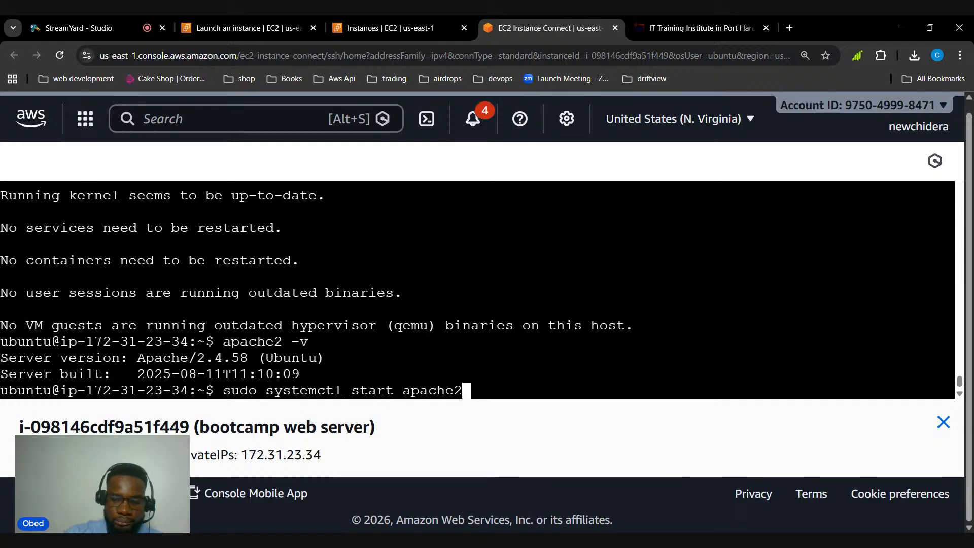
key("Return")
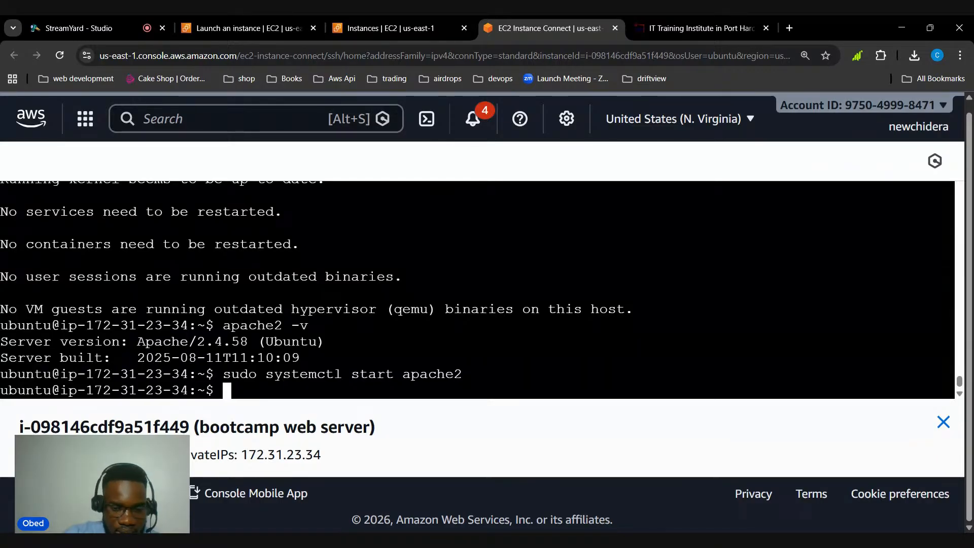
Enable Apache to start at boot by running sudo systemctl enable apache2
type("sudo system")
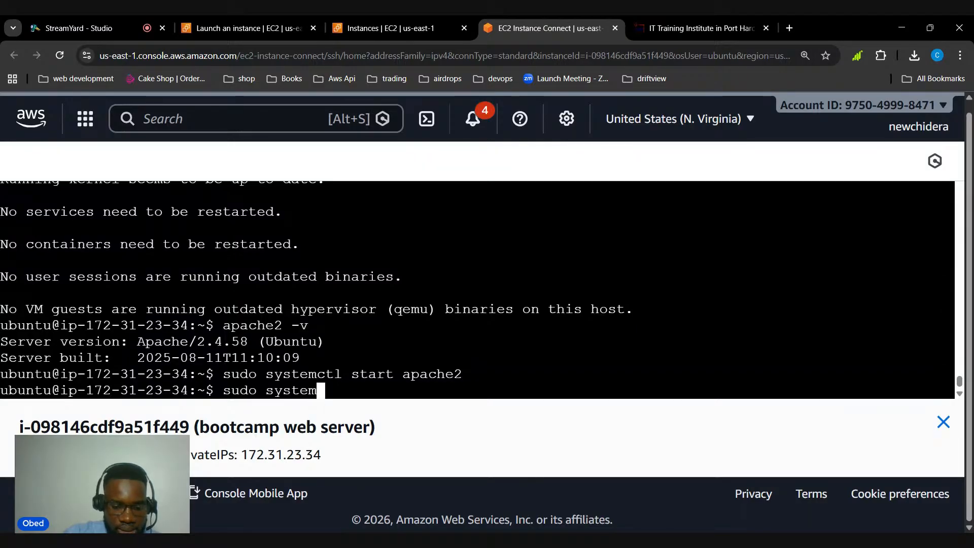
type("ctl en")
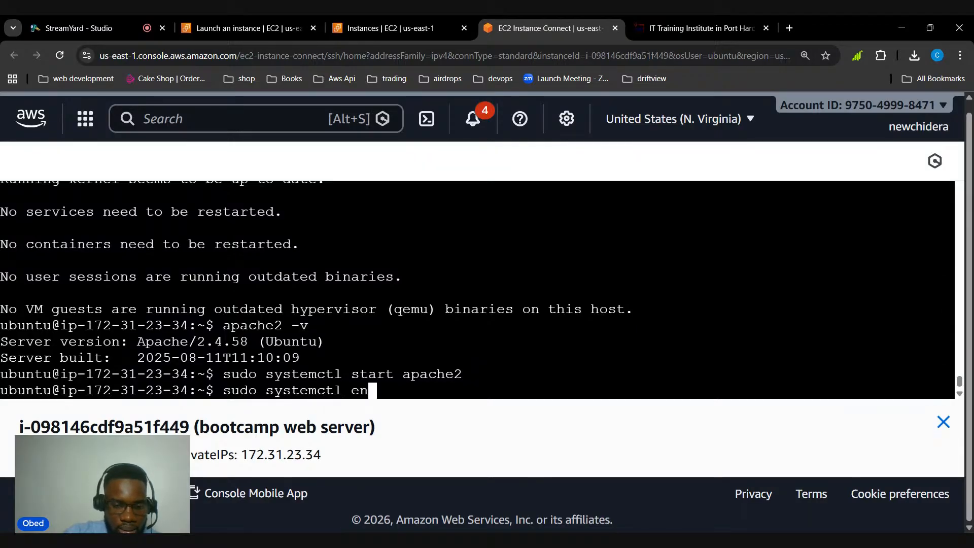
type("able apac")
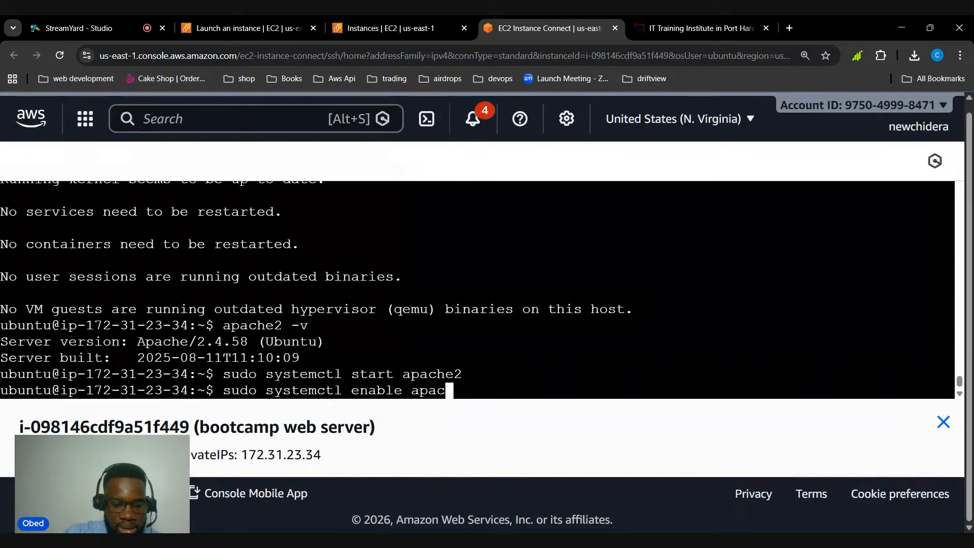
type("he2")
key("Return")
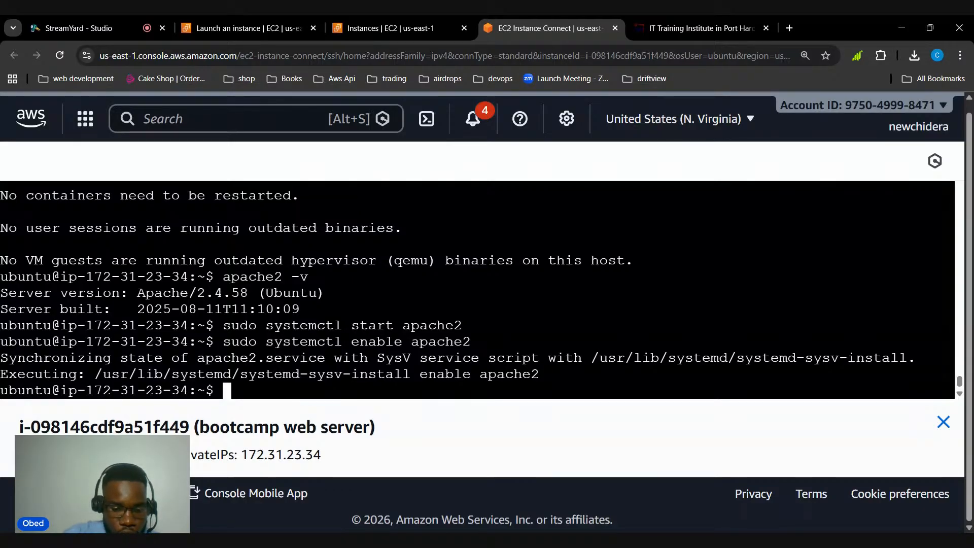
Check the state of the Apache service by running sudo systemctl status apache2
type("sudo ")
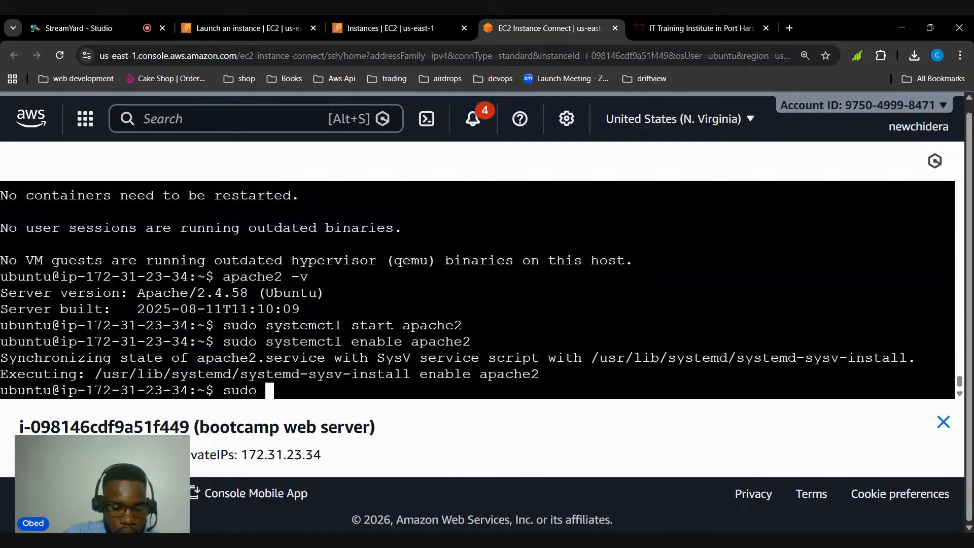
type("syst")
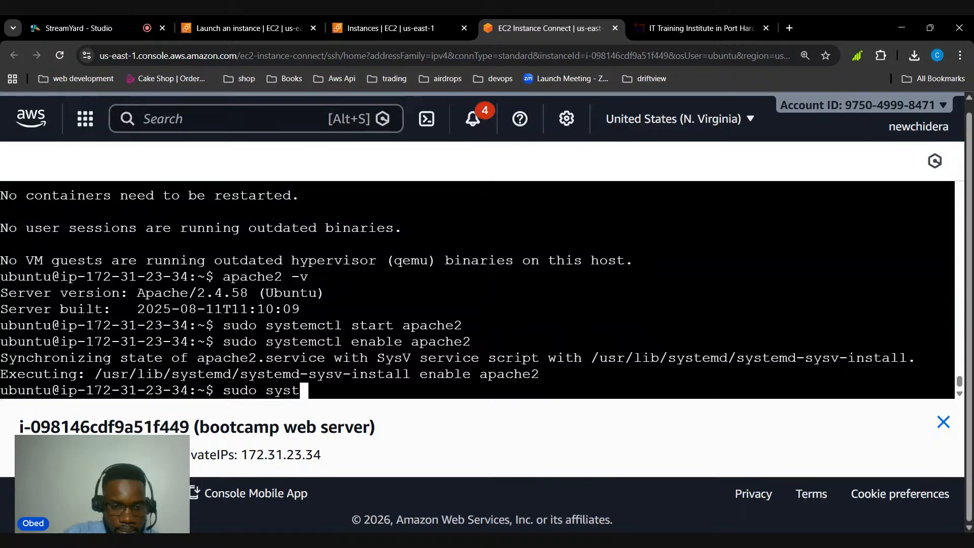
key("BackSpace")
key("BackSpace")
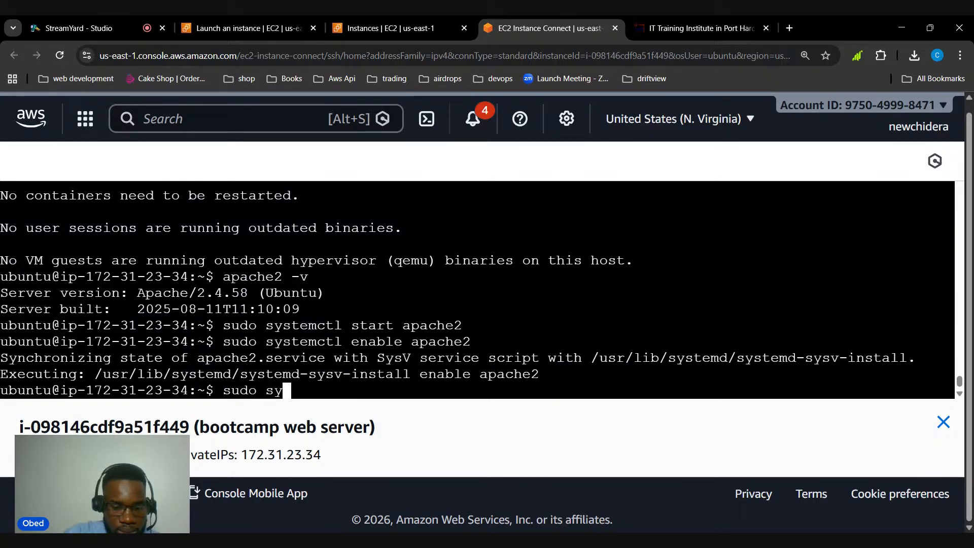
type("stemctl ")
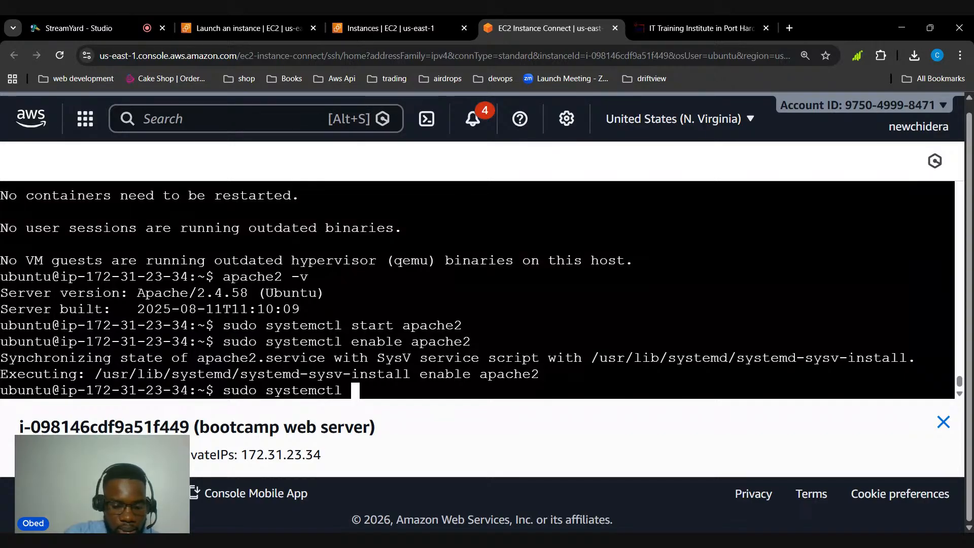
type("status ")
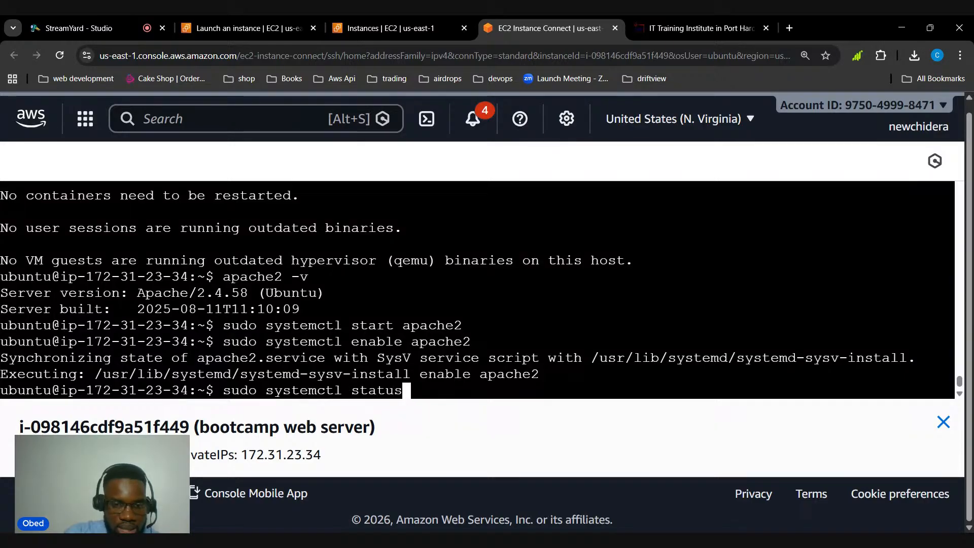
type("apche2")
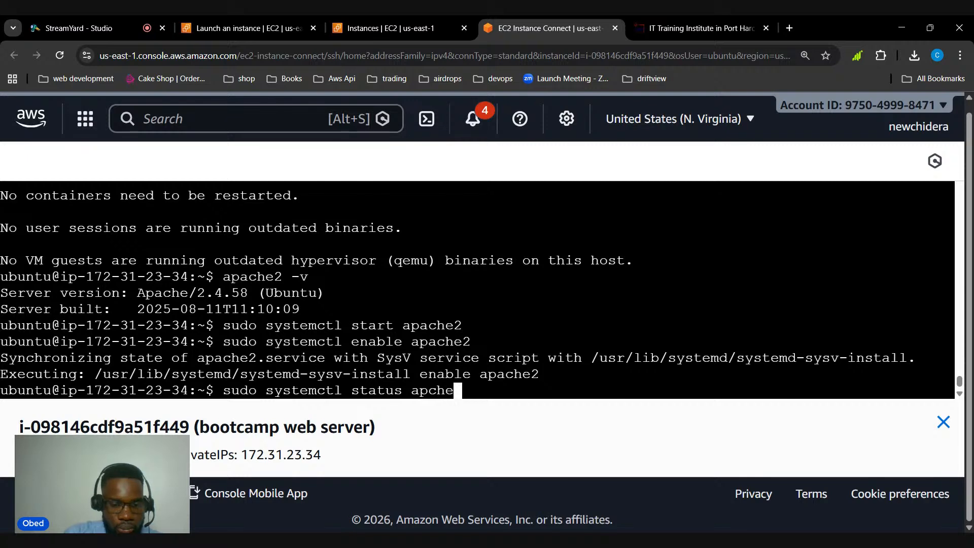
key("BackSpace")
key("BackSpace")
key("BackSpace")
key("BackSpace")
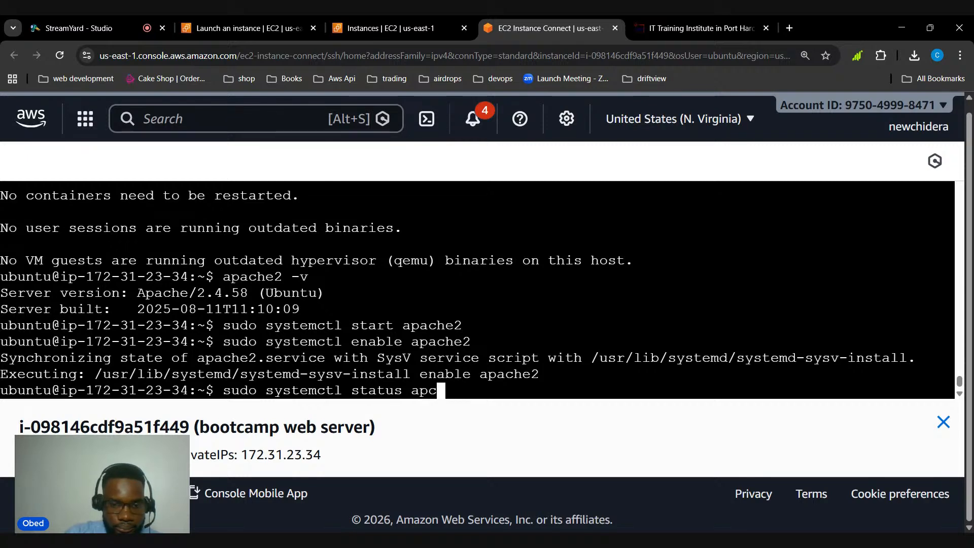
type("ache2")
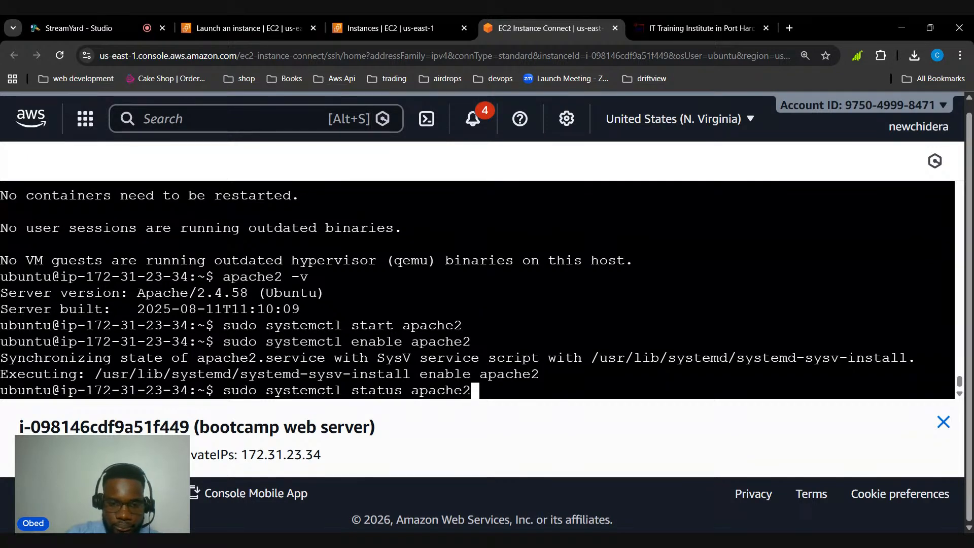
key("Return")
Examine the status output for the active state, the enabled settings and the service log lines, plus the instance's private IP
scroll(477, 289, "up", 2)
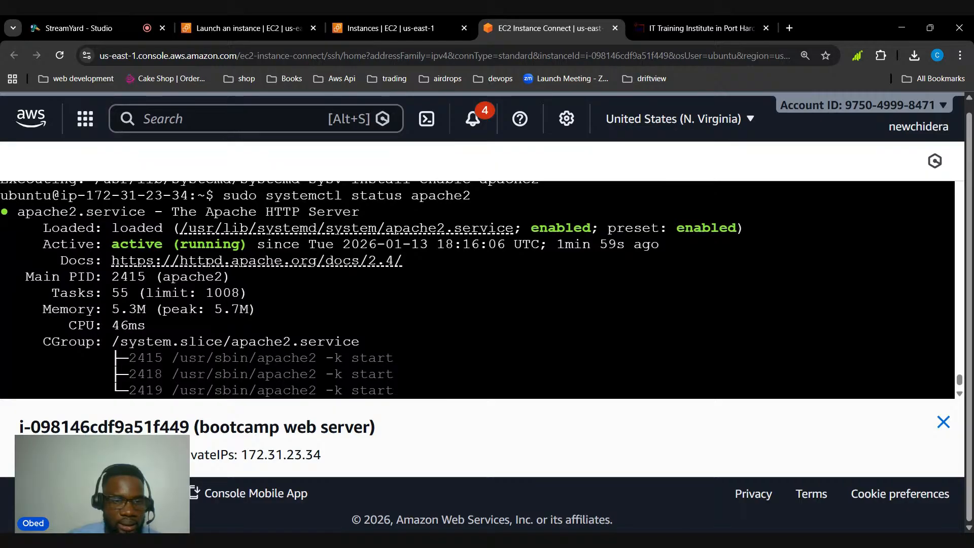
left_click_drag(111, 244, 163, 244)
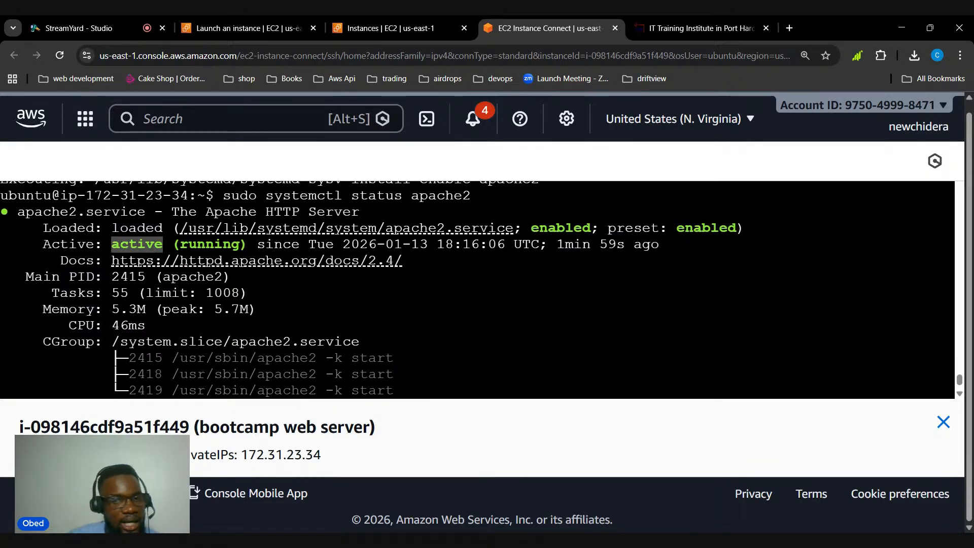
scroll(477, 289, "down", 2)
scroll(477, 289, "up", 8)
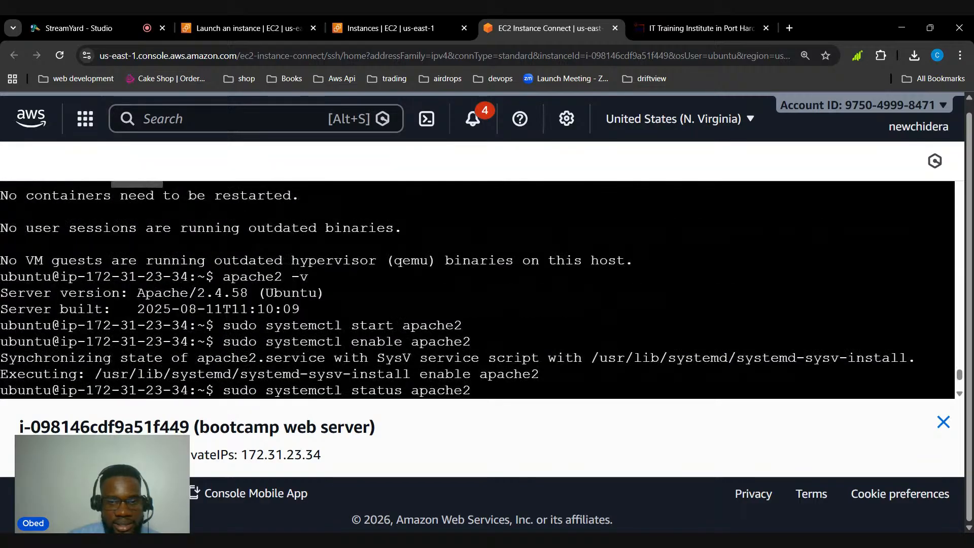
scroll(477, 289, "down", 4)
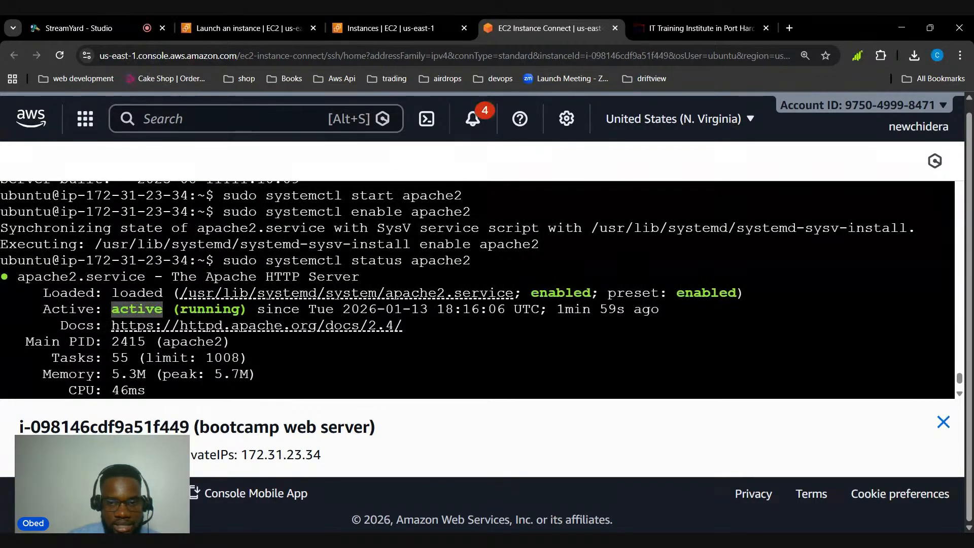
double_click(561, 293)
double_click(706, 292)
scroll(706, 292, "down", 4)
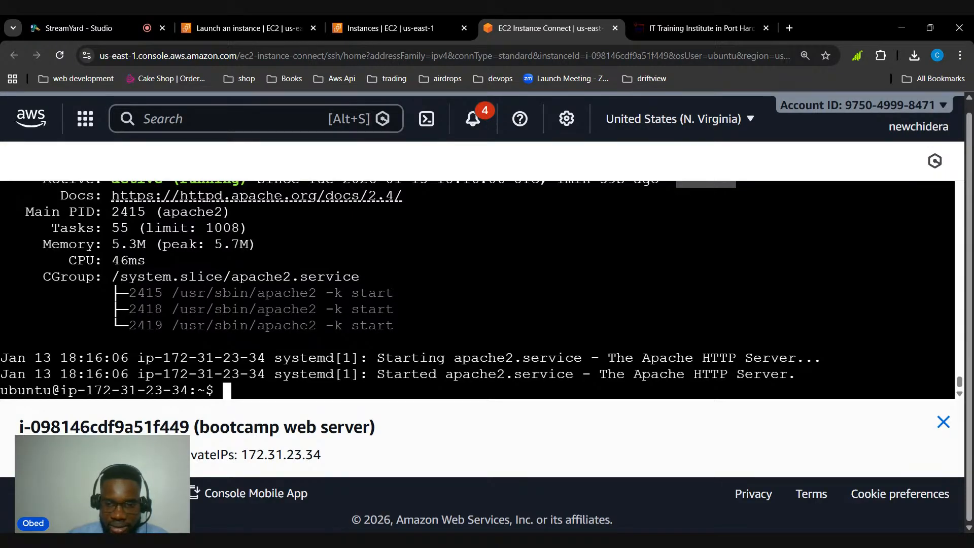
left_click_drag(609, 358, 737, 357)
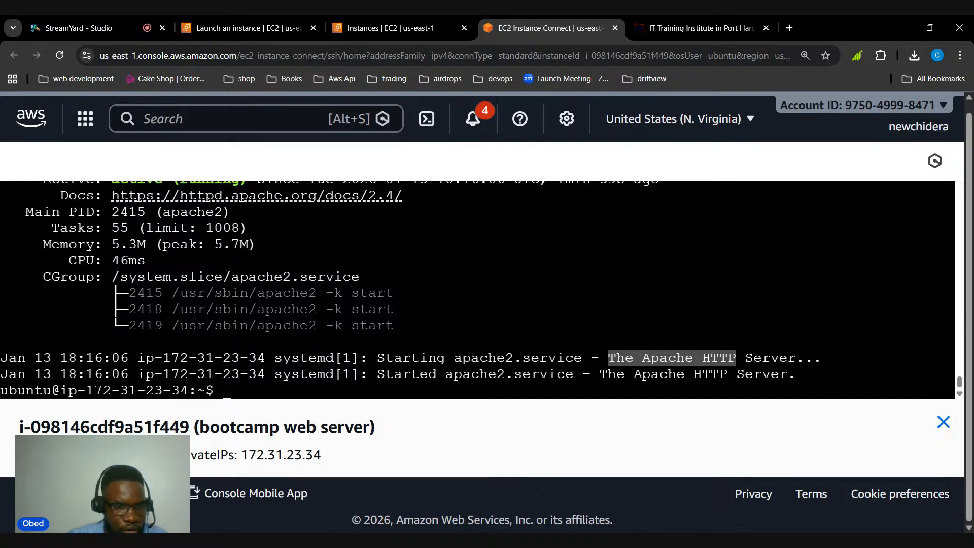
left_click_drag(191, 454, 313, 455)
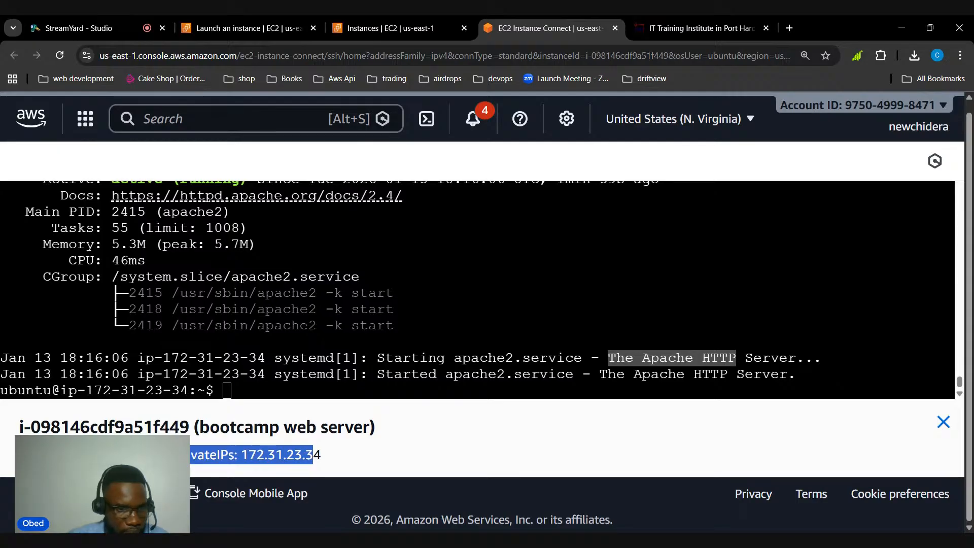
left_click(313, 454)
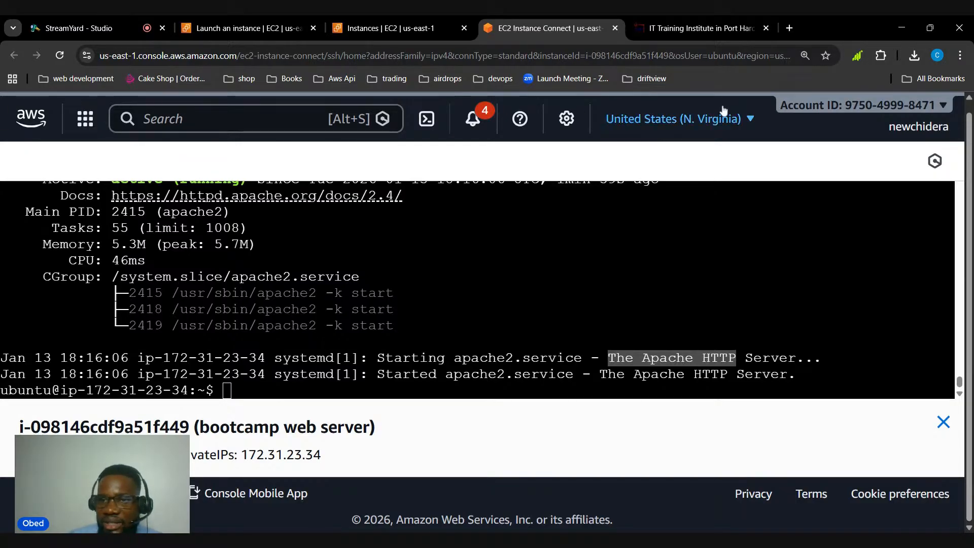
Open the web server's address 98.84.127.99 in a new browser tab and look over the page it serves
left_click(790, 28)
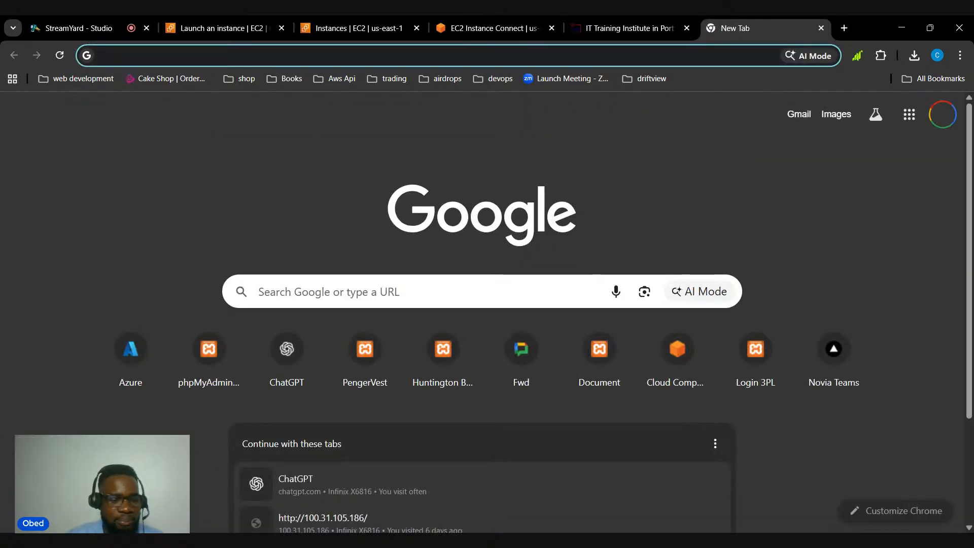
type("98.84.127.99")
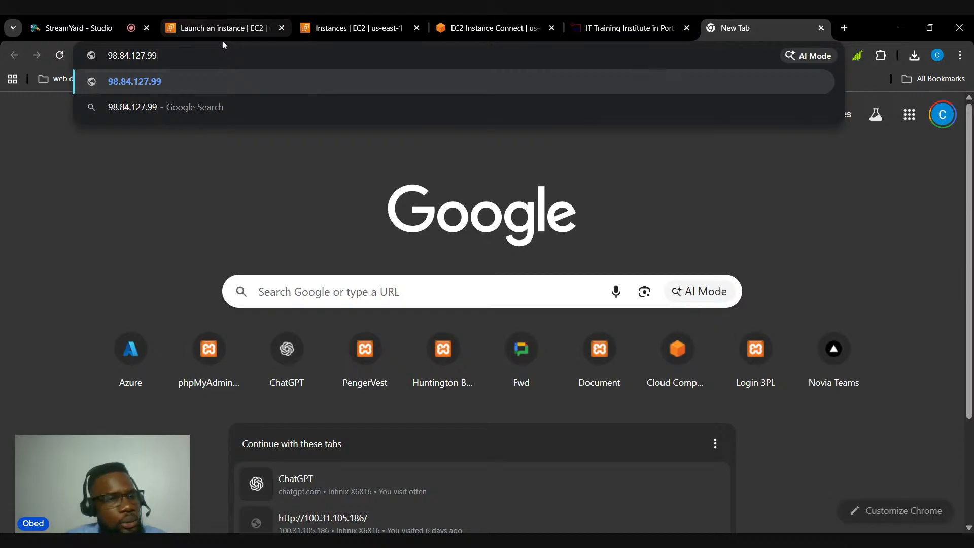
key("Return")
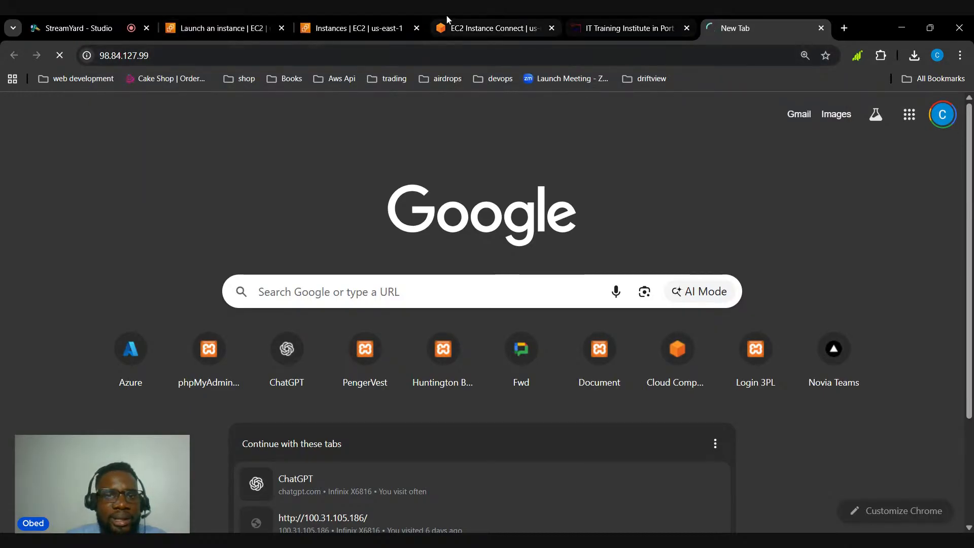
left_click(449, 29)
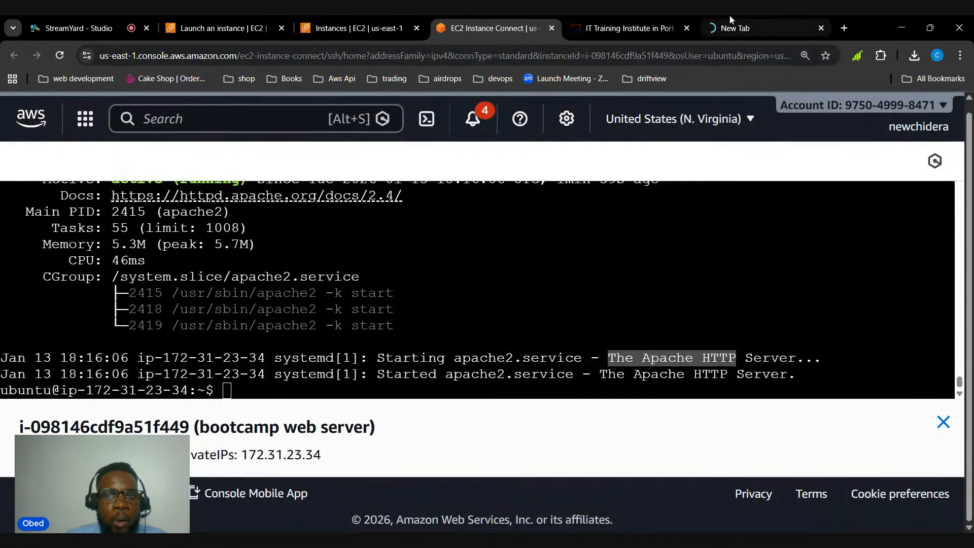
left_click(742, 23)
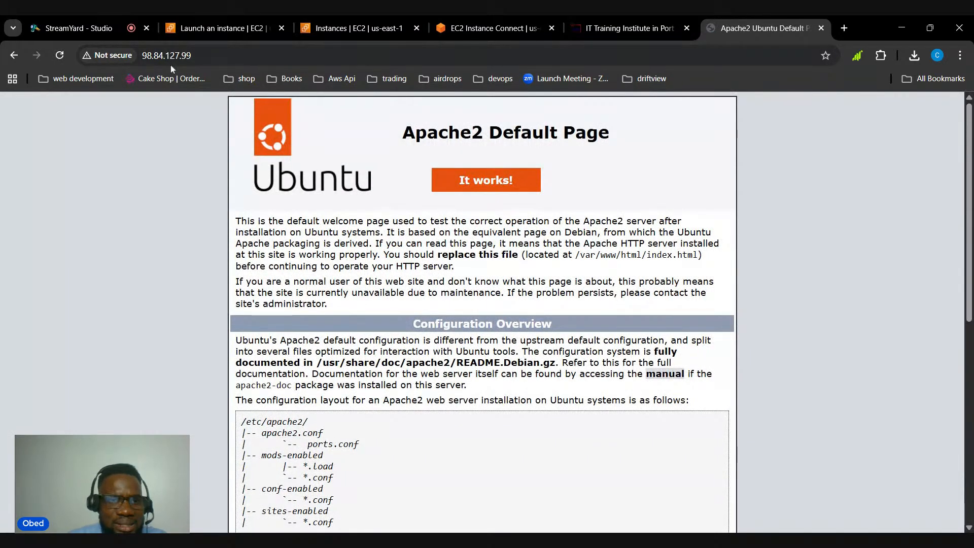
scroll(228, 284, "down", 1)
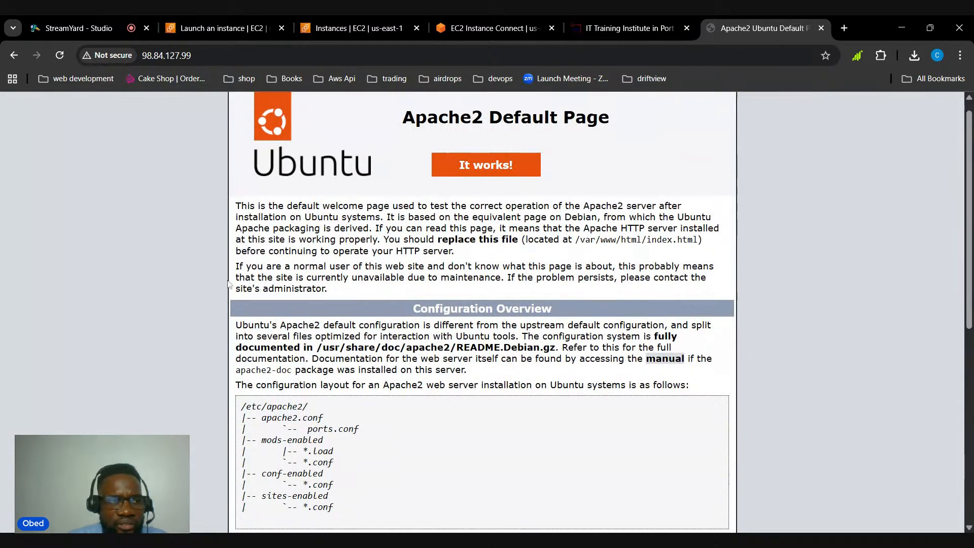
scroll(228, 284, "up", 1)
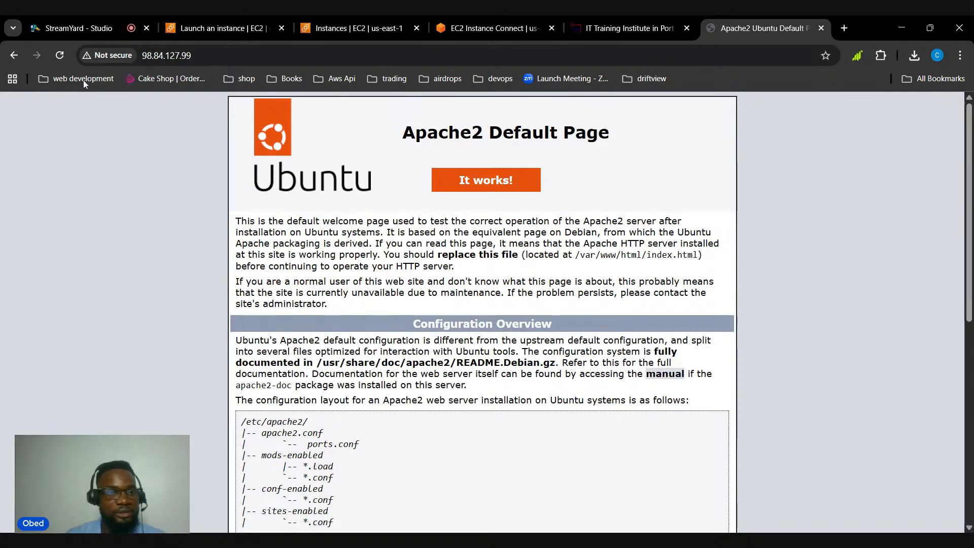
Switch to the StreamYard studio to view the live stream and its comments
left_click(93, 27)
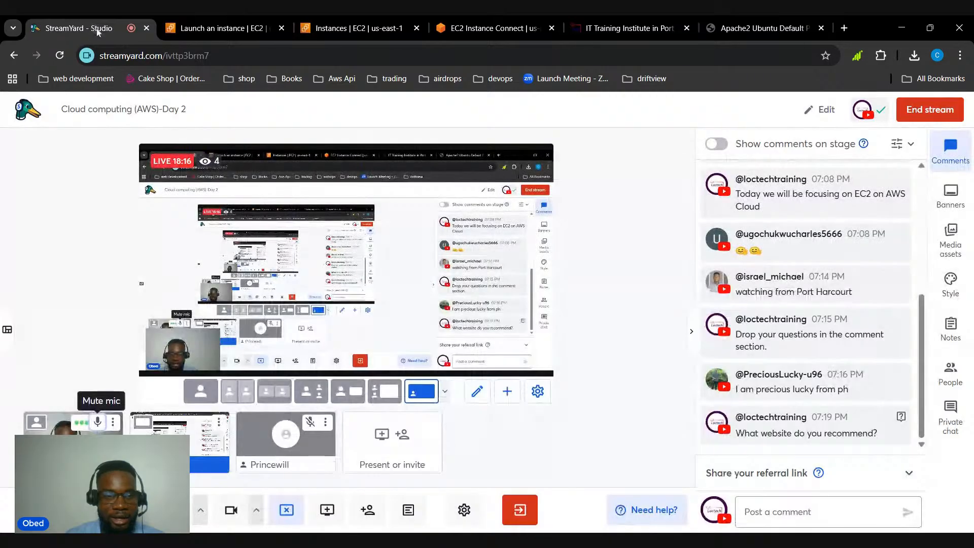
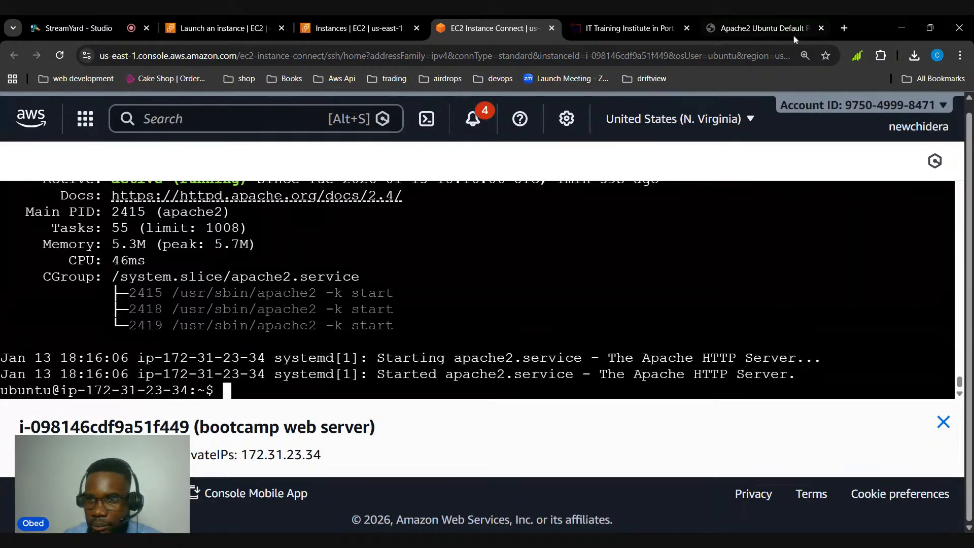
Open Gemini in a new browser tab and dismiss the Google AI Plus offer
left_click(843, 28)
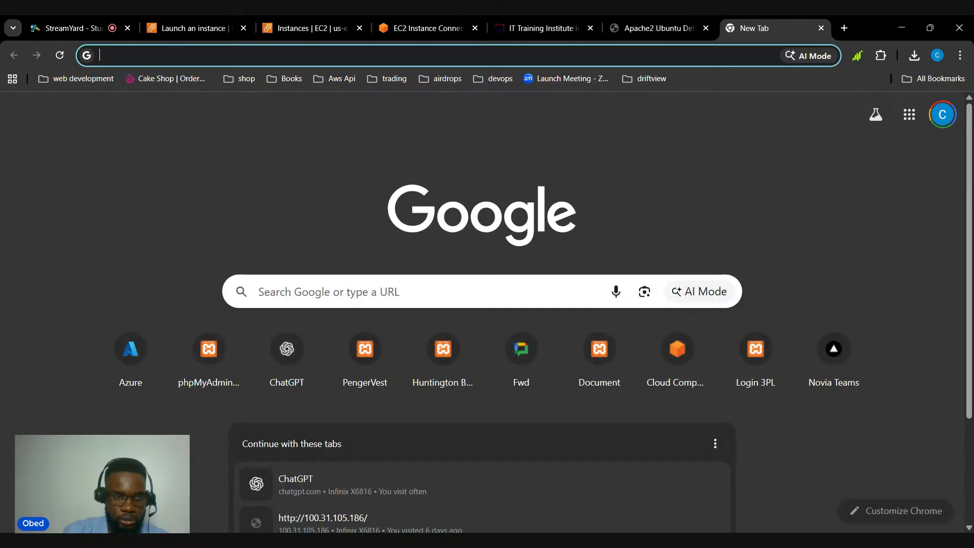
type("gemini.google.com")
key("Return")
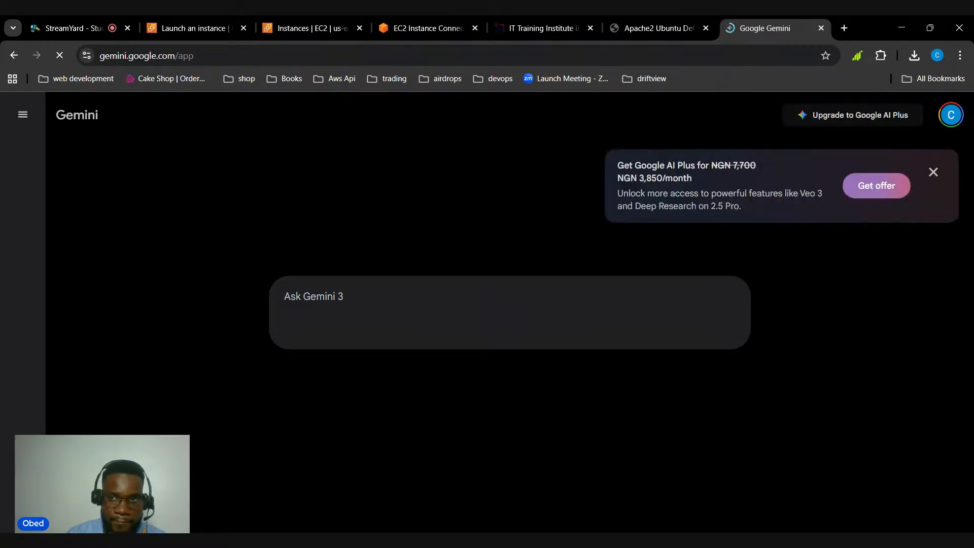
left_click(933, 173)
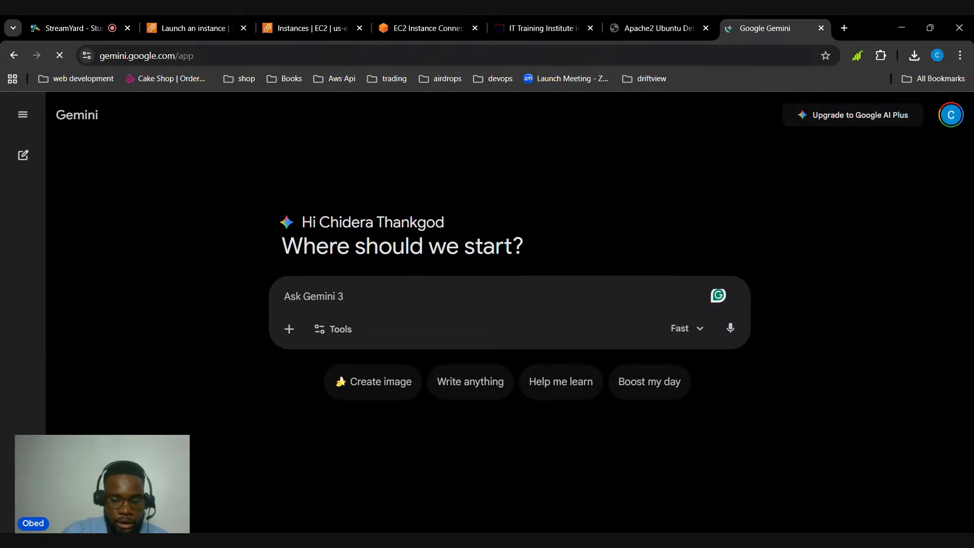
Start the Gemini prompt with "i want to build a visual appealing website, this website would be a shopping website, that"
type("i want to ")
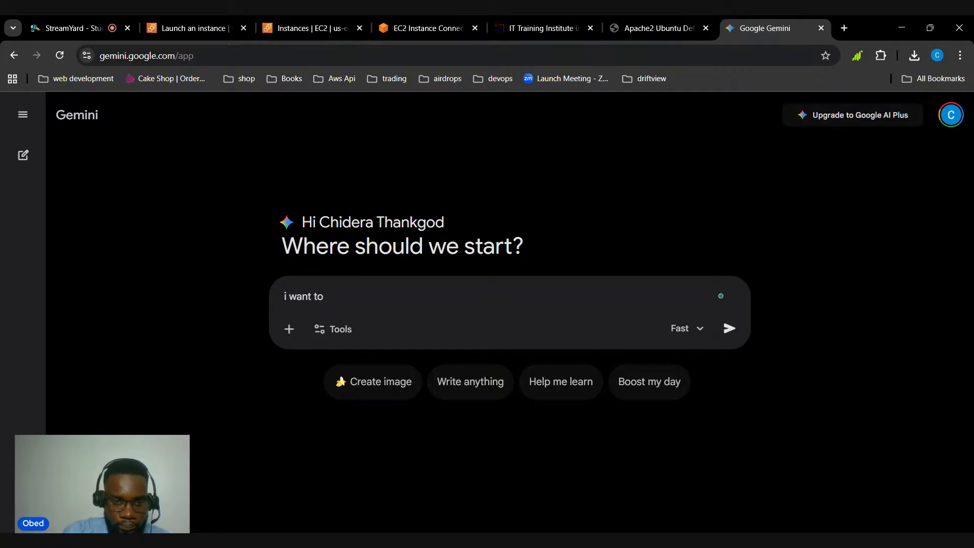
type("build a v")
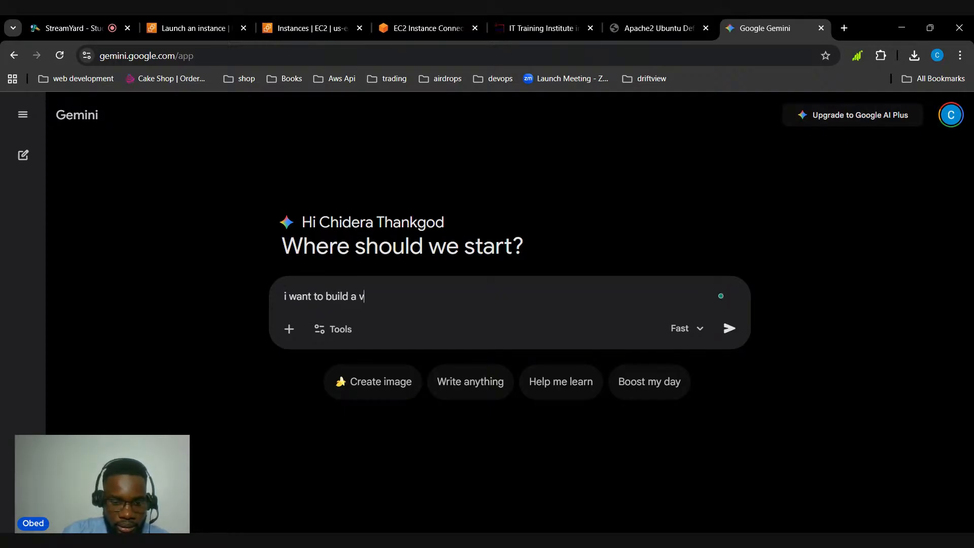
type("isual appealing we")
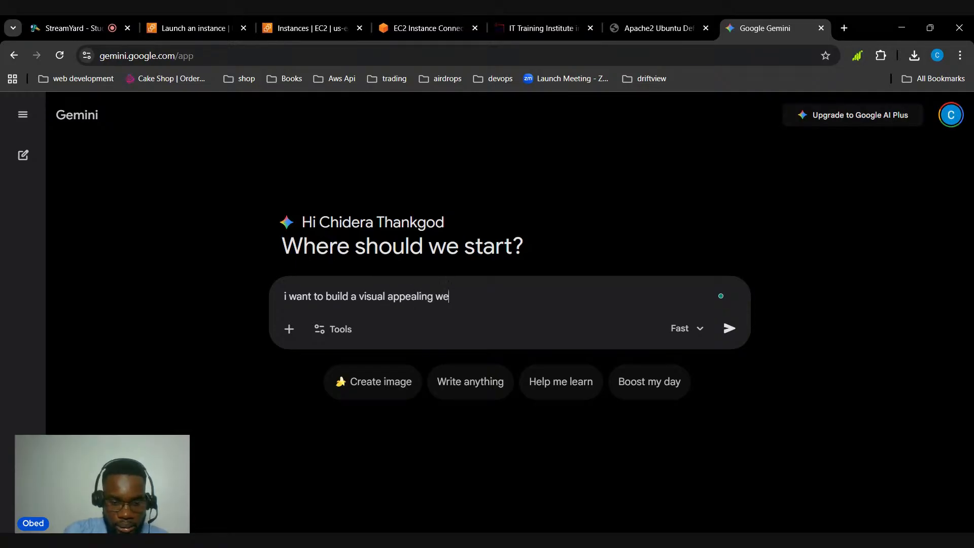
type("bsite, this website")
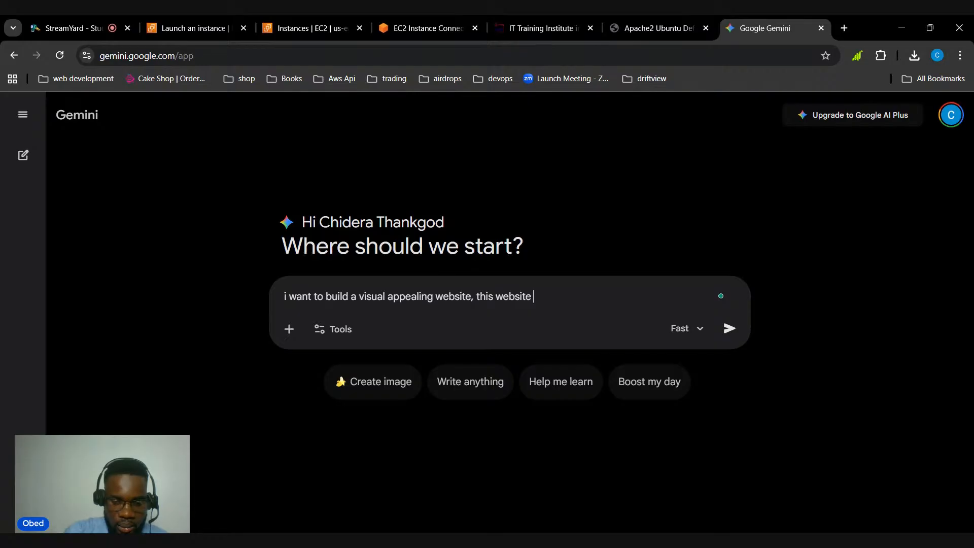
type(" would be a")
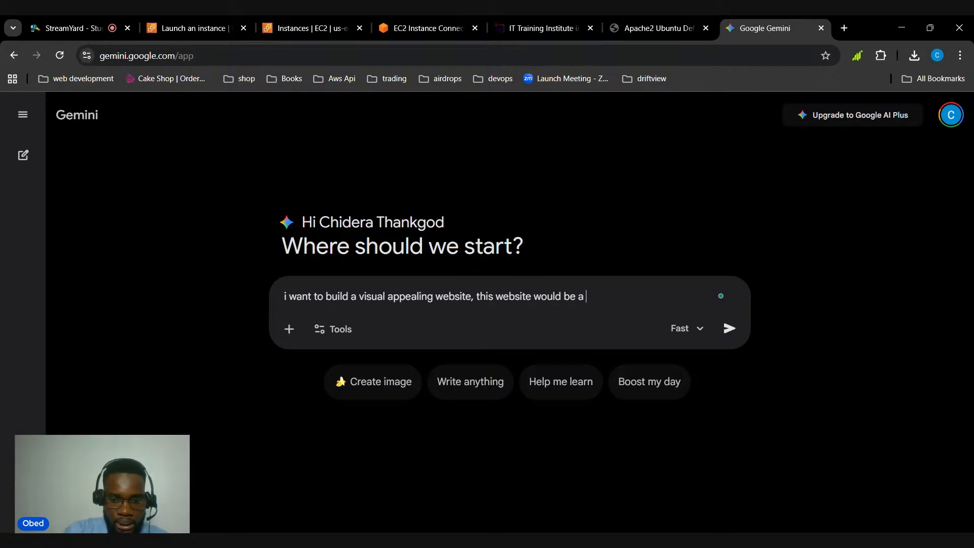
type(" shoppin")
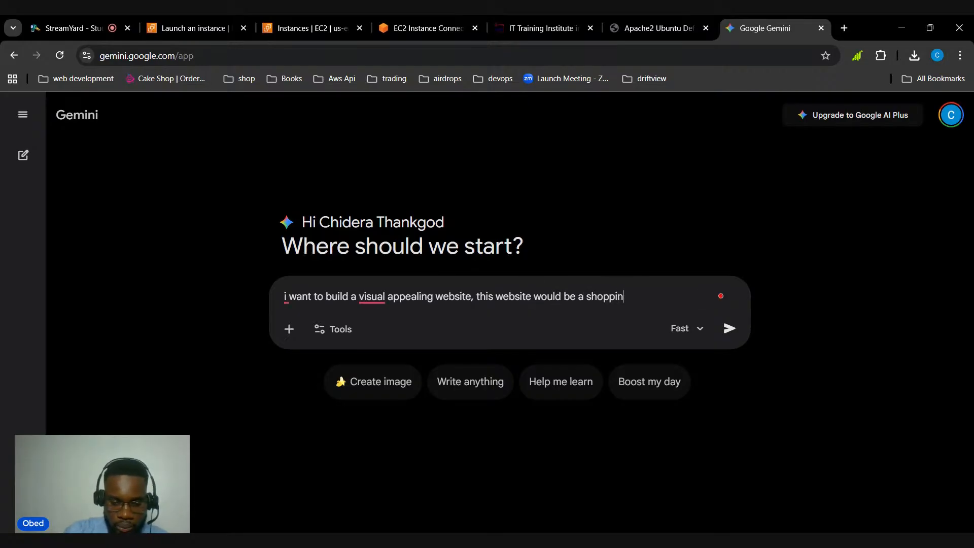
type("g website, t")
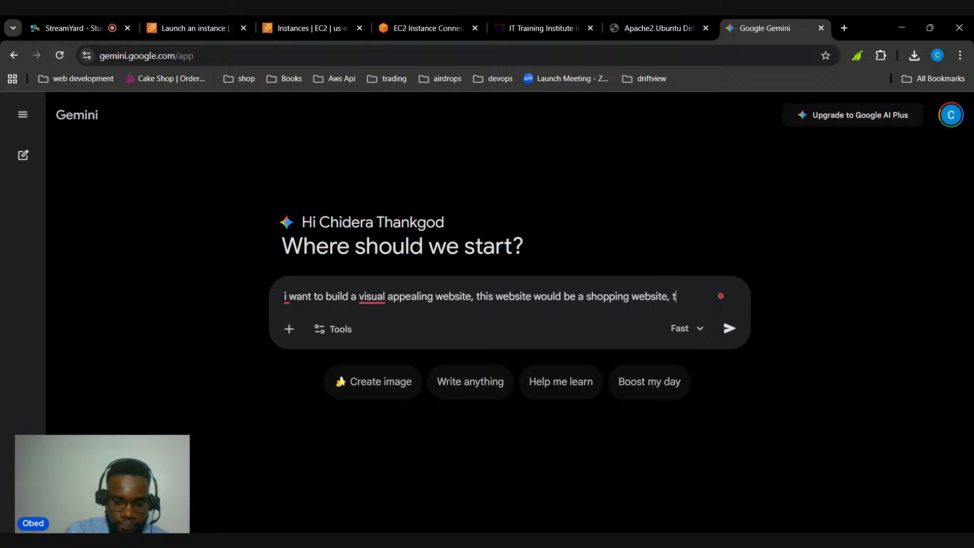
type("hat dea")
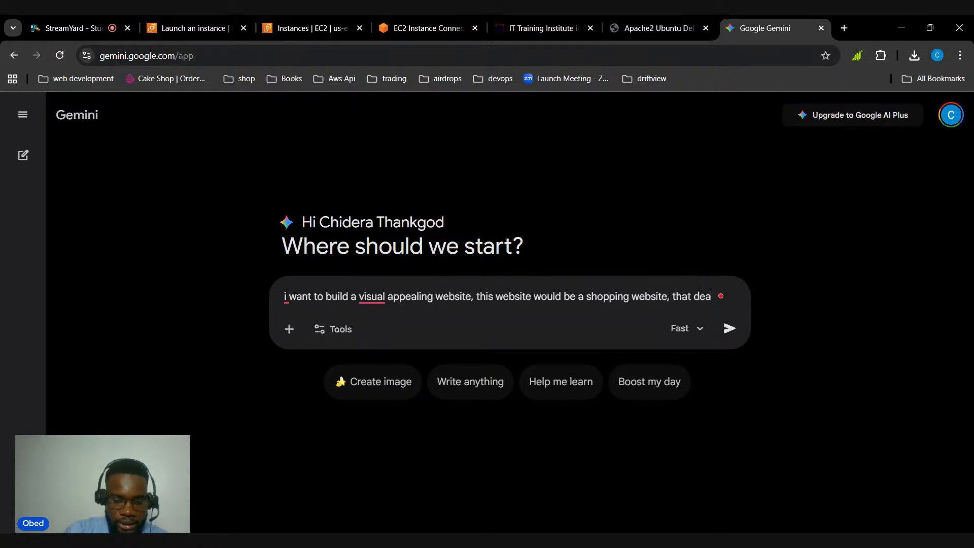
type("ls on clothi")
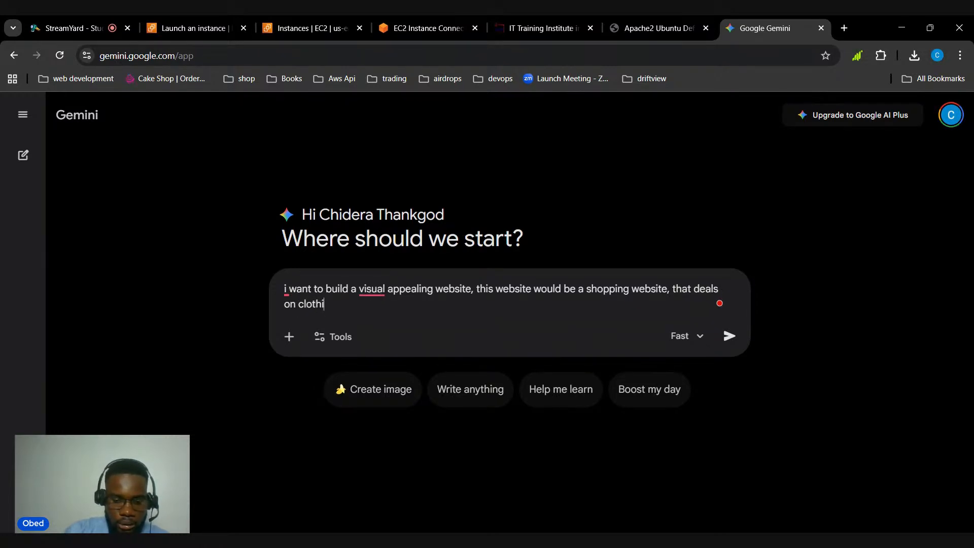
type("ngs, ac")
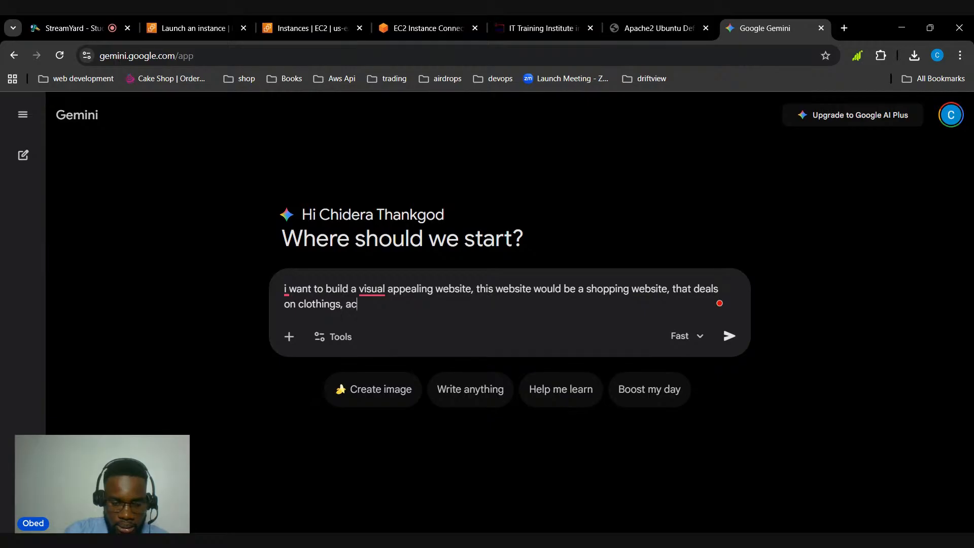
type("cesssories")
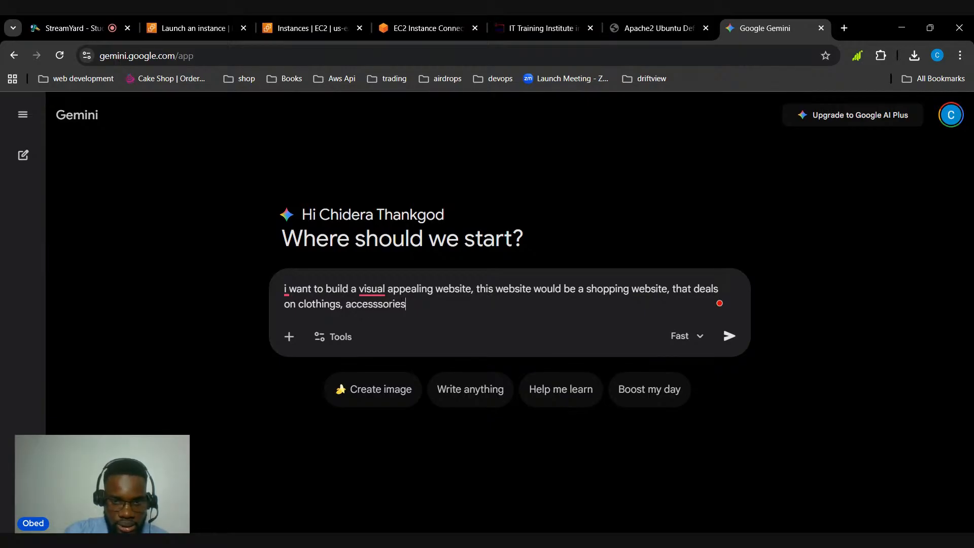
type(", shoes,")
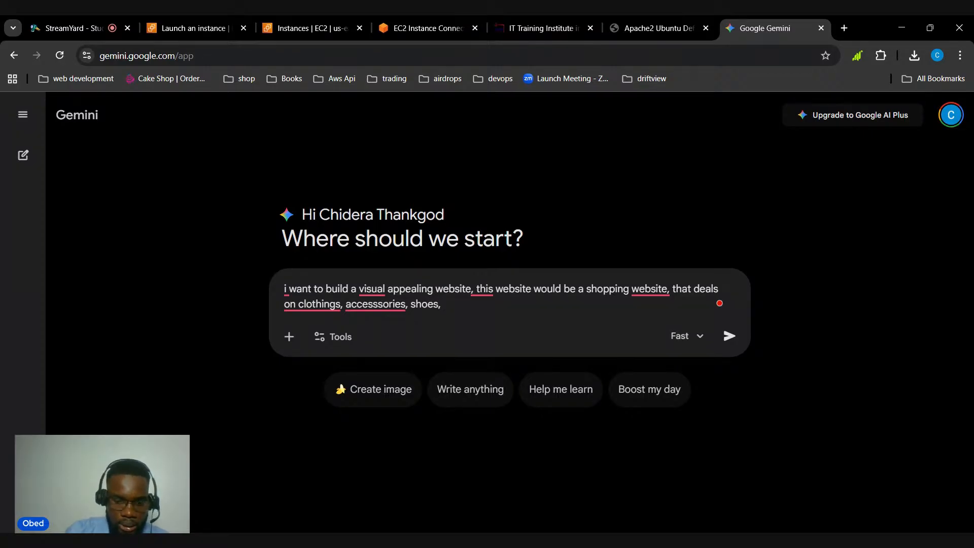
Add the brand name to the prompt with "the name of the brand is EliteBootcamp"
type("the ame")
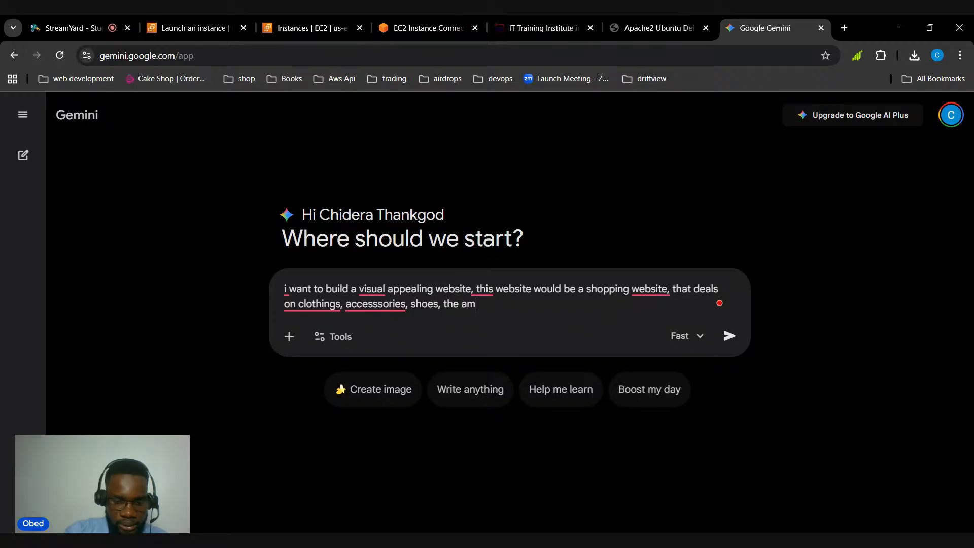
key("BackSpace")
key("BackSpace")
key("BackSpace")
key("BackSpace")
type("name p")
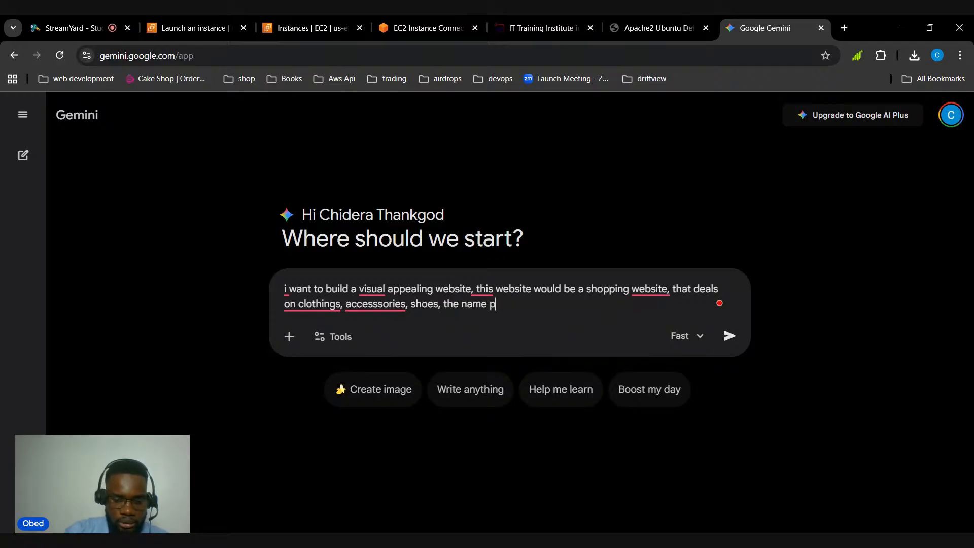
key("BackSpace")
type("of thr")
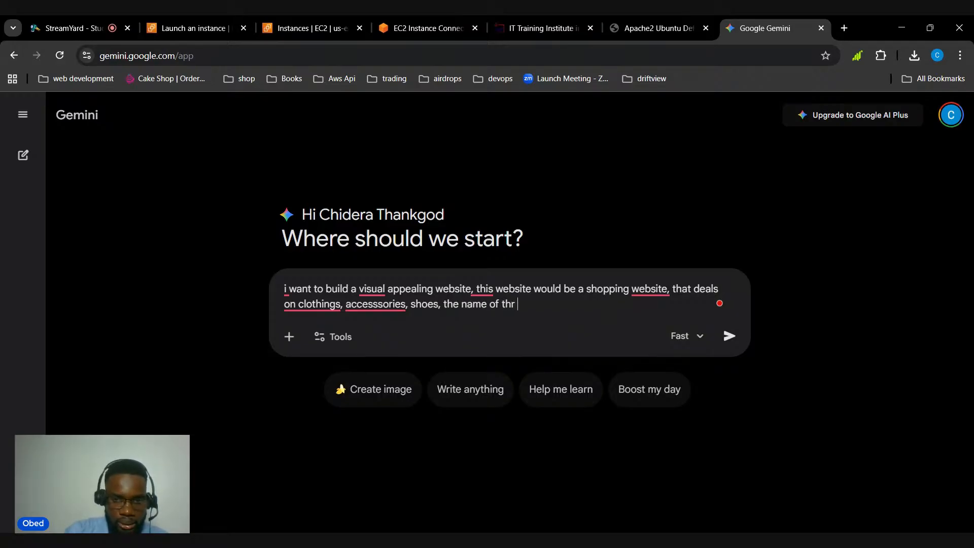
key("BackSpace")
key("BackSpace")
type("e brand")
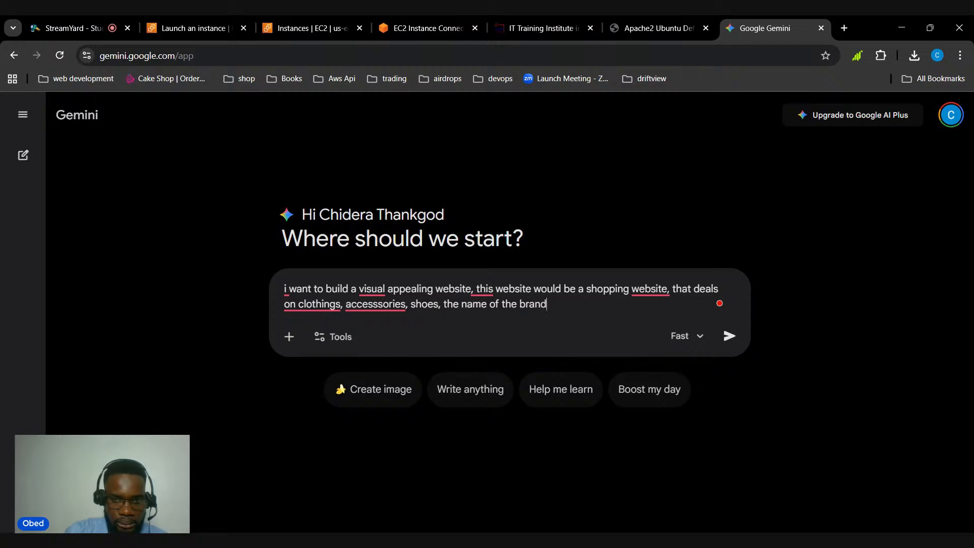
type(" is EliteBoot")
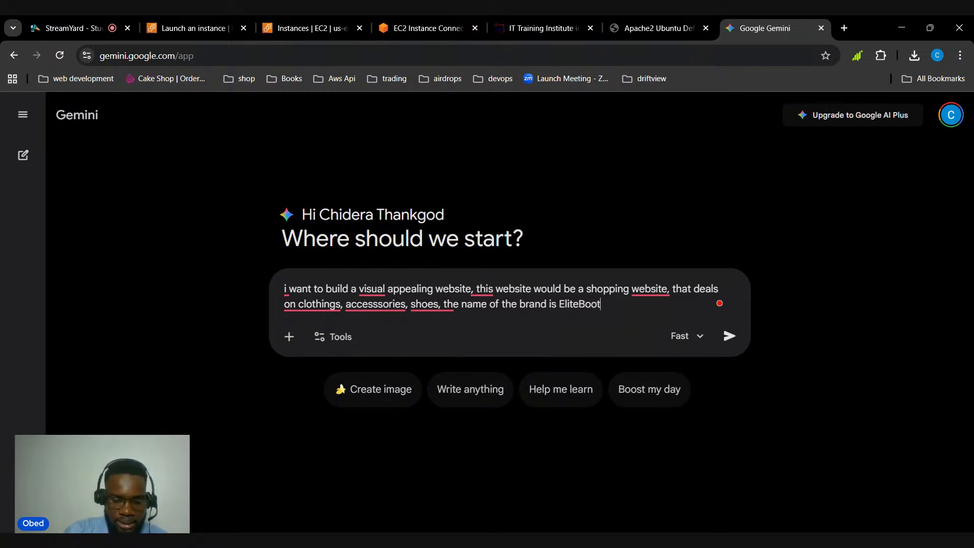
type("camp")
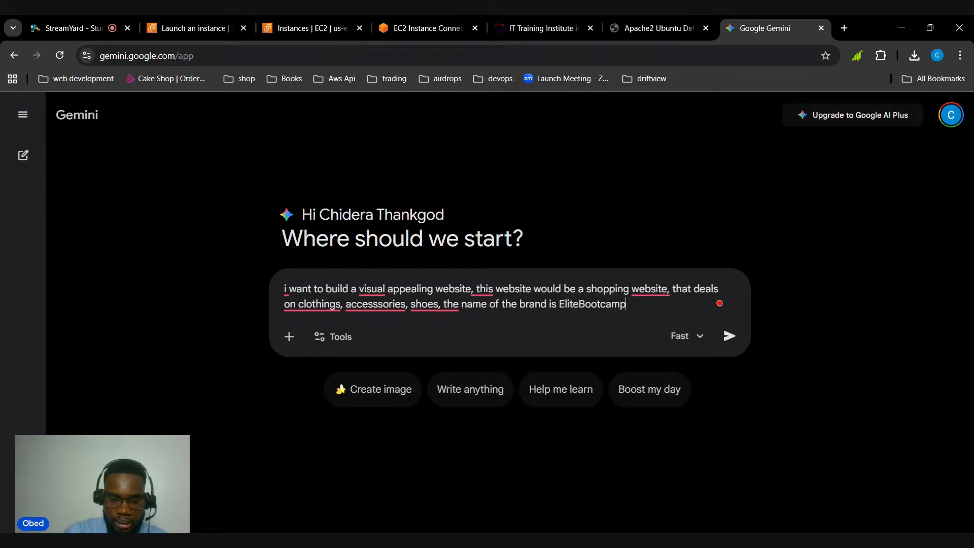
type(", al")
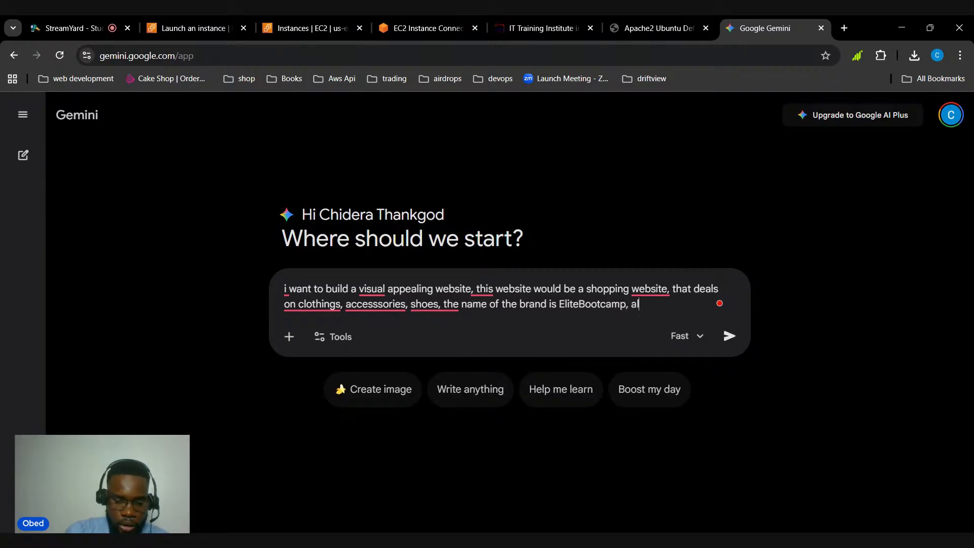
type("l images shou")
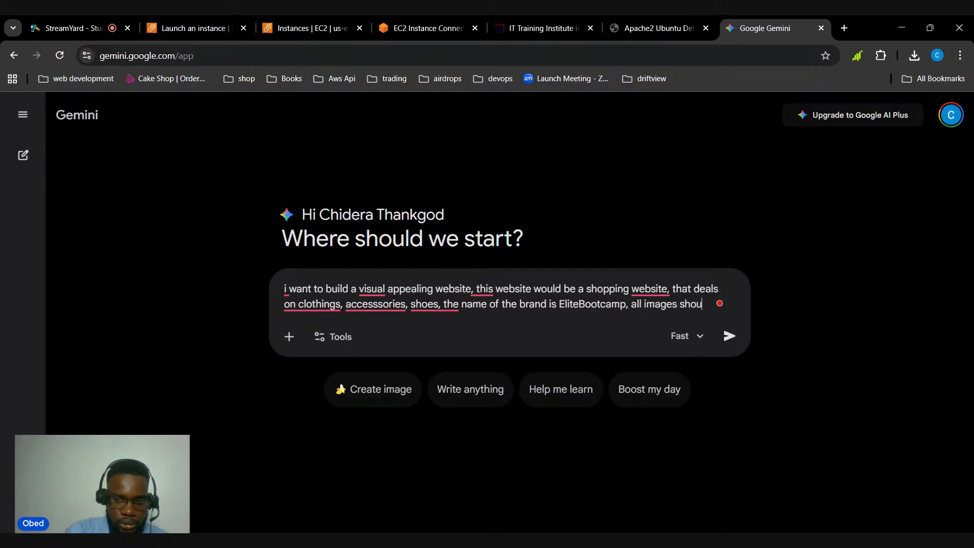
type("ld be")
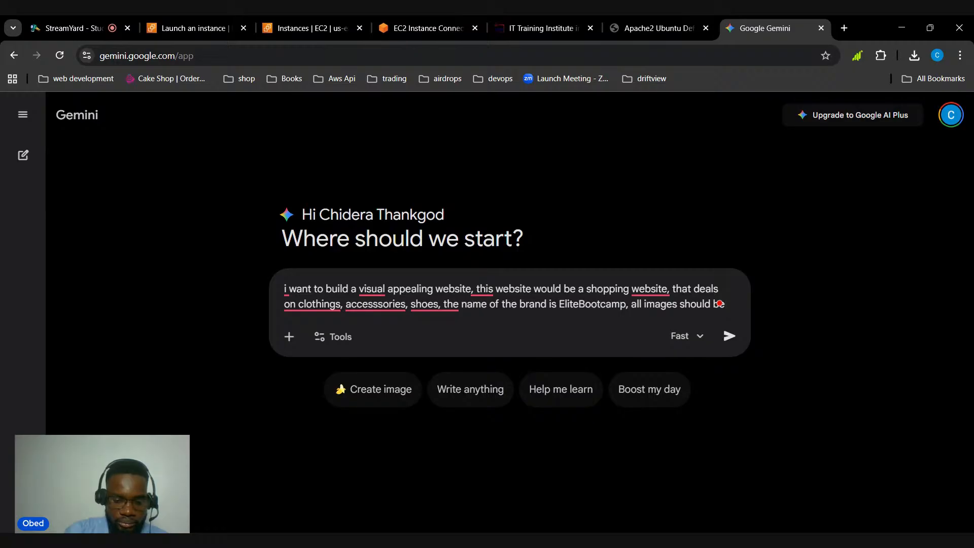
type(" of high q")
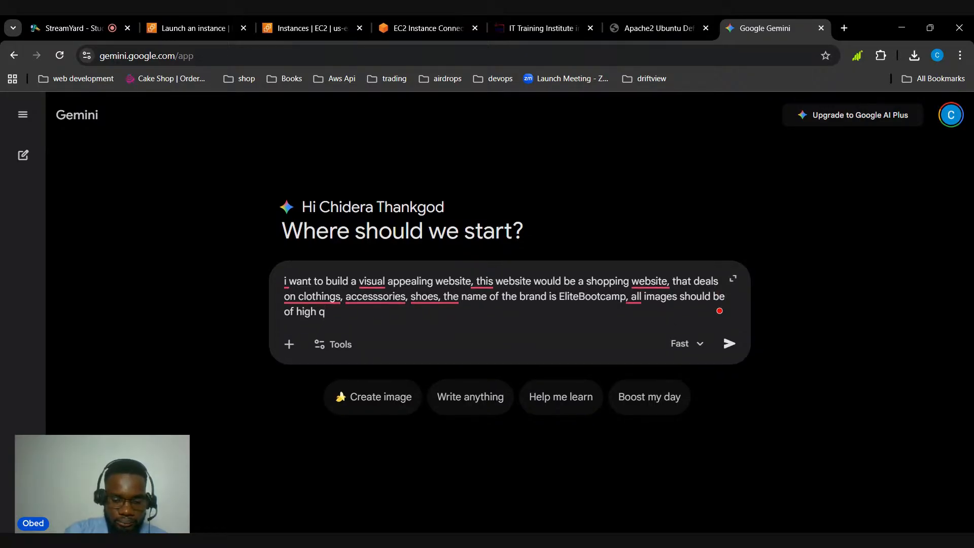
type("lulaity")
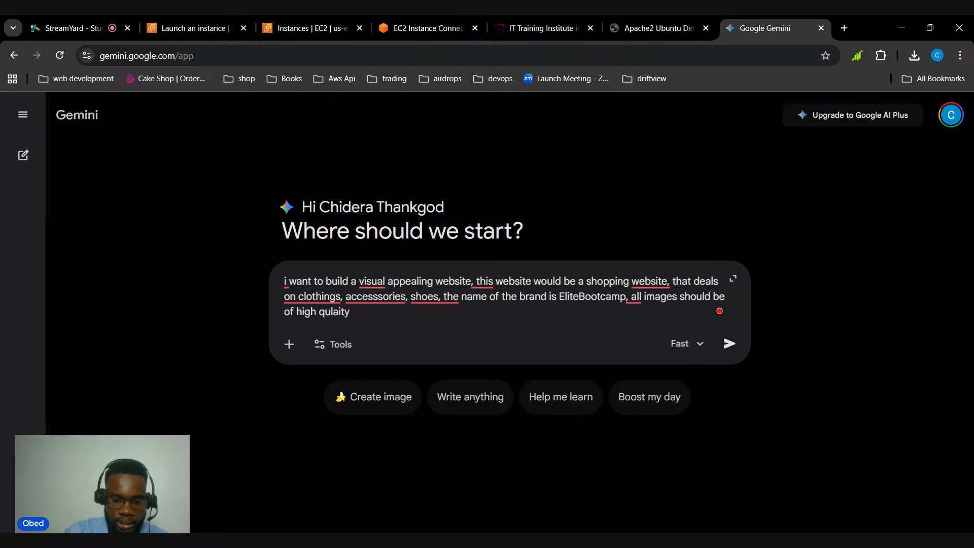
Add the image requirement ", all images should be of high quality." to the prompt and begin a new line
key("BackSpace")
key("BackSpace")
key("BackSpace")
key("BackSpace")
key("BackSpace")
type("ality")
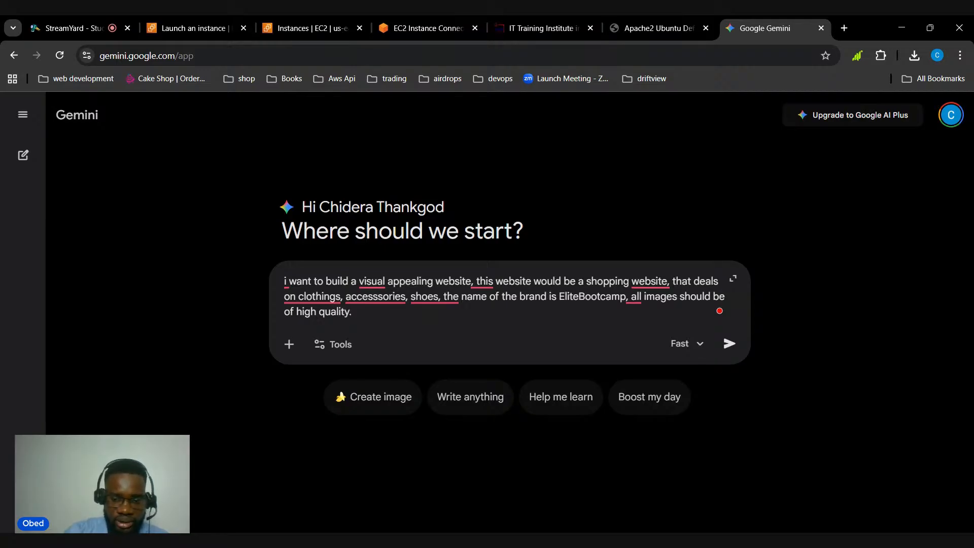
type(".")
key("shift+Return")
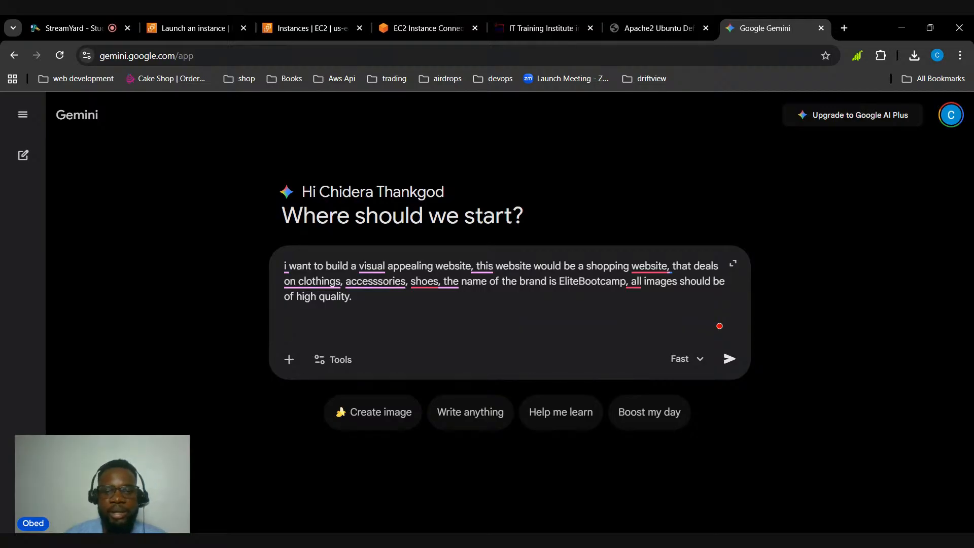
Look over Grammarly's suggested rewrite of the prompt text and close the suggestion
mouse_move(377, 282)
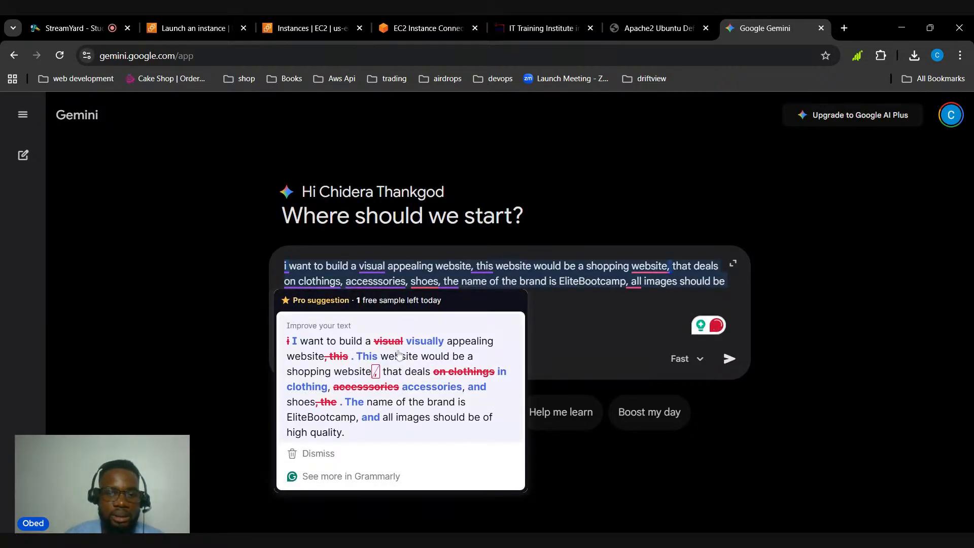
left_click(400, 355)
mouse_move(380, 269)
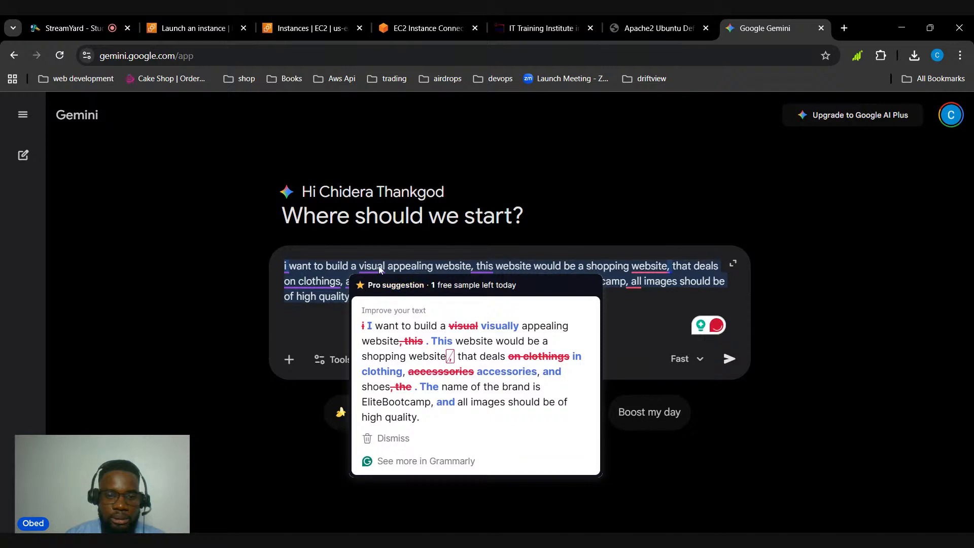
left_click(355, 296)
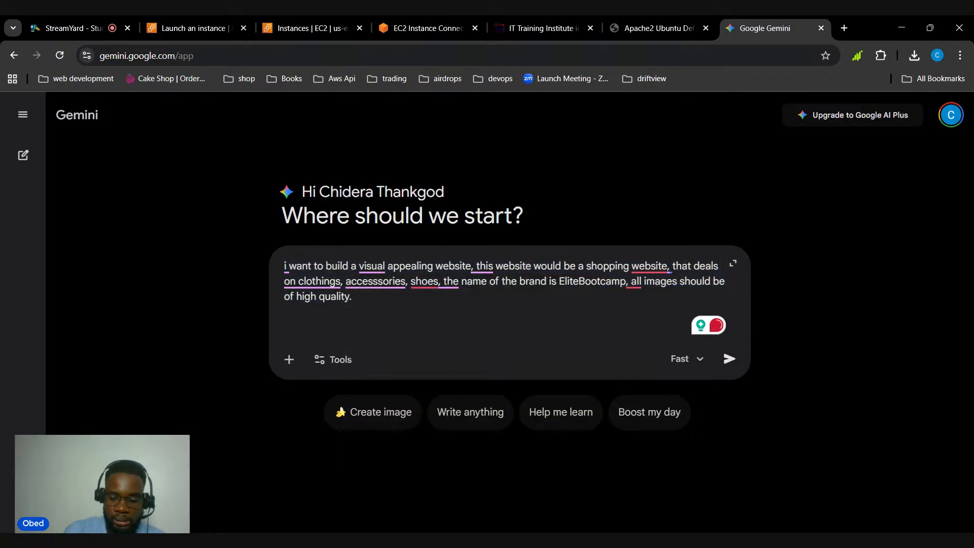
Add a new paragraph to the prompt reading "I want to create this website in one file"
key("shift+Return")
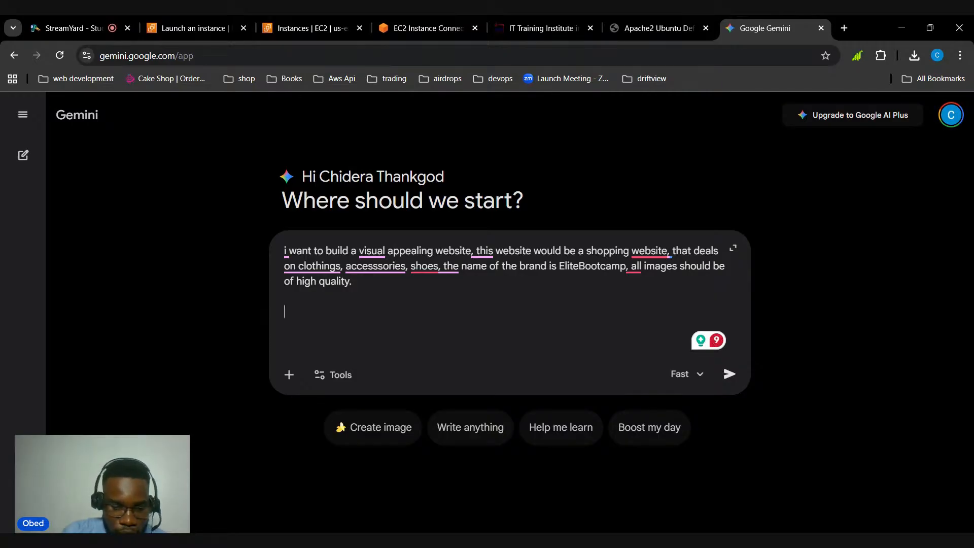
type("I wan ")
type("to ")
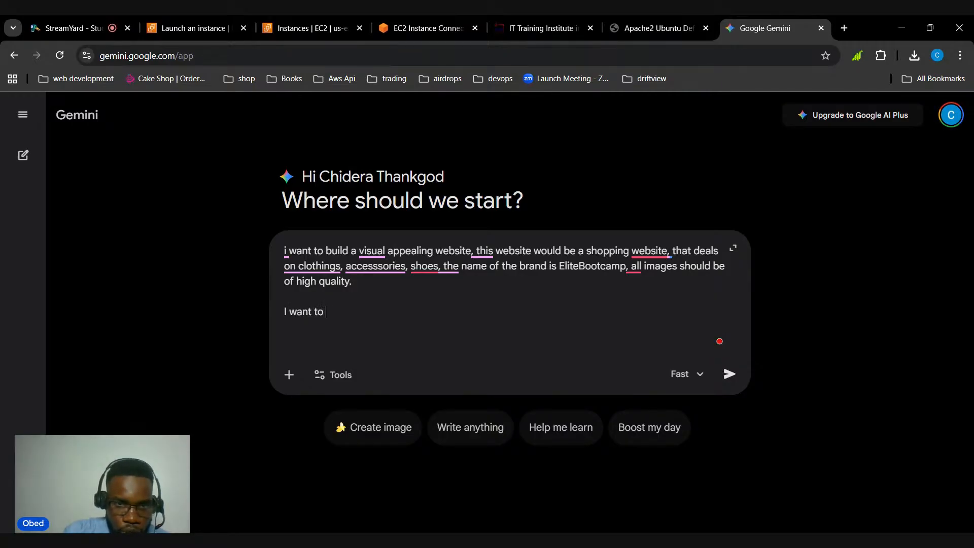
type("create this web")
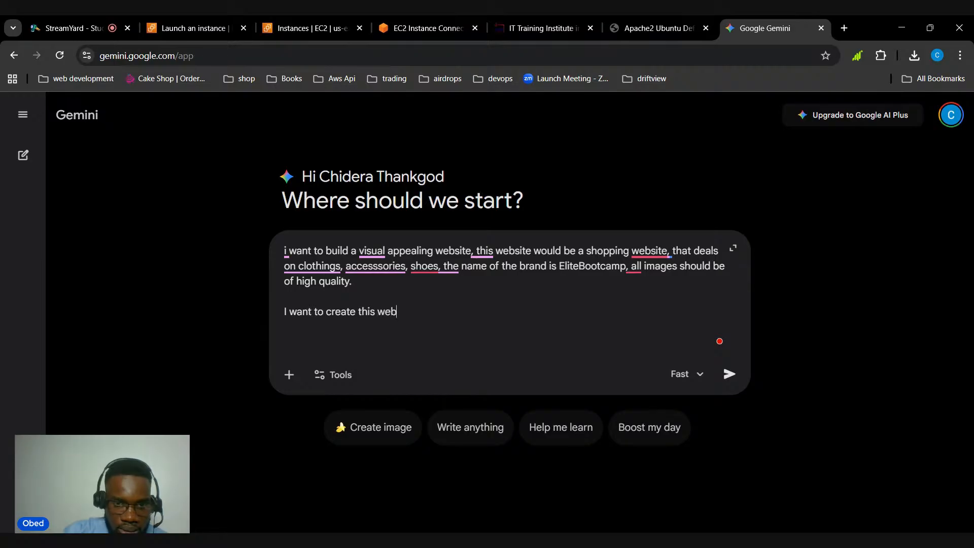
type("site in ")
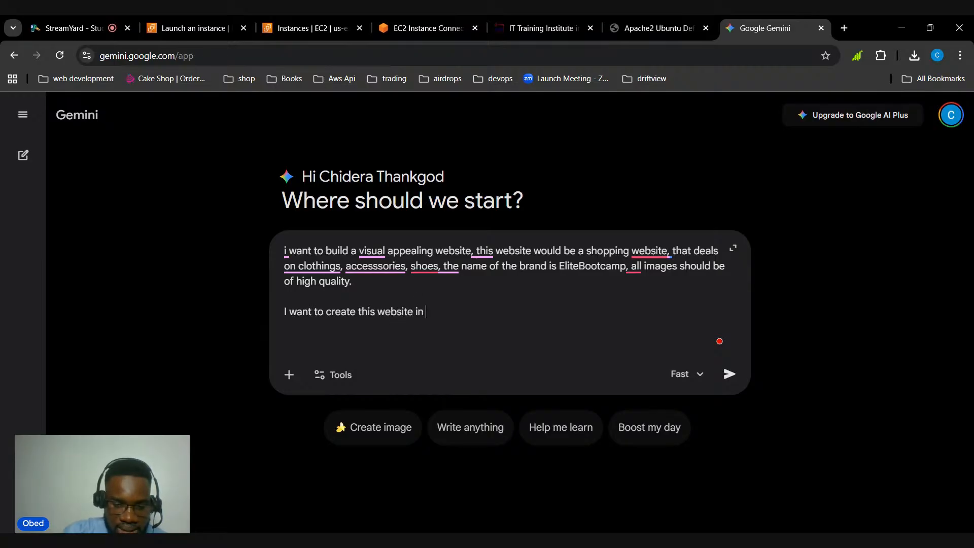
type("one file")
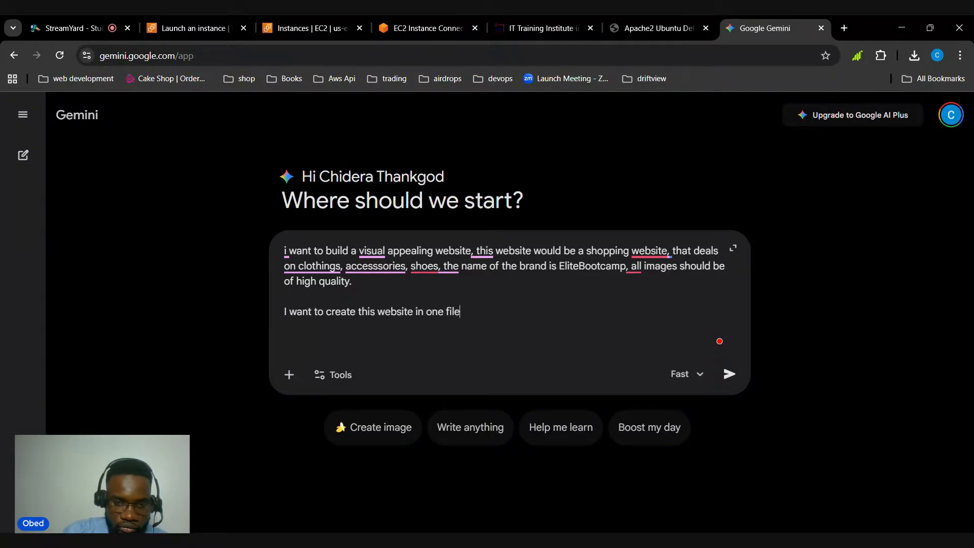
type("- that is ")
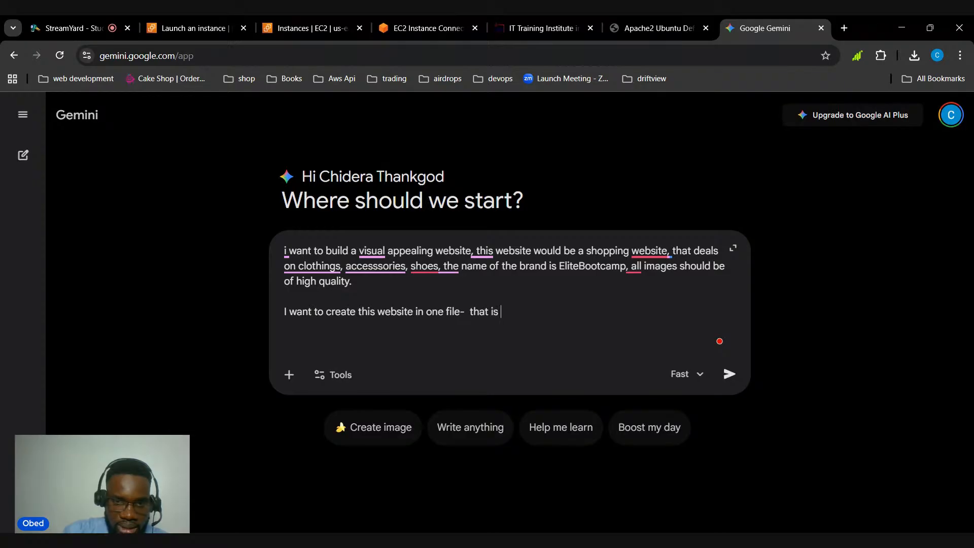
type("the html and ")
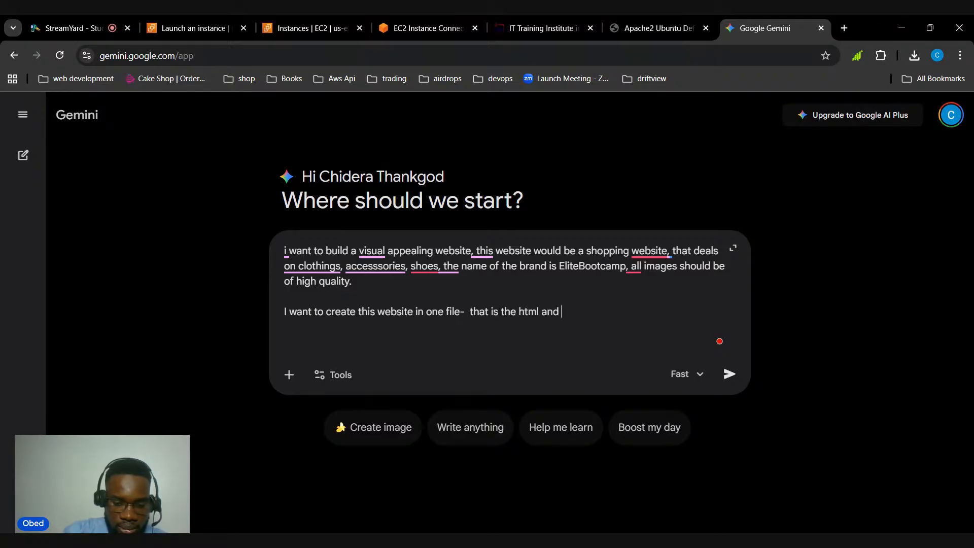
type("css will")
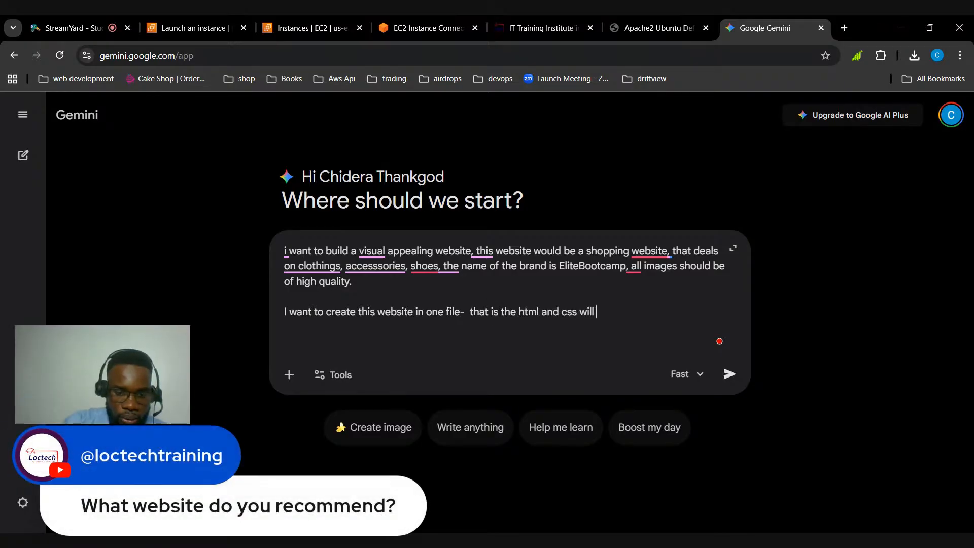
type(" be in one file")
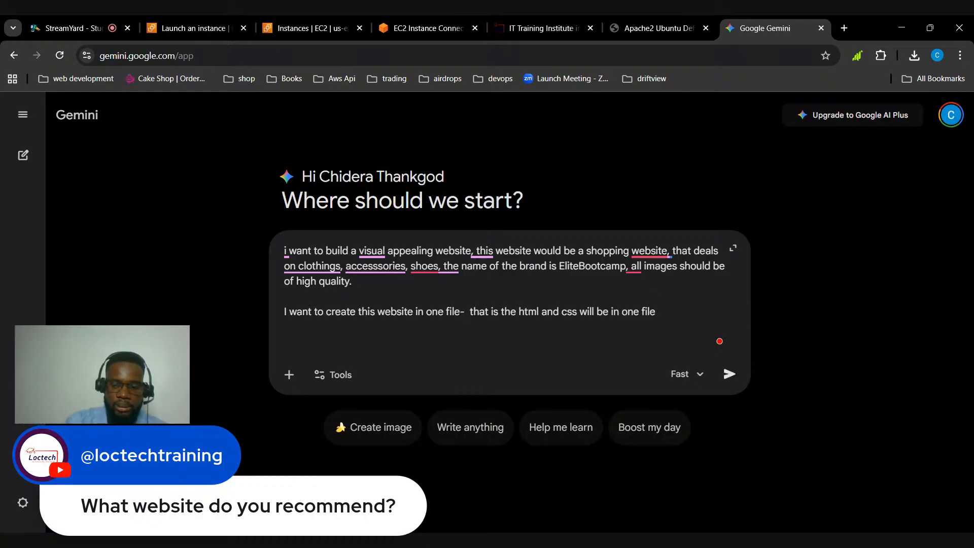
Extend the sentence with "- that is the html and css will be in one file" and submit the prompt
key("Return")
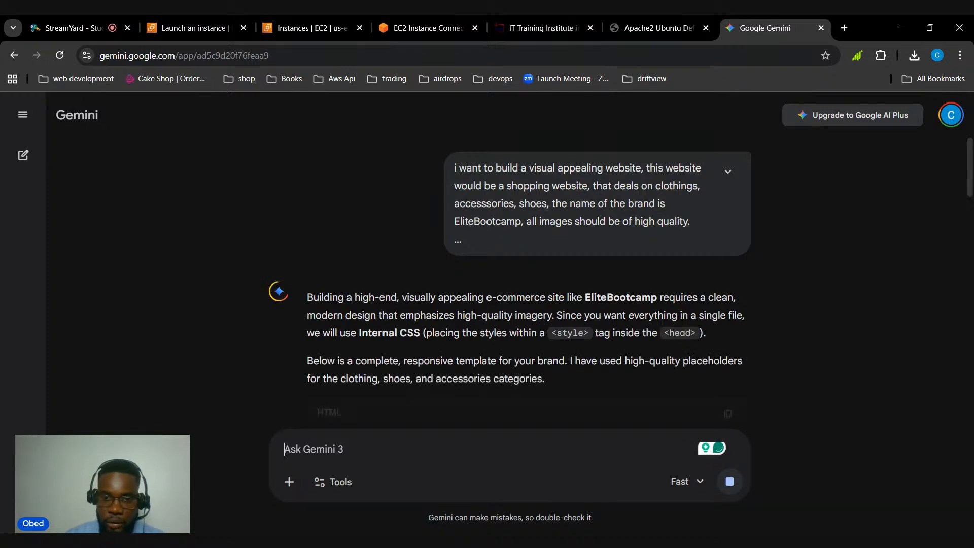
Look through the generated HTML and CSS code for the EliteBootcamp website
scroll(504, 284, "down", 5)
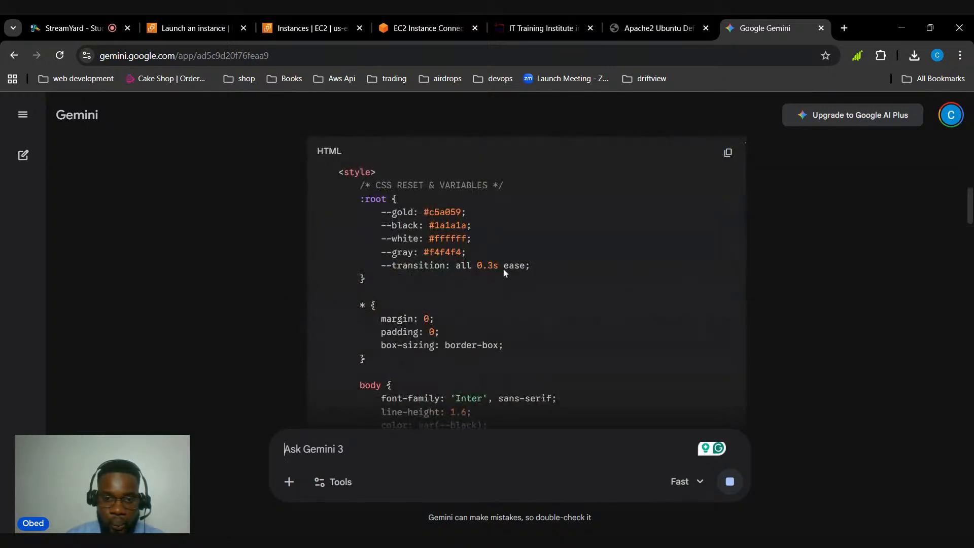
scroll(504, 280, "down", 15)
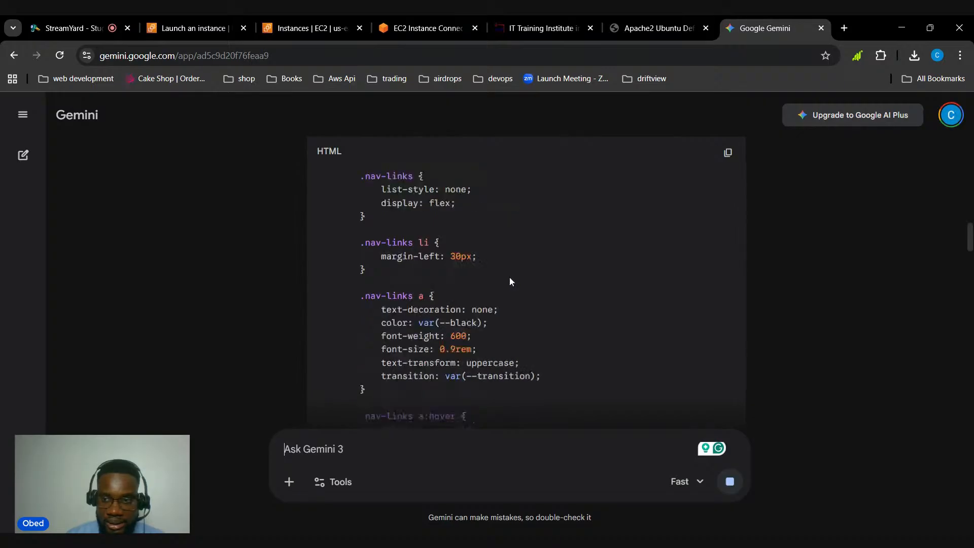
scroll(520, 284, "down", 15)
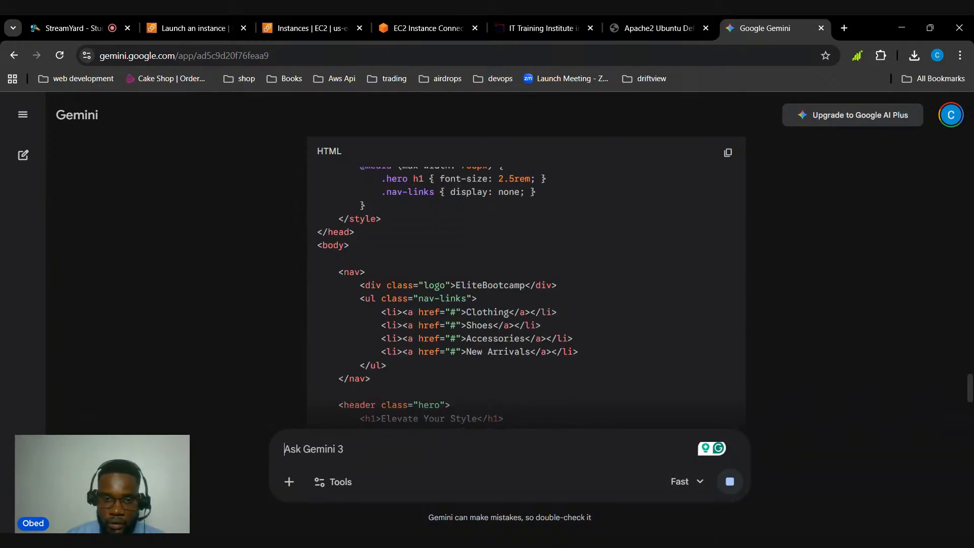
scroll(517, 293, "down", 8)
scroll(517, 293, "down", 5)
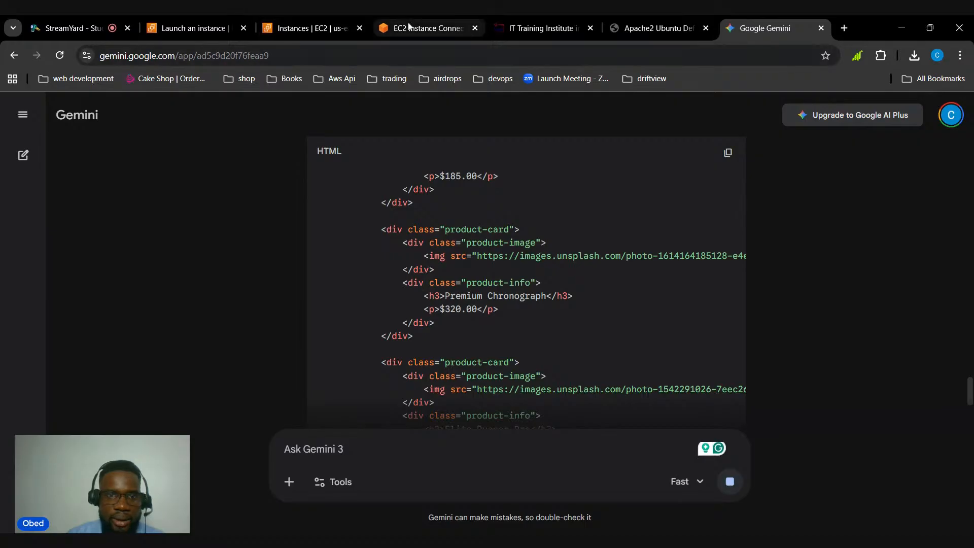
Place the Apache2 default page beside the EC2 terminal page and examine its address and the instruction about replacing the default file
left_click(427, 28)
left_click_drag(654, 28, 537, 29)
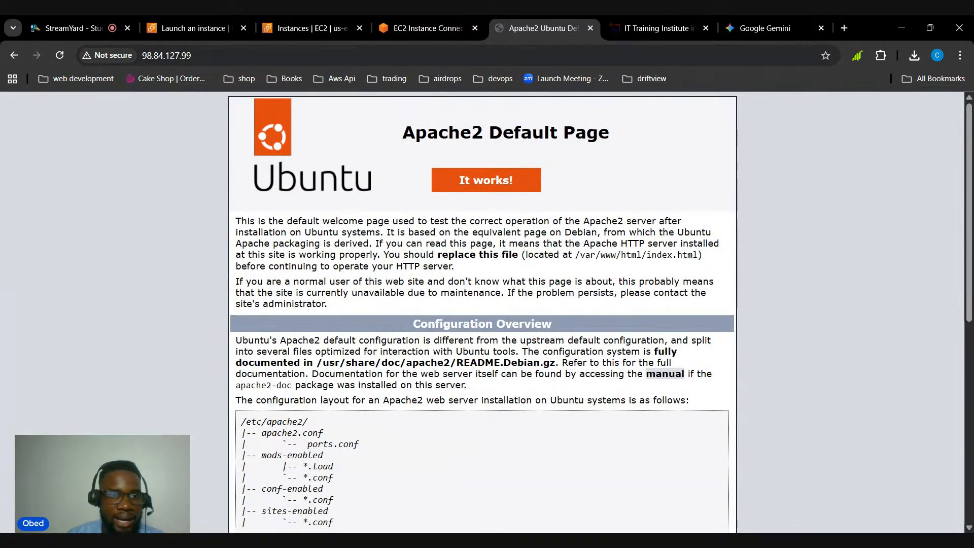
left_click(147, 56)
left_click_drag(154, 55, 191, 55)
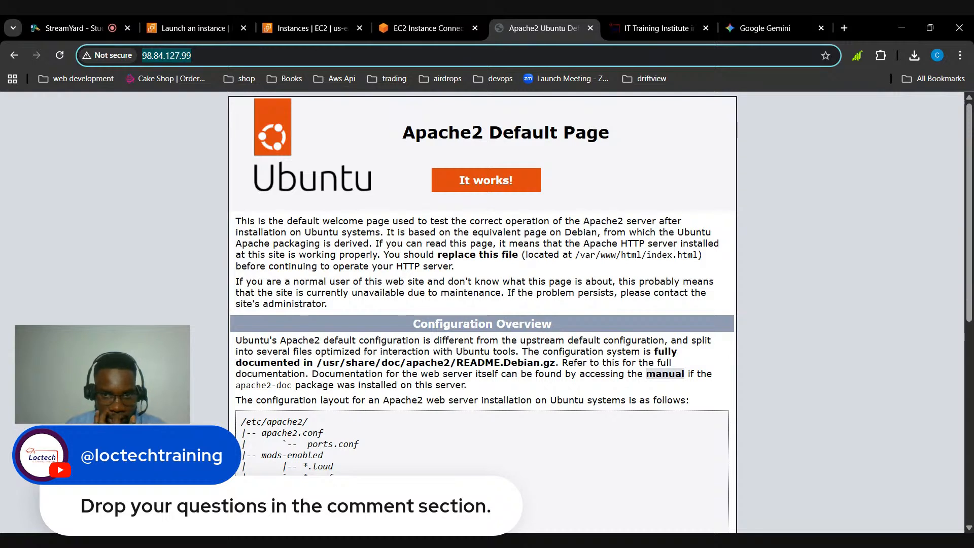
left_click_drag(384, 254, 518, 254)
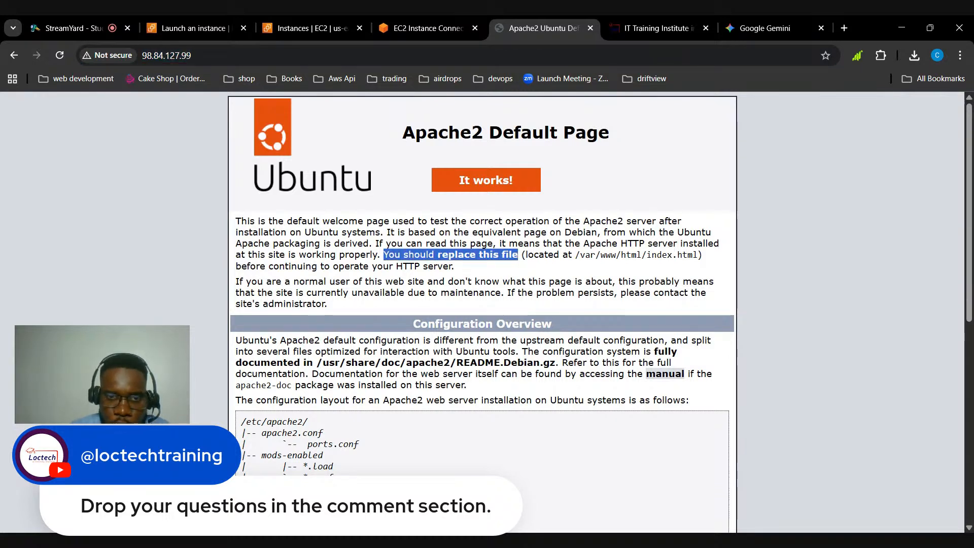
left_click(517, 254)
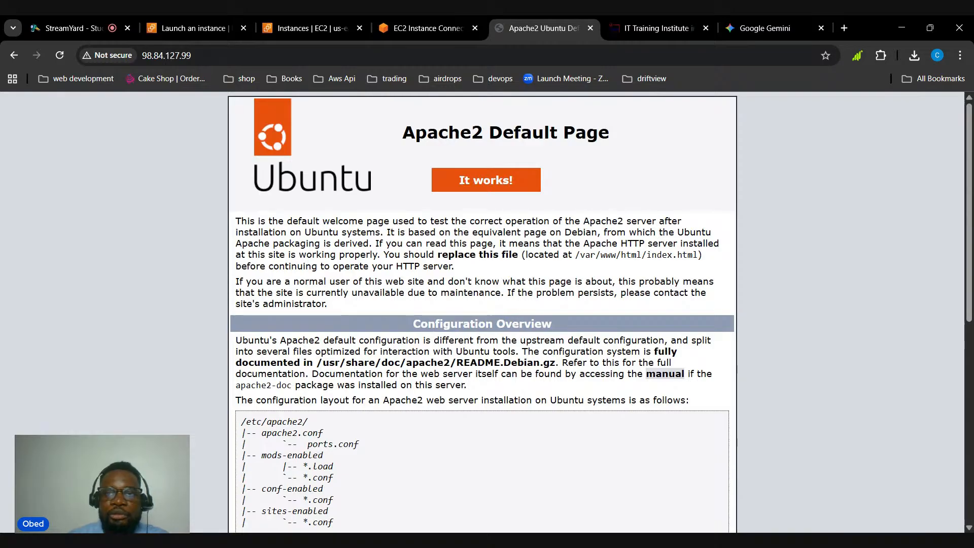
left_click(425, 33)
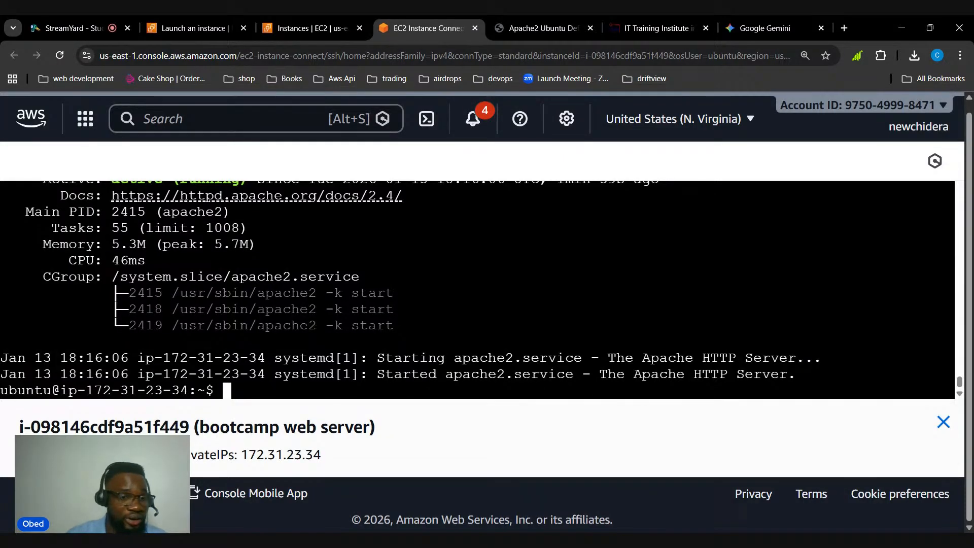
left_click(658, 28)
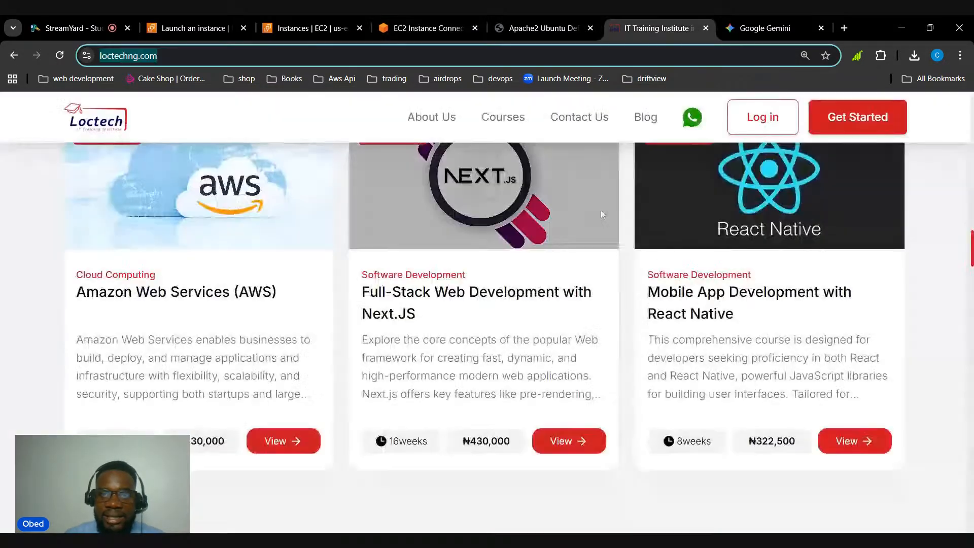
left_click(537, 20)
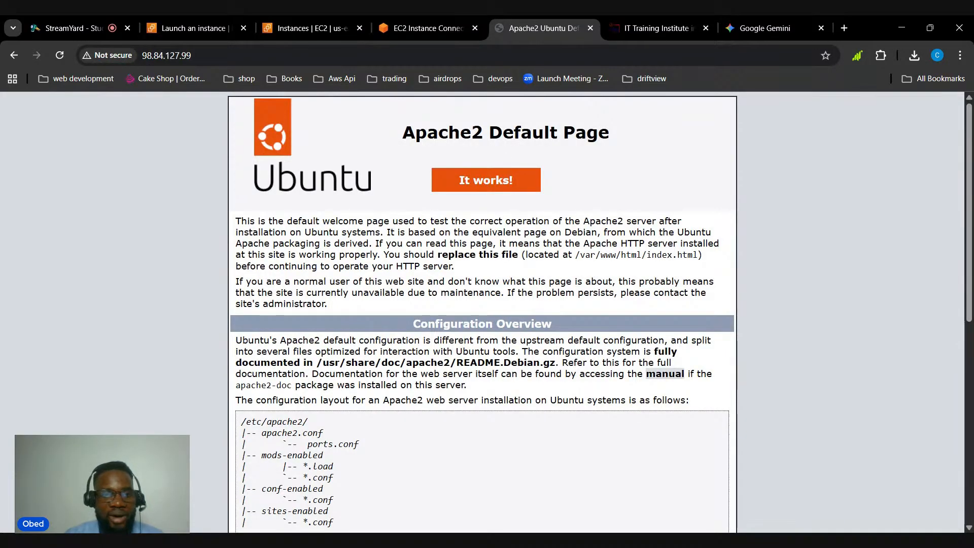
Change the EC2 terminal's working directory to /var/www/html, checking the path against the Apache2 default page
left_click(429, 28)
type("cd ")
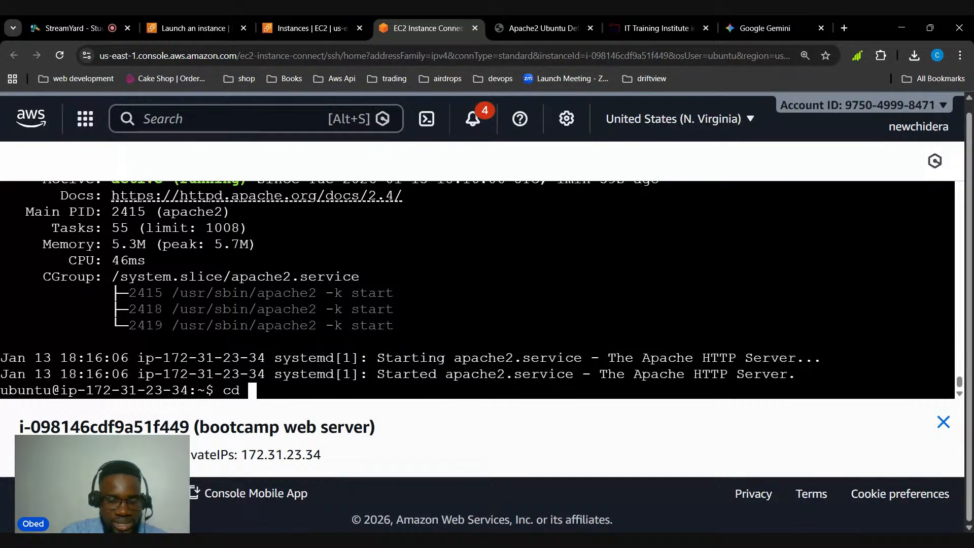
type("/va")
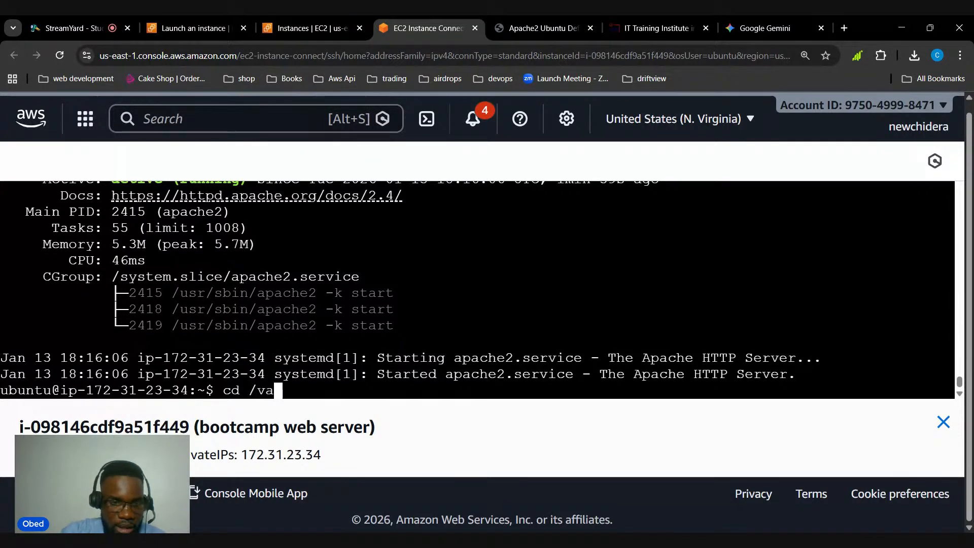
type("r/")
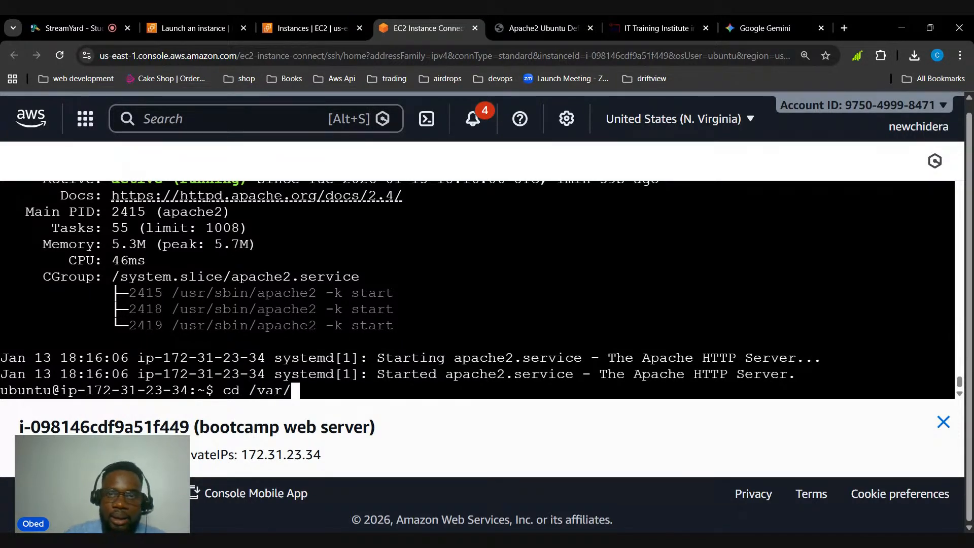
left_click(542, 28)
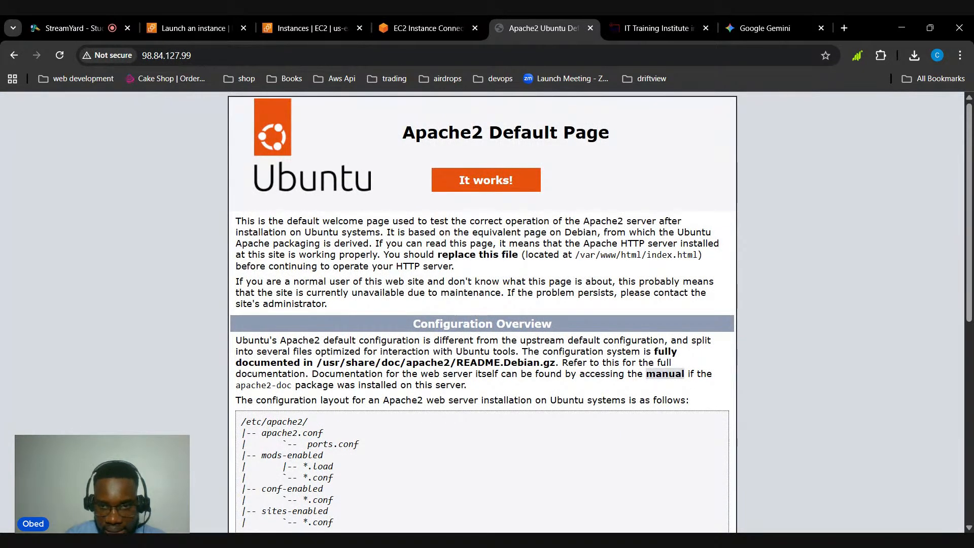
left_click_drag(579, 254, 641, 255)
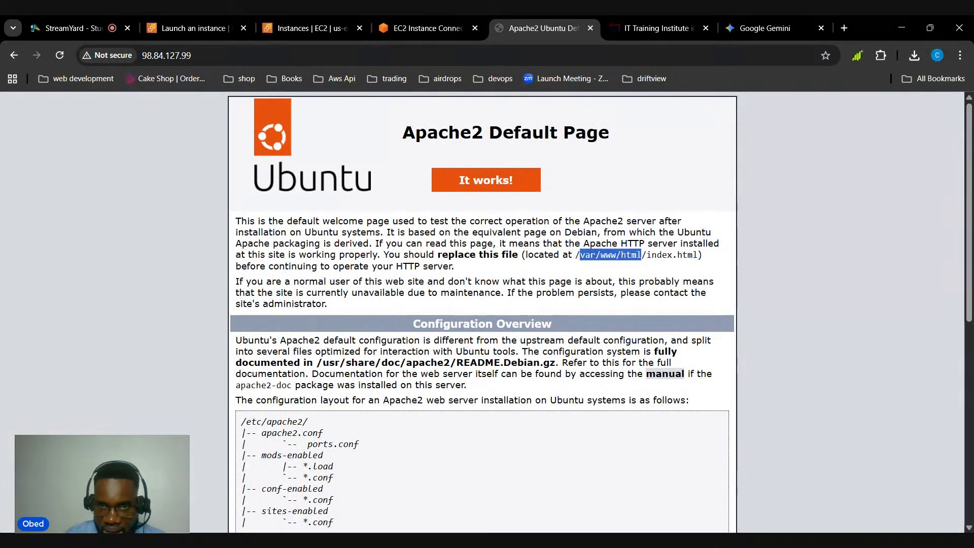
left_click(325, 28)
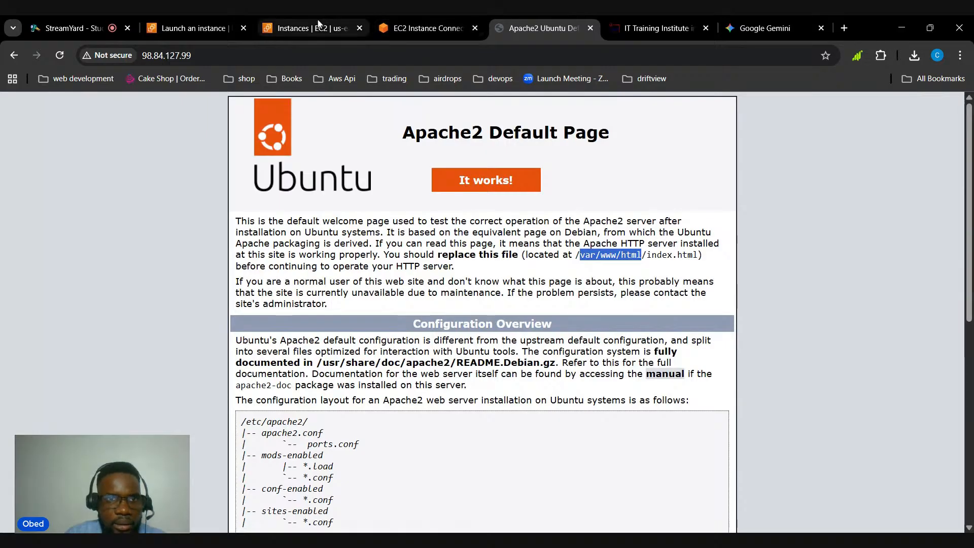
left_click(407, 23)
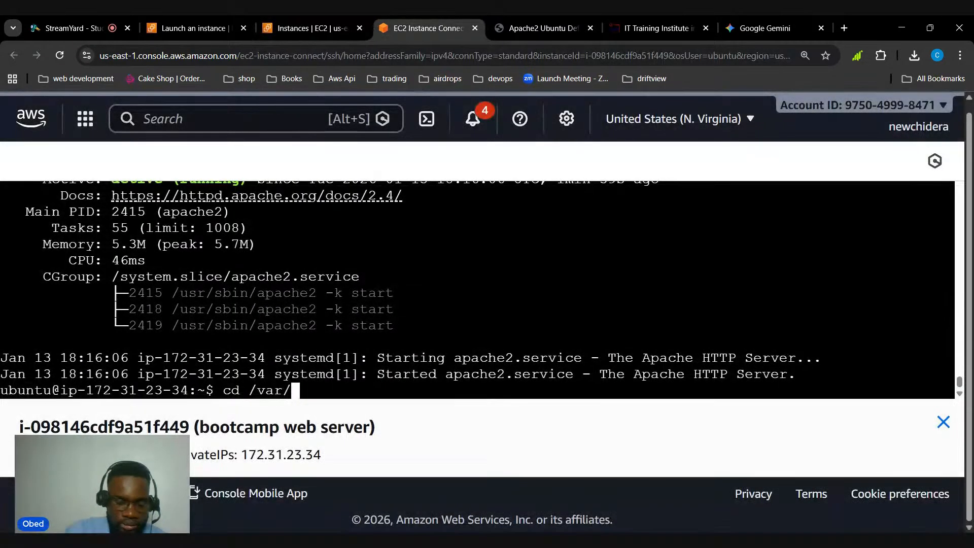
type("www/html")
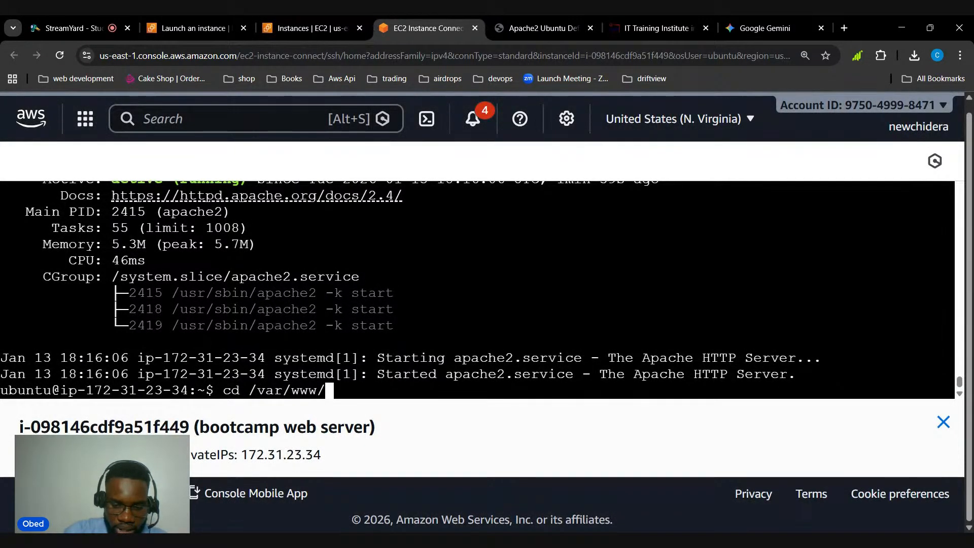
key("Return")
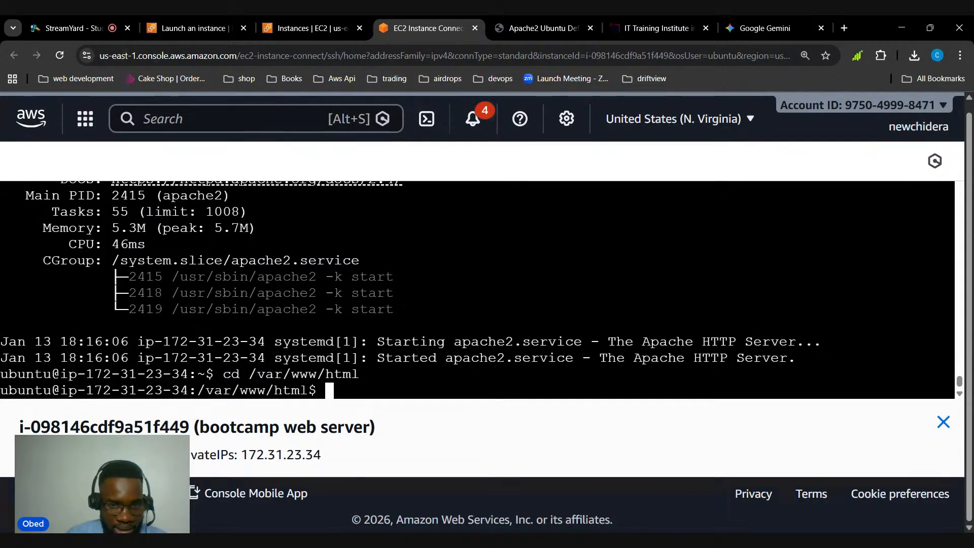
List the files in the web root with ls and examine the index.html entry
type("ls")
key("Return")
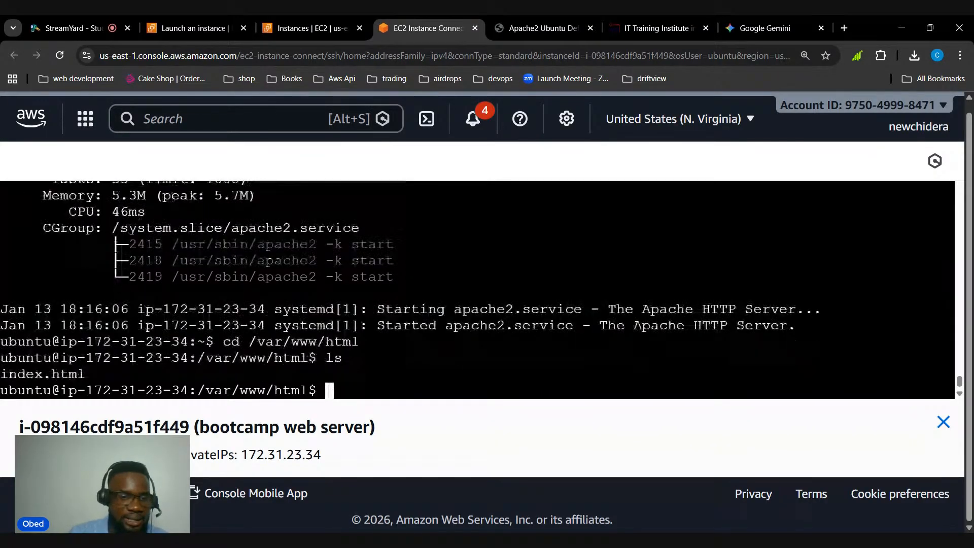
left_click_drag(87, 374, 1, 374)
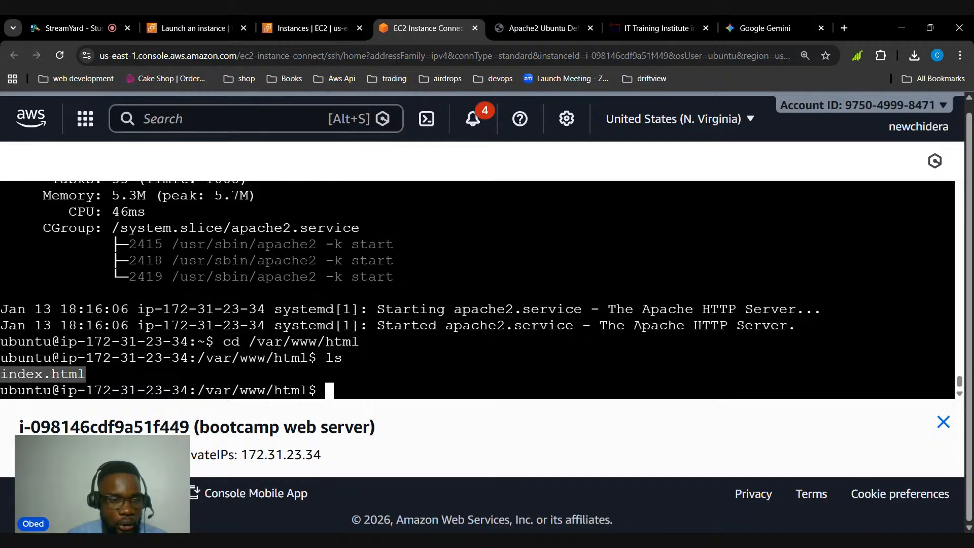
left_click(43, 375)
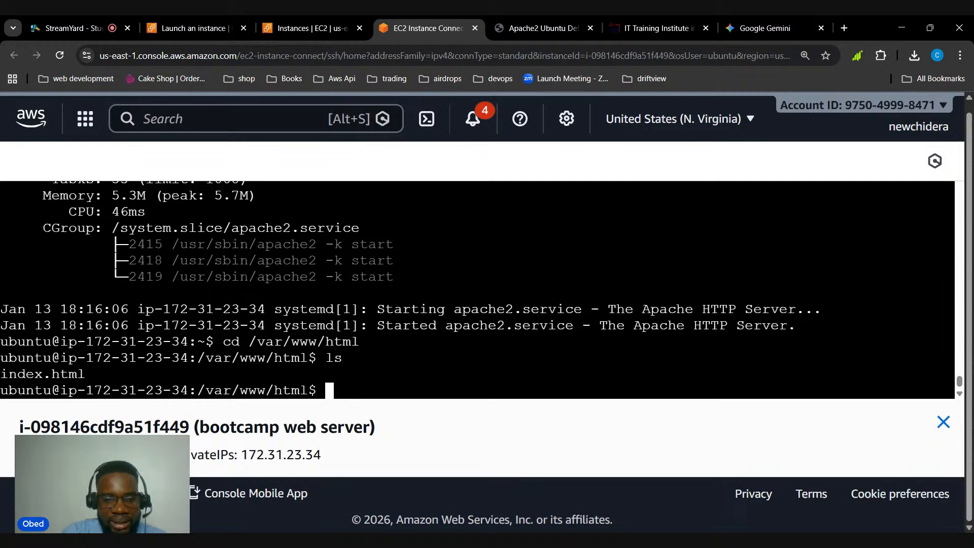
Try to remove index.html from the web root with rm index.html, leaving the removal prompt unanswered
type("rm ")
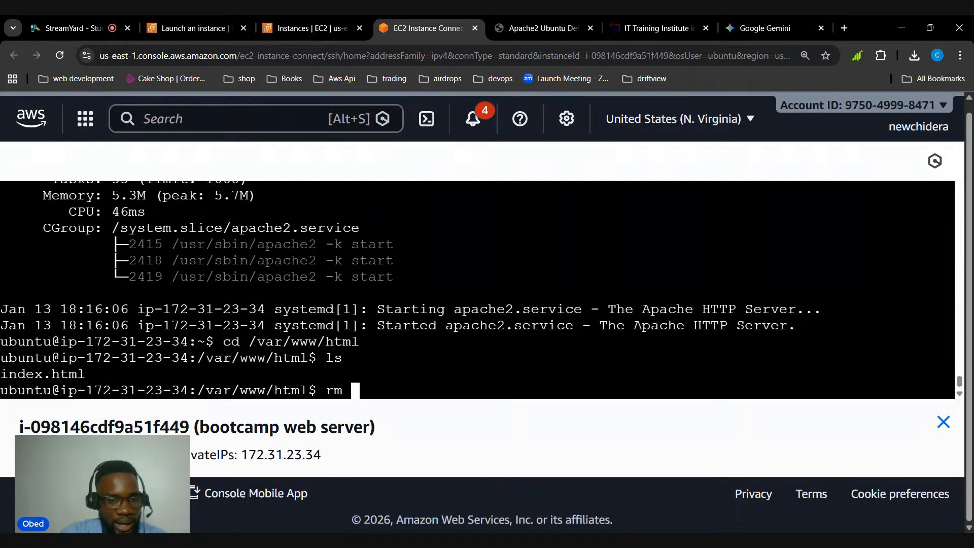
type("i")
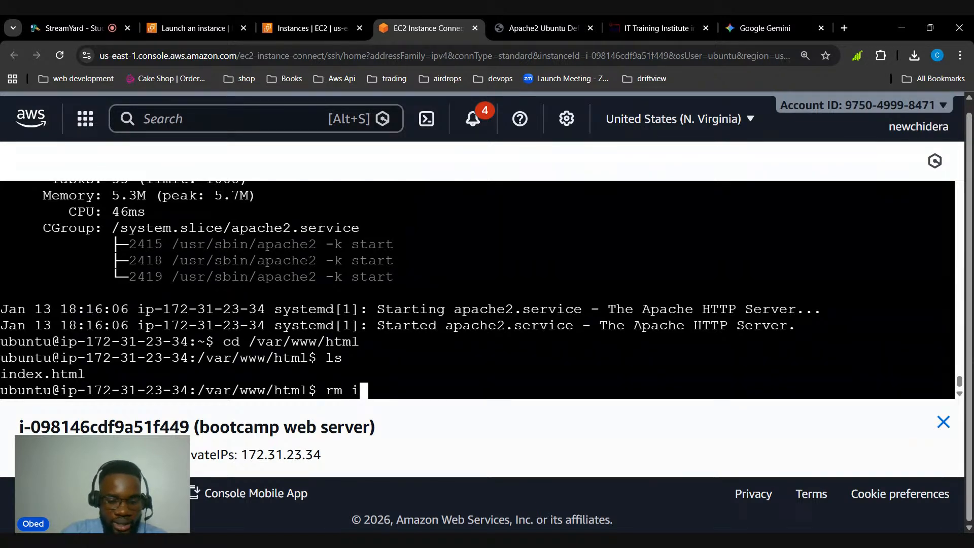
type("ndex.html")
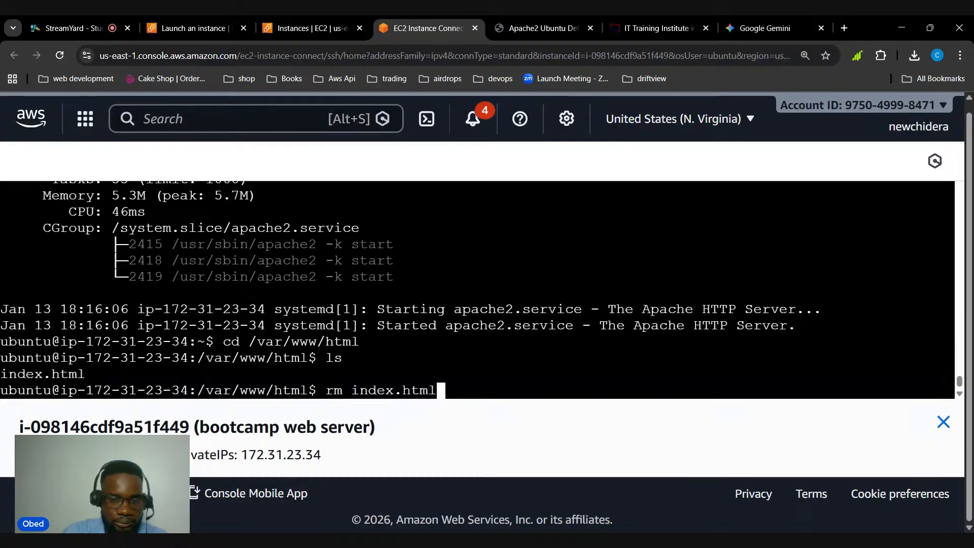
key("Return")
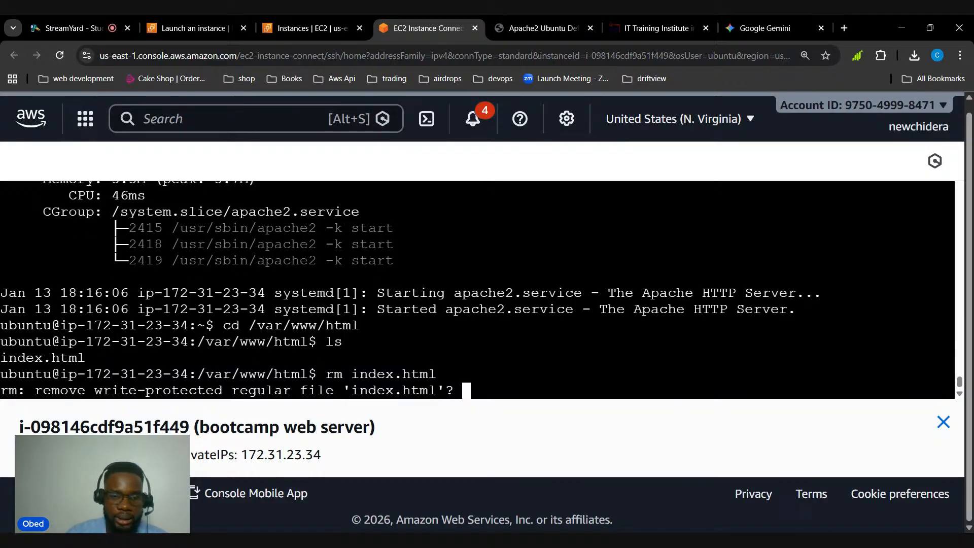
key("Return")
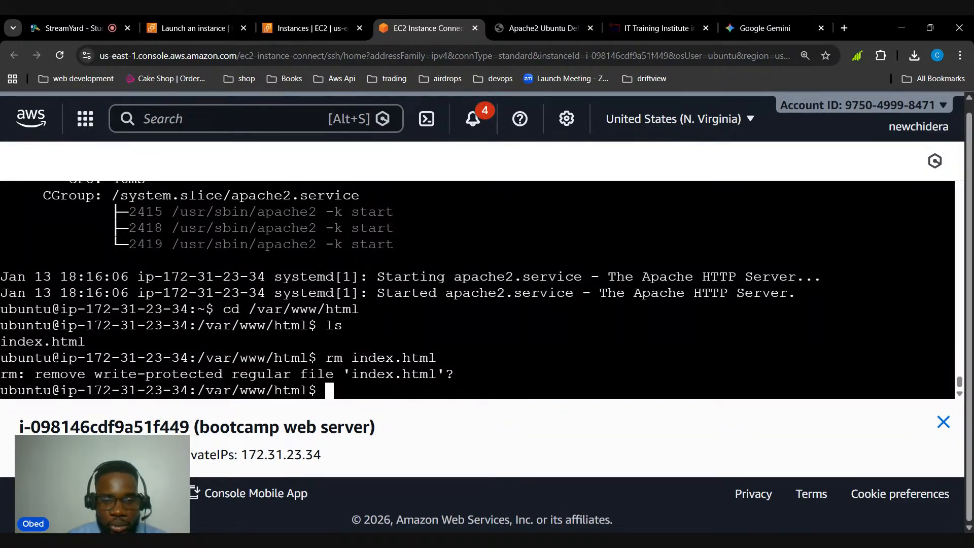
left_click_drag(325, 358, 436, 357)
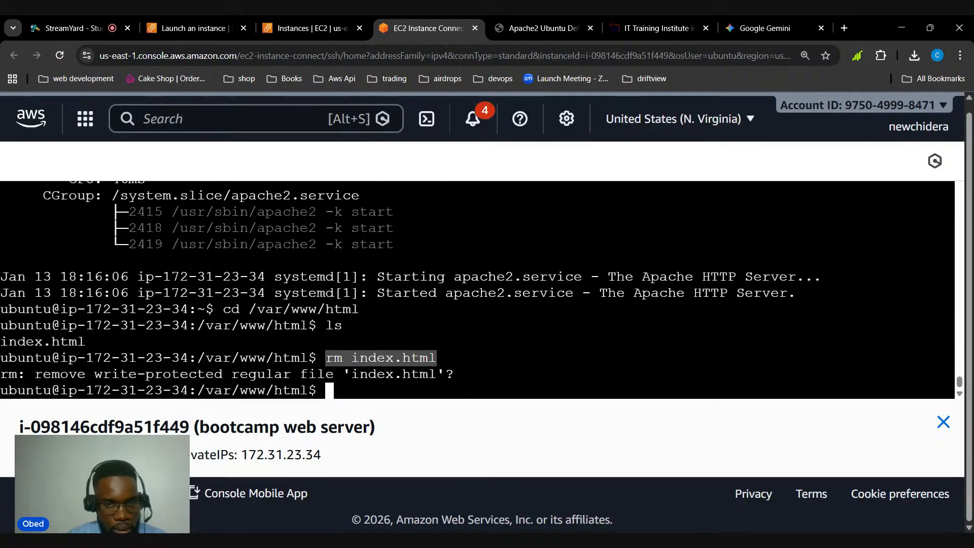
Remove the default index.html from the web root with elevated rights using sudo rm index.html
type("sudo ")
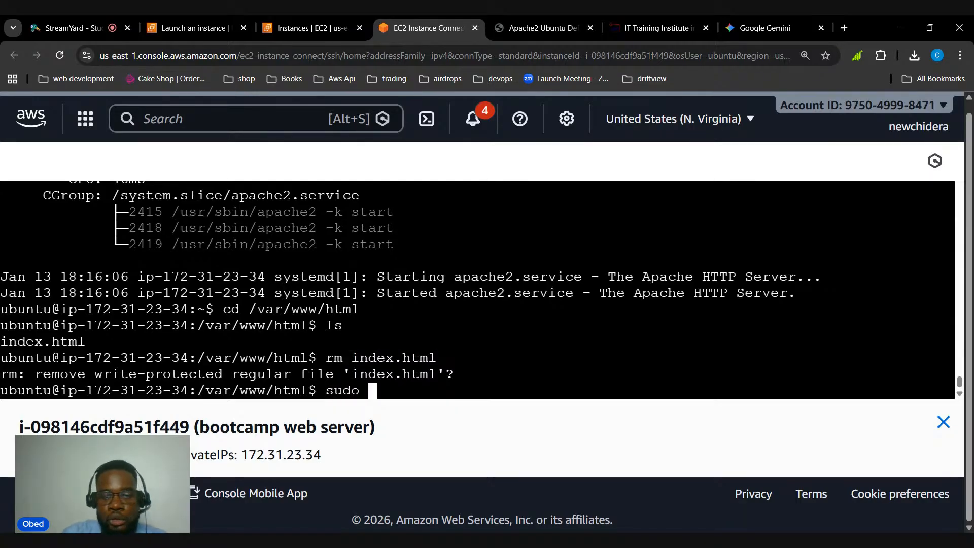
type("rm ind")
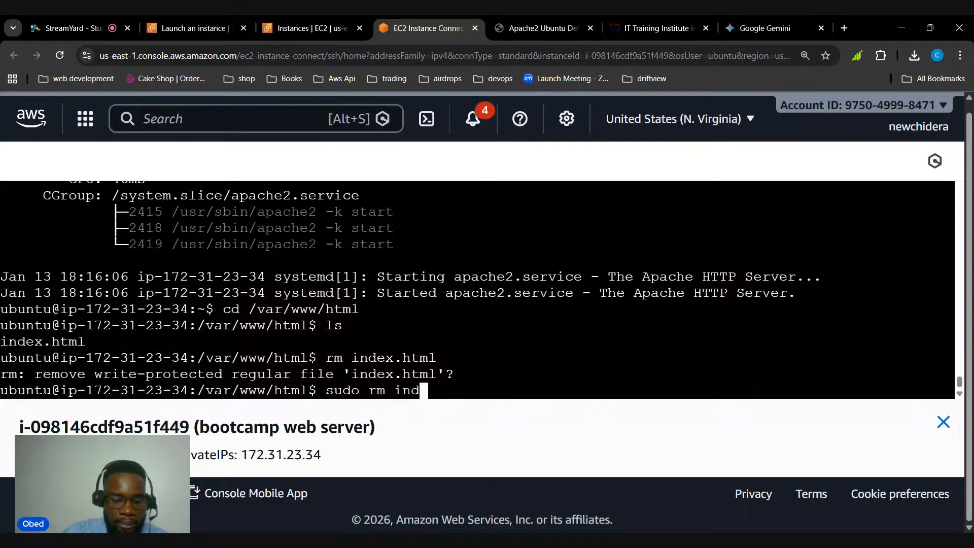
type("ex.")
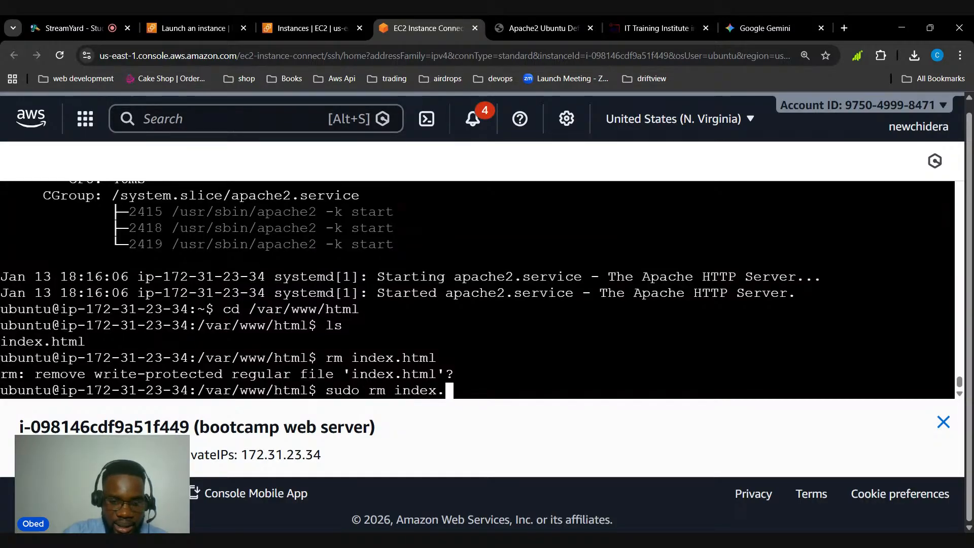
type("html")
key("Return")
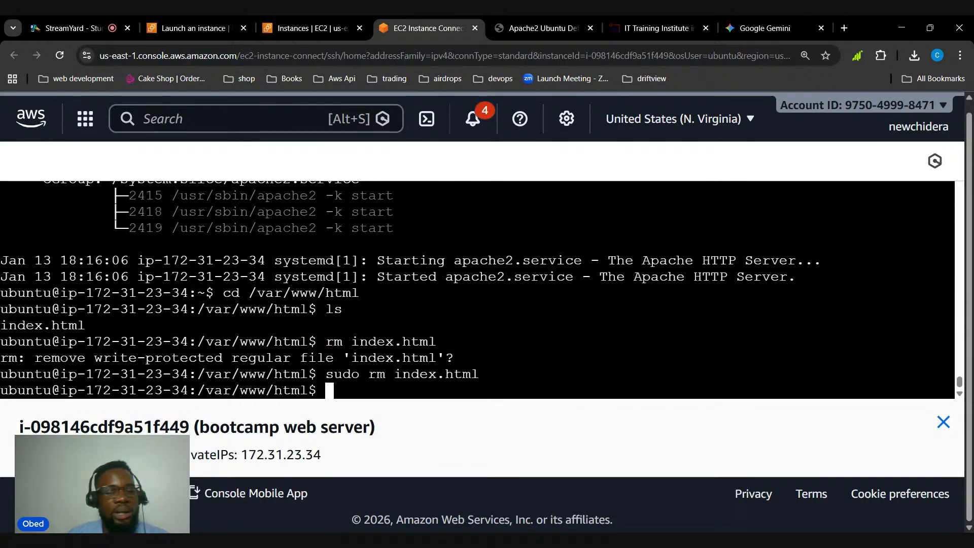
List the web root's contents with ls to check the removal of index.html
type("ls")
key("Return")
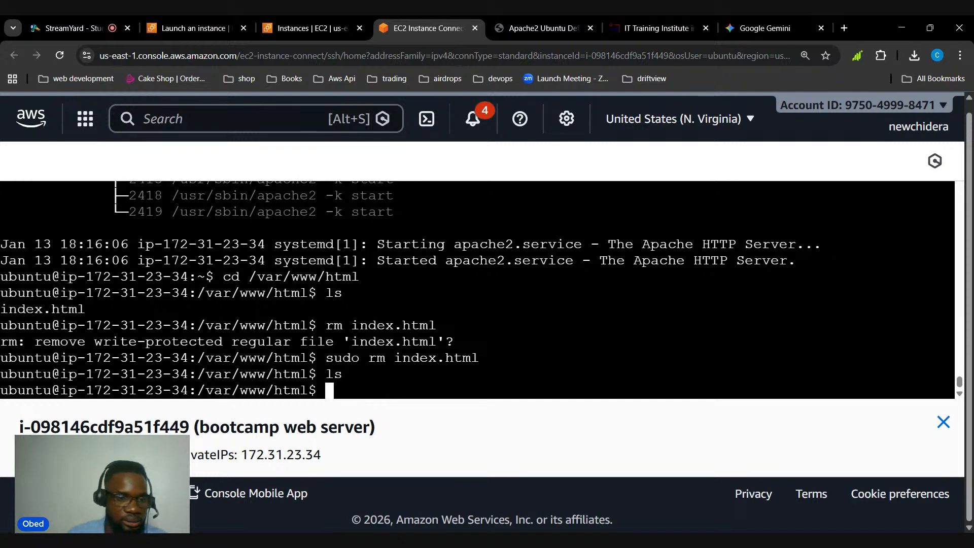
left_click_drag(325, 374, 342, 374)
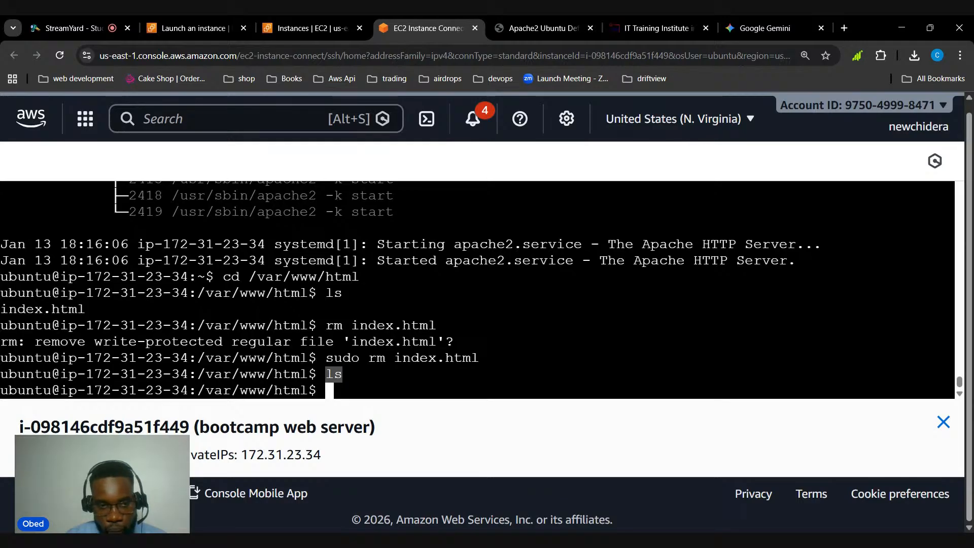
left_click(342, 374)
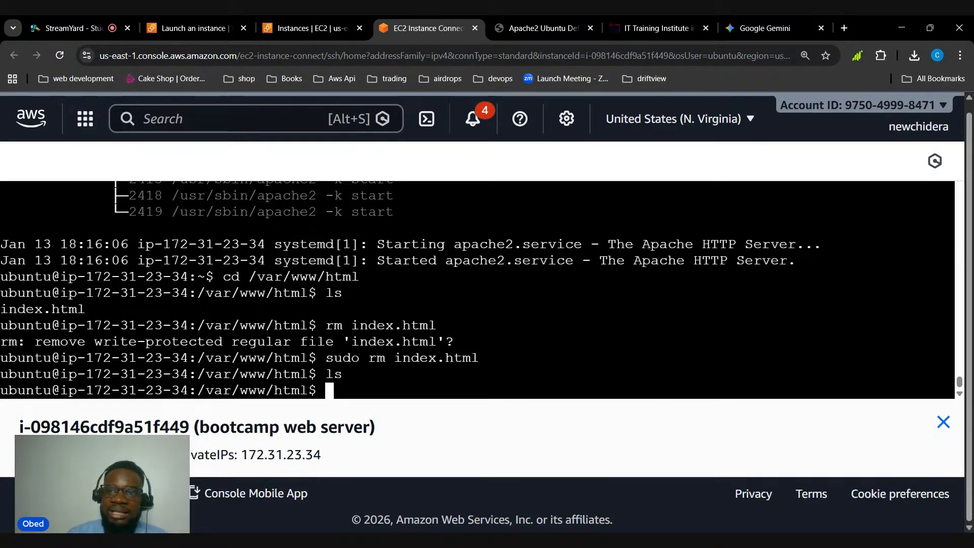
Switch to Google Gemini and look through the generated EliteBootcamp code, including the product cards, footer and closing tags
left_click(756, 24)
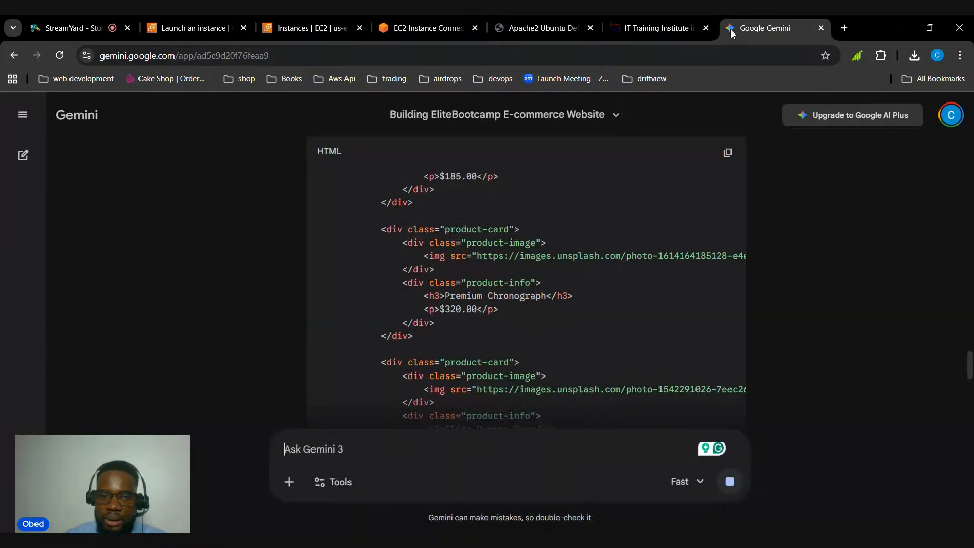
scroll(481, 245, "down", 10)
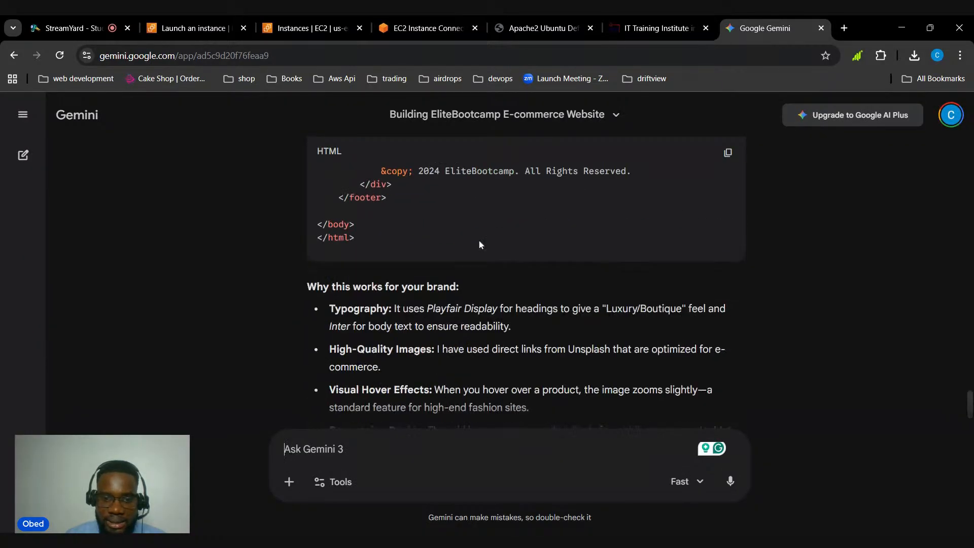
scroll(462, 227, "up", 5)
scroll(468, 225, "down", 3)
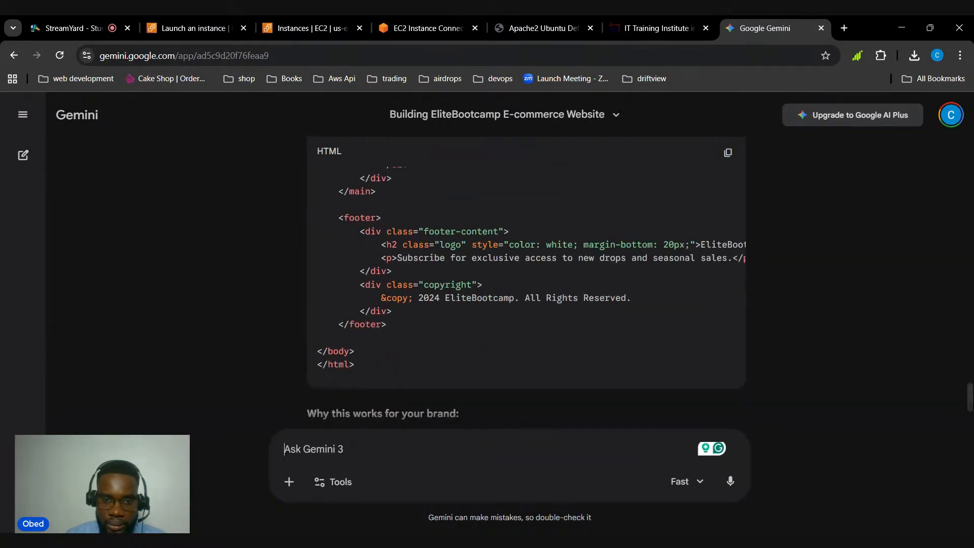
scroll(470, 274, "down", 4)
scroll(451, 242, "up", 1)
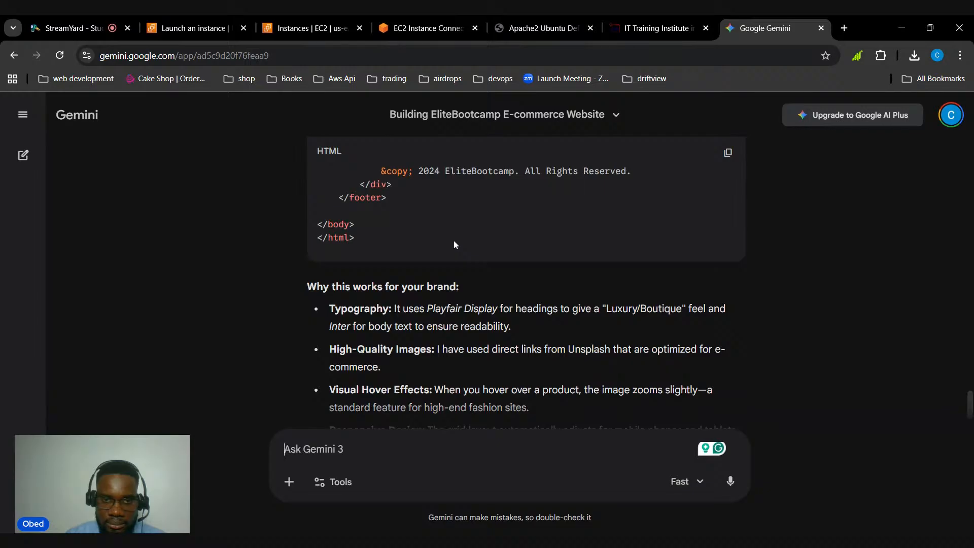
scroll(482, 248, "up", 8)
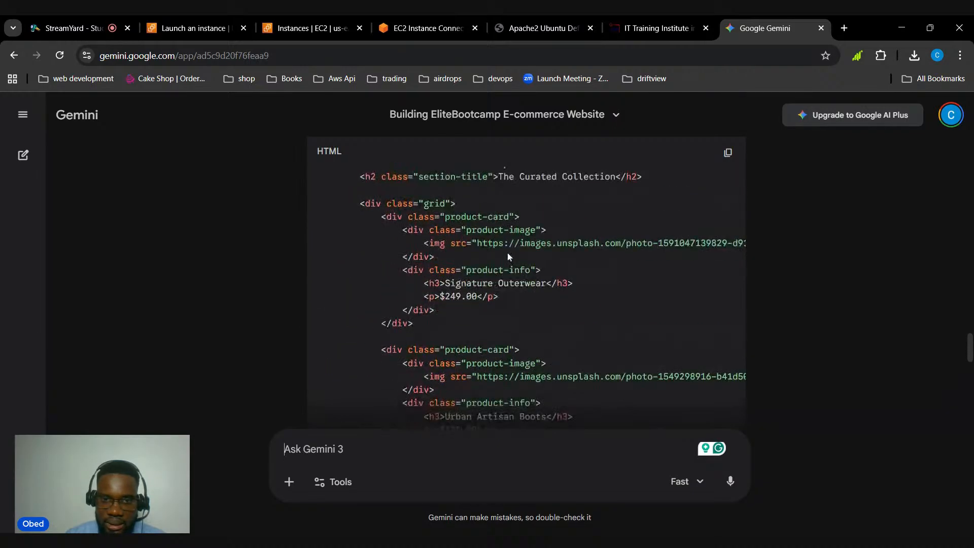
scroll(507, 256, "up", 10)
scroll(507, 256, "down", 8)
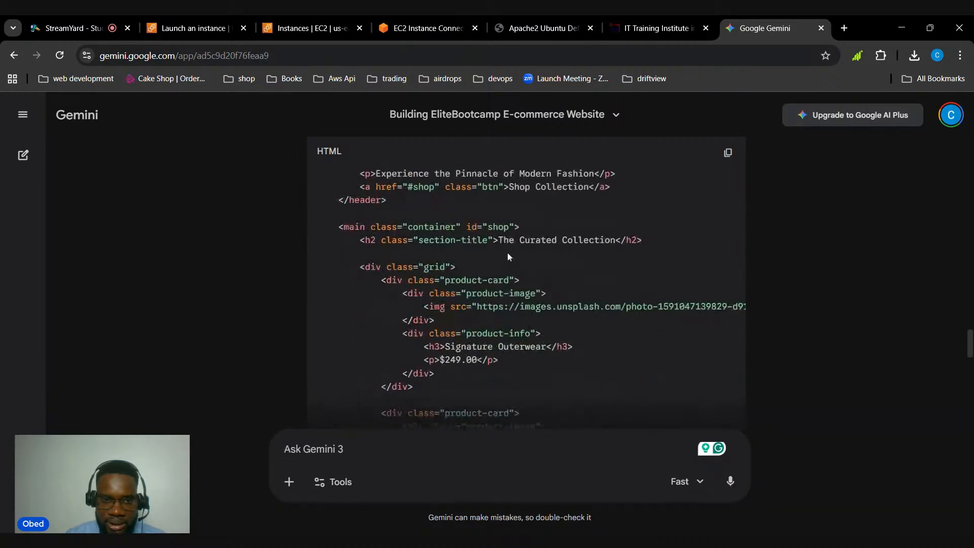
scroll(509, 256, "down", 10)
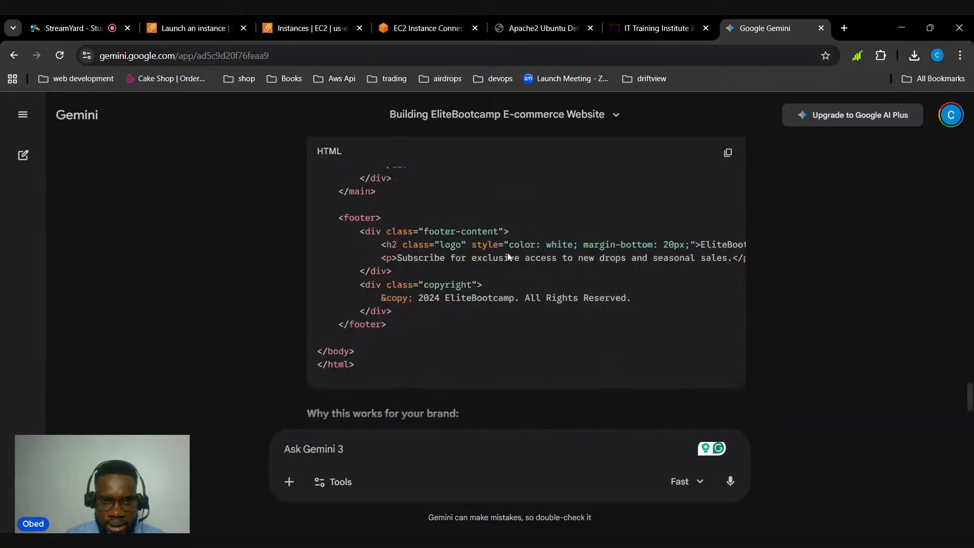
scroll(509, 256, "up", 6)
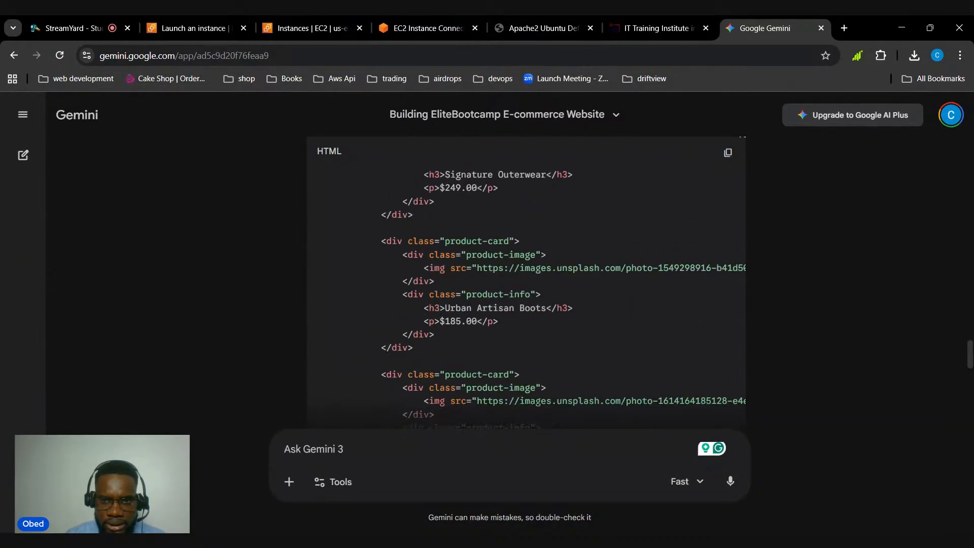
scroll(507, 256, "up", 15)
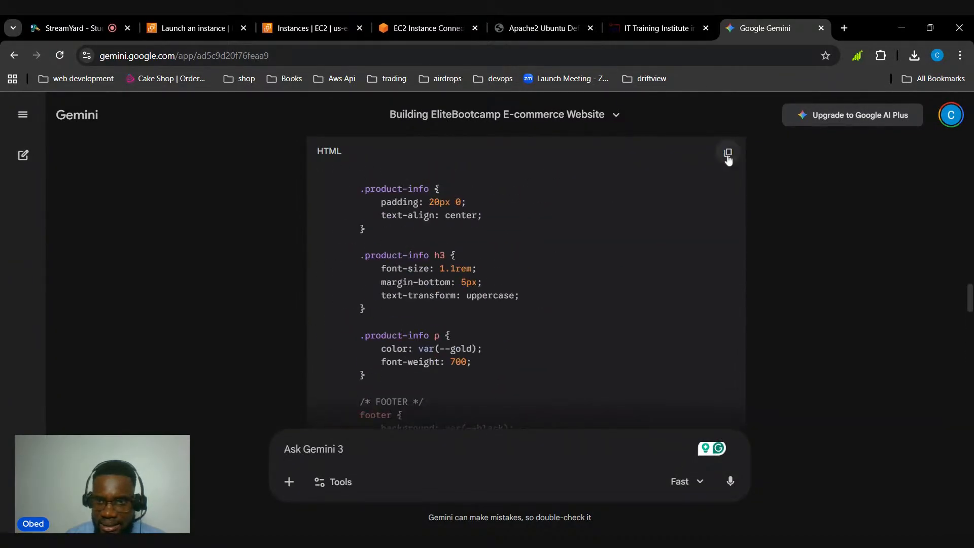
Copy the generated EliteBootcamp HTML code and return to the EC2 terminal page
left_click(727, 155)
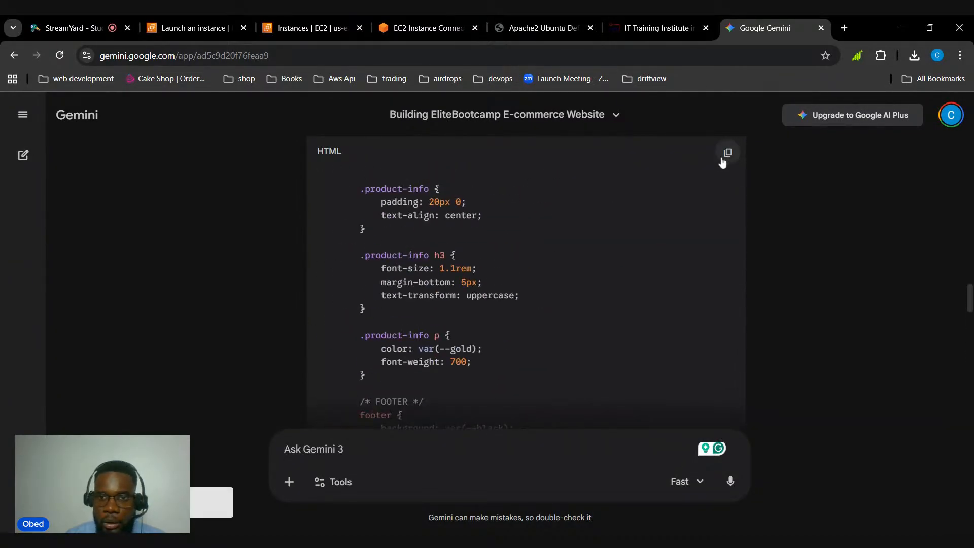
left_click(535, 23)
left_click(446, 28)
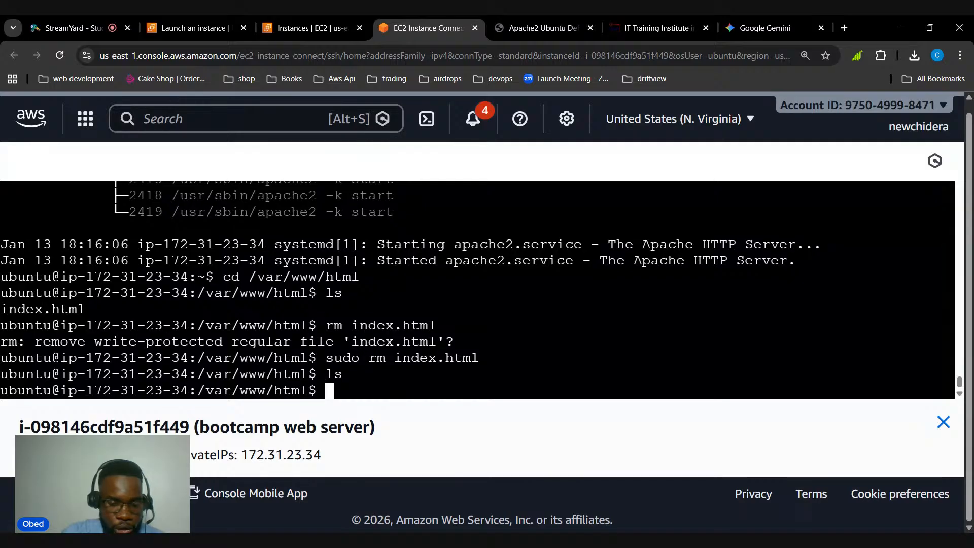
type("new-")
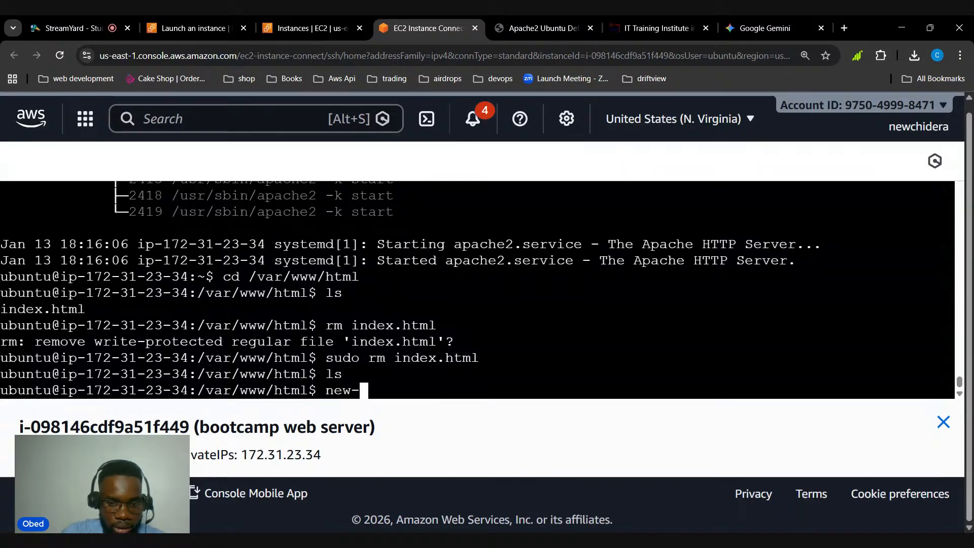
key("BackSpace")
key("BackSpace")
key("BackSpace")
key("BackSpace")
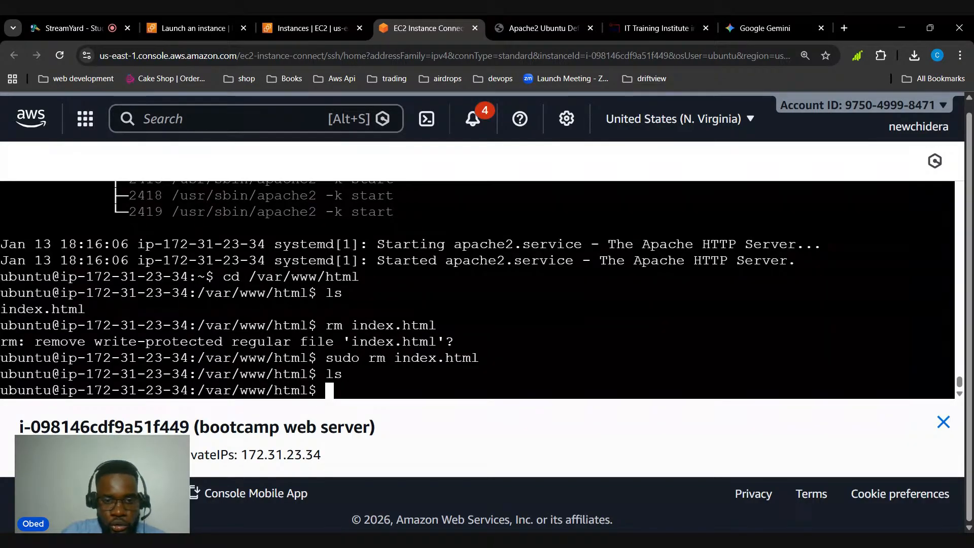
type("ne")
key("BackSpace")
key("BackSpace")
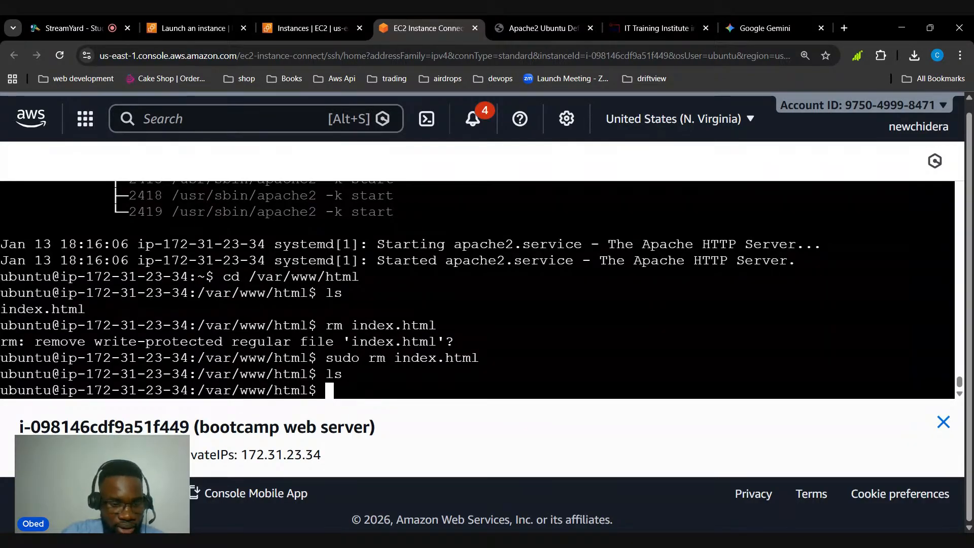
Open a new index.html in the web root for editing with sudo nano index.html
type("su")
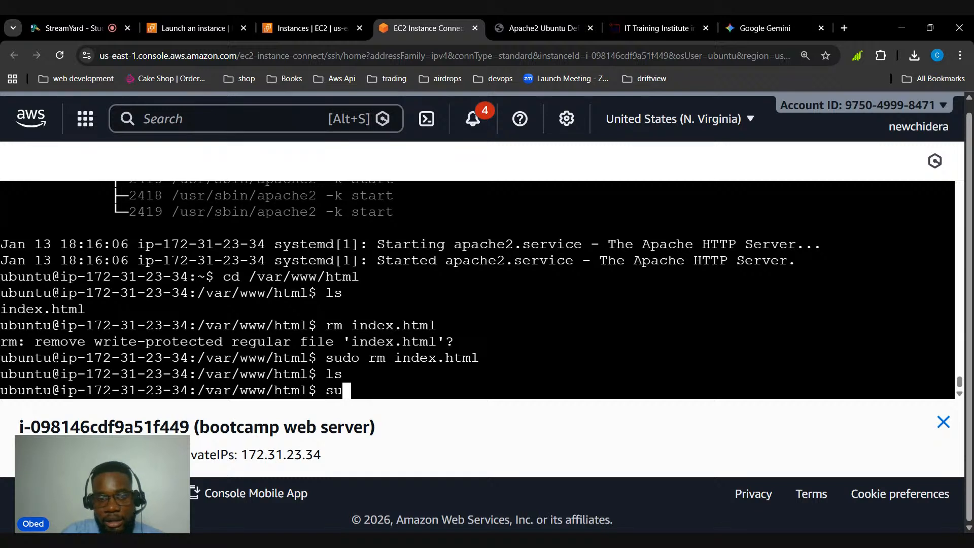
type("do nan")
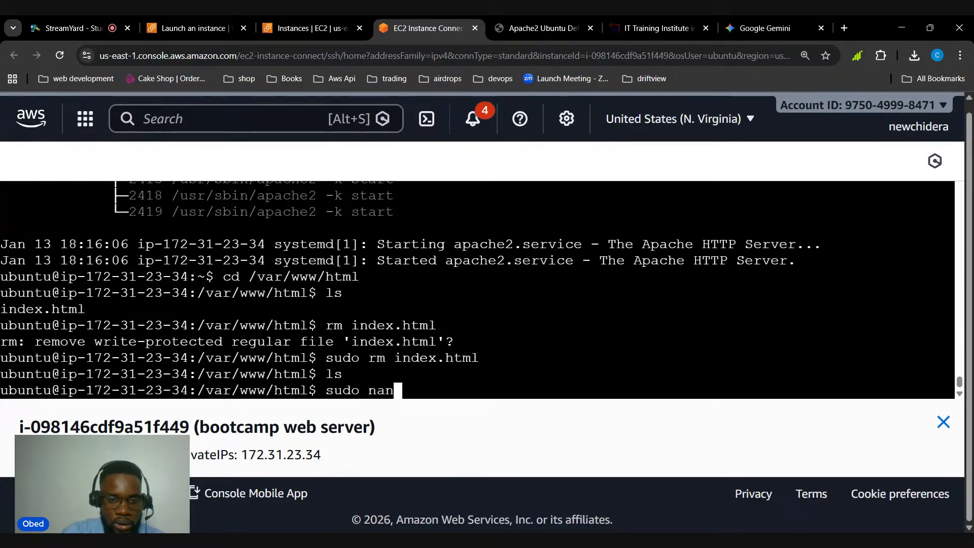
type("o ")
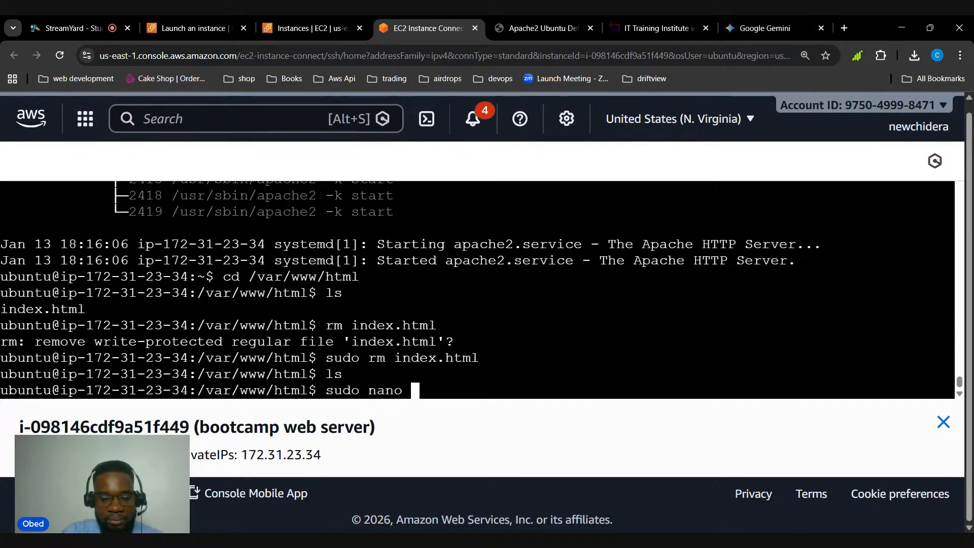
type("index.h")
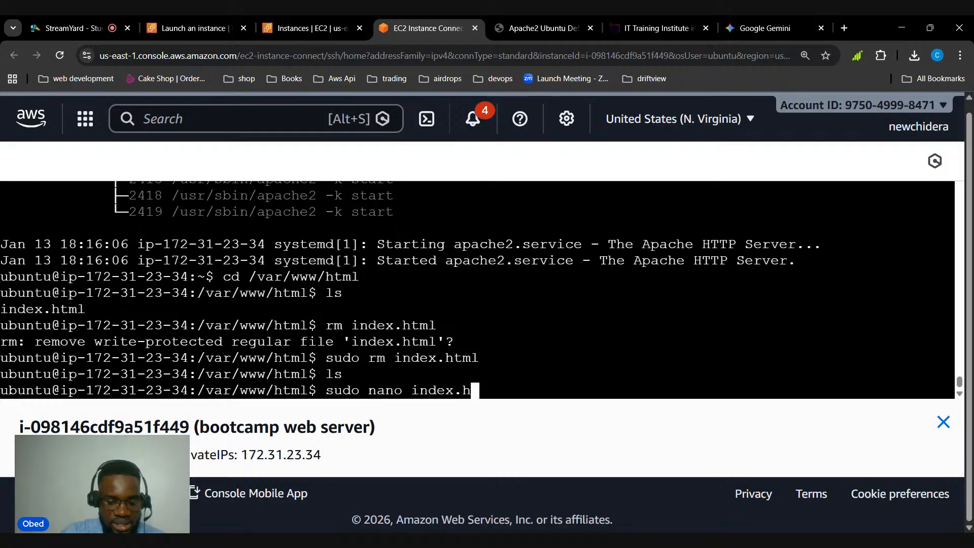
type("tml")
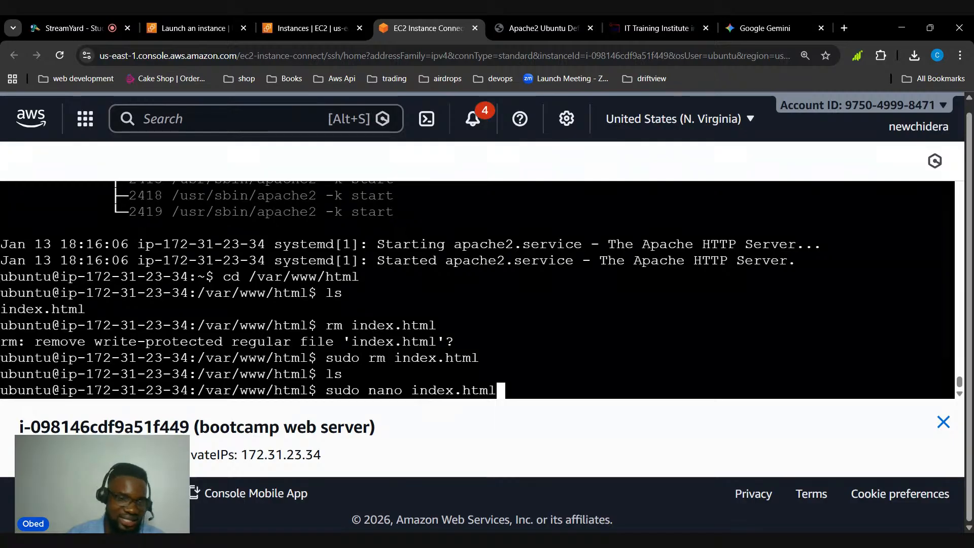
key("Return")
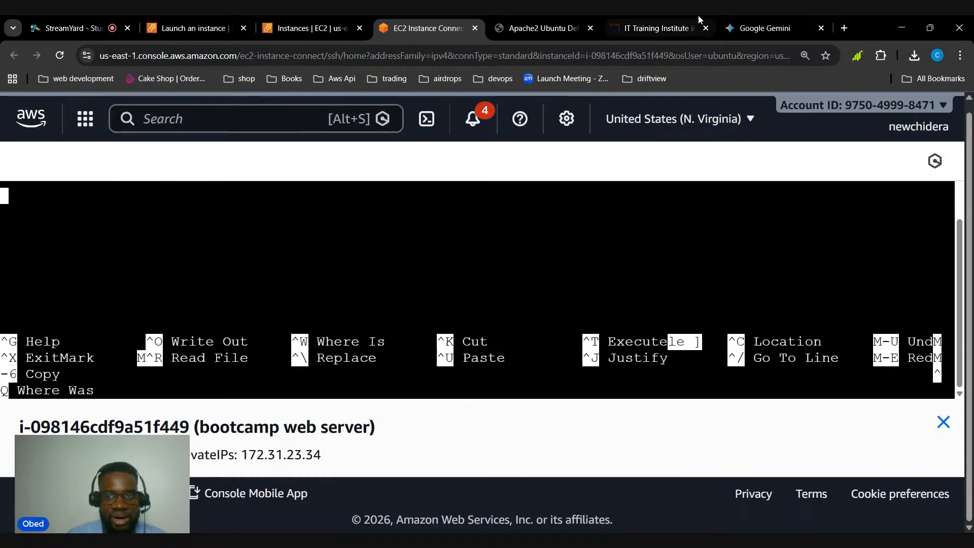
Copy the generated HTML code from Google Gemini again and paste it into the nano editor in the EC2 terminal
left_click(738, 27)
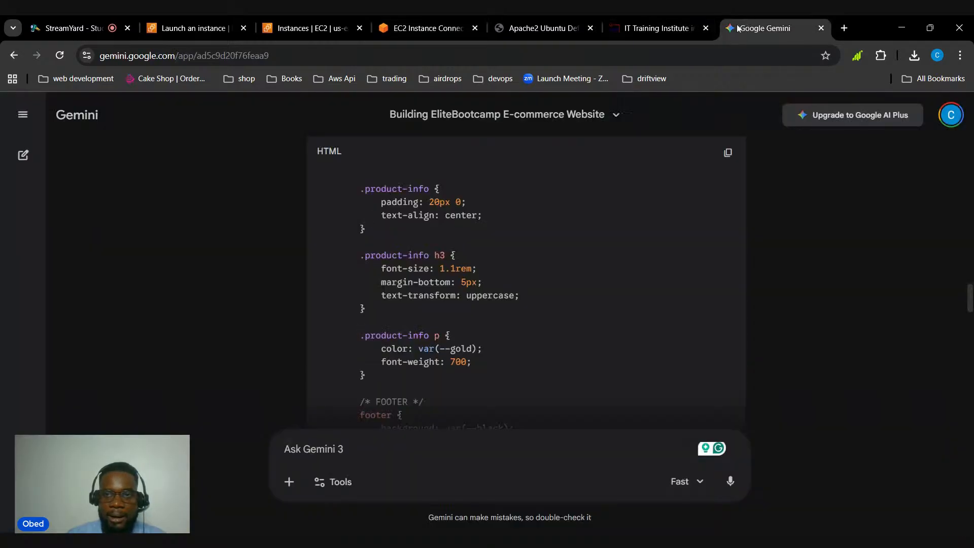
left_click(728, 153)
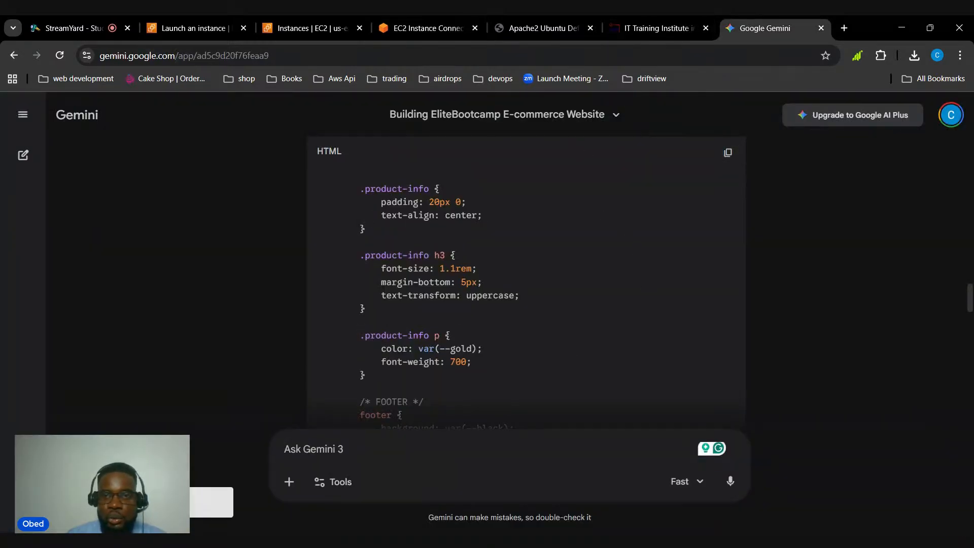
left_click(420, 23)
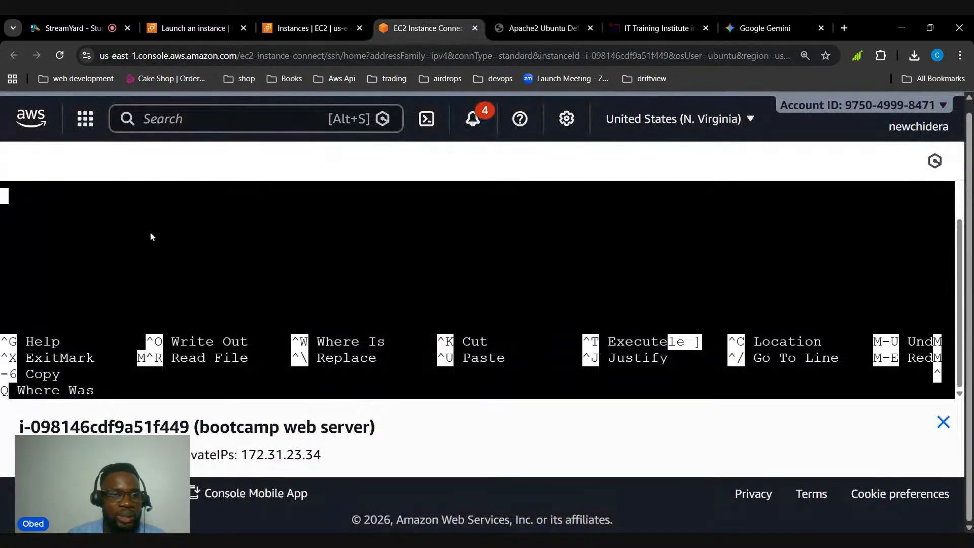
key("ctrl+shift+v")
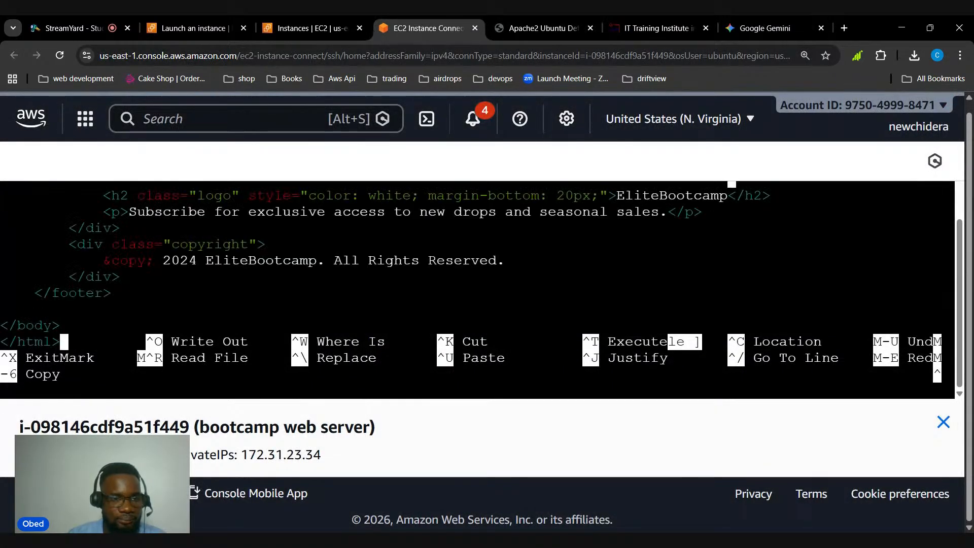
Look through the pasted EliteBootcamp code in nano, from the closing tags up to the page header and back down
key("Up")
key("Up")
key("Up")
key("Up")
key("Up")
key("Up")
key("Up")
key("Up")
key("Up")
key("Up")
key("Up")
key("Up")
key("Up")
key("Up")
key("Up")
key("Up")
key("Up")
key("Up")
key("Up")
key("Up")
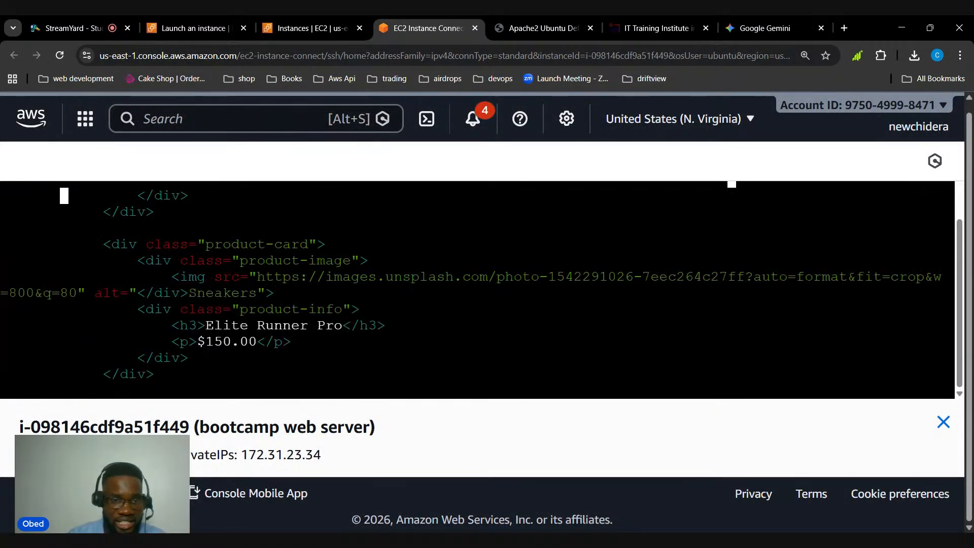
key("Up")
key("Up")
key("Up")
key("Up")
key("Up")
key("Up")
key("Up")
key("Up")
key("Up")
key("Up")
key("Up")
key("Up")
key("Up")
key("Up")
key("Up")
key("Up")
key("Up")
key("Up")
key("Up")
key("Up")
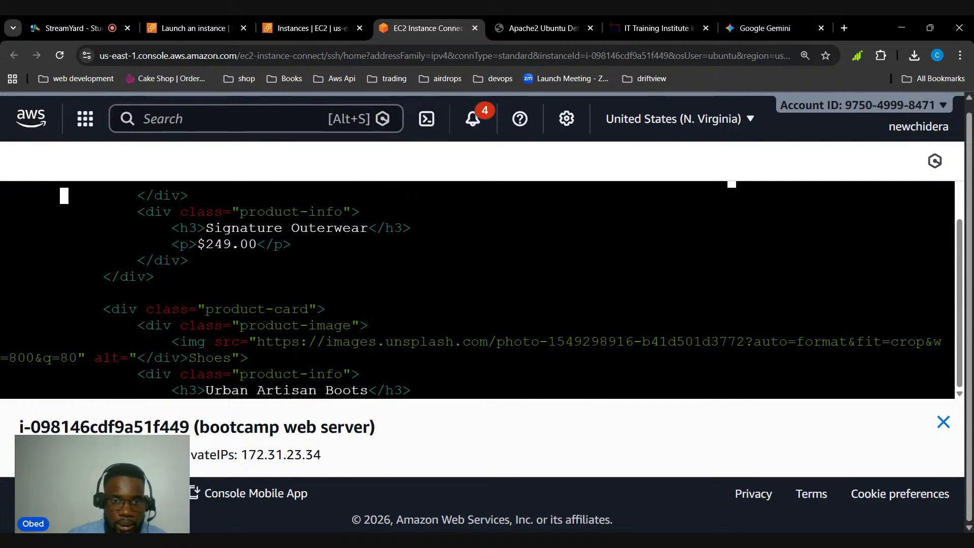
key("Up")
key("Up")
key("Up")
key("Up")
key("Up")
key("Up")
key("Up")
key("Up")
key("Up")
key("Up")
key("Up")
key("Up")
key("Up")
key("Up")
key("Up")
key("Up")
key("Up")
key("Up")
key("Up")
key("Up")
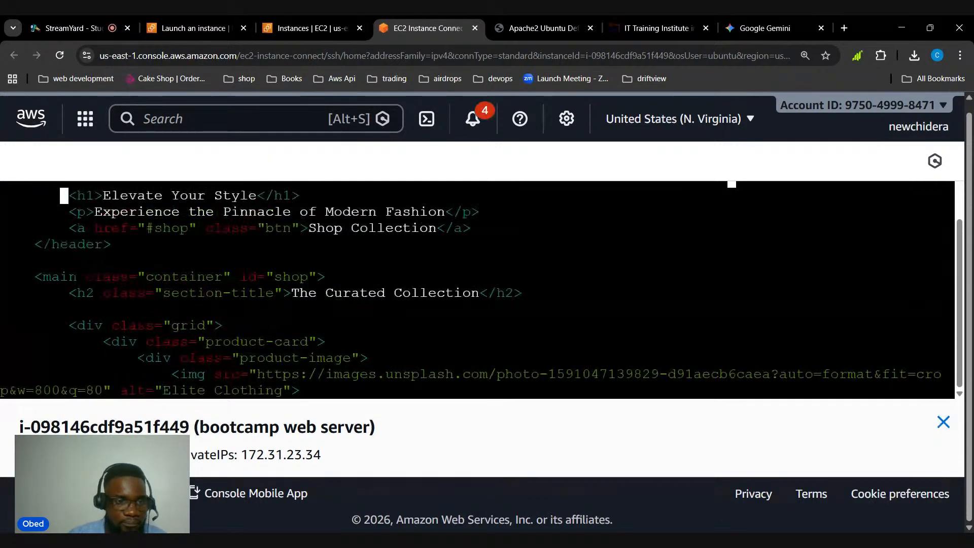
key("Down")
key("Down")
key("Down")
key("Down")
key("Down")
key("Down")
key("Down")
key("Down")
key("Down")
key("Down")
key("Down")
key("Down")
key("Down")
key("Down")
key("Down")
key("Down")
key("Down")
key("Down")
key("Down")
key("Down")
key("Down")
key("Down")
key("Down")
key("Down")
key("Down")
key("Down")
key("Down")
key("Down")
key("Down")
key("Down")
key("Down")
key("Down")
key("Down")
key("Down")
key("Down")
key("Down")
key("Down")
key("Down")
key("Down")
key("Down")
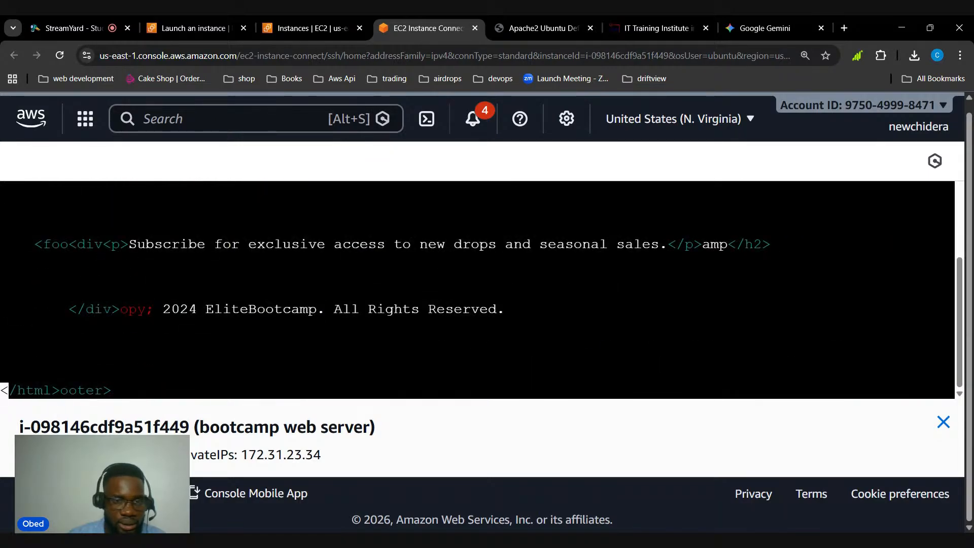
key("Up")
key("Up")
key("Up")
key("Up")
key("Up")
key("Up")
key("Up")
key("Up")
key("Up")
key("Up")
key("Up")
key("Up")
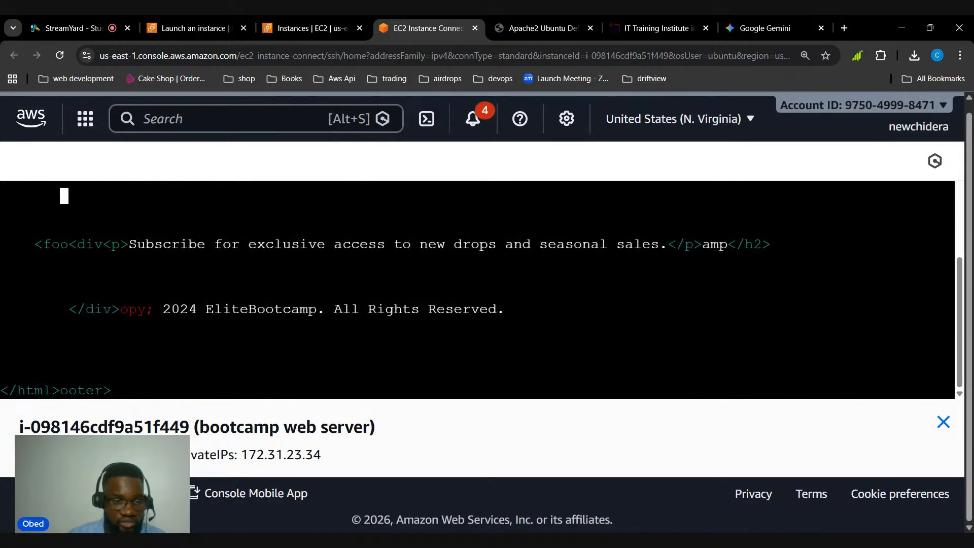
key("Down")
key("Down")
key("Down")
key("Down")
key("Down")
key("Down")
key("Down")
key("Down")
key("Down")
key("Down")
key("Down")
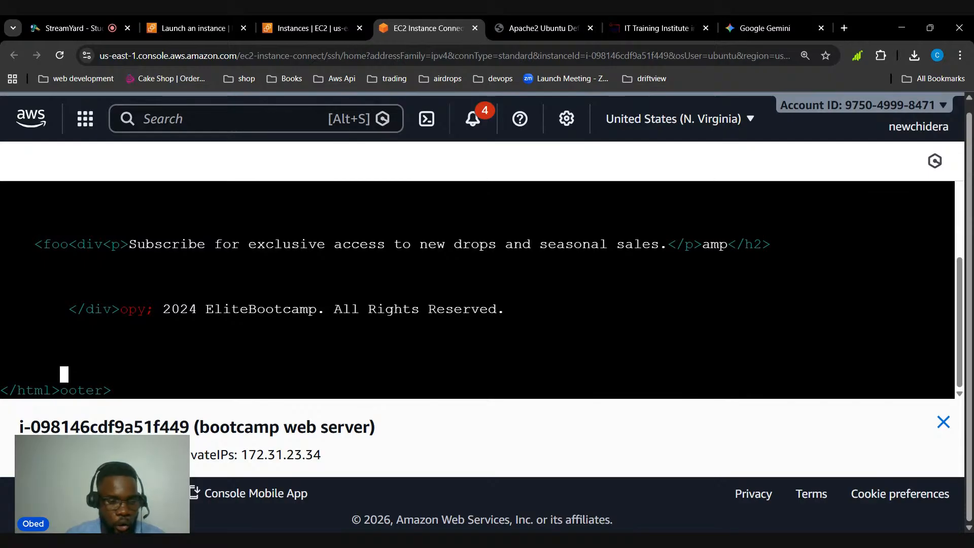
Try to save the modified buffer as index.html and exit nano
key("ctrl+x")
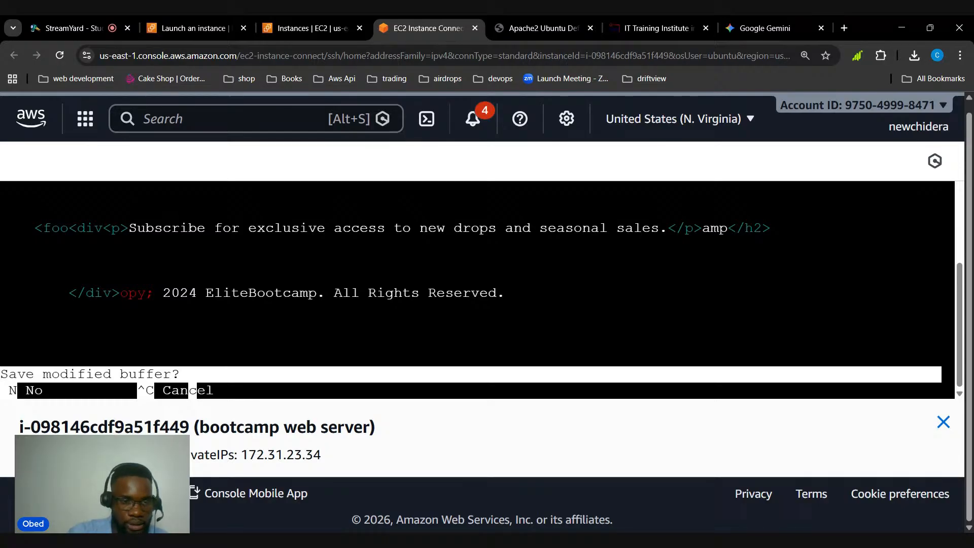
key("y")
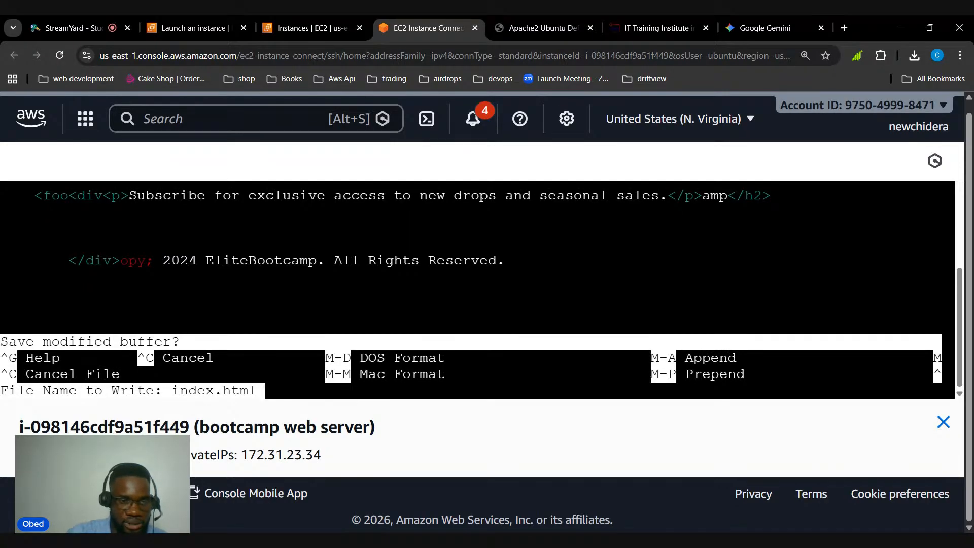
key("Return")
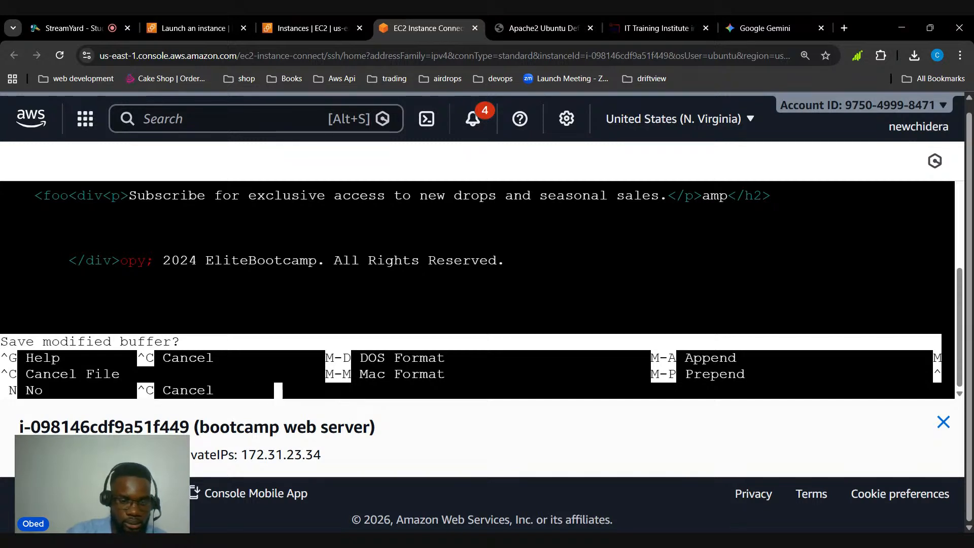
key("y")
key("Return")
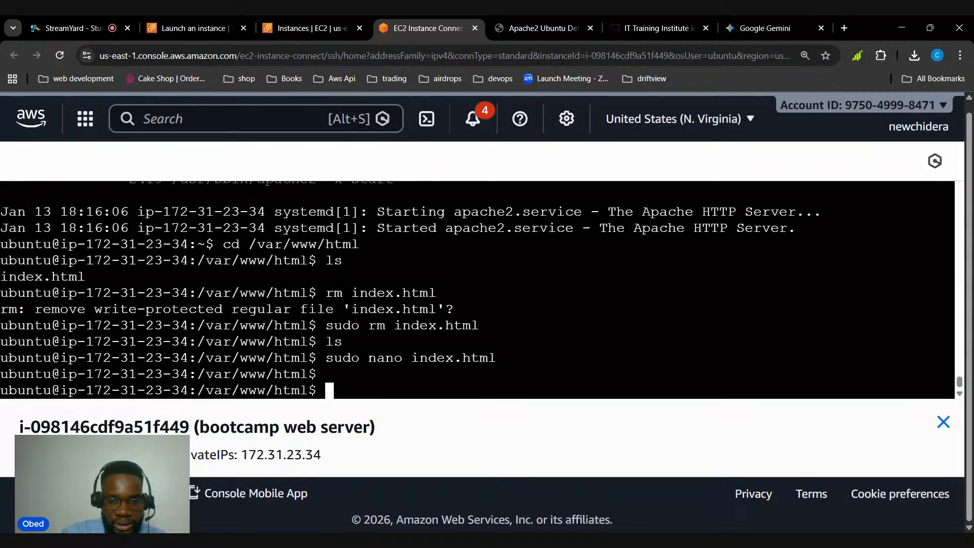
Print the contents of index.html with cat to check whether the pasted code was saved
type("cat in")
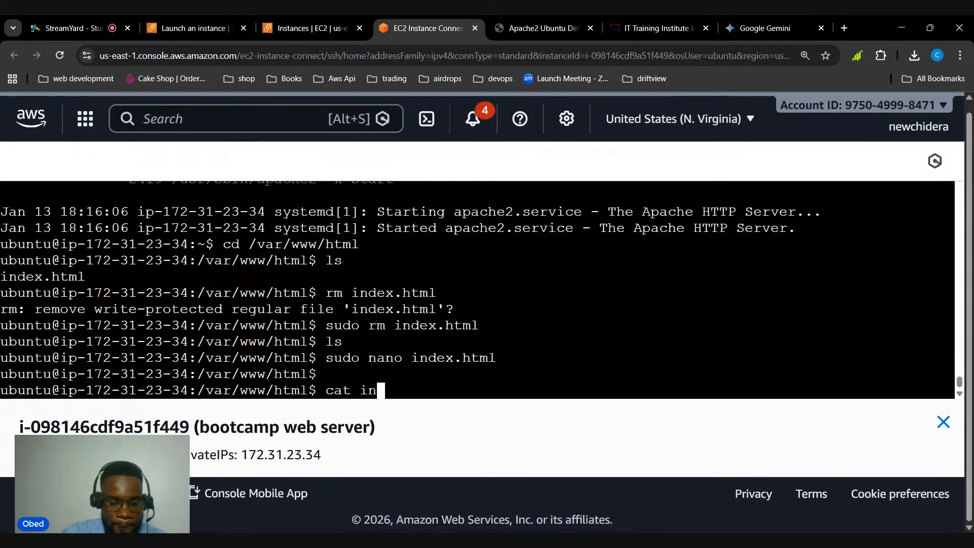
type("dex.htnl")
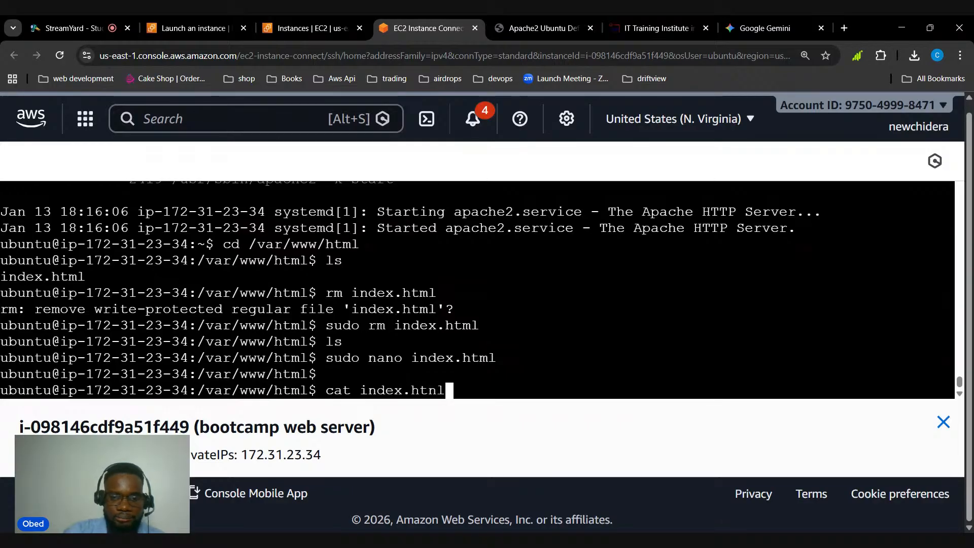
key("BackSpace")
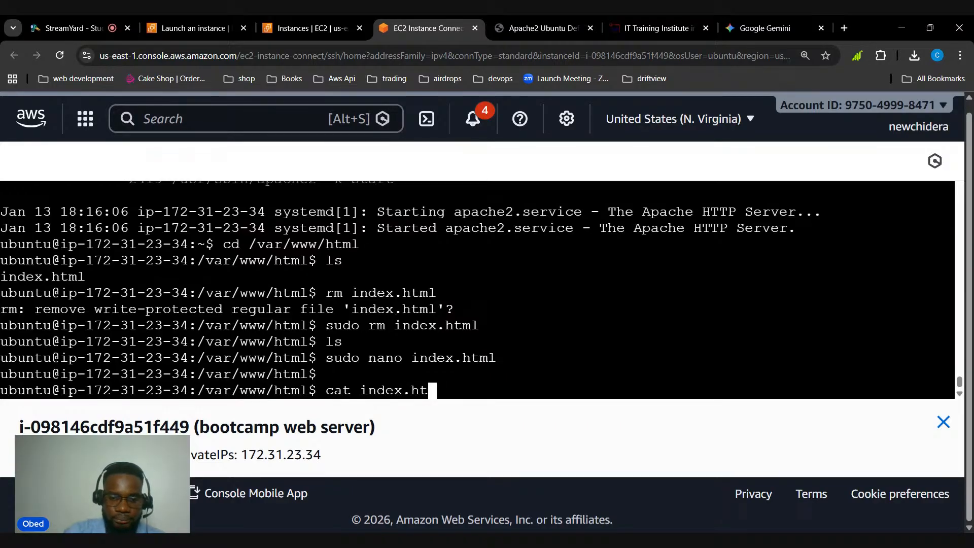
type("ml")
key("Return")
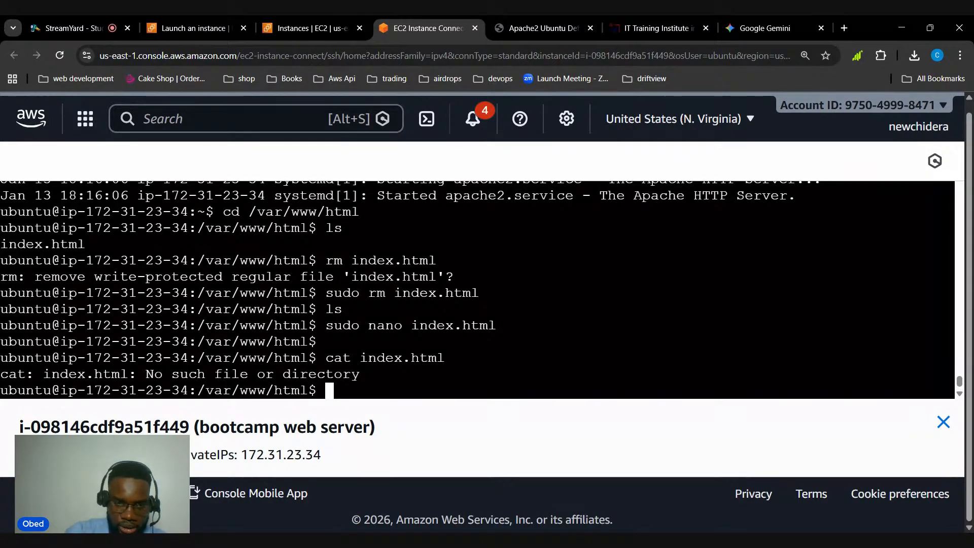
key("Up")
key("Up")
key("Return")
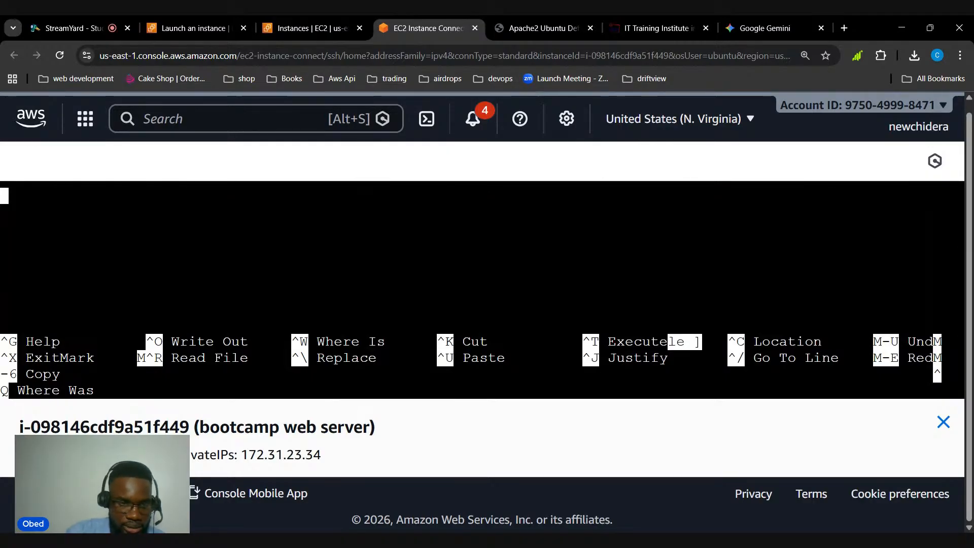
key("ctrl+x")
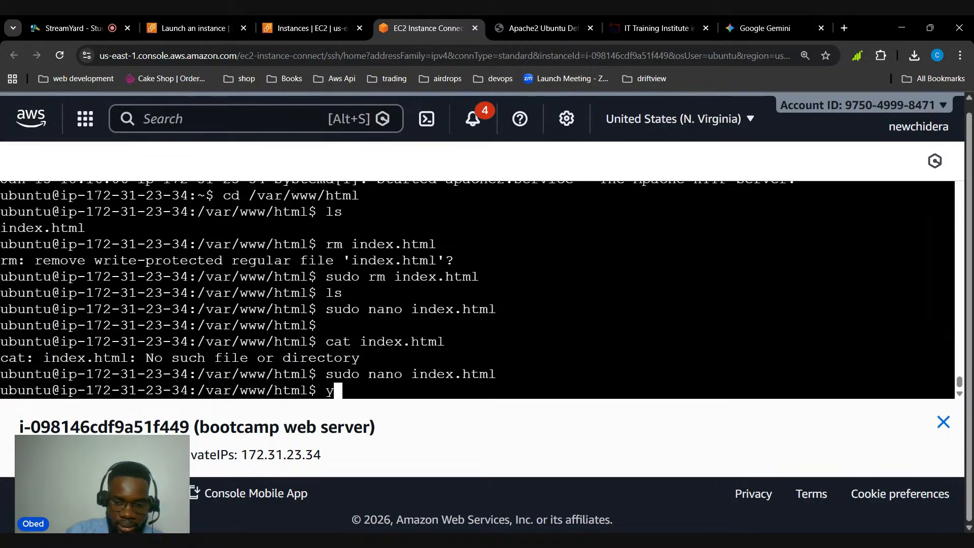
Open index.html with sudo nano index.html and paste the copied EliteBootcamp HTML code into it
type("sudo ")
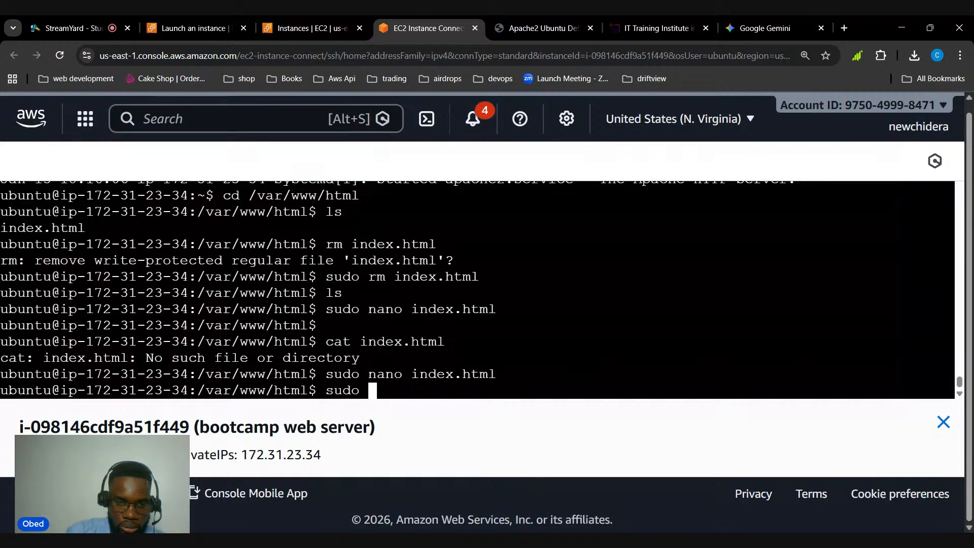
type("nano index")
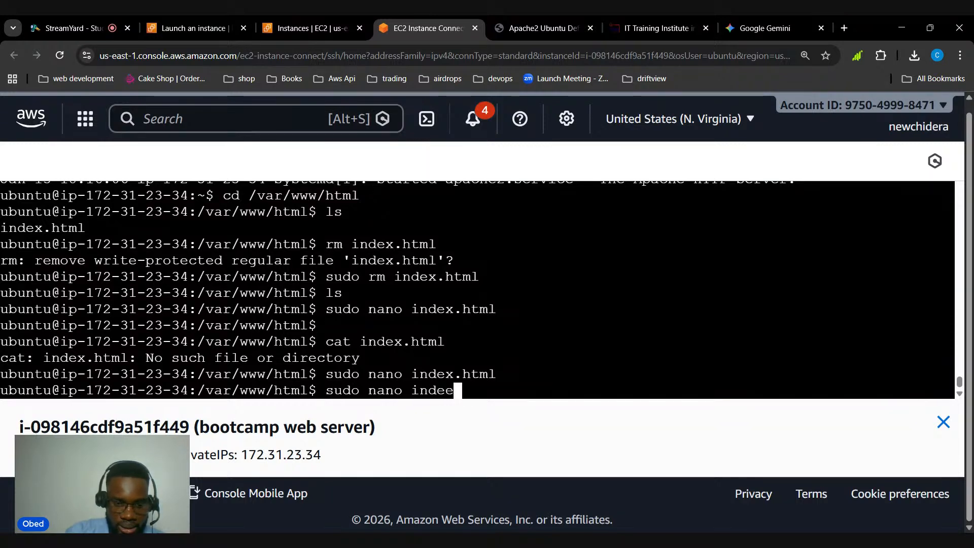
type(".html")
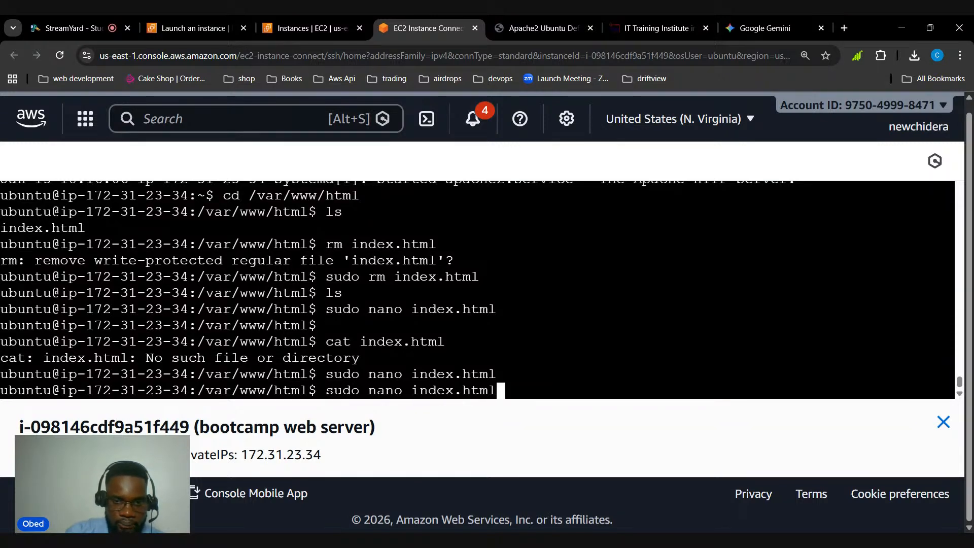
key("Return")
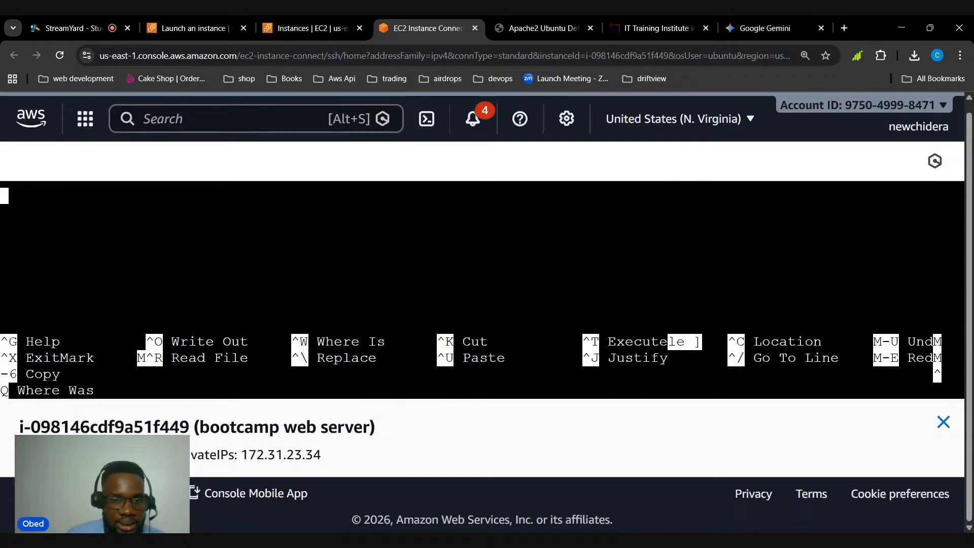
key("ctrl+v")
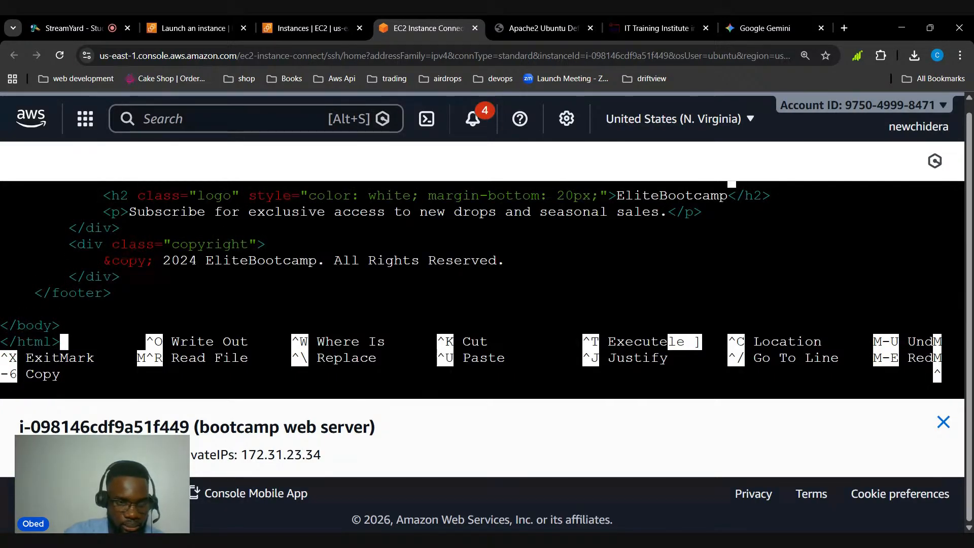
Save the modified buffer under the file name index.html and exit nano
key("ctrl+x")
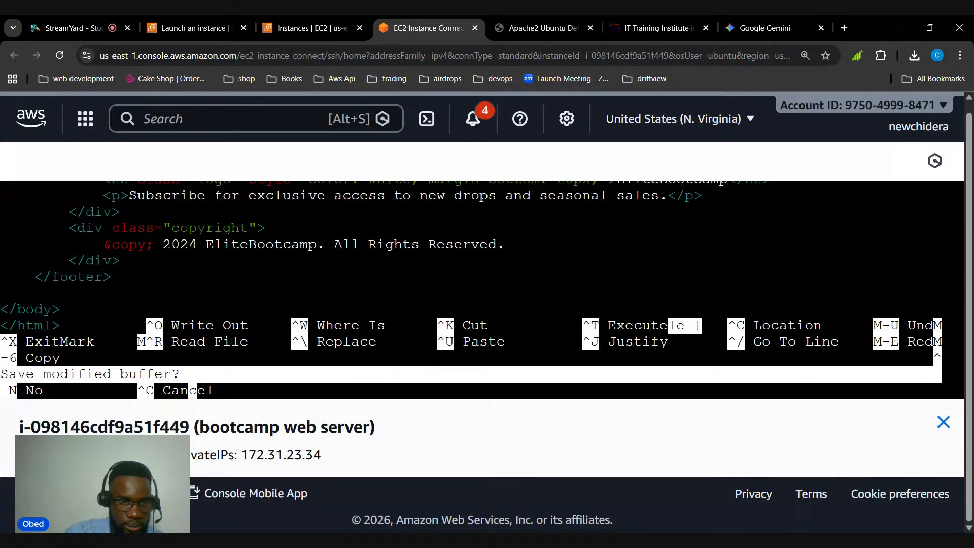
key("y")
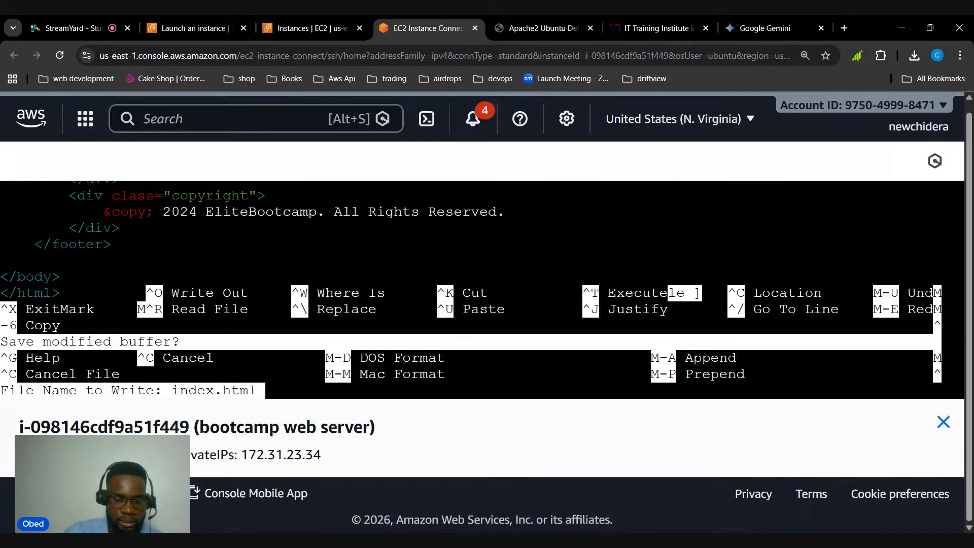
key("Return")
Print index.html with cat and examine the saved code, from the responsive styles and navigation to the closing tags
type("cat ")
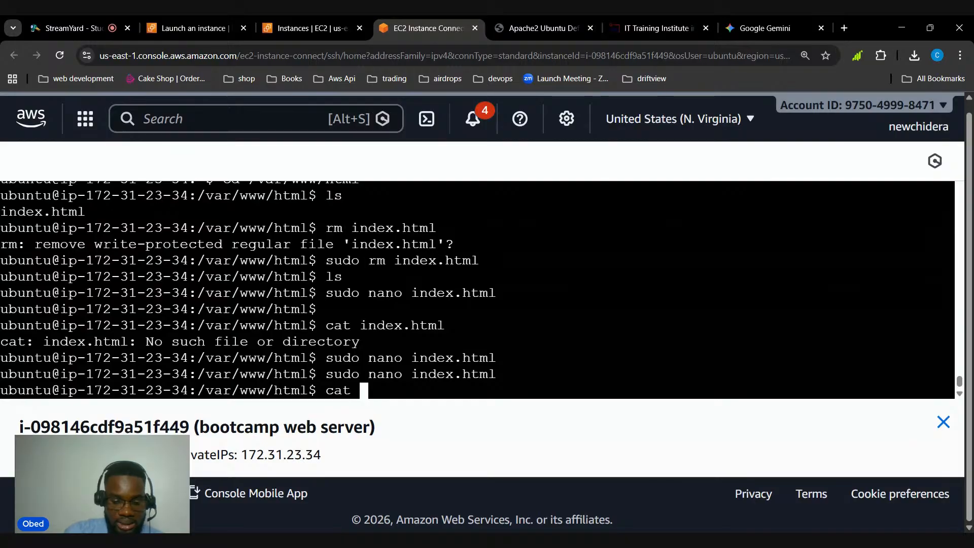
type("index.")
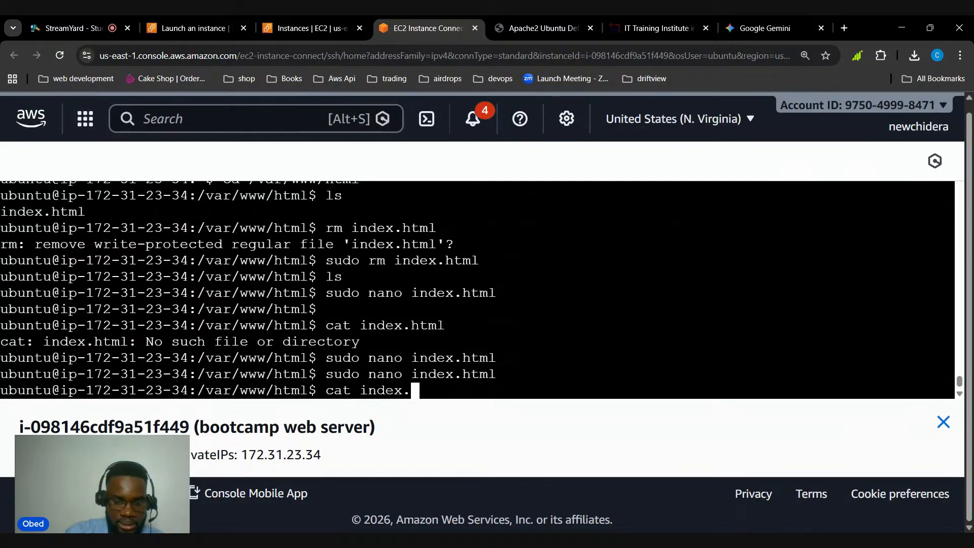
type("html")
key("Return")
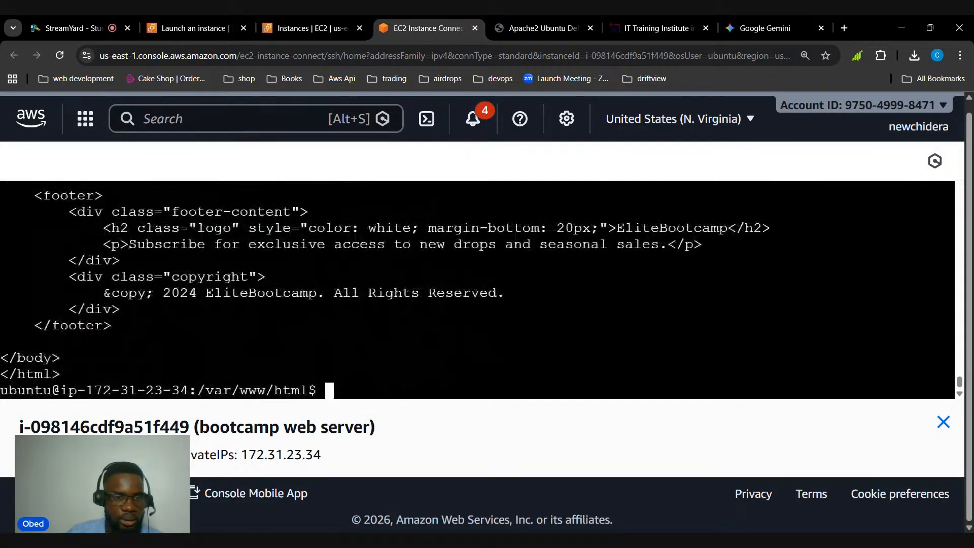
scroll(477, 289, "up", 5)
scroll(477, 289, "up", 10)
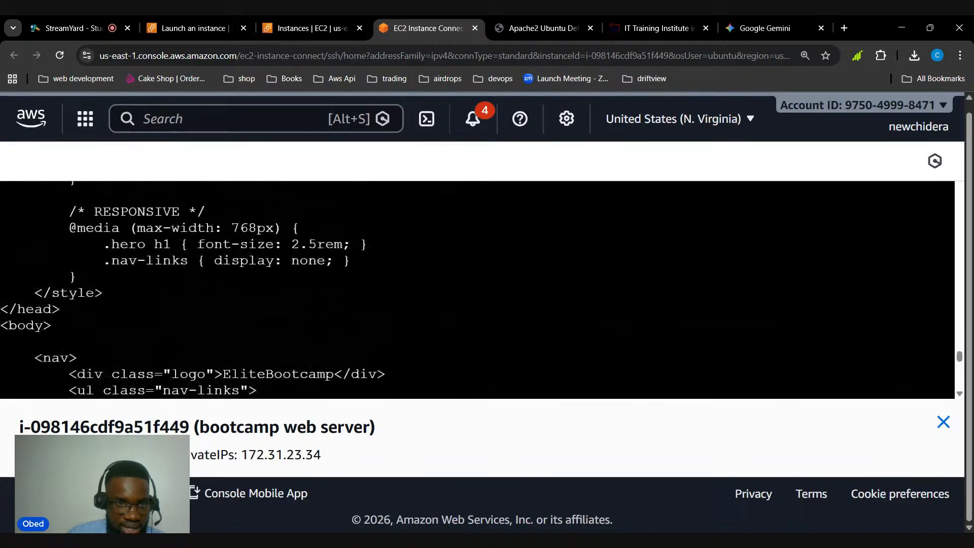
scroll(477, 289, "down", 6)
scroll(477, 289, "down", 10)
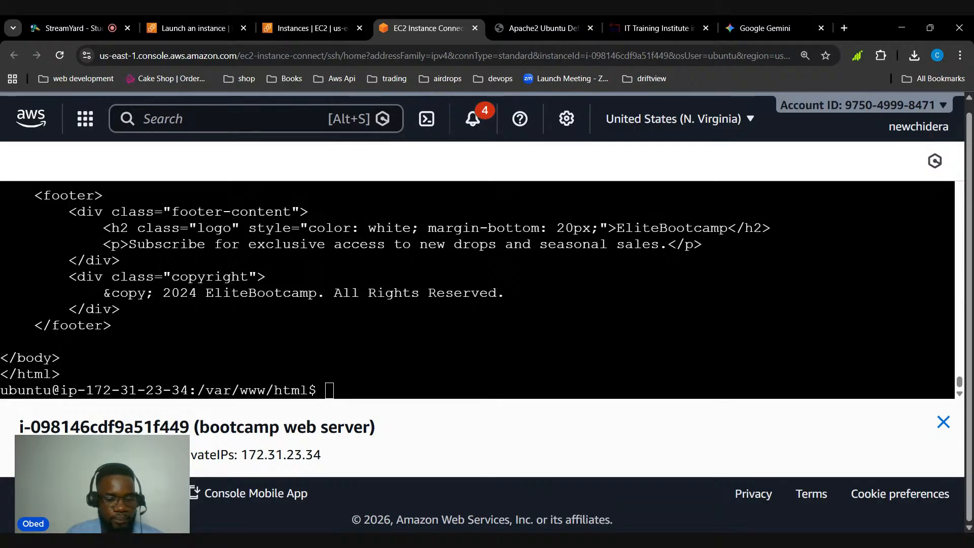
Switch to the Apache2 default page and reload 98.84.127.99 to view the deployed website
left_click(513, 28)
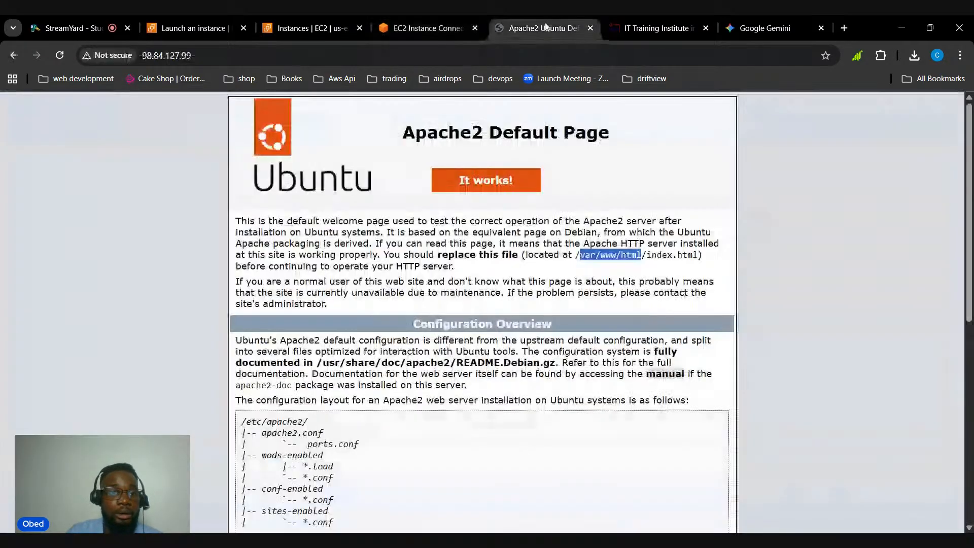
left_click(228, 60)
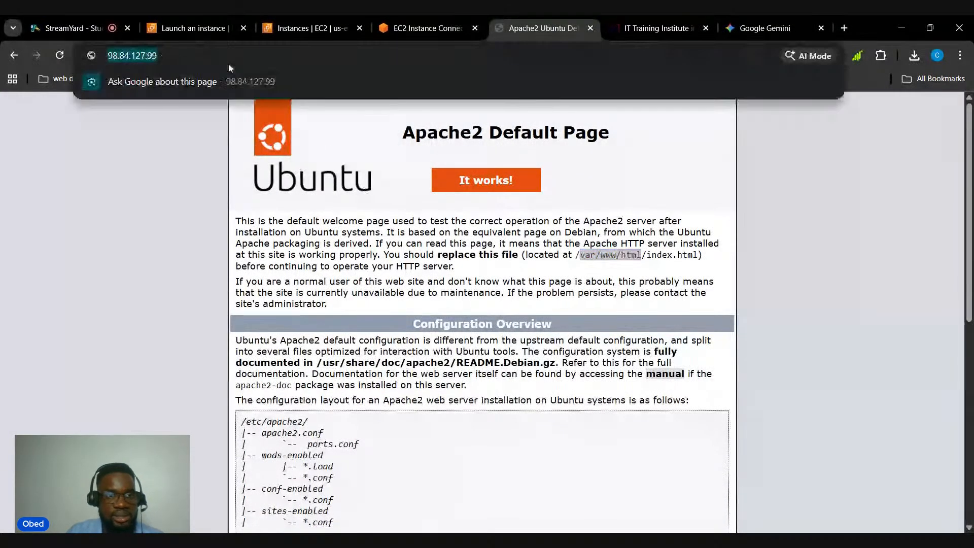
key("Return")
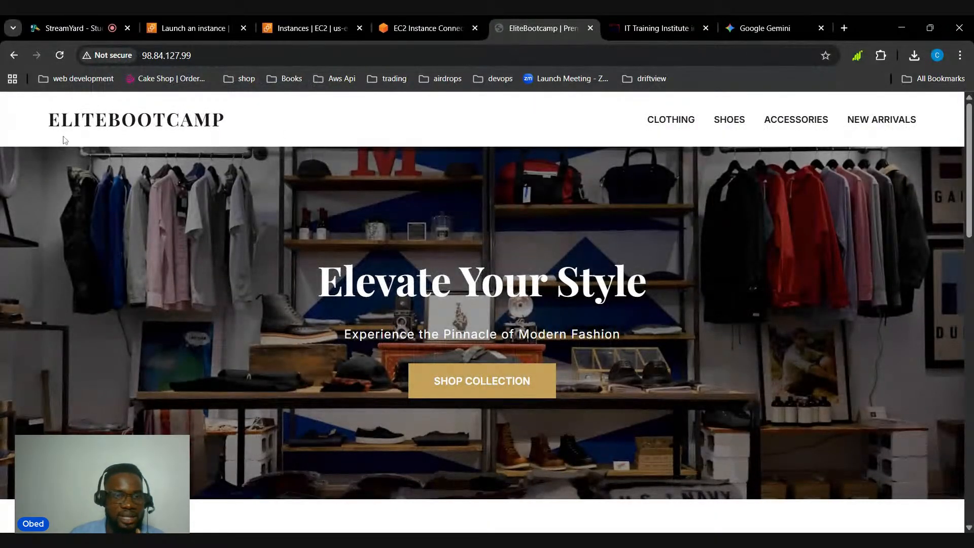
Look through the deployed EliteBootcamp page from the hero banner through the product collection to the footer and back
scroll(289, 222, "down", 5)
scroll(289, 223, "down", 10)
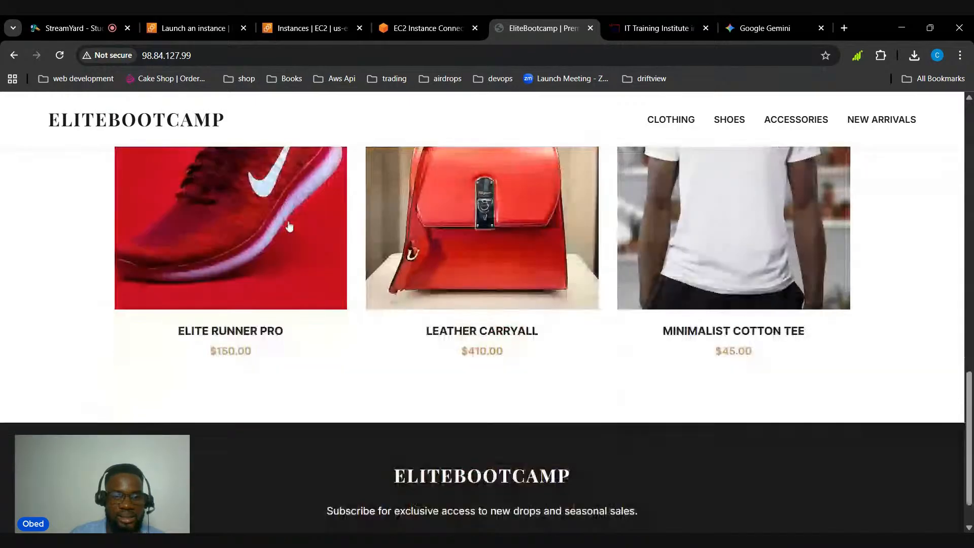
scroll(289, 226, "up", 5)
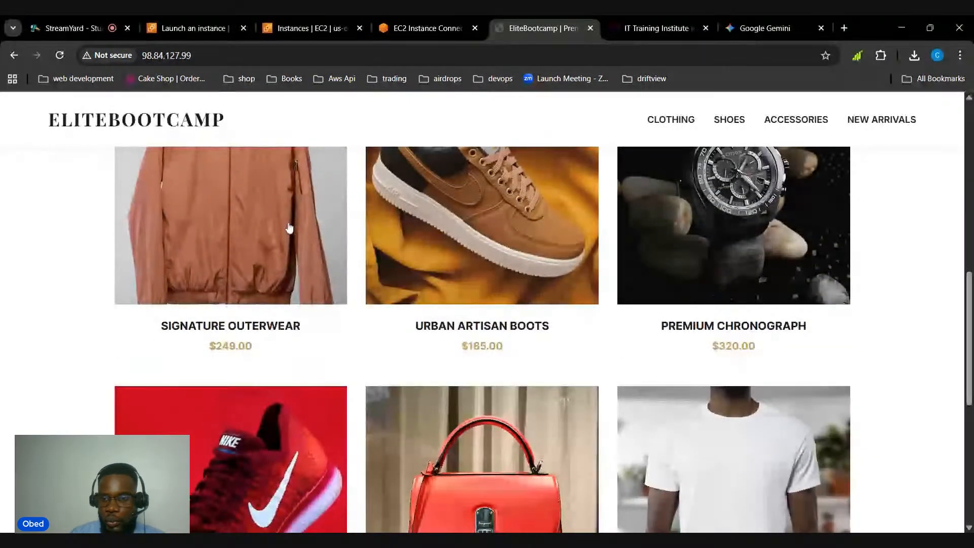
scroll(415, 280, "up", 5)
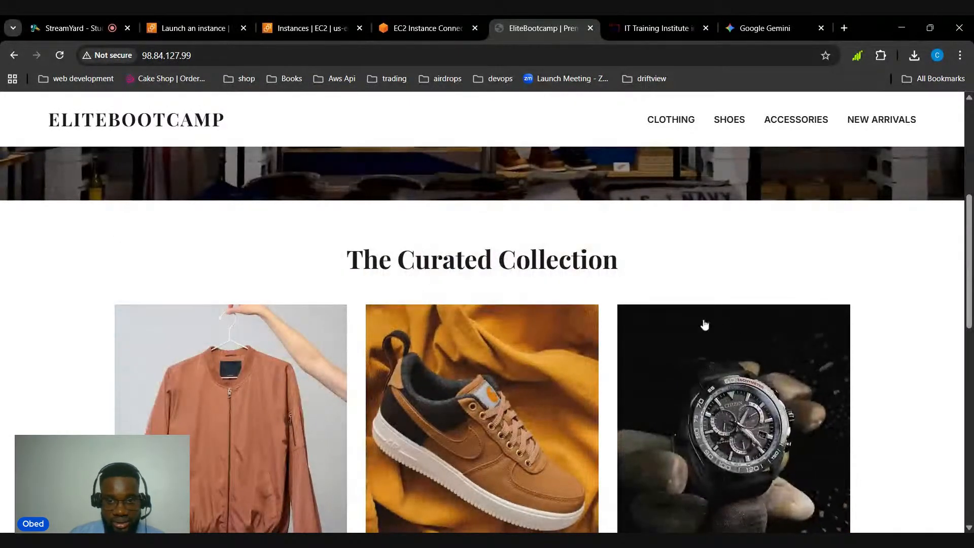
scroll(673, 321, "up", 3)
scroll(673, 321, "up", 2)
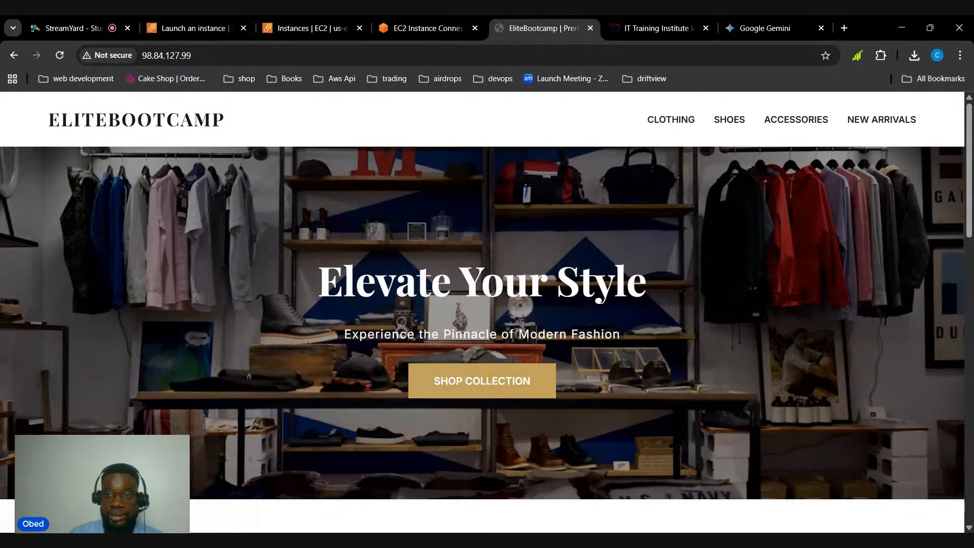
Revisit the Gemini HTML code and the EC2 Instance Connect terminal, and return to the EliteBootcamp website
left_click(734, 25)
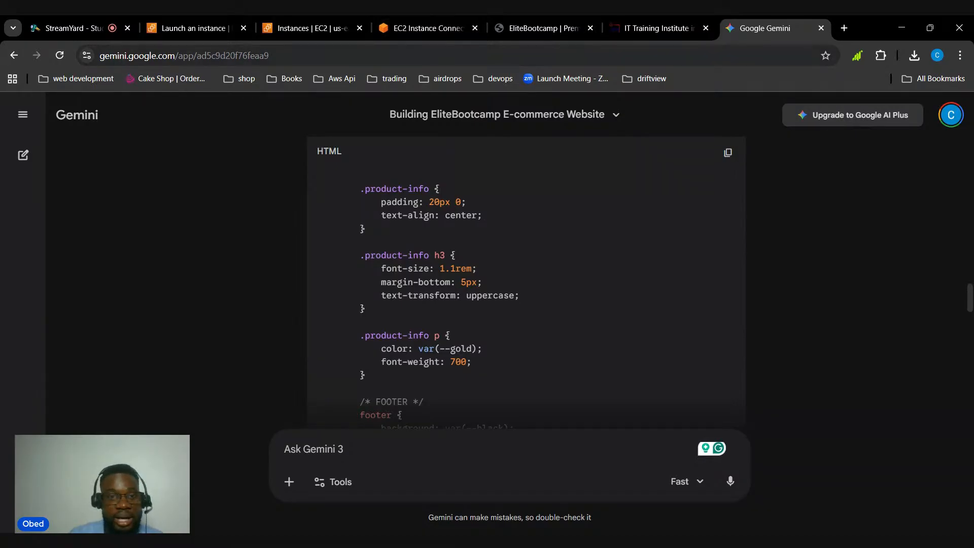
left_click(425, 30)
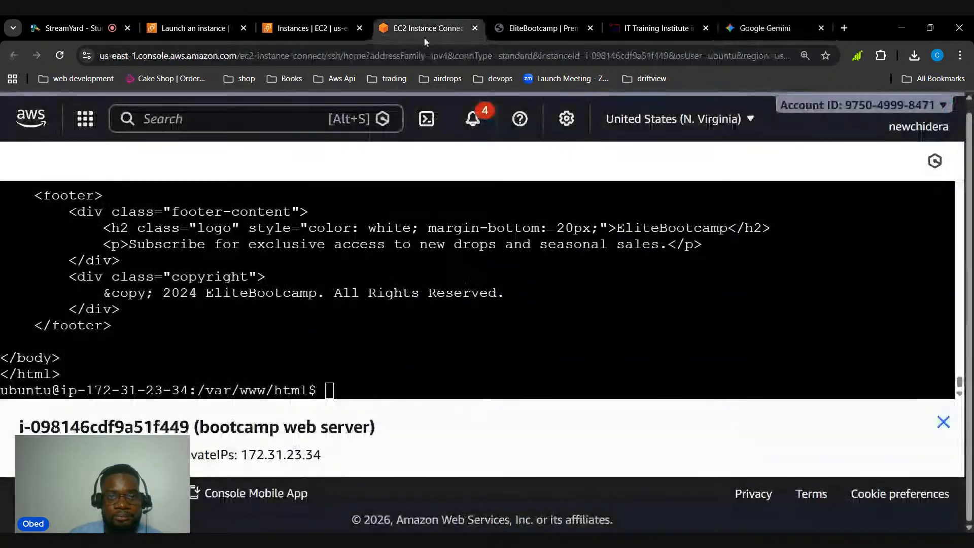
left_click(528, 28)
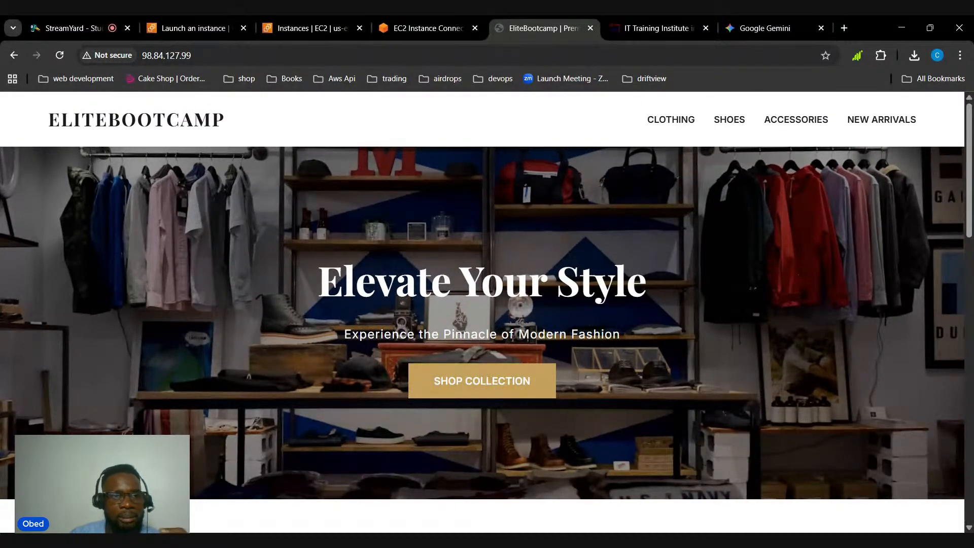
left_click(145, 52)
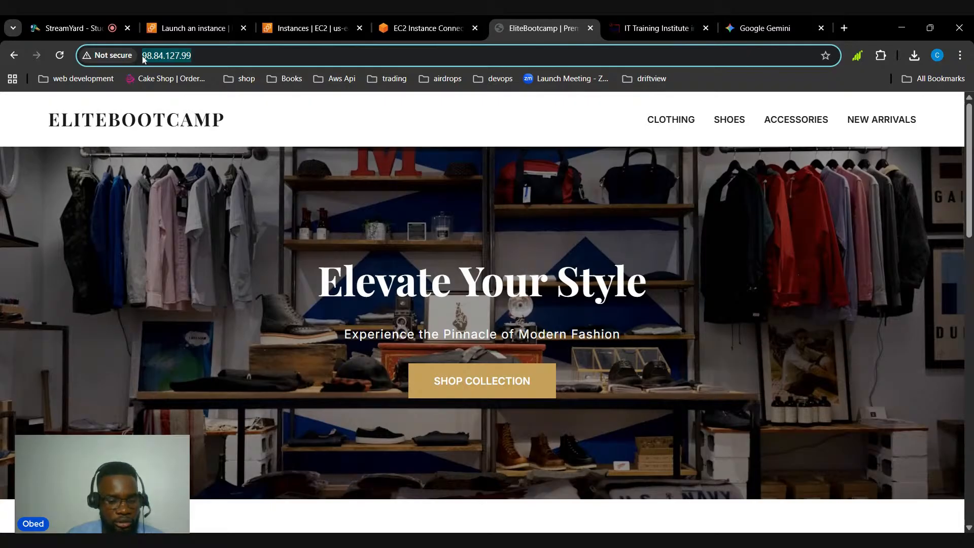
double_click(168, 57)
double_click(170, 57)
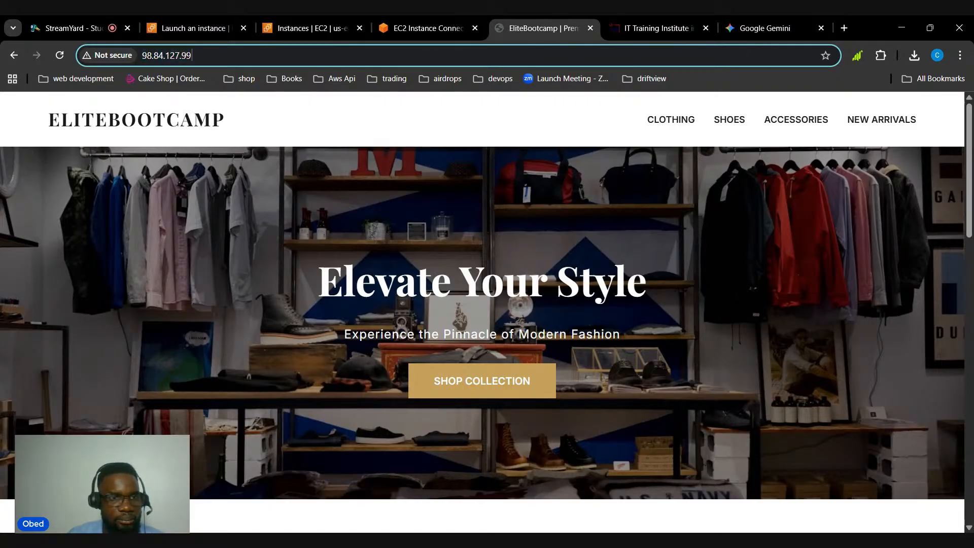
double_click(170, 56)
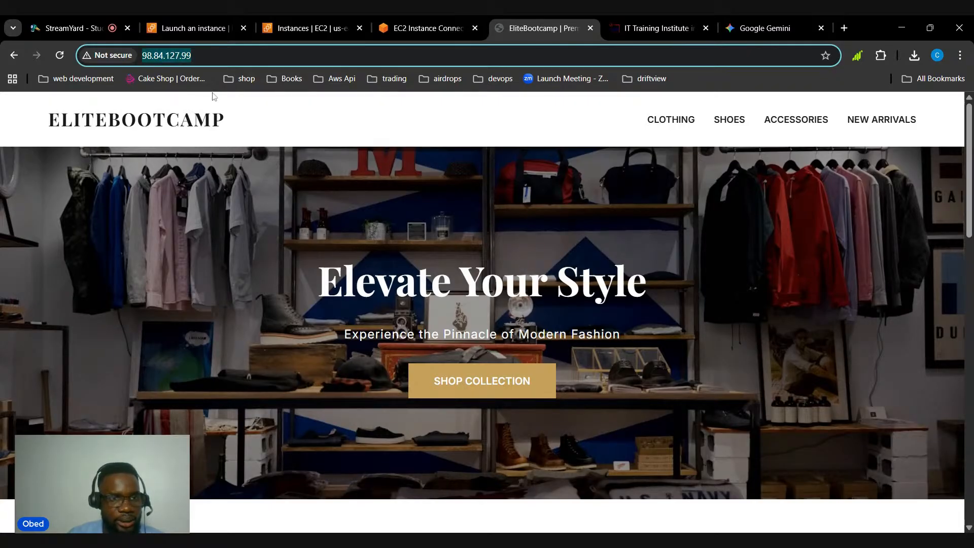
left_click(136, 57)
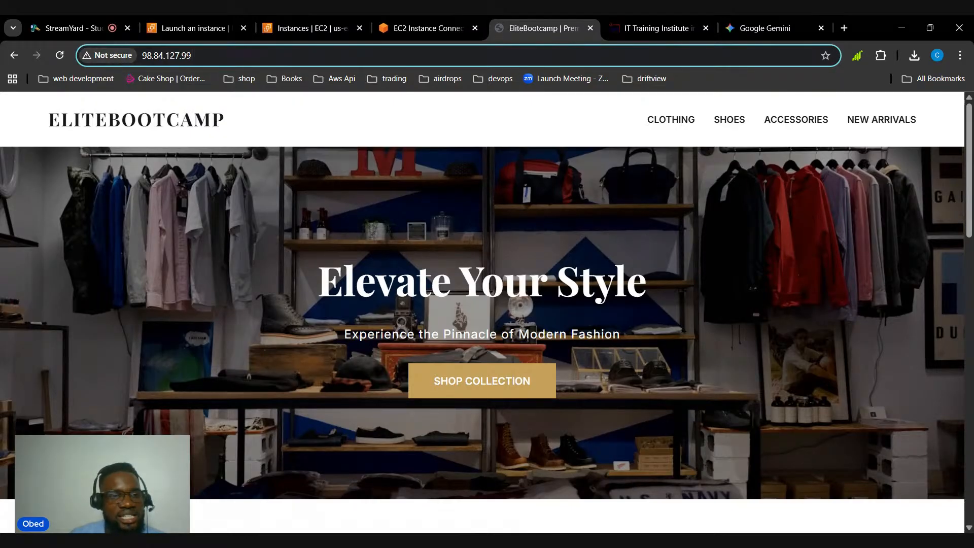
key("ctrl+a")
left_click(142, 56)
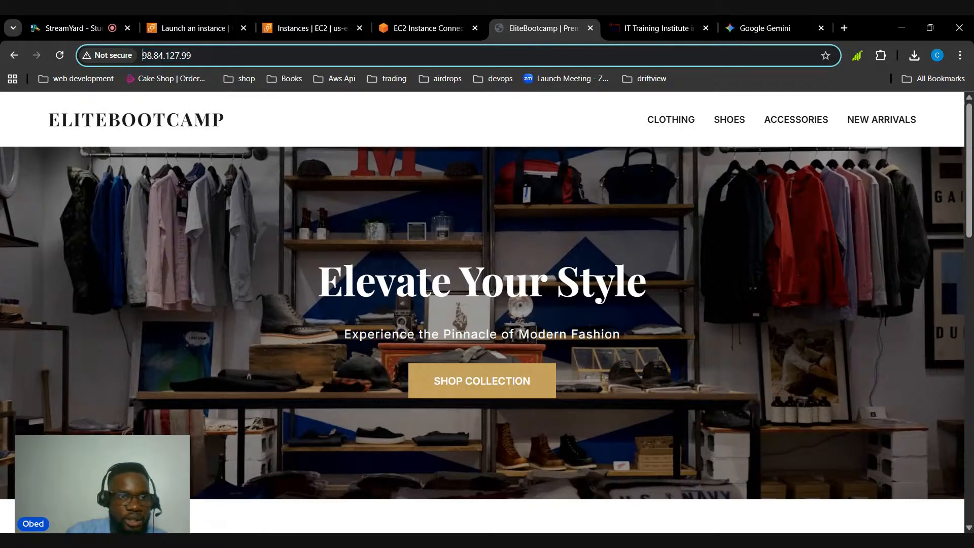
type("https")
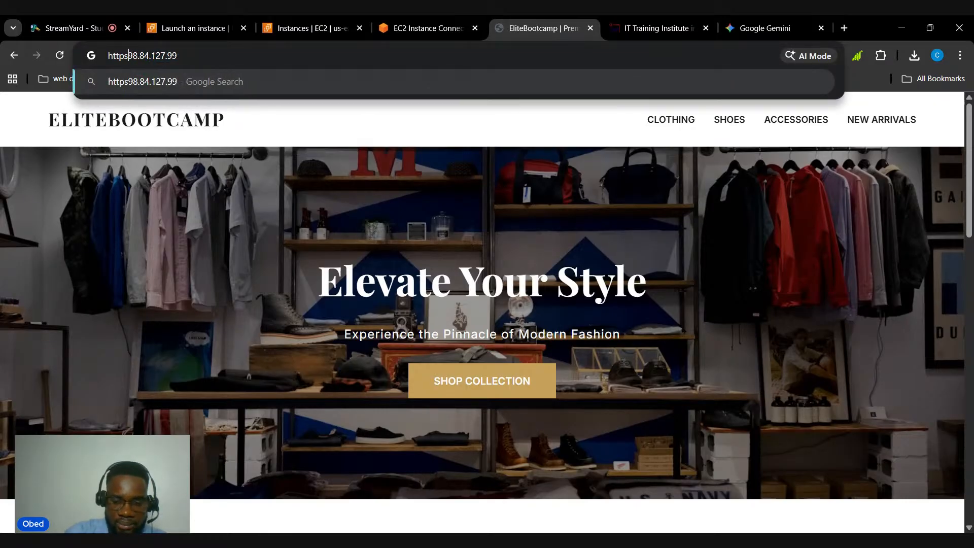
type("://")
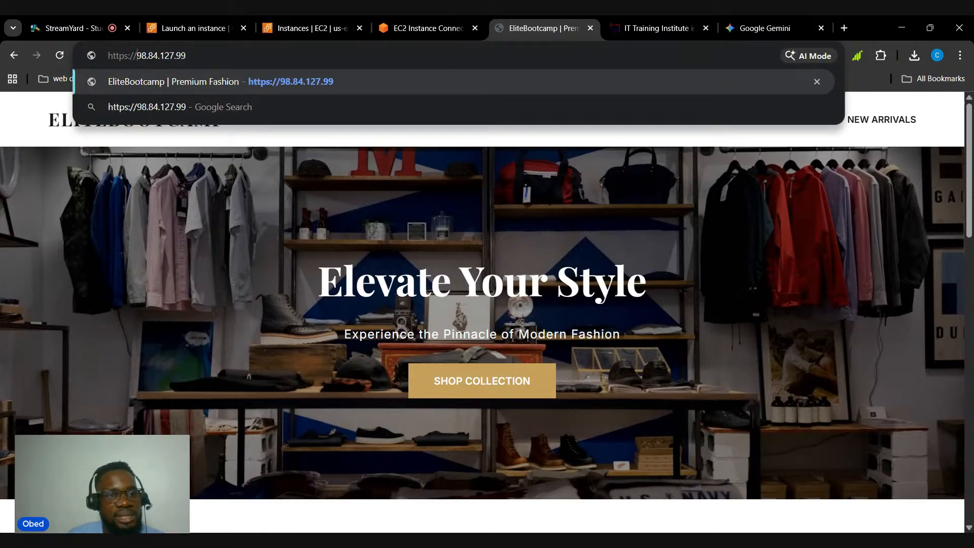
key("Return")
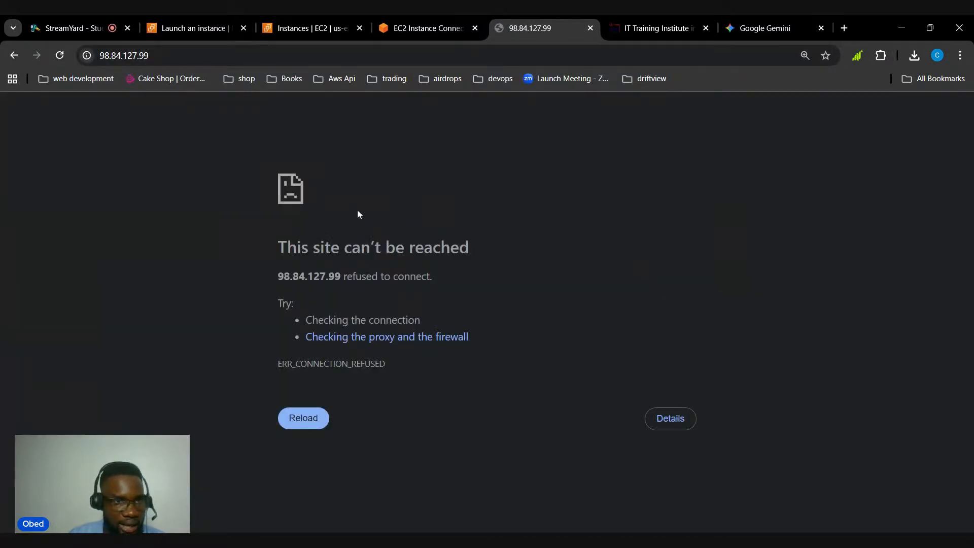
left_click(133, 56)
left_click_drag(130, 56, 142, 56)
left_click(129, 57)
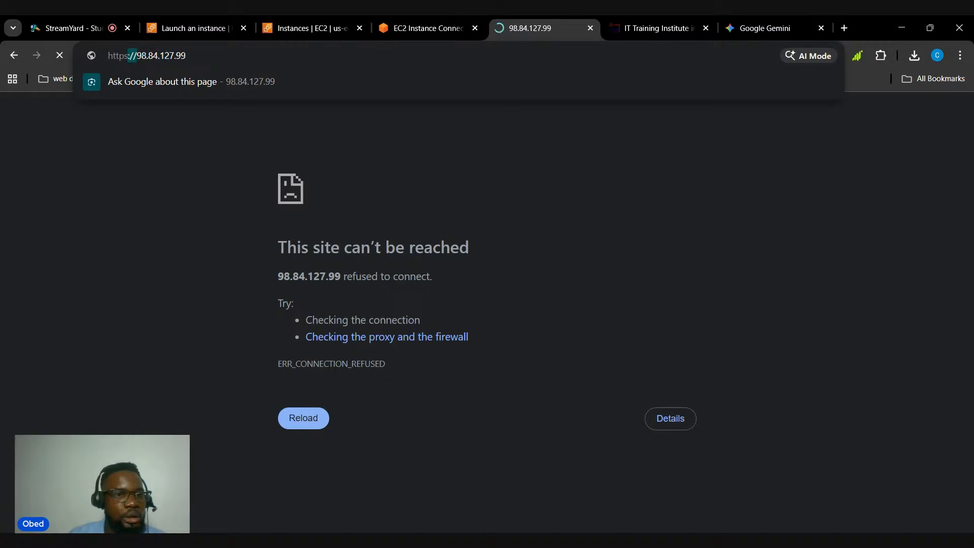
key("BackSpace")
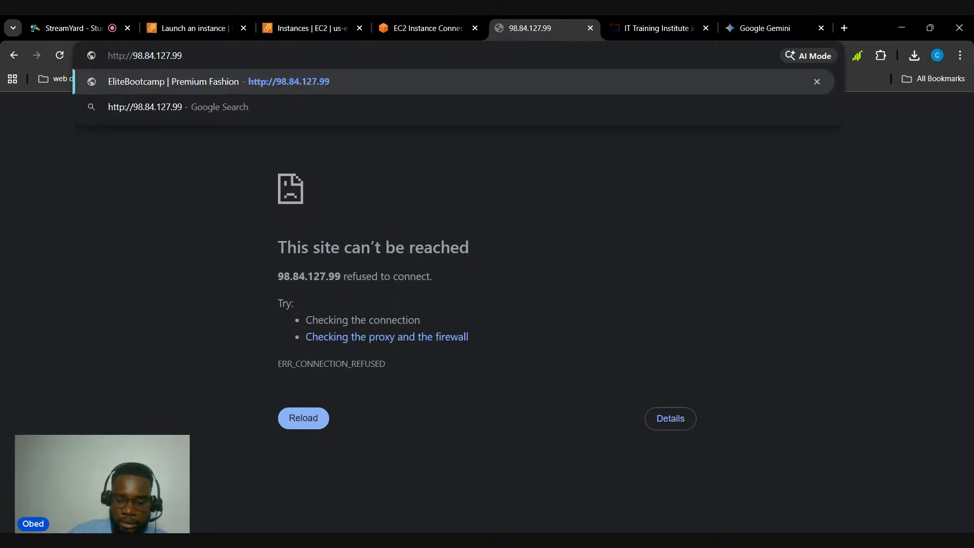
key("Return")
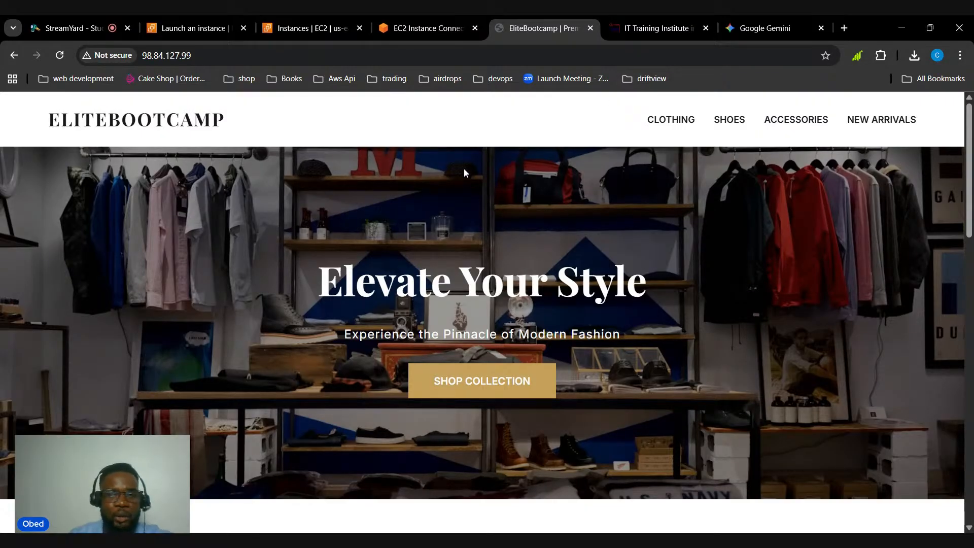
Review the product listings and footer of the site loaded over HTTP, ending at the hero banner
scroll(464, 173, "down", 10)
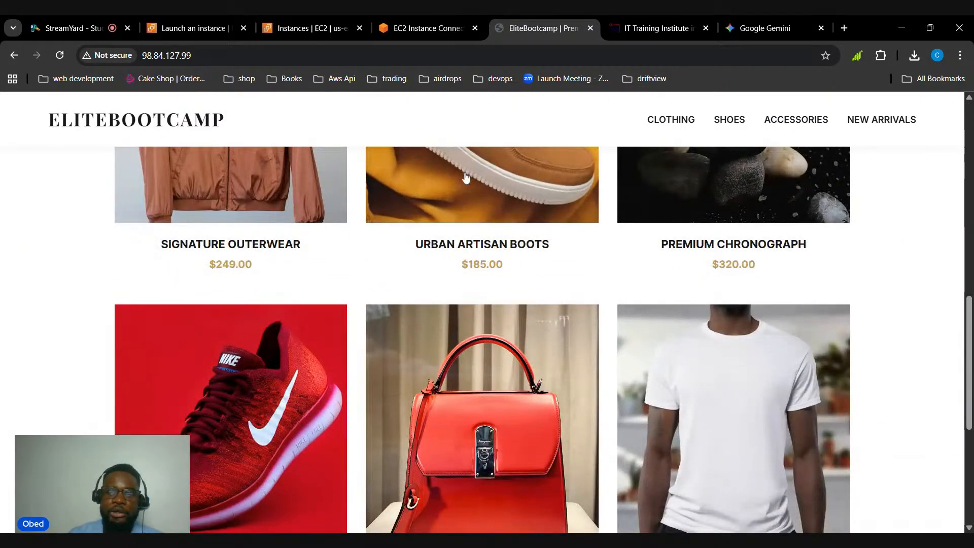
scroll(426, 205, "down", 1)
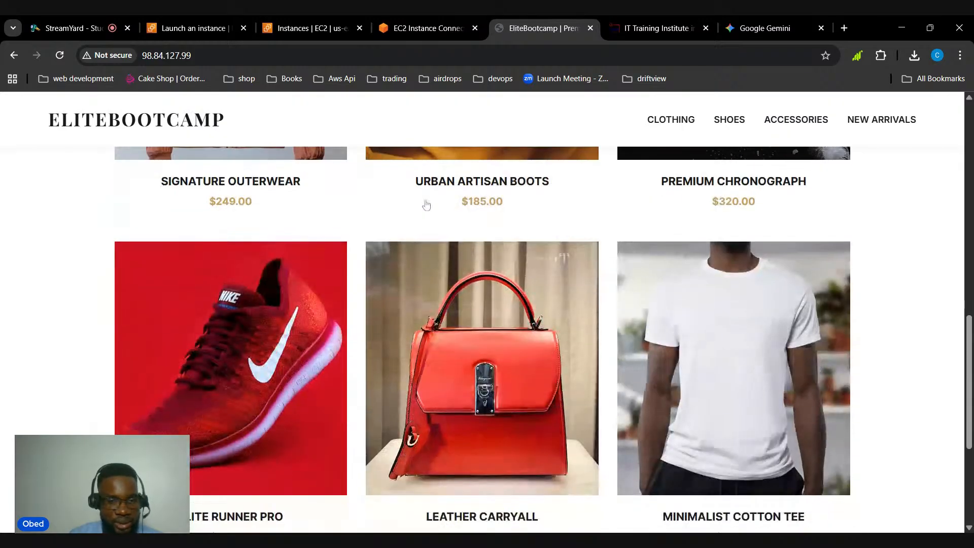
scroll(426, 205, "down", 3)
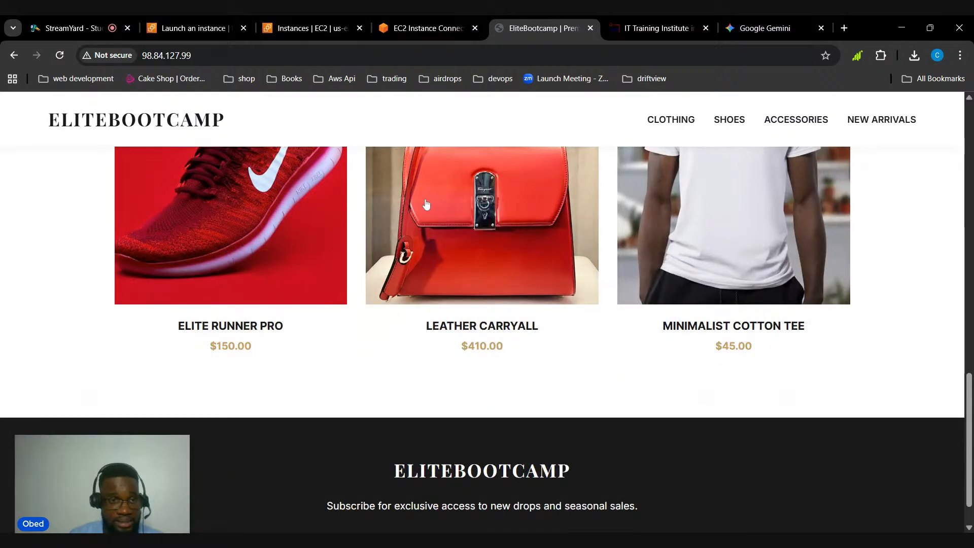
scroll(426, 210, "up", 7)
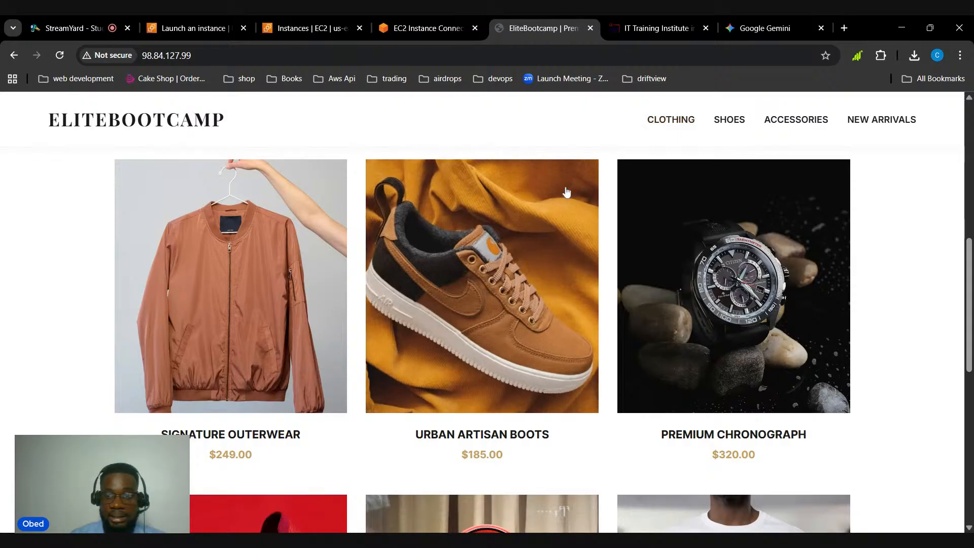
scroll(567, 190, "up", 4)
scroll(567, 191, "up", 5)
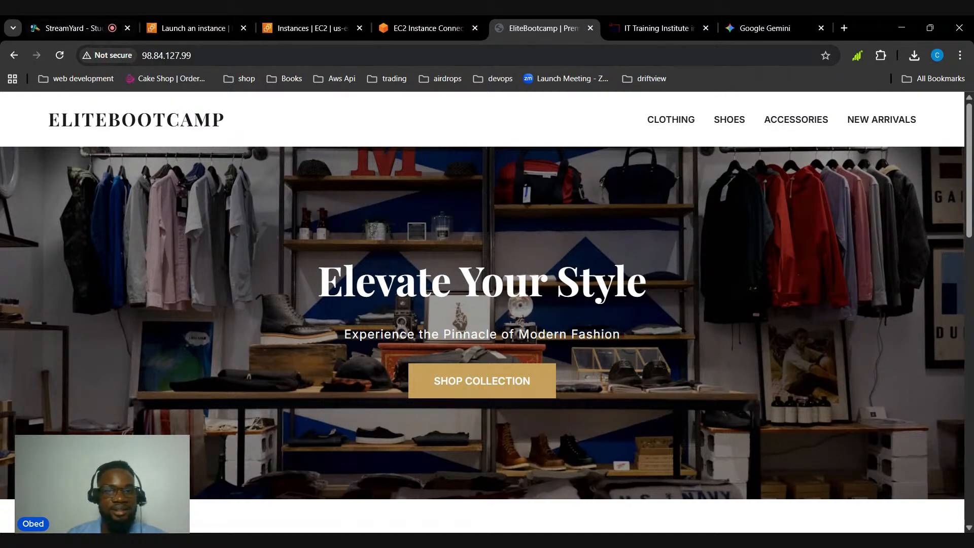
Check the live stream comments in StreamYard and return to the EC2 Instance Connect terminal
left_click(434, 27)
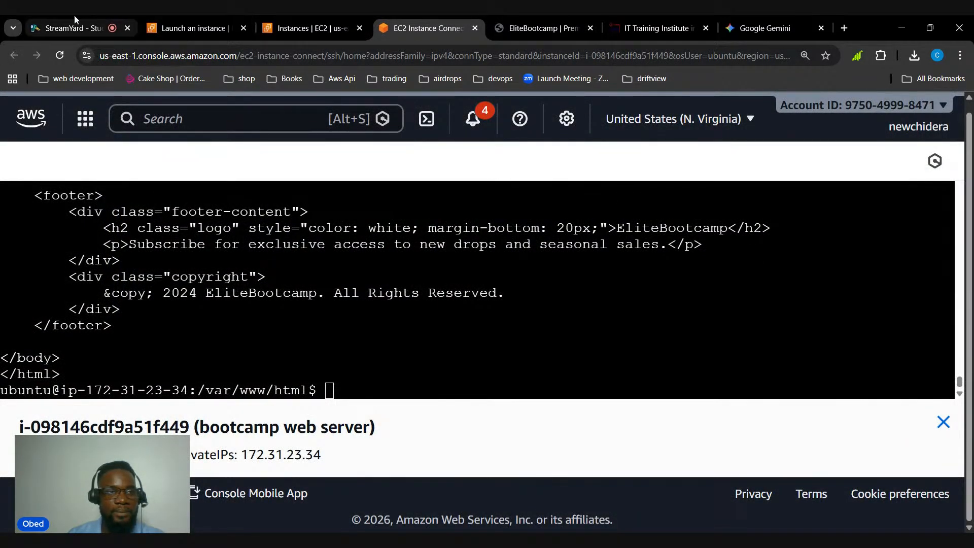
left_click(87, 26)
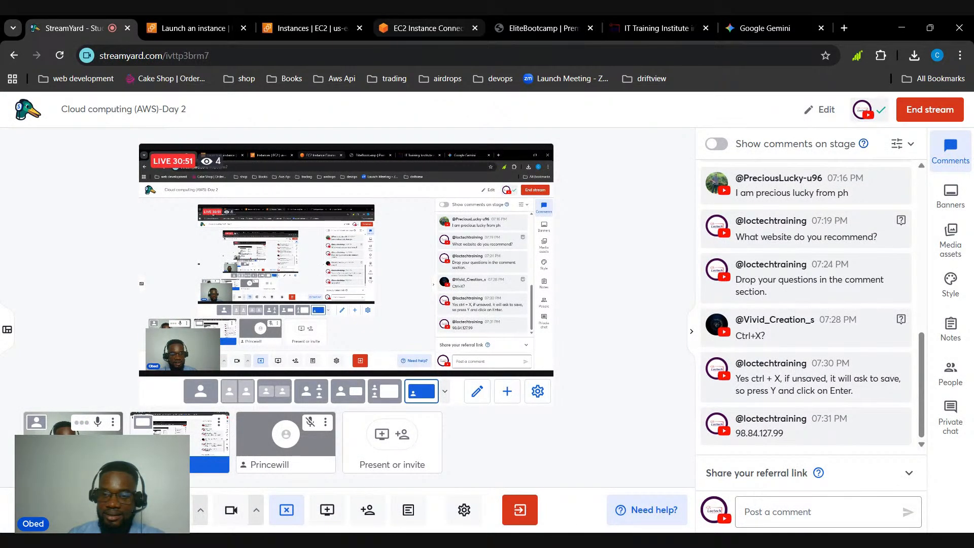
left_click(428, 28)
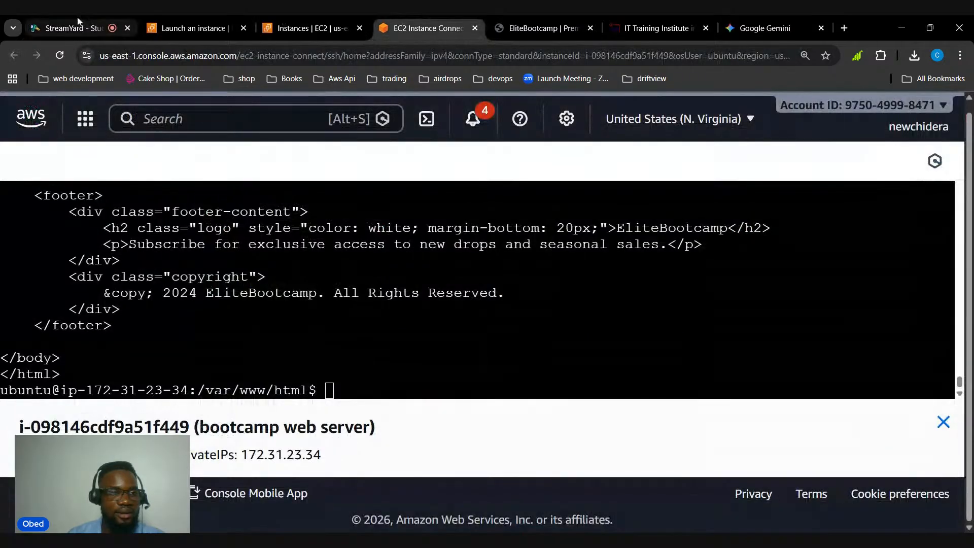
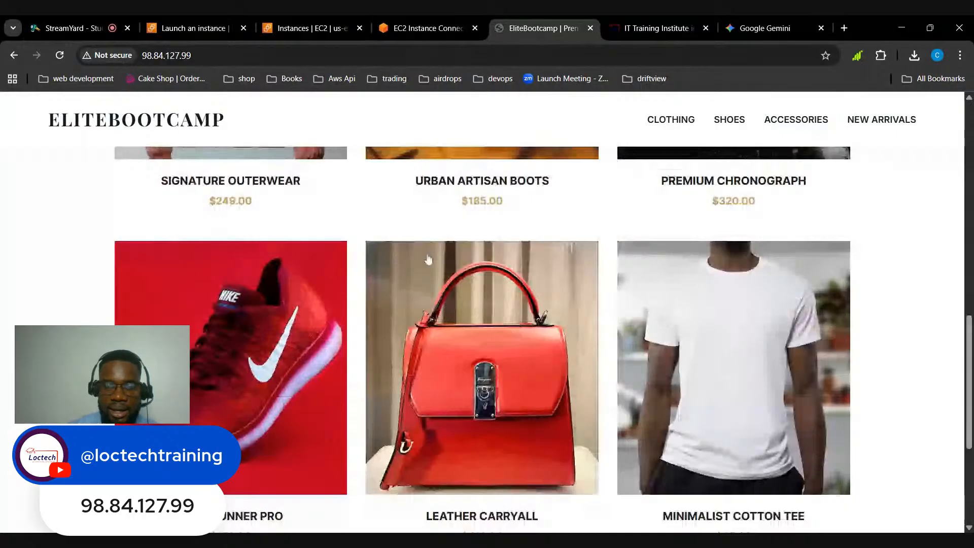
Return to the EC2 instances list and refresh it to check the status of the bootcamp web server instance
scroll(429, 259, "up", 10)
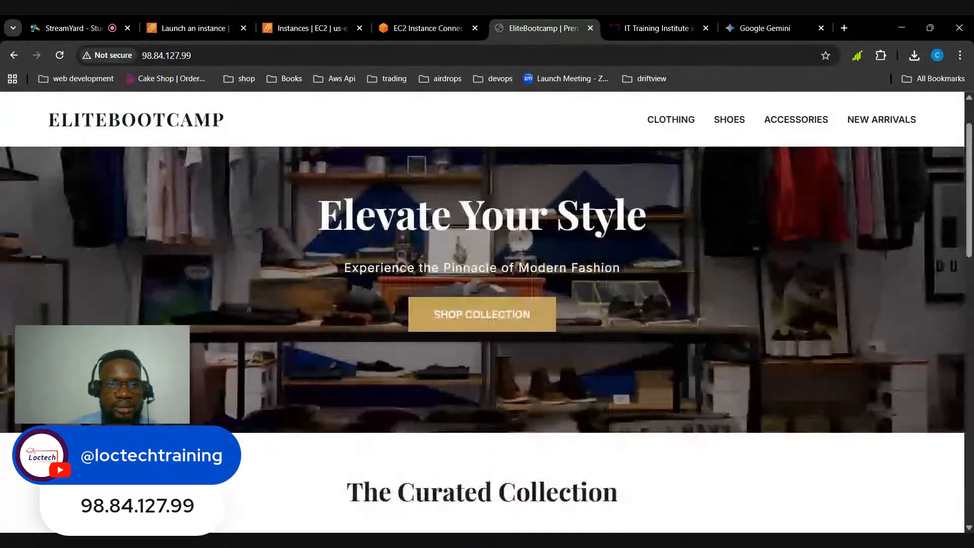
left_click(402, 32)
left_click(304, 34)
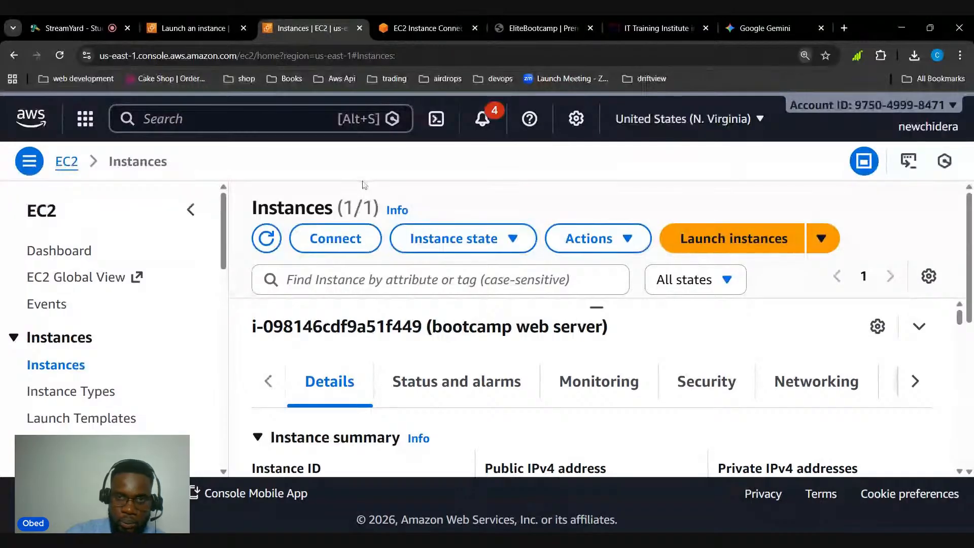
key("ctrl+minus")
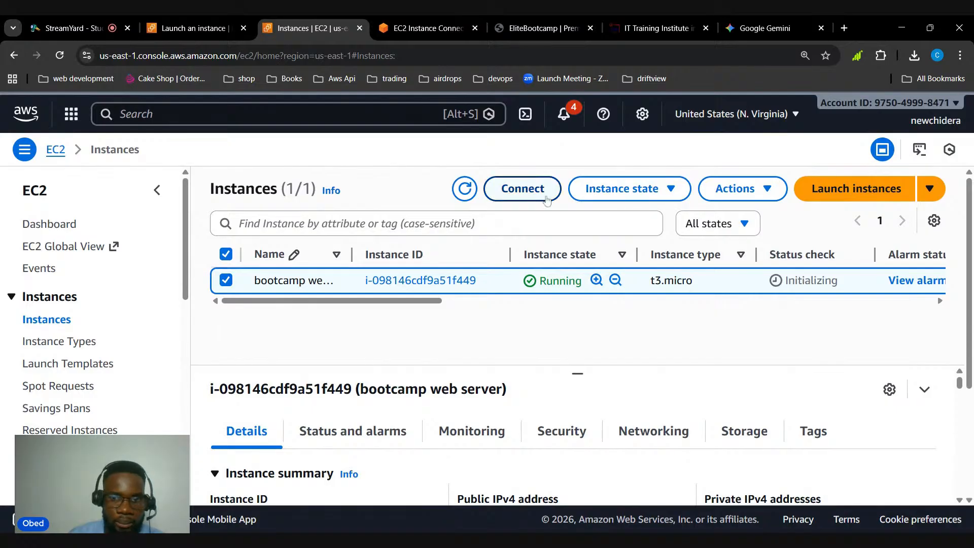
left_click(465, 189)
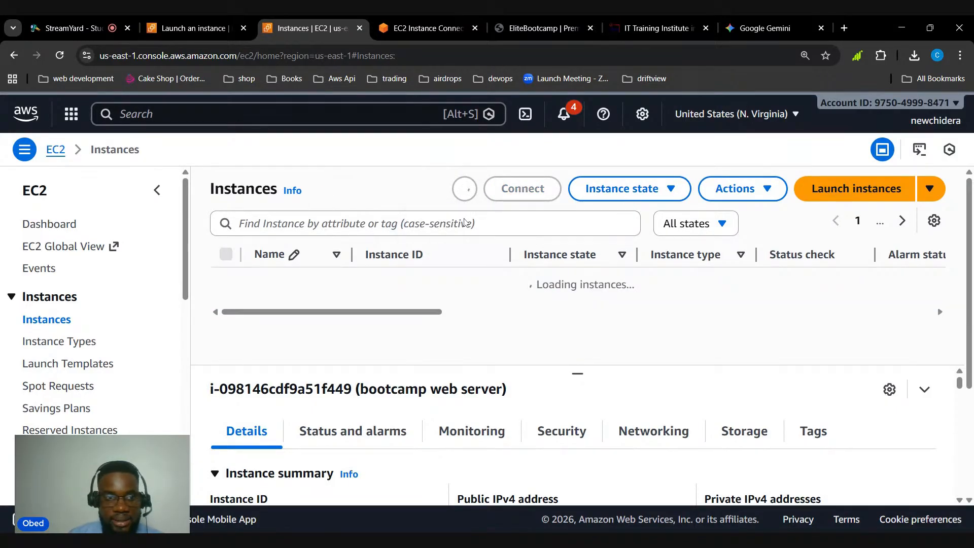
Search the AWS services for s3 and open the S3 console
left_click(208, 115)
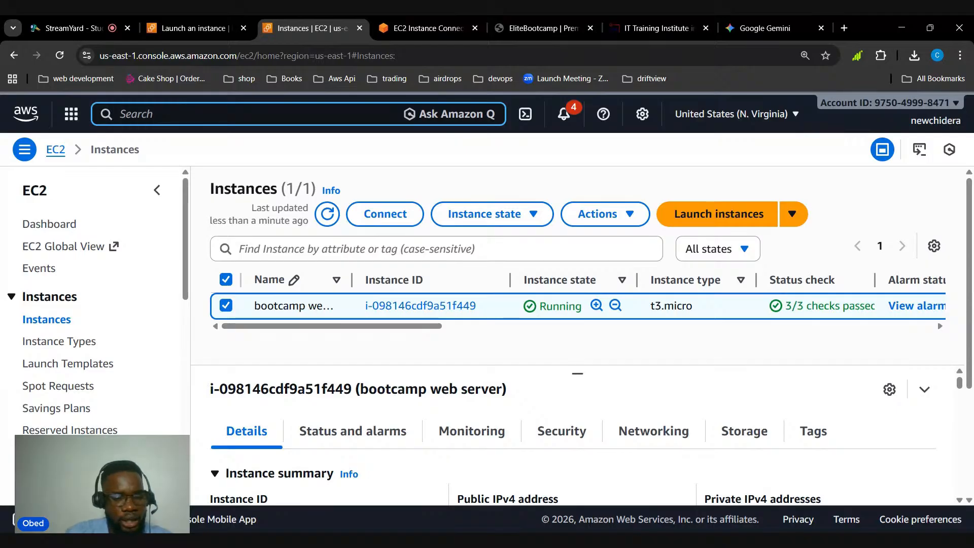
type("s3")
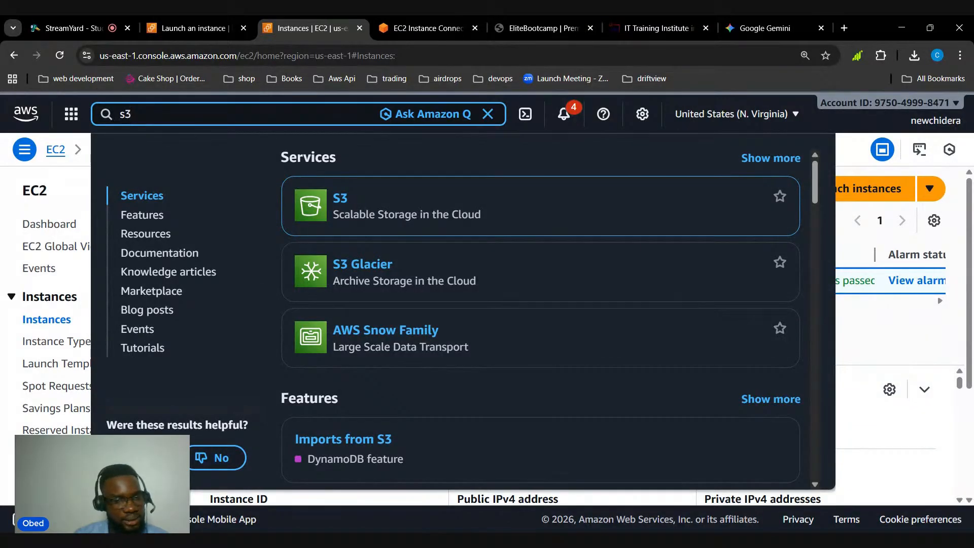
mouse_move(365, 200)
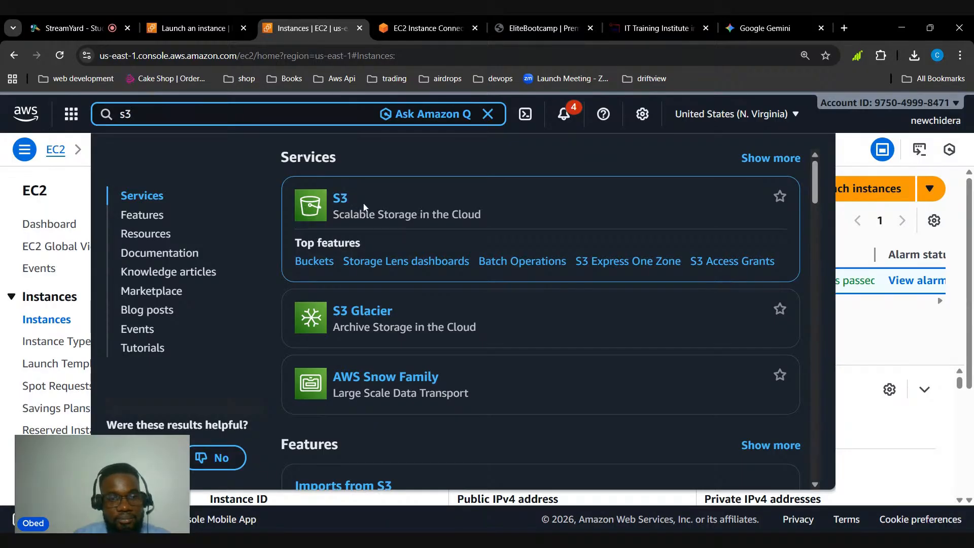
left_click(341, 201)
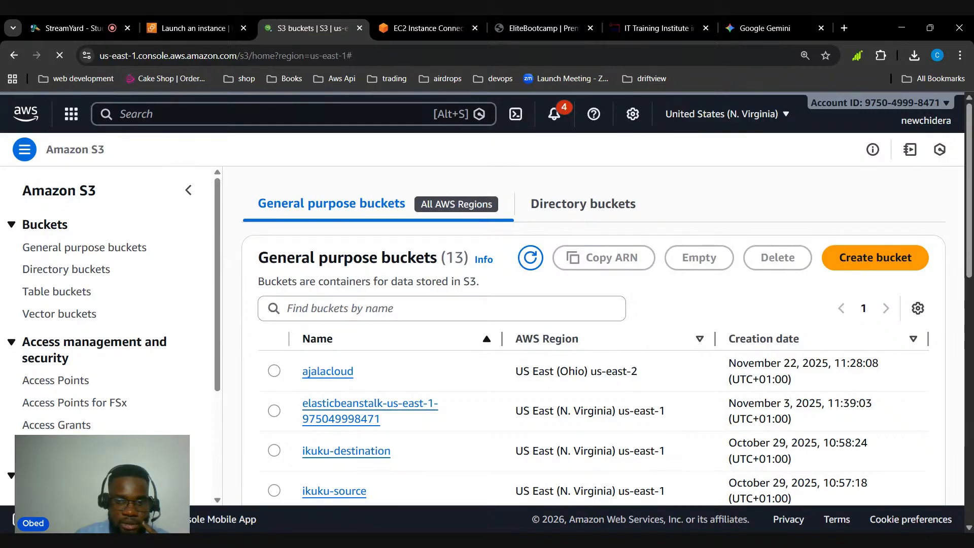
Start a new general purpose bucket and name it awsbootcampday2
left_click(875, 258)
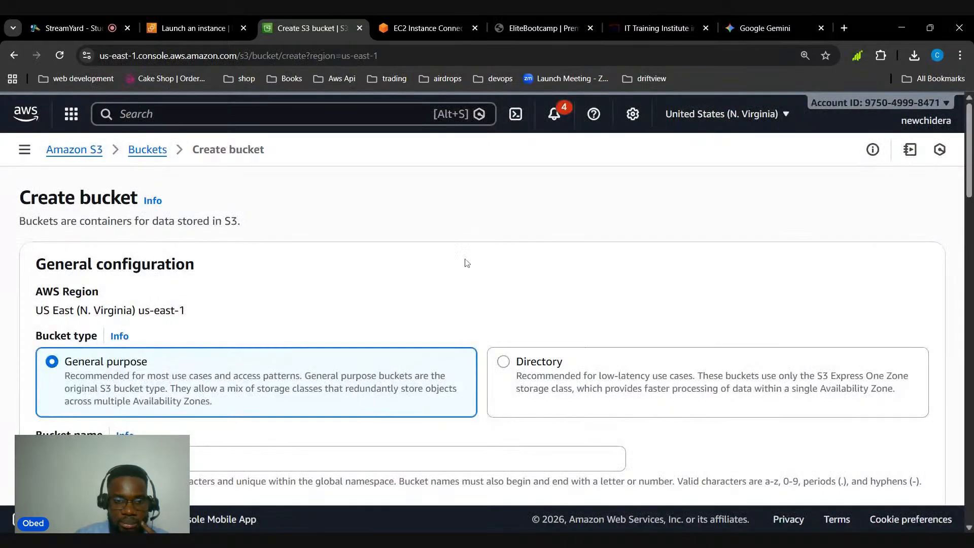
scroll(463, 262, "down", 3)
left_click(328, 260)
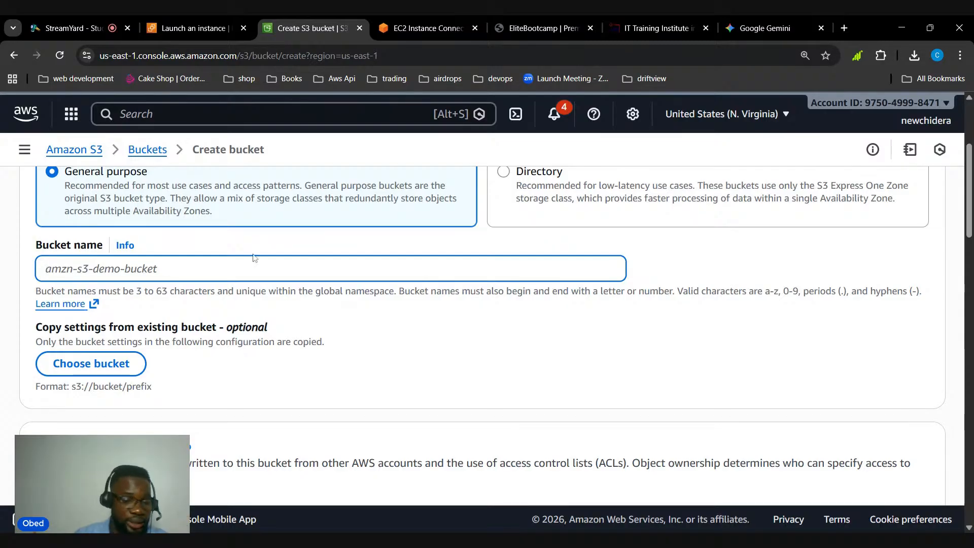
type("aws")
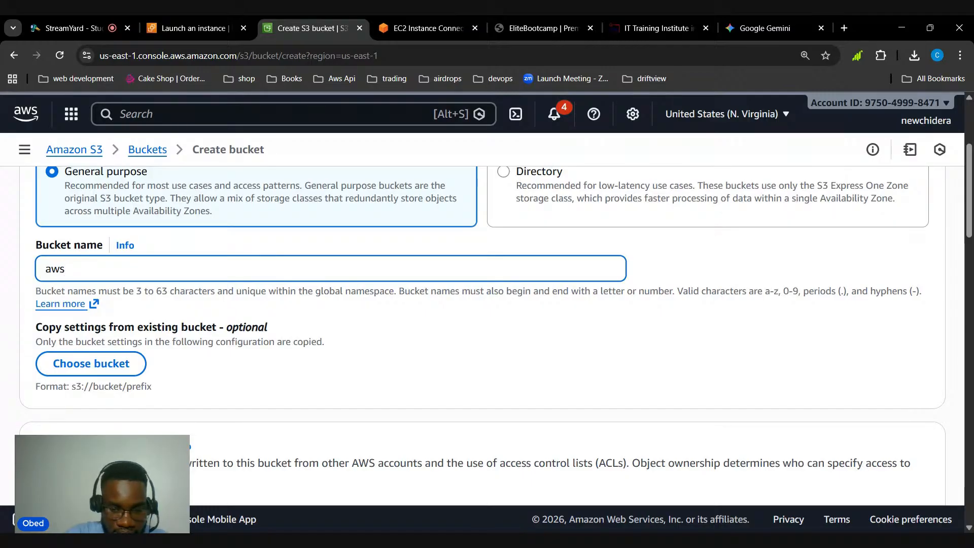
type("boot")
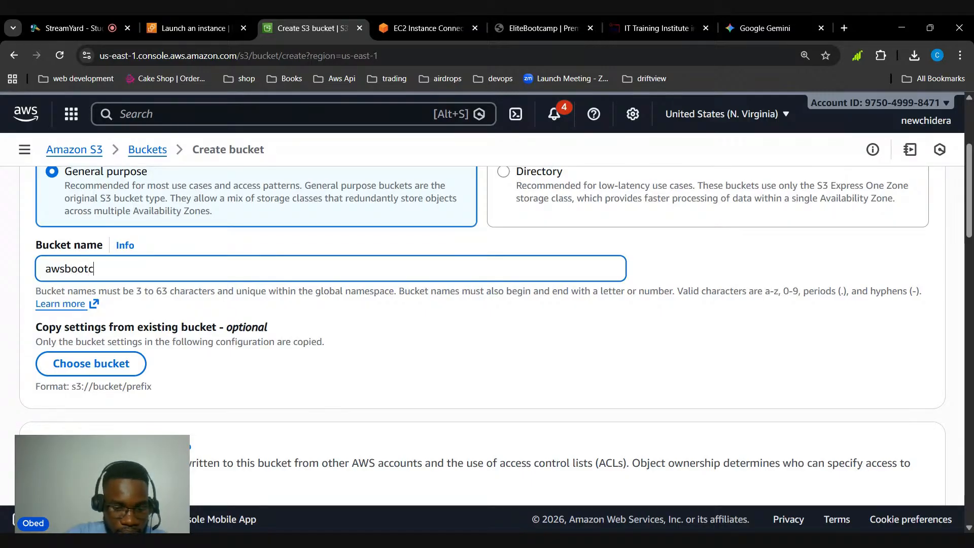
type("ca")
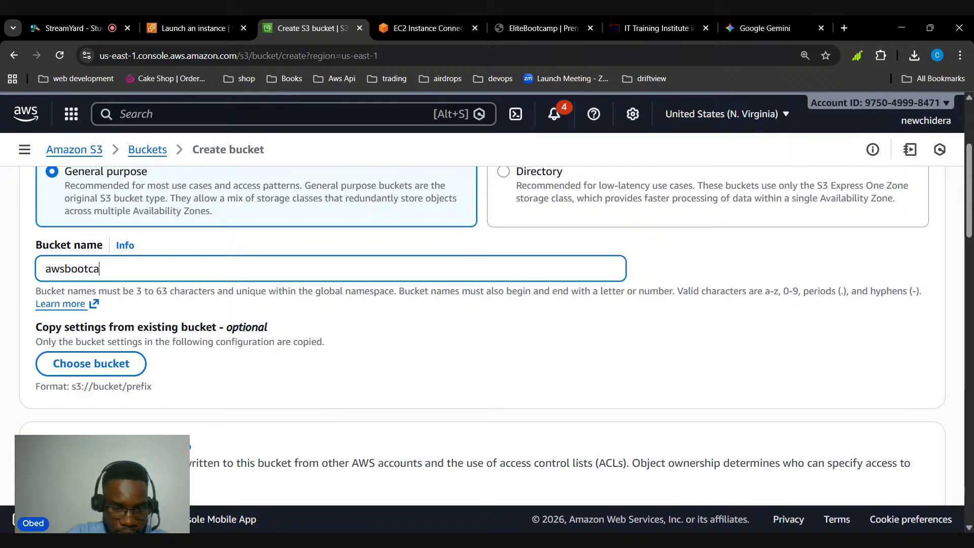
type("mpday2")
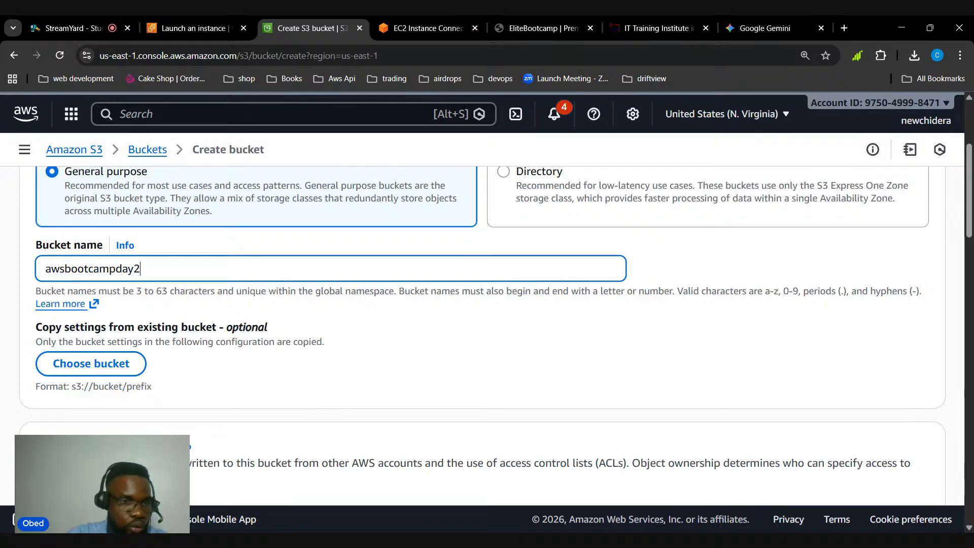
Review the remaining bucket settings, keep their defaults and try to create the bucket awsbootcampday2
scroll(233, 321, "down", 3)
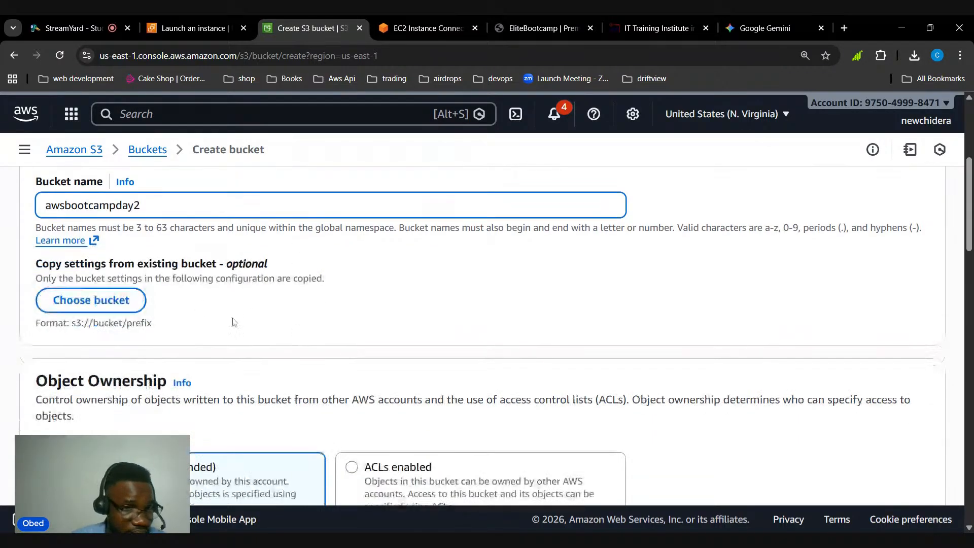
scroll(259, 331, "down", 7)
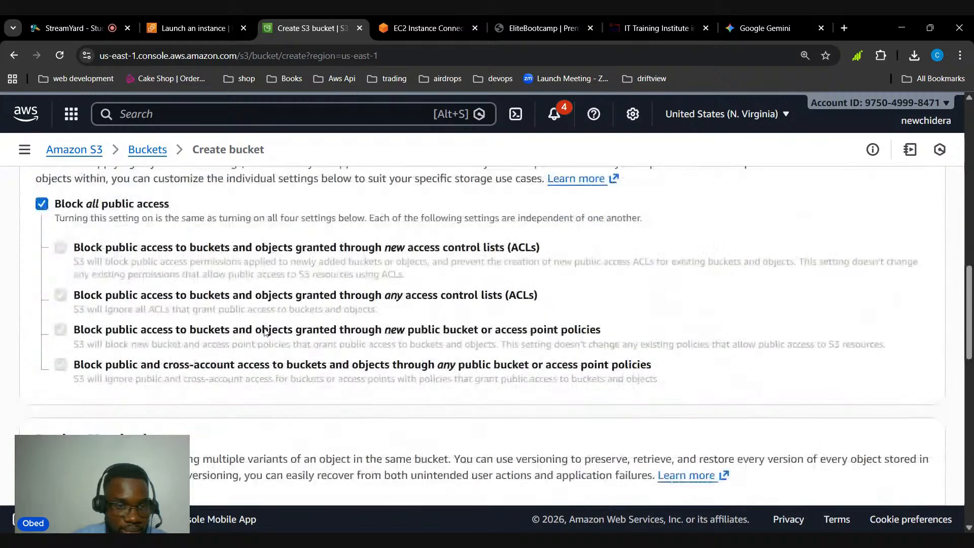
scroll(90, 270, "up", 5)
scroll(95, 274, "down", 15)
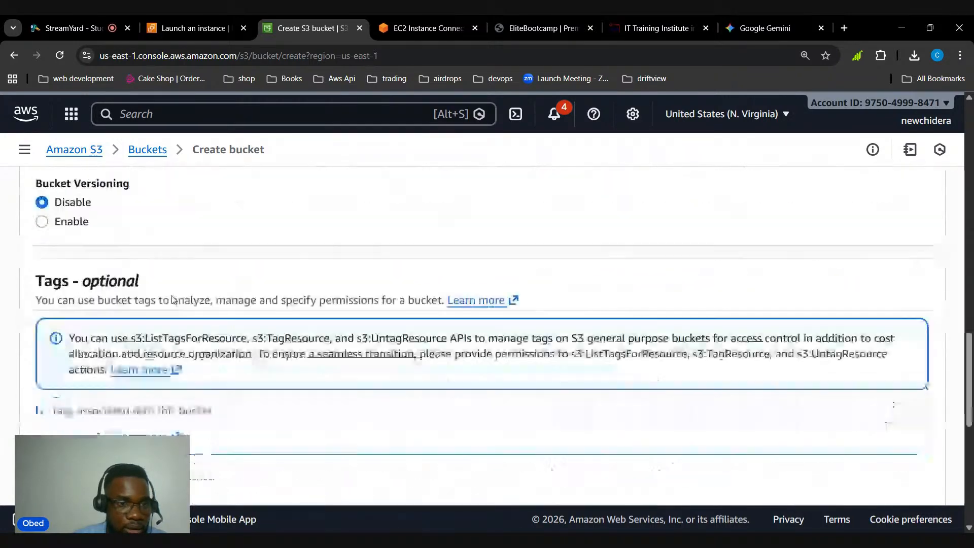
scroll(785, 356, "down", 2)
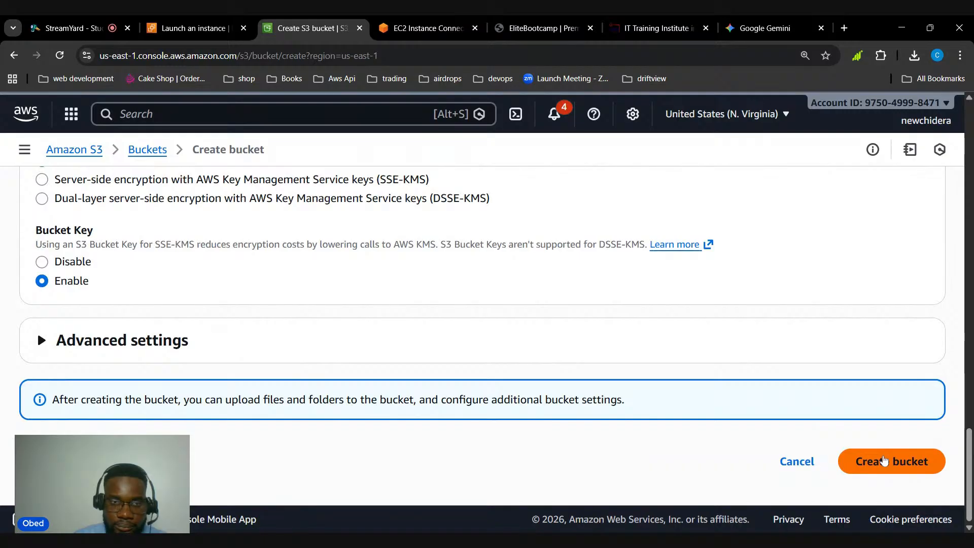
left_click(883, 471)
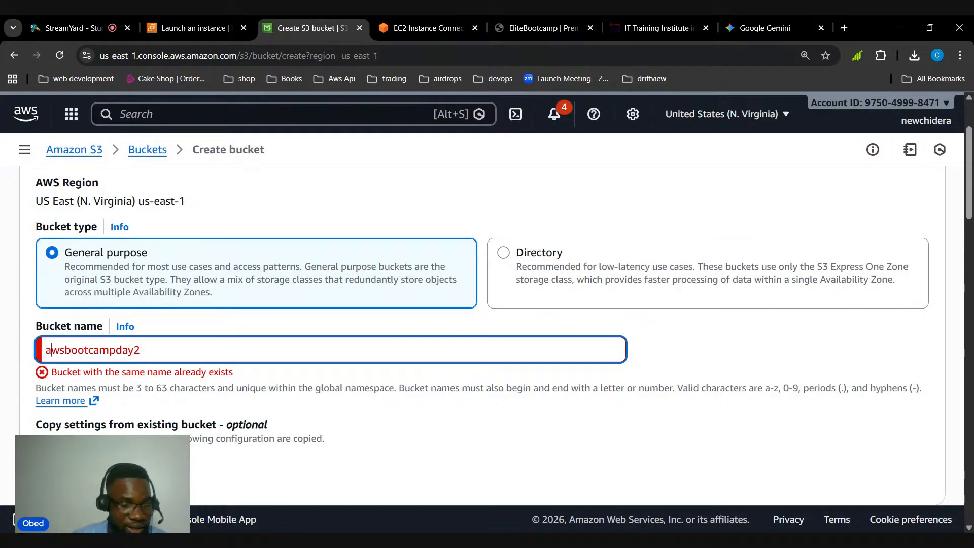
Prefix the bucket name with loctech, making it loctechawsbootcampday2, and create the bucket with default settings
type("loctech")
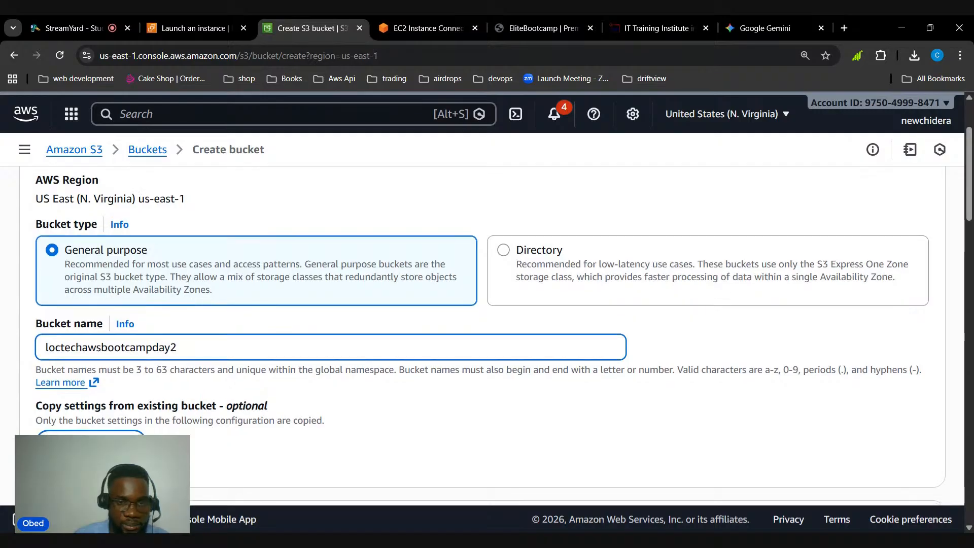
scroll(647, 463, "down", 20)
left_click(887, 461)
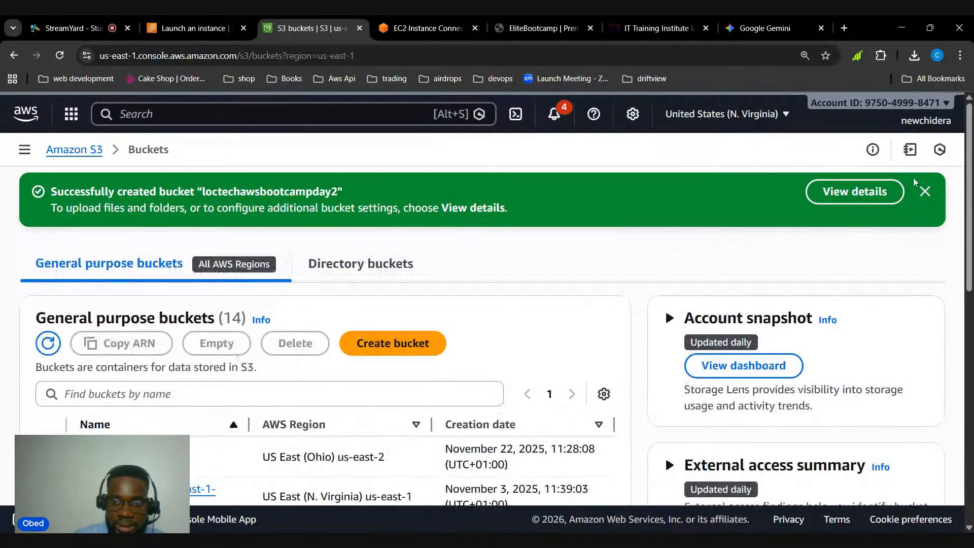
Open the details of bucket loctechawsbootcampday2 and start a new folder in it named pictures
left_click(816, 196)
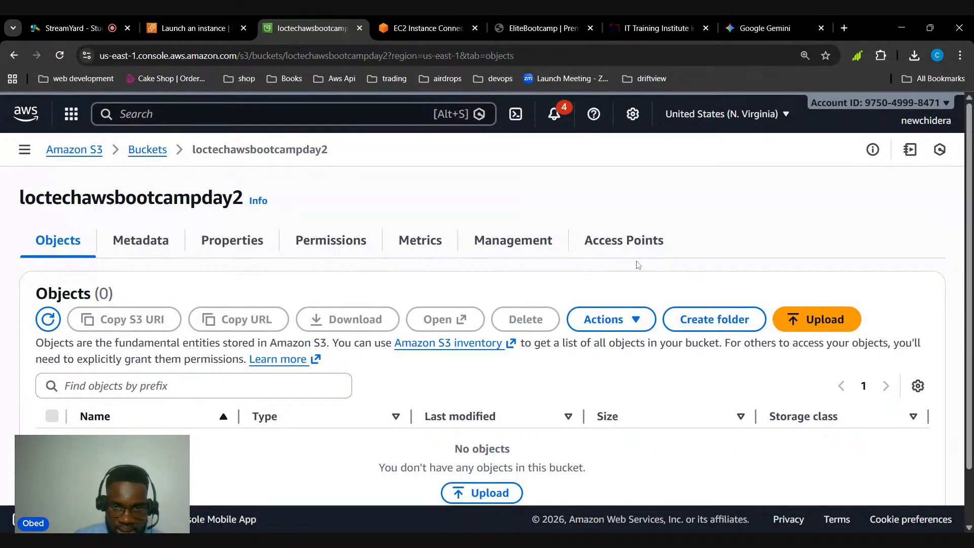
left_click(699, 319)
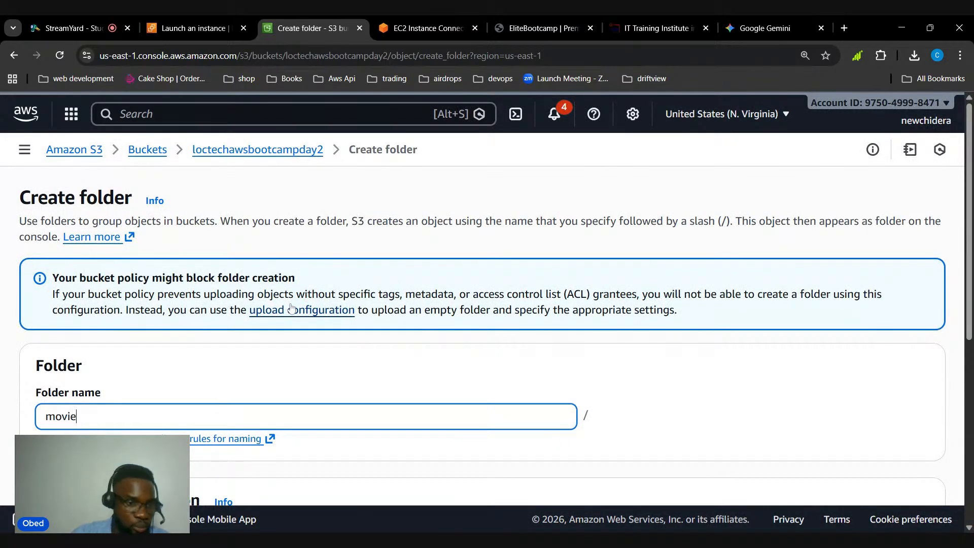
key("BackSpace")
key("BackSpace")
key("BackSpace")
type("p")
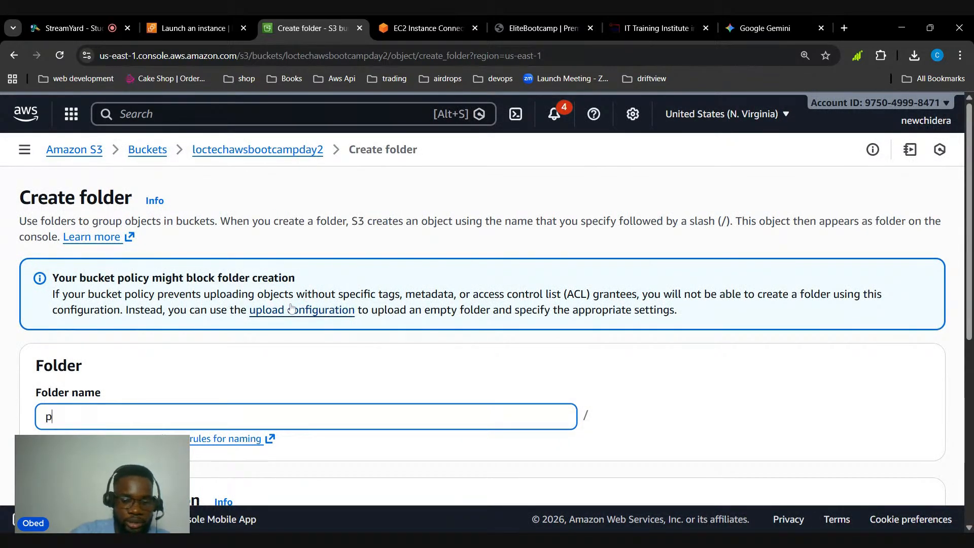
type("ictures")
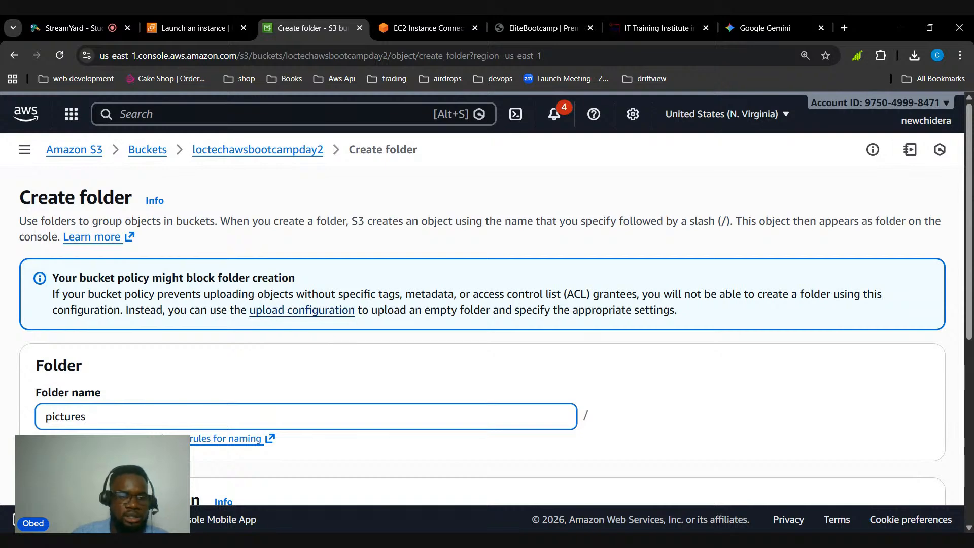
Review the server-side encryption options and create the pictures folder without specifying an encryption key
scroll(287, 311, "down", 3)
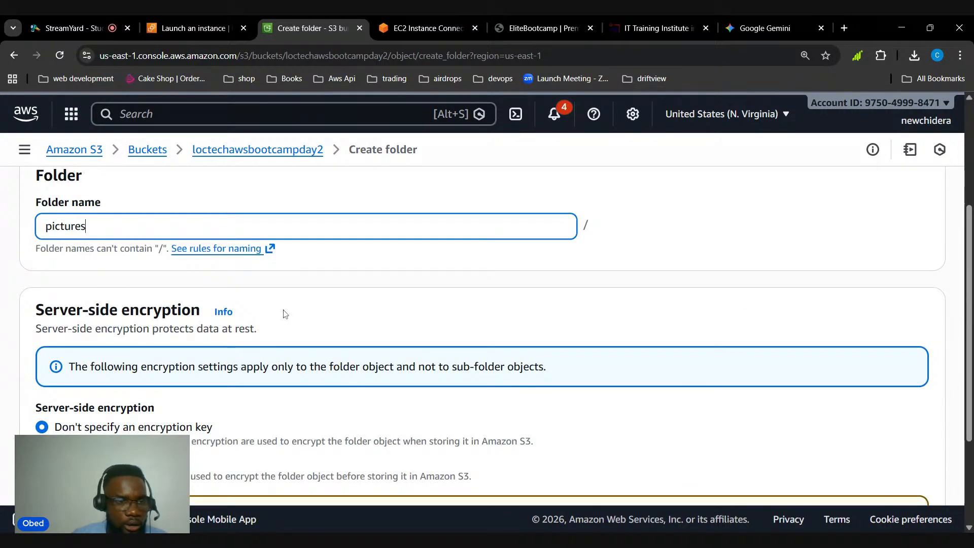
scroll(284, 313, "up", 2)
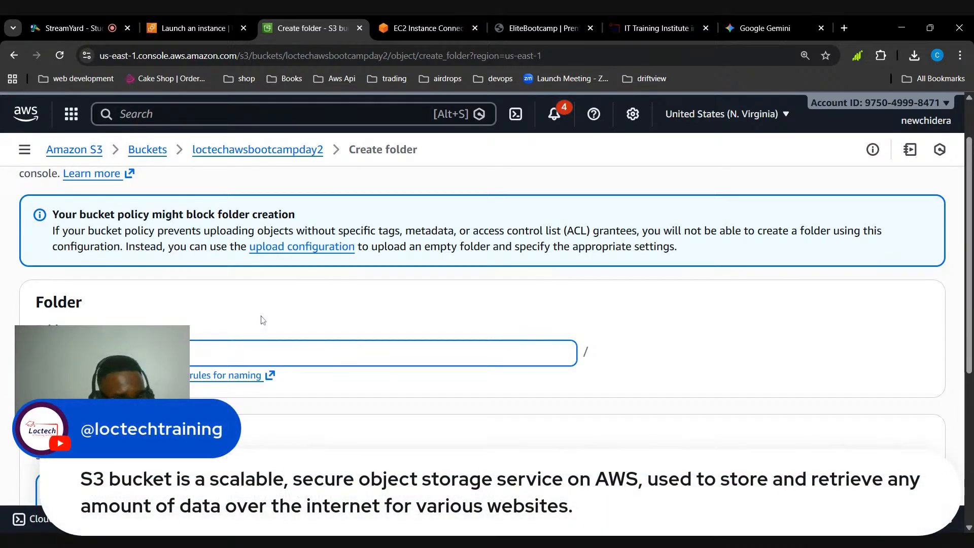
scroll(245, 320, "down", 3)
scroll(230, 320, "up", 2)
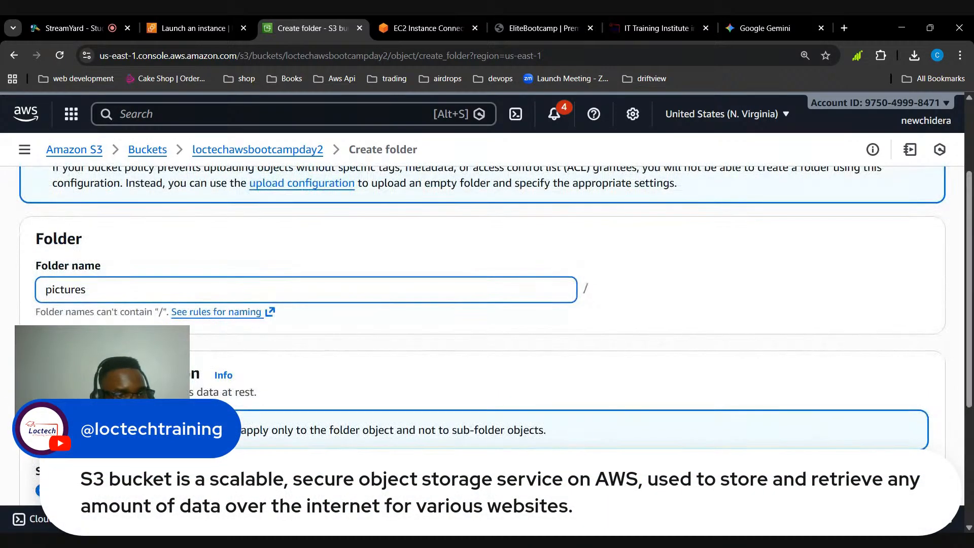
scroll(381, 336, "down", 3)
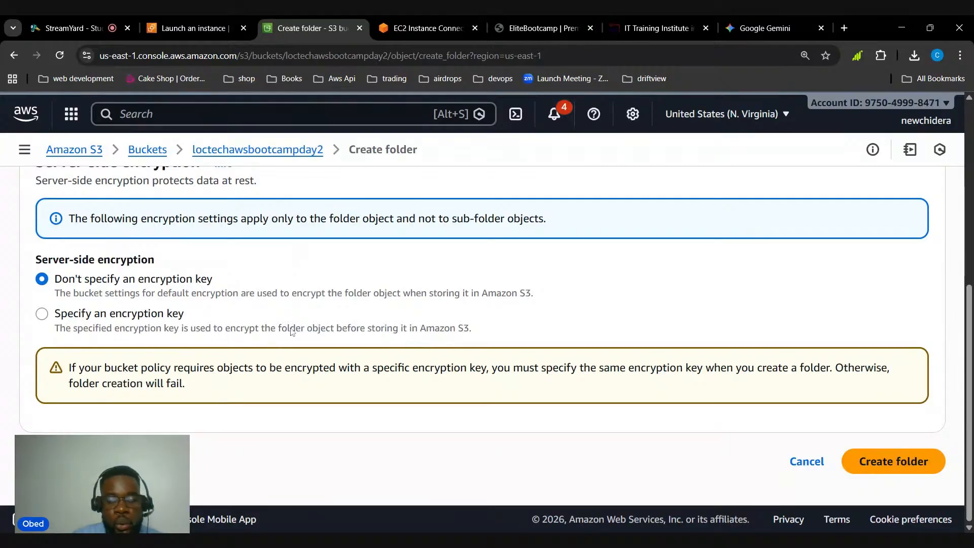
left_click(887, 461)
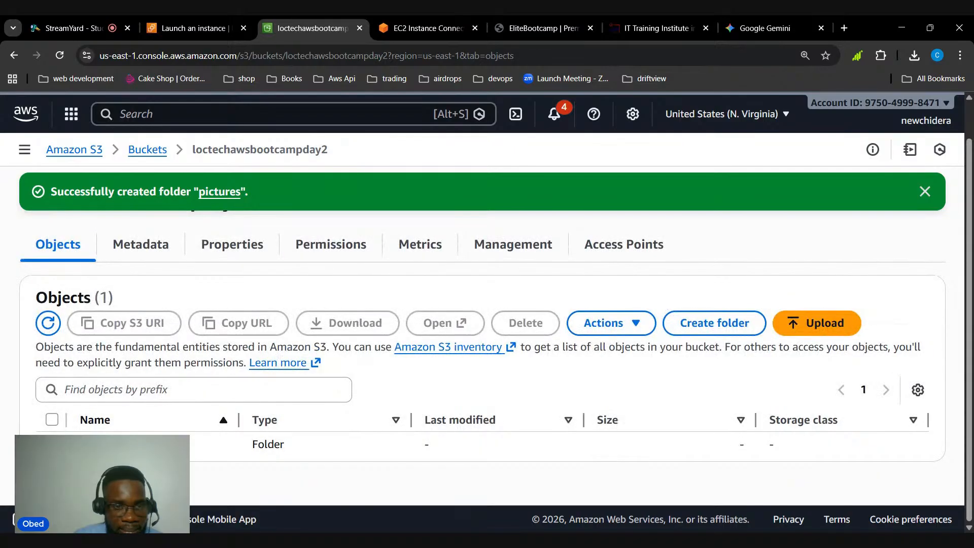
Open the pictures folder and upload the image Professional photo.jpg into it
left_click(102, 444)
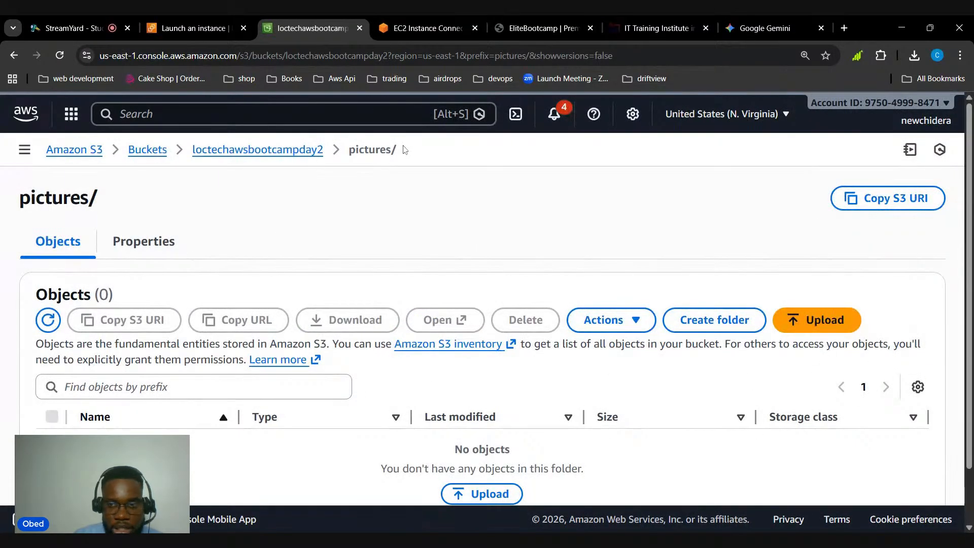
left_click(811, 322)
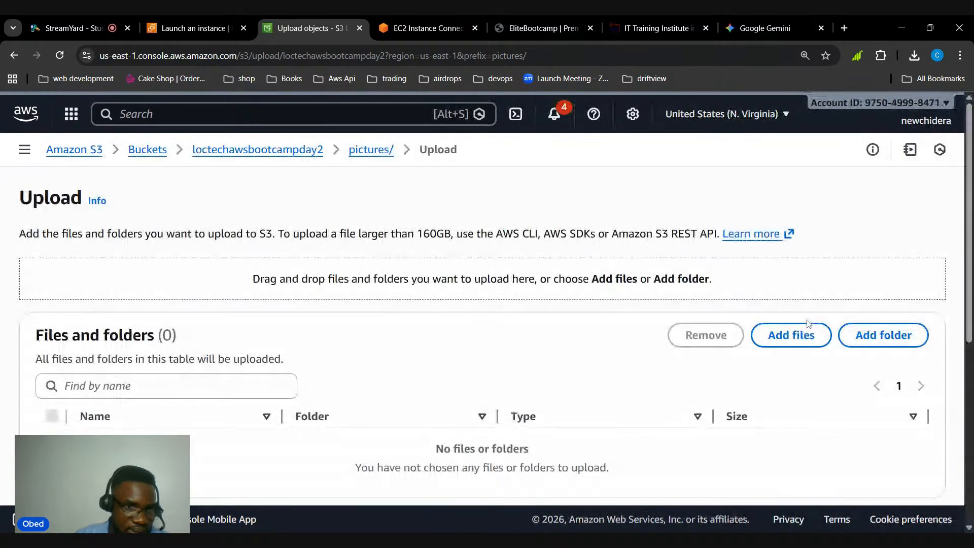
left_click(789, 337)
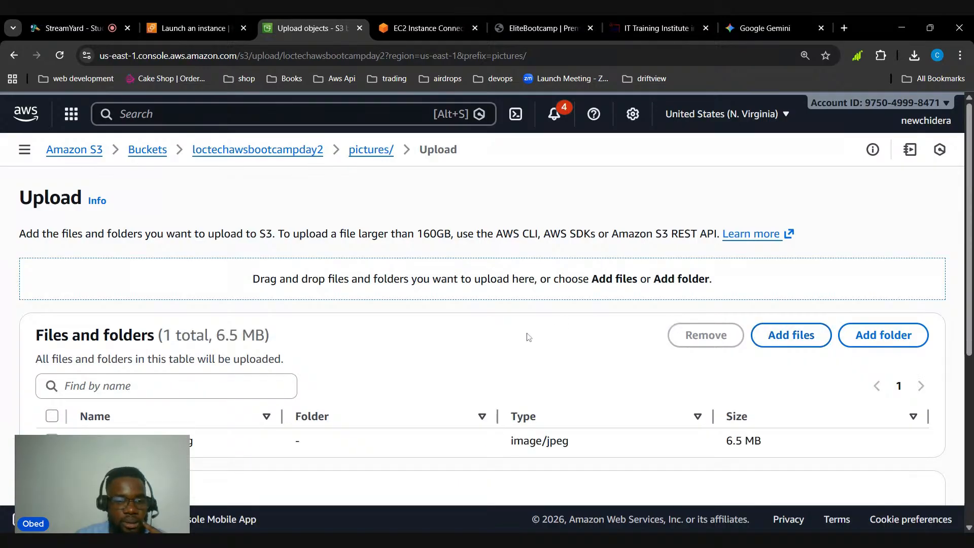
scroll(494, 349, "down", 5)
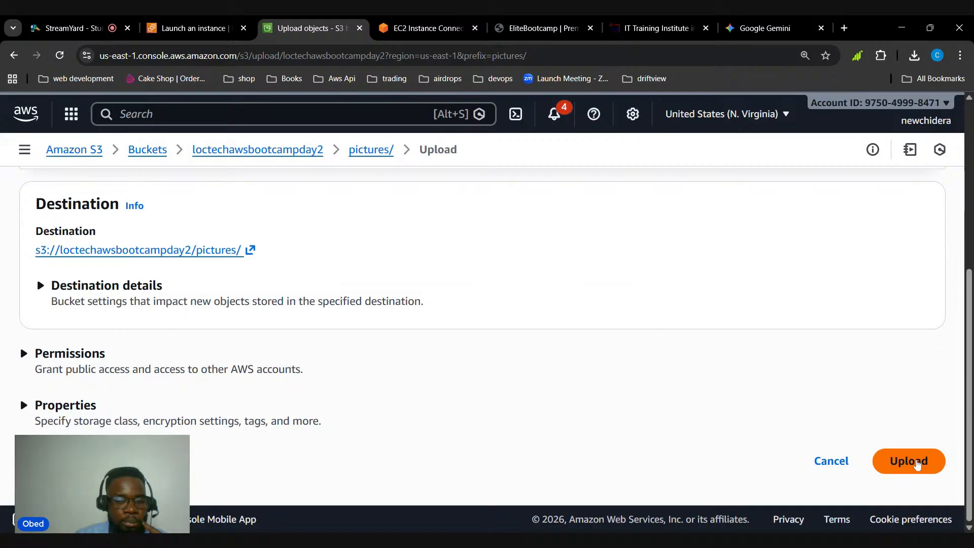
left_click(917, 464)
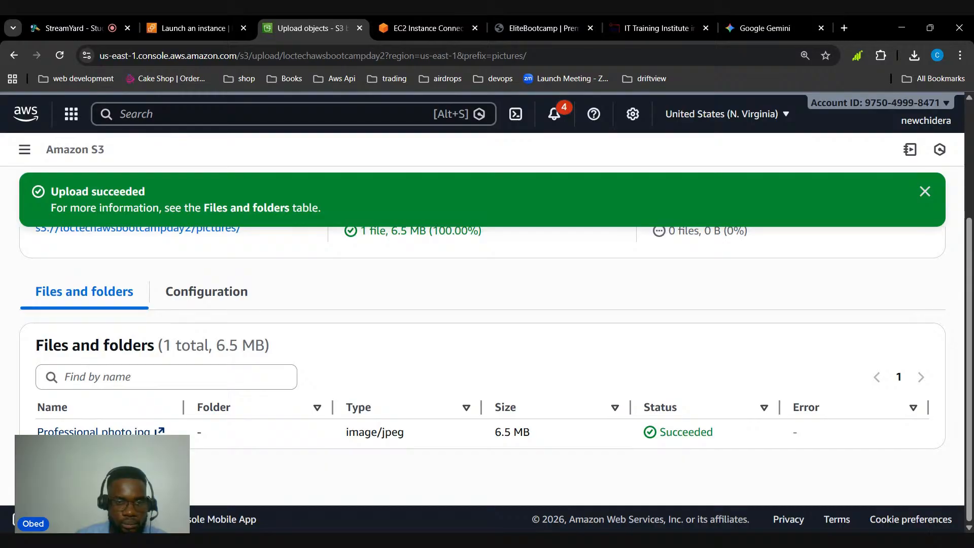
Return to the pictures folder from the upload status page and copy the object URL of Professional photo.jpg
left_click(94, 431)
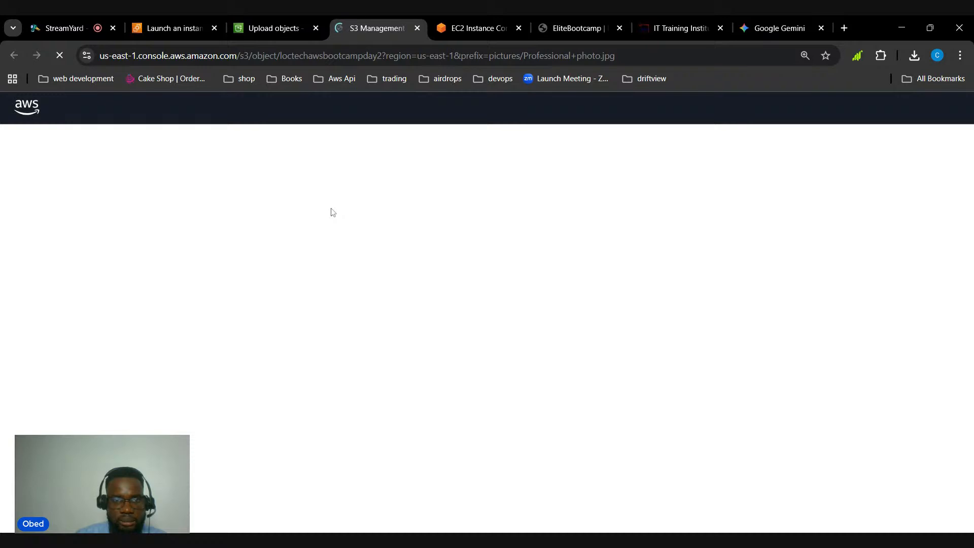
left_click(273, 14)
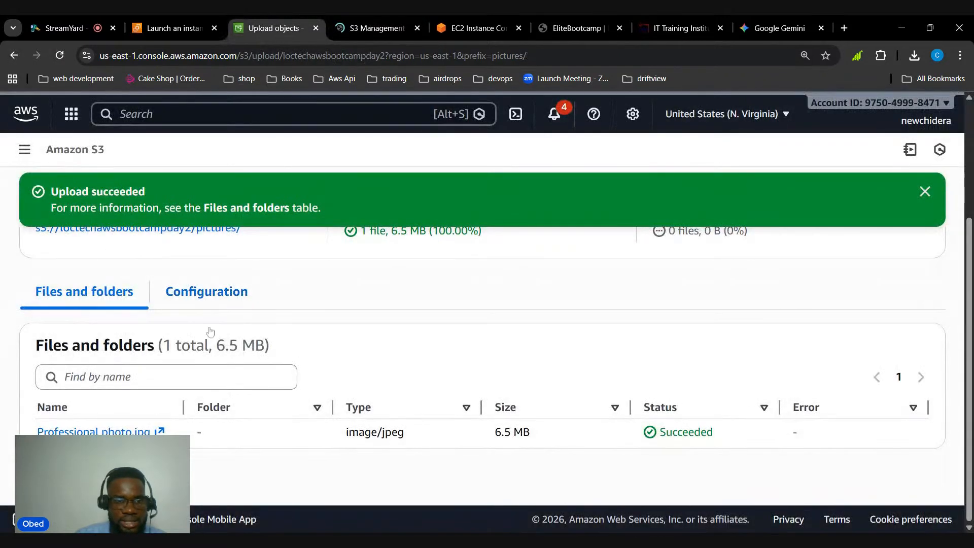
left_click(933, 197)
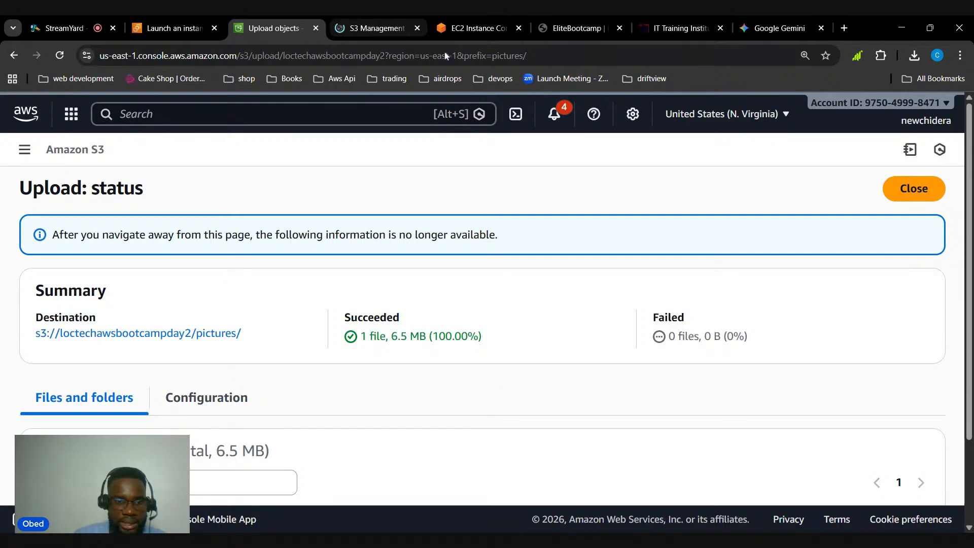
scroll(767, 200, "down", 2)
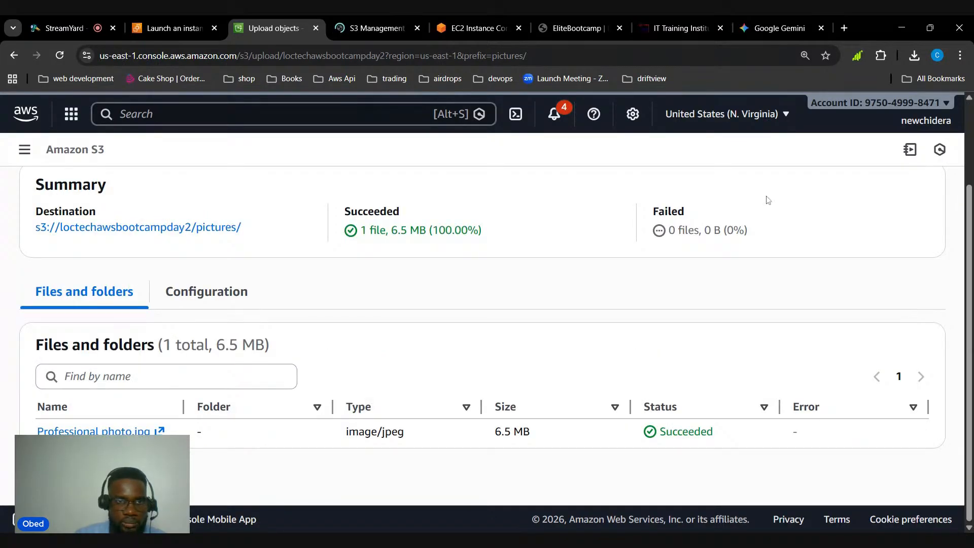
left_click(138, 227)
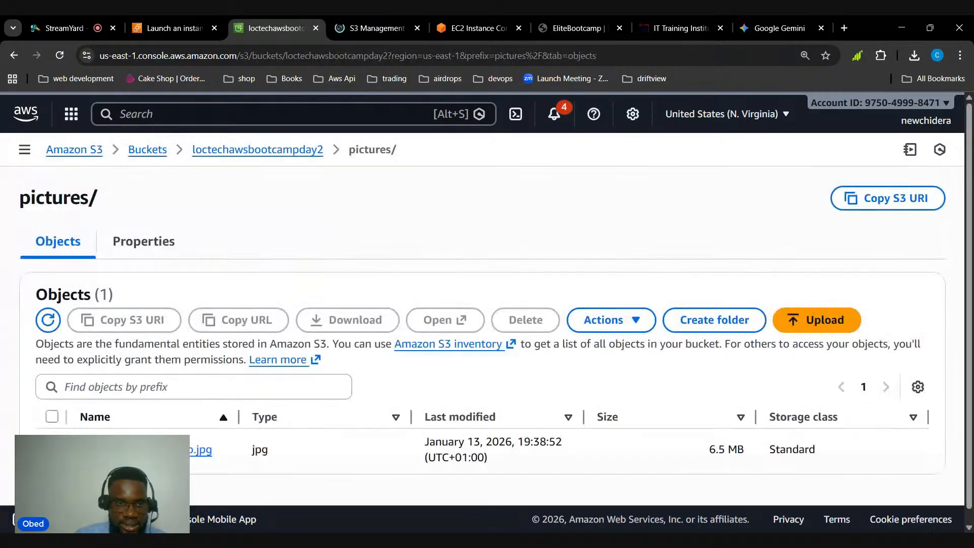
left_click(52, 449)
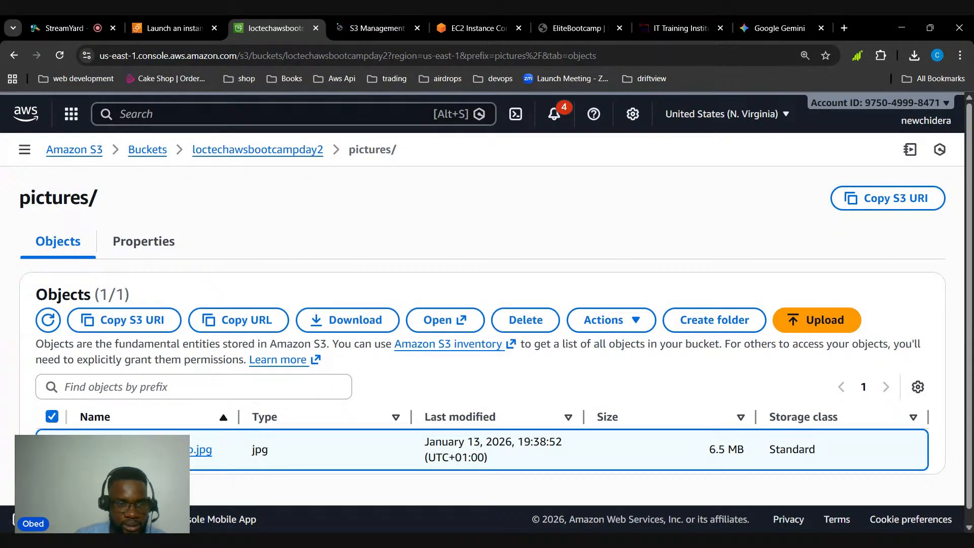
left_click(257, 320)
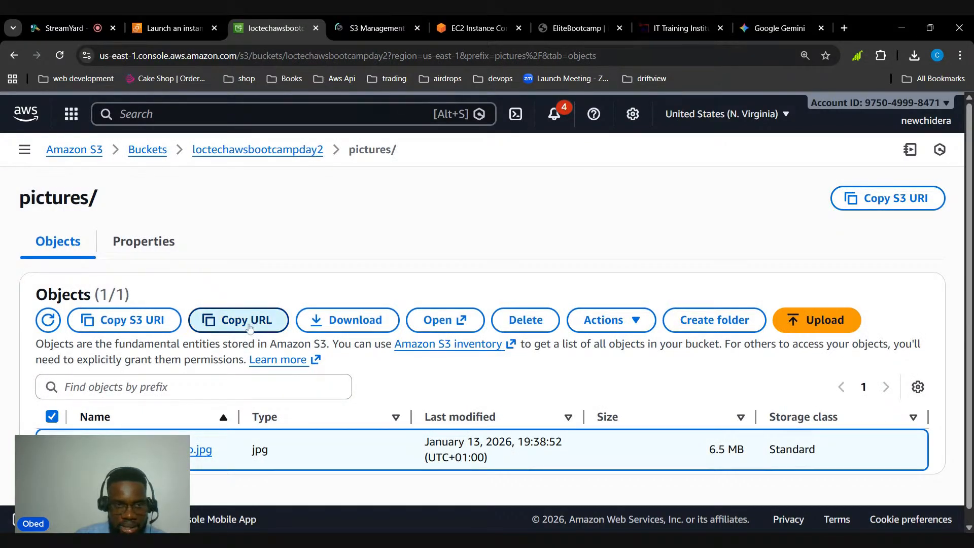
Load the copied object URL of Professional photo.jpg in a new browser tab and enlarge the page
left_click(844, 28)
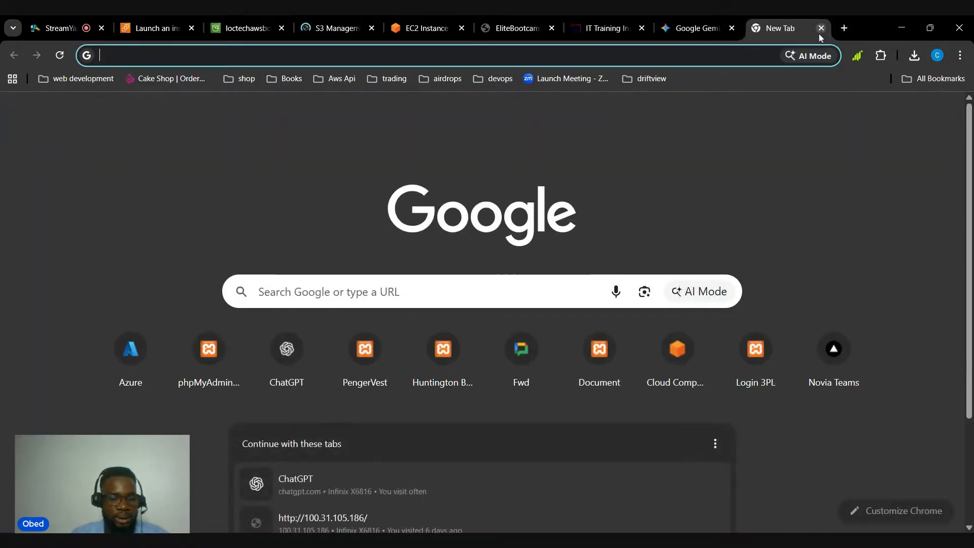
key("ctrl+v")
key("Return")
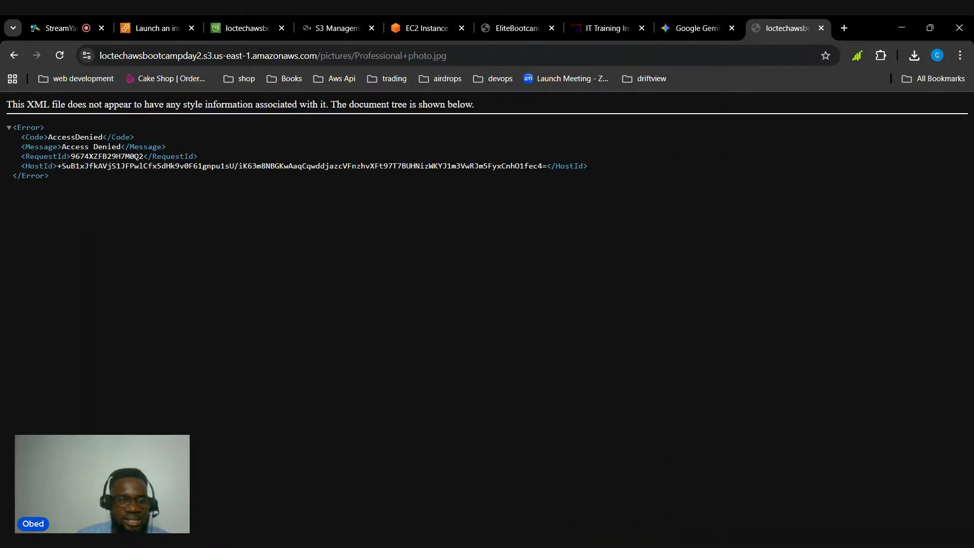
key("ctrl+plus")
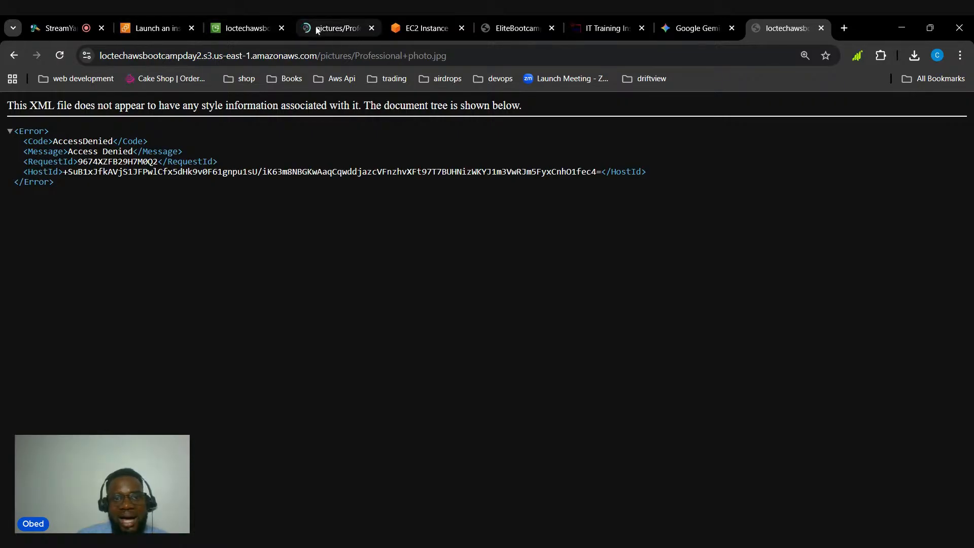
Go back to bucket loctechawsbootcampday2 and look through its properties, from bucket versioning to static website hosting
left_click(316, 30)
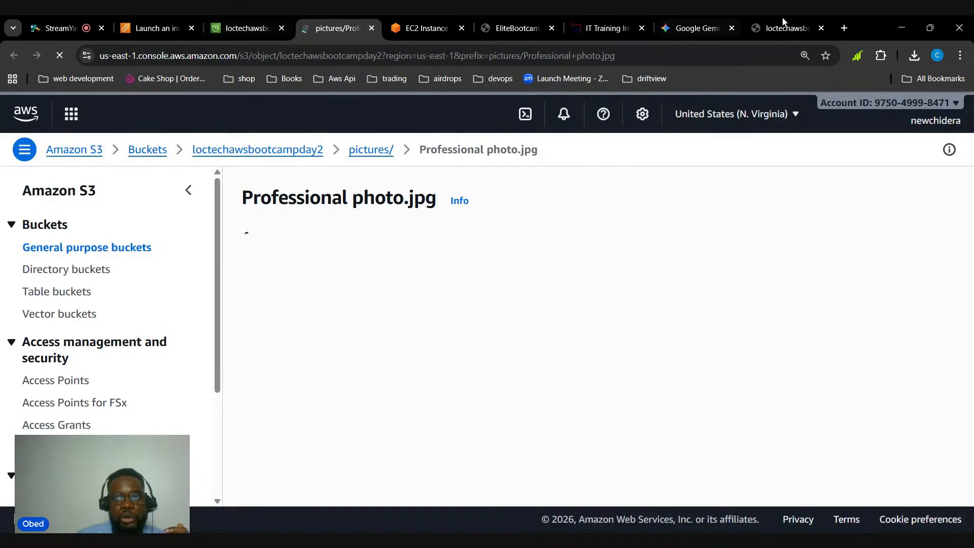
left_click(241, 27)
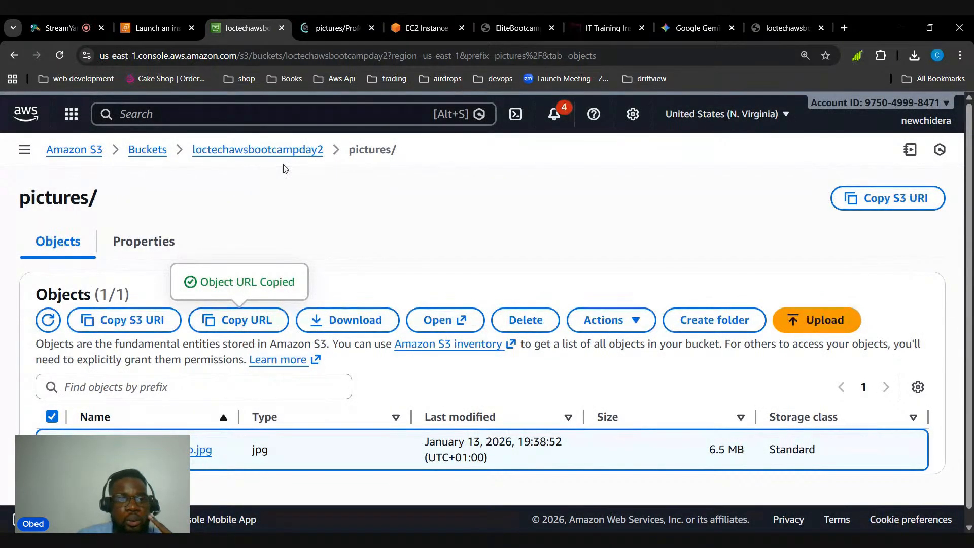
left_click(248, 152)
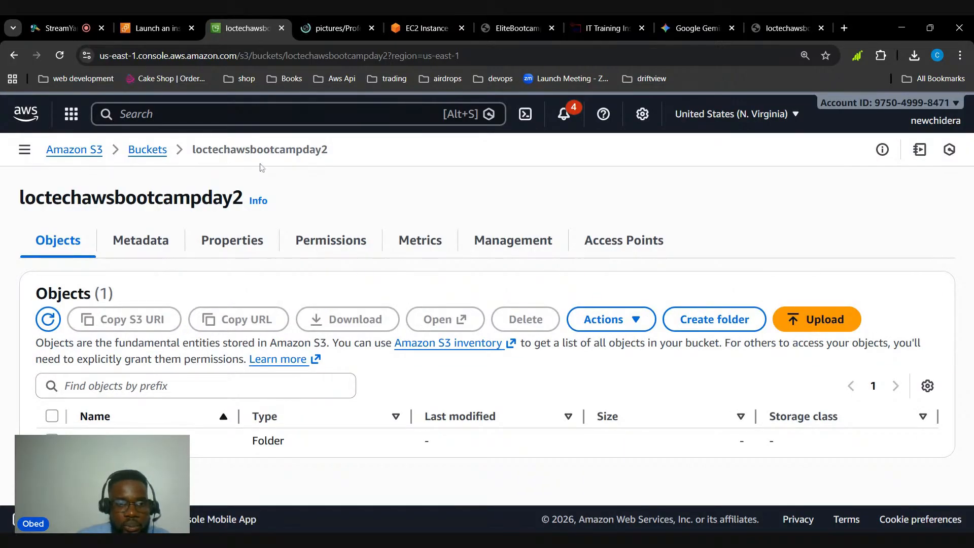
left_click(255, 244)
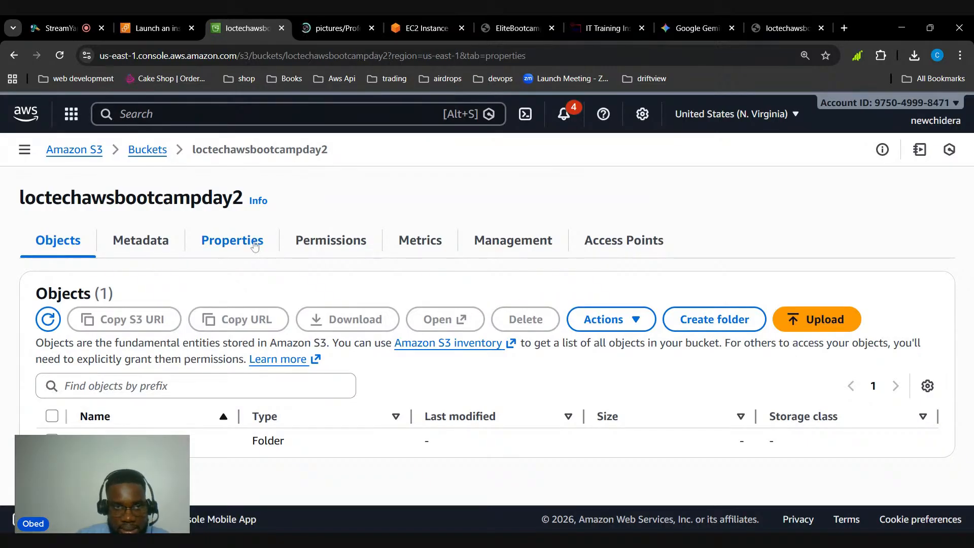
scroll(248, 251, "down", 15)
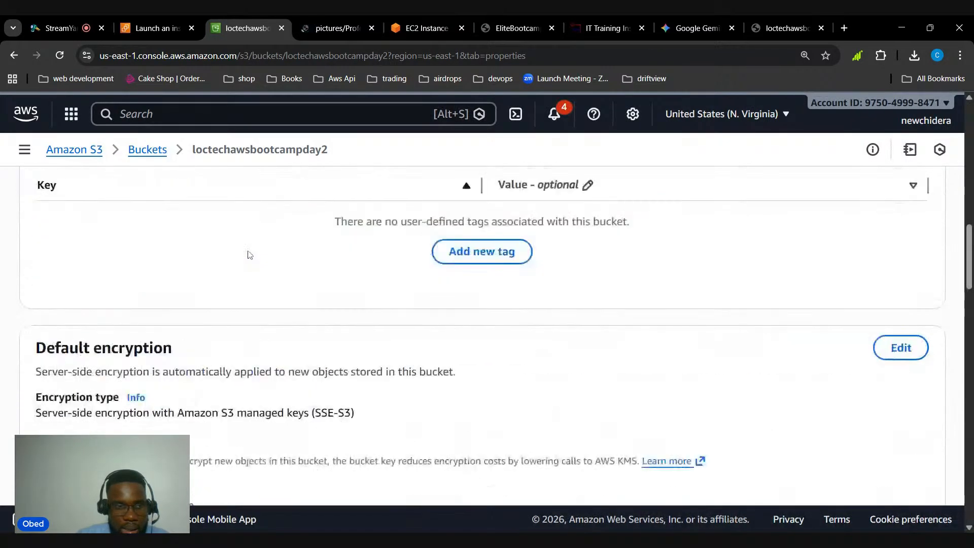
scroll(249, 247, "down", 5)
scroll(250, 247, "down", 5)
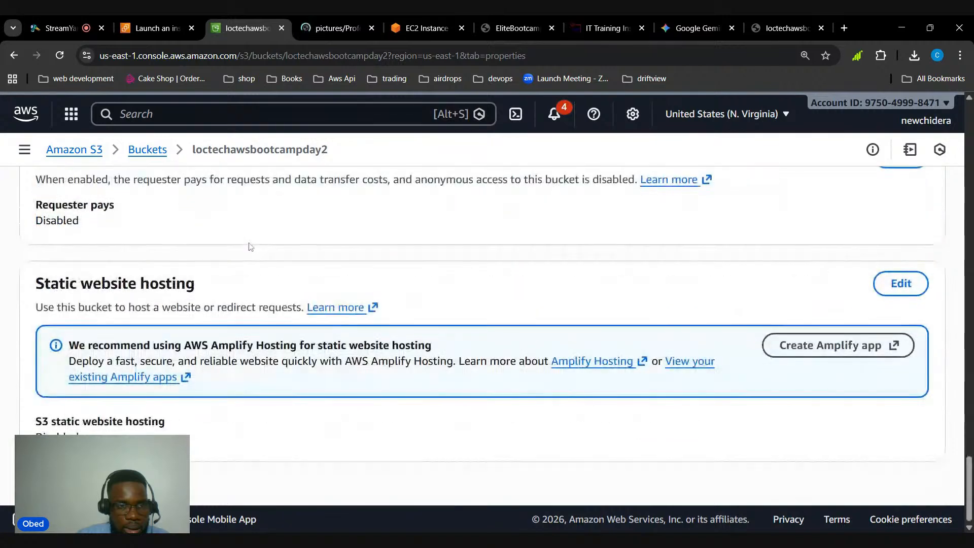
scroll(249, 246, "up", 20)
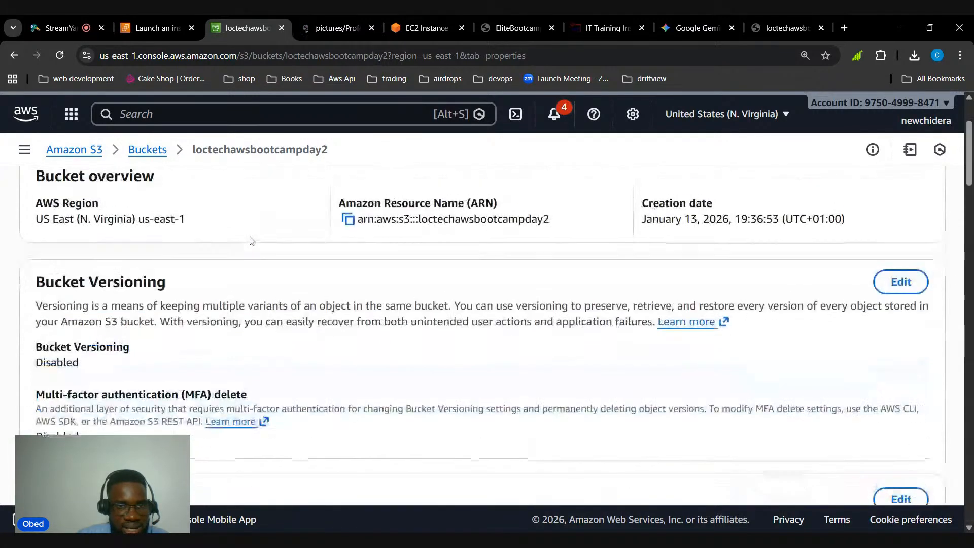
View the permissions of bucket loctechawsbootcampday2 and recheck the response shown at the photo's object URL
left_click(330, 245)
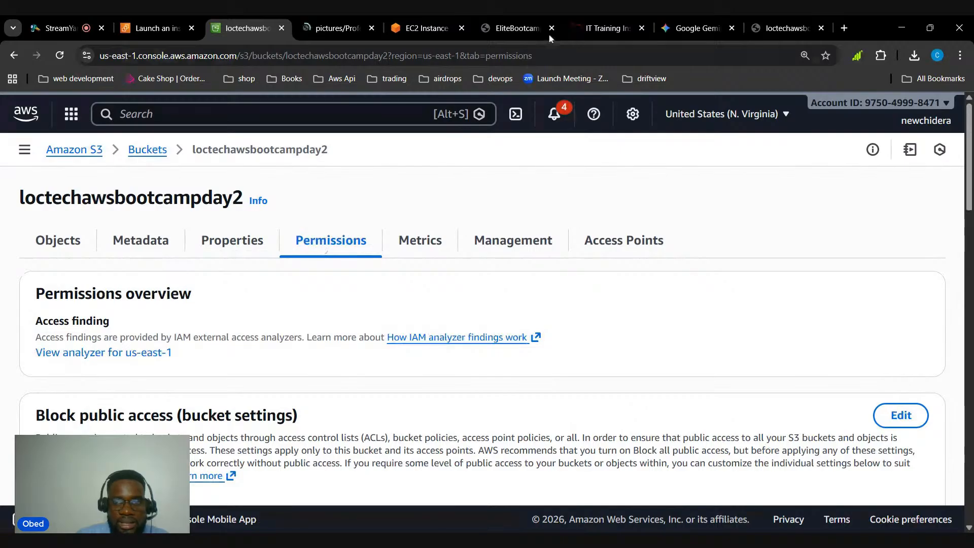
left_click(768, 30)
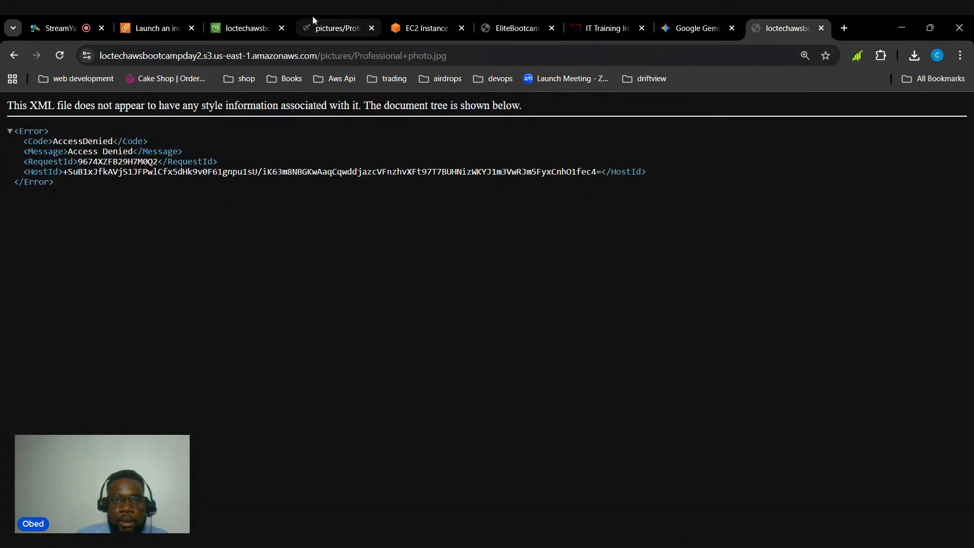
left_click(247, 28)
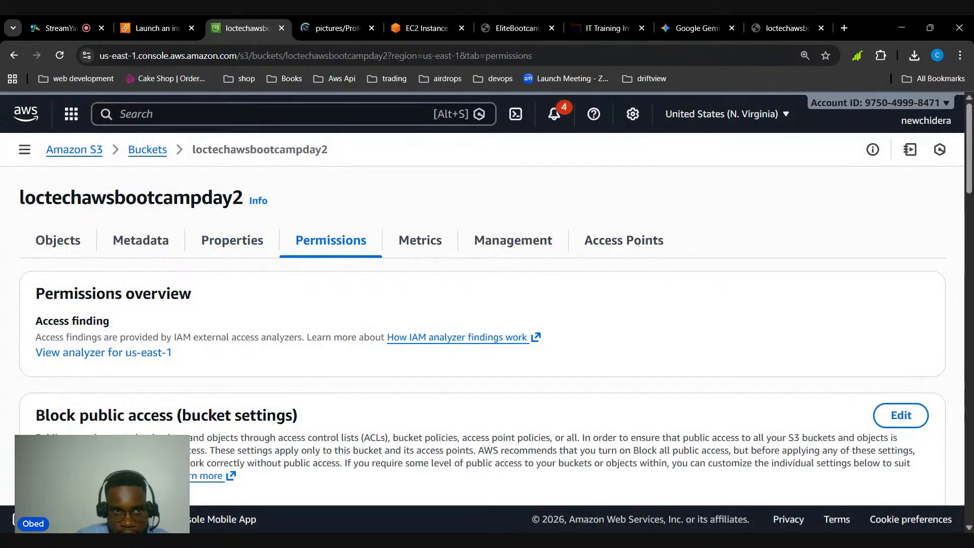
left_click_drag(193, 150, 332, 160)
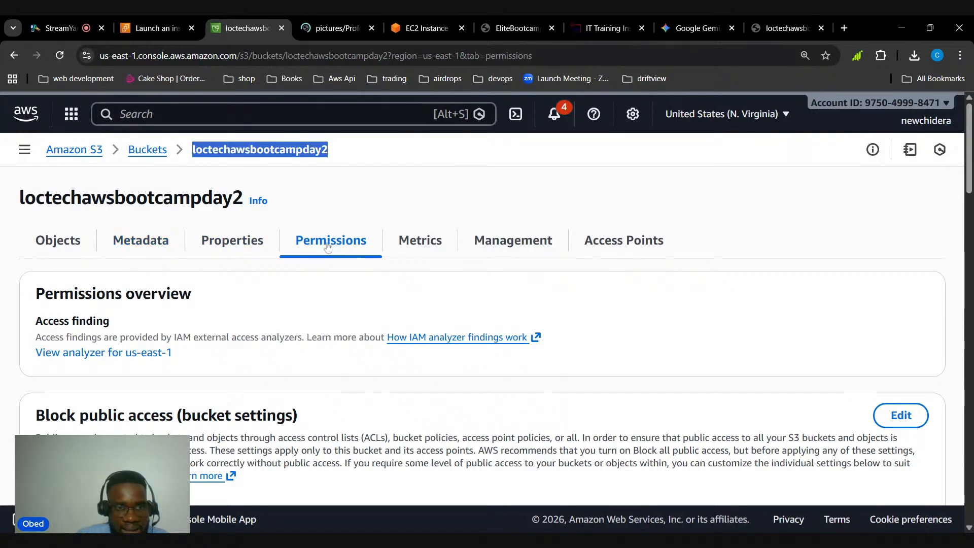
Edit the bucket's Block public access settings and turn off Block all public access, including its four individual settings
scroll(340, 247, "down", 2)
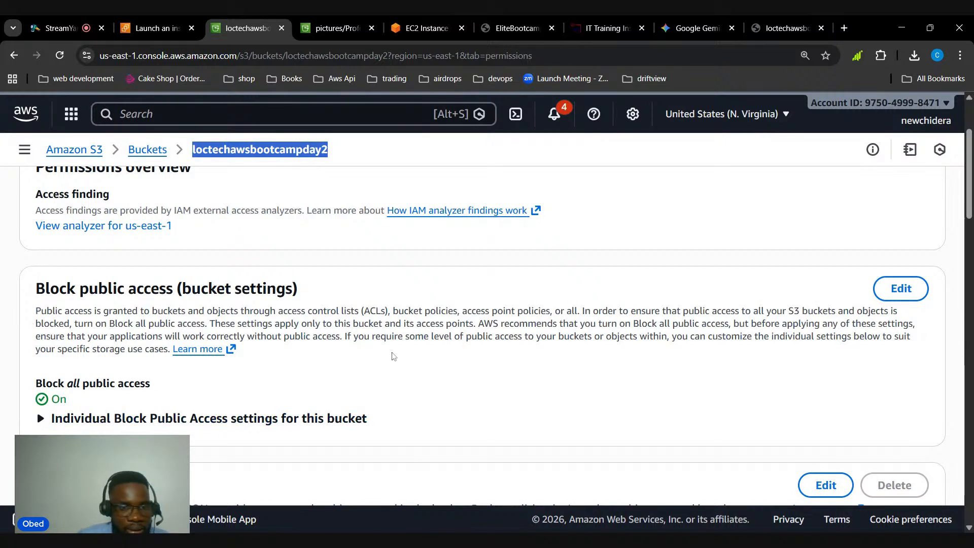
left_click(901, 288)
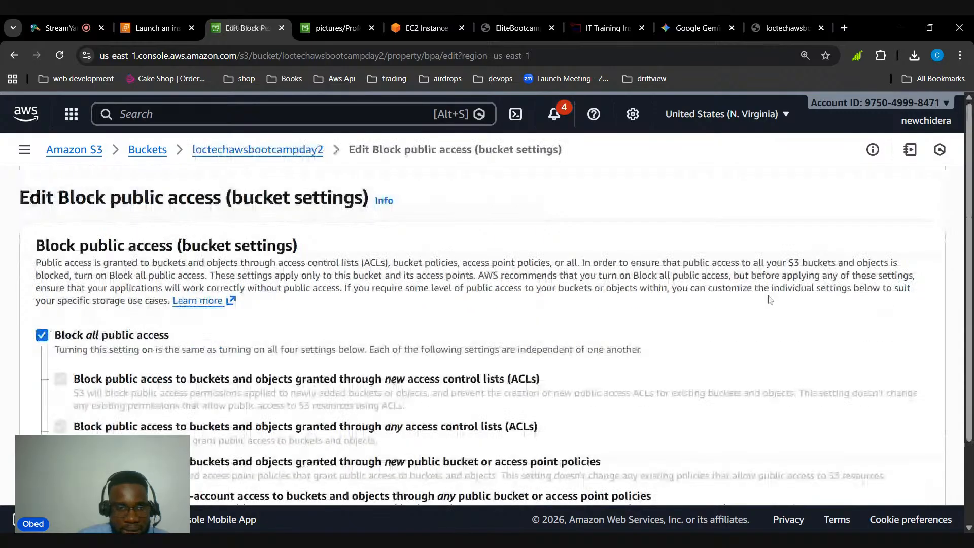
left_click(42, 336)
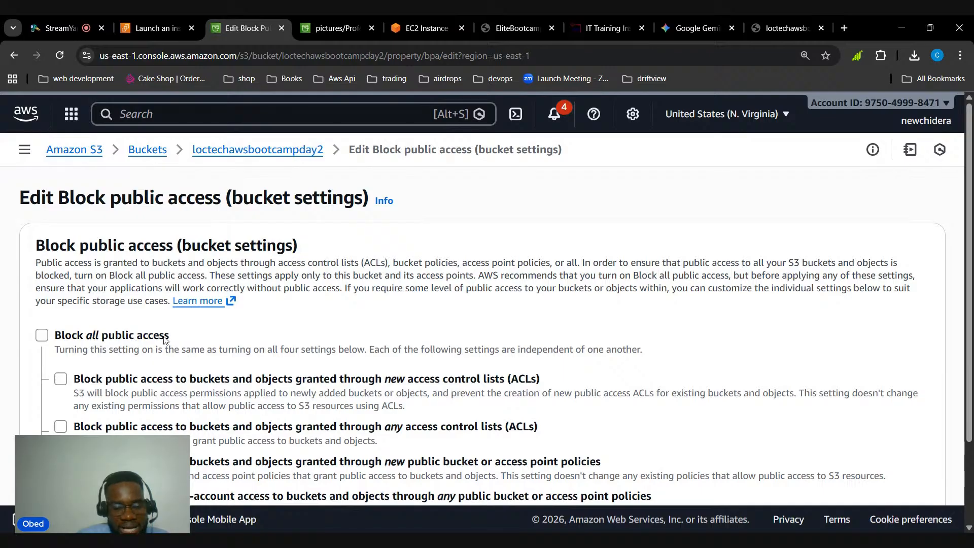
scroll(164, 339, "down", 1)
scroll(164, 339, "down", 2)
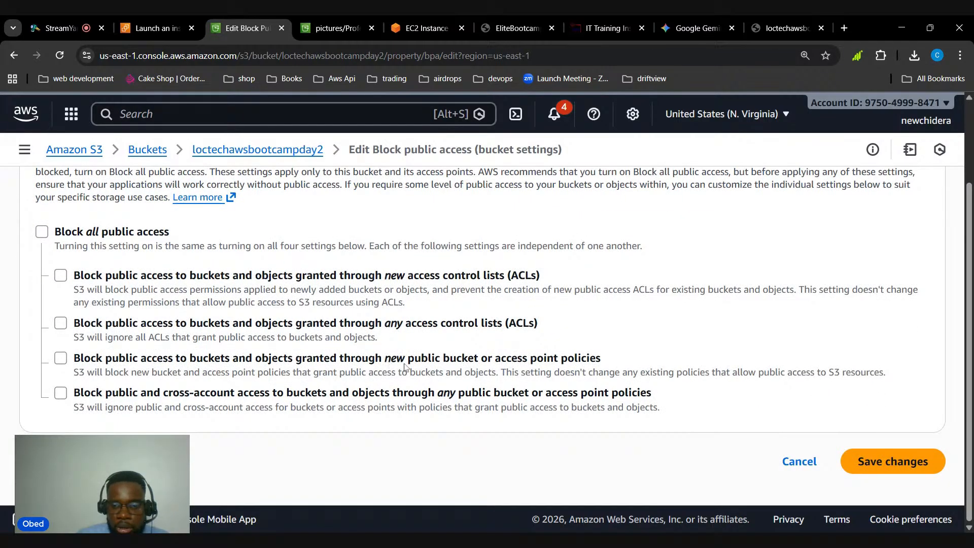
Save the Block public access changes and approve them by entering confirm
left_click(868, 461)
left_click(485, 356)
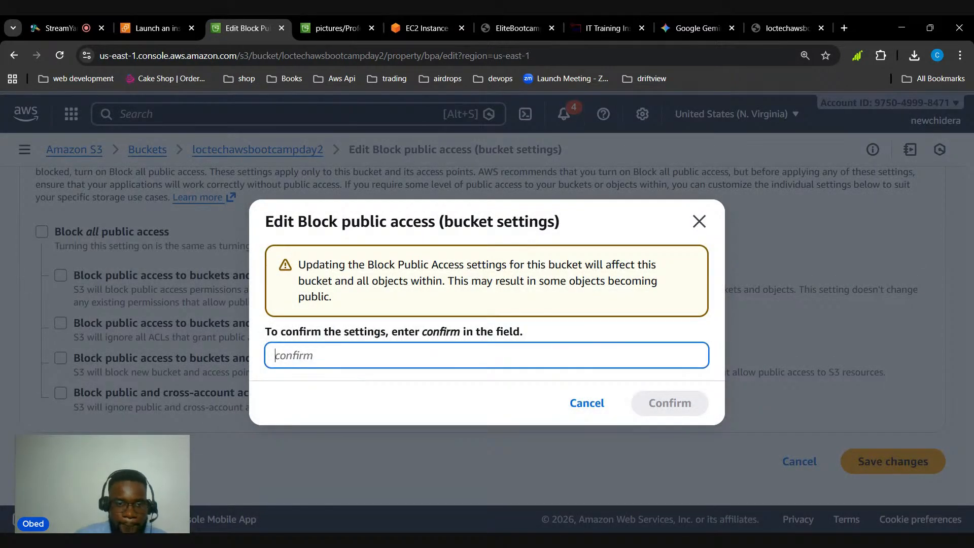
type("confirm")
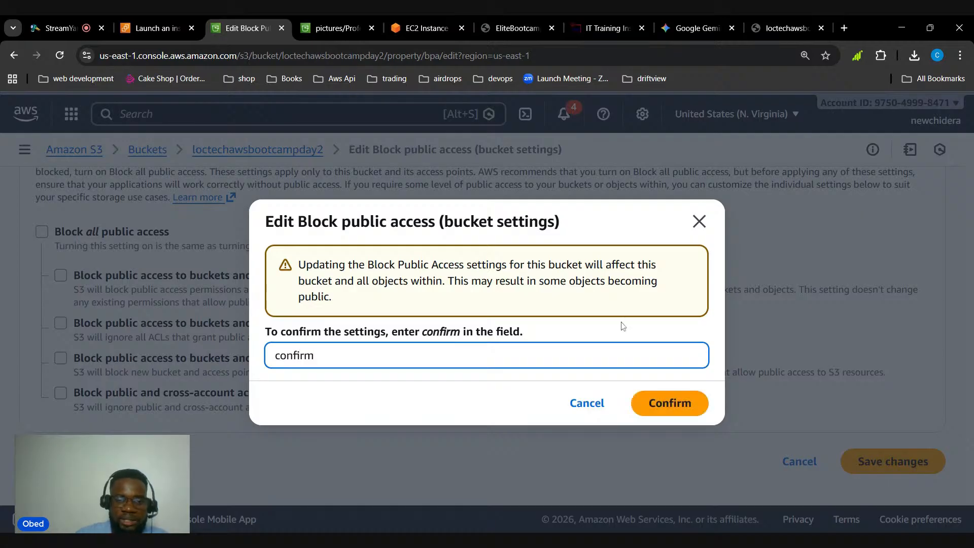
left_click(677, 412)
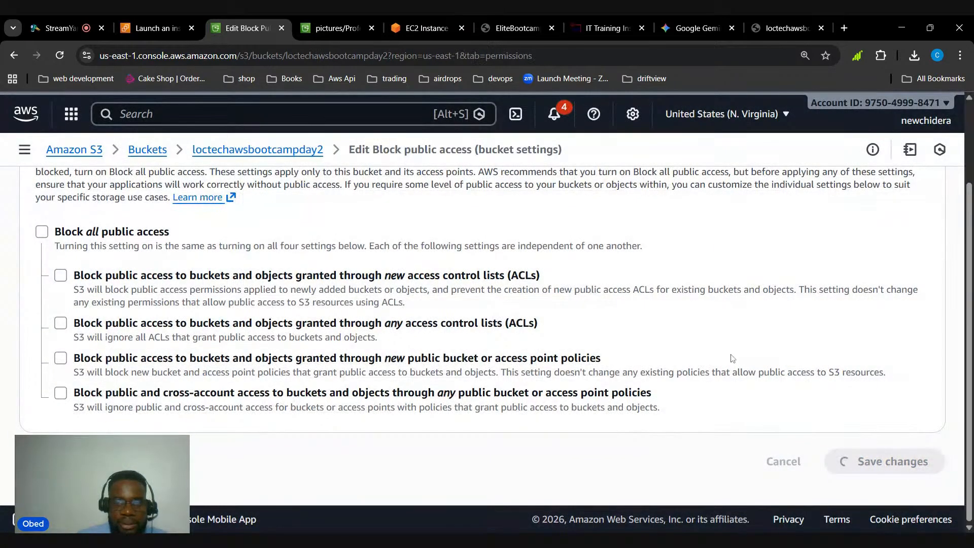
scroll(664, 389, "up", 3)
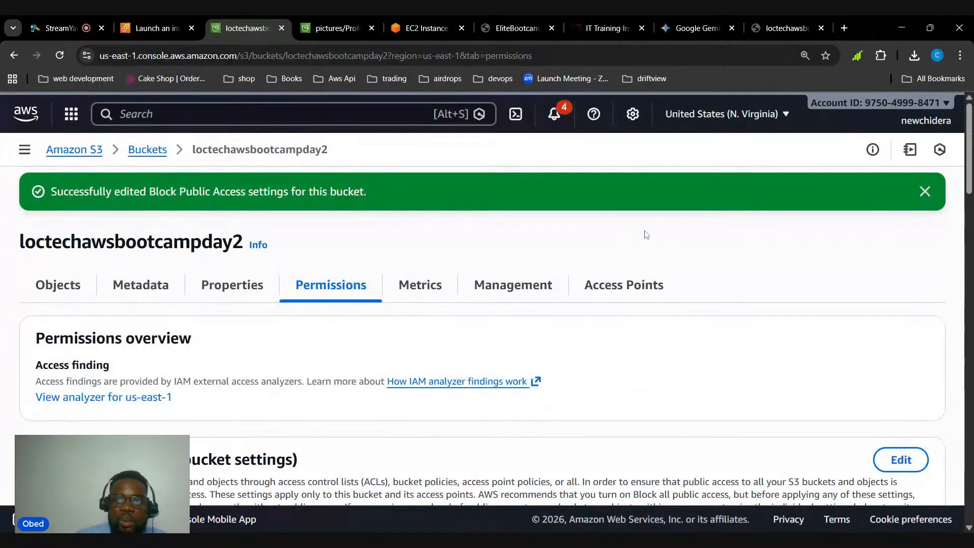
Reload the photo's object URL to test public access, and return to the bucket's permissions
left_click(789, 28)
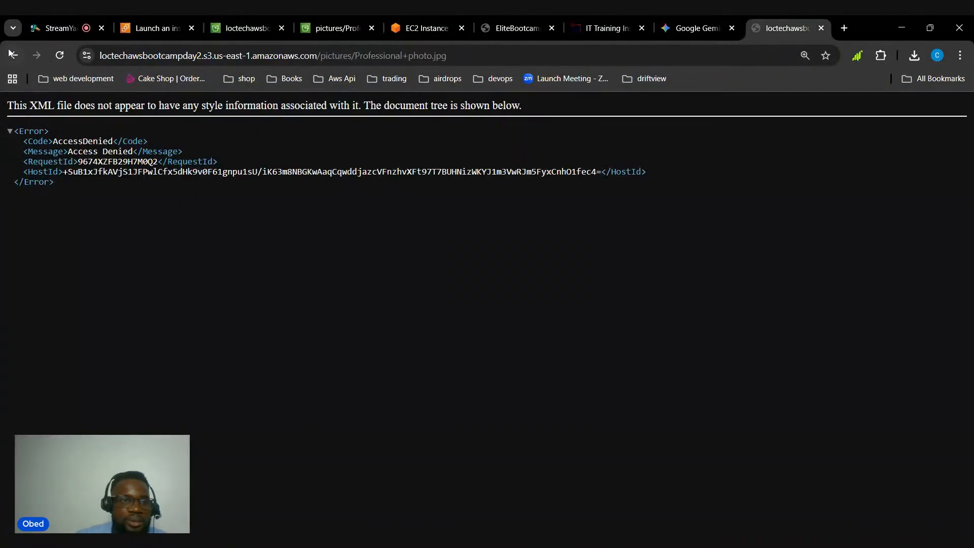
left_click(60, 58)
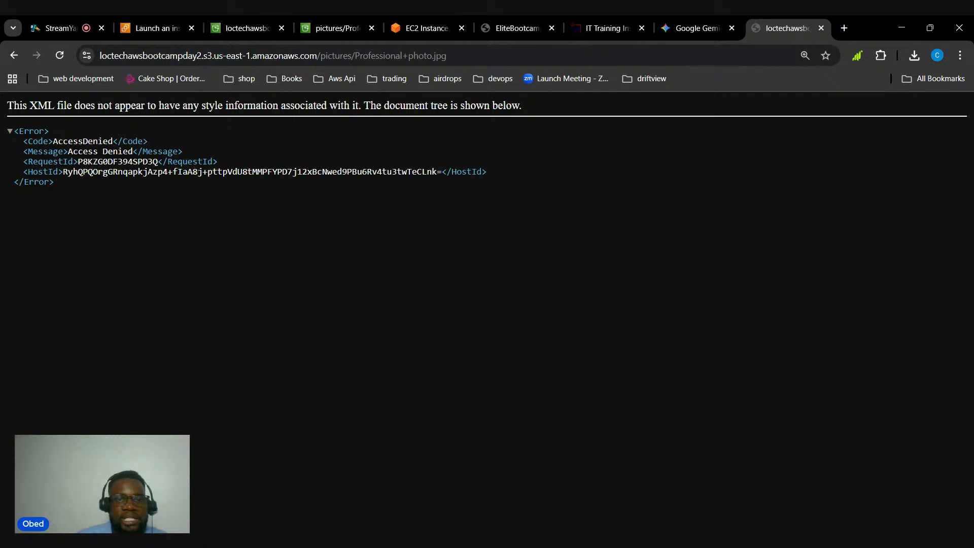
left_click(245, 30)
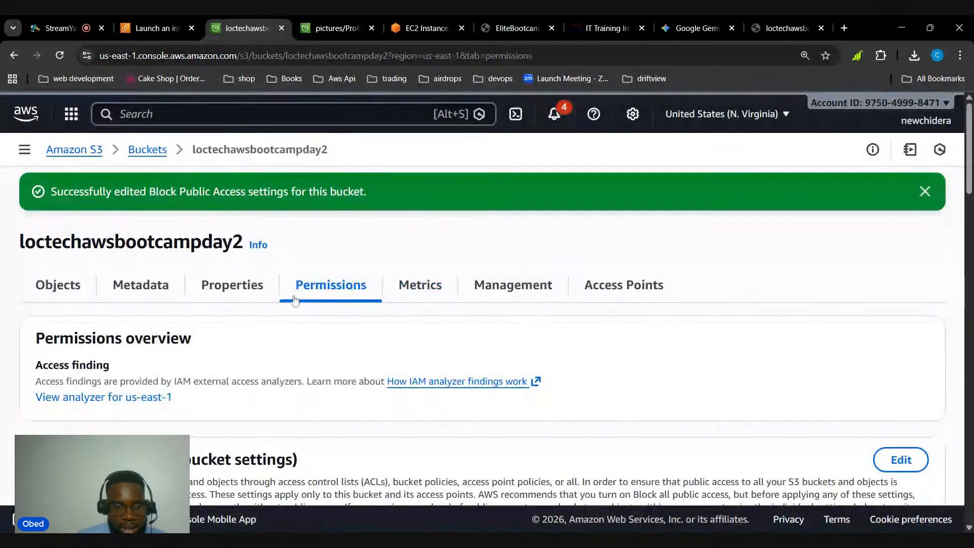
Open the bucket policy for editing and paste the AllowPublicAccesstoObjects policy, which allows s3:GetObject to every principal
scroll(306, 330, "down", 5)
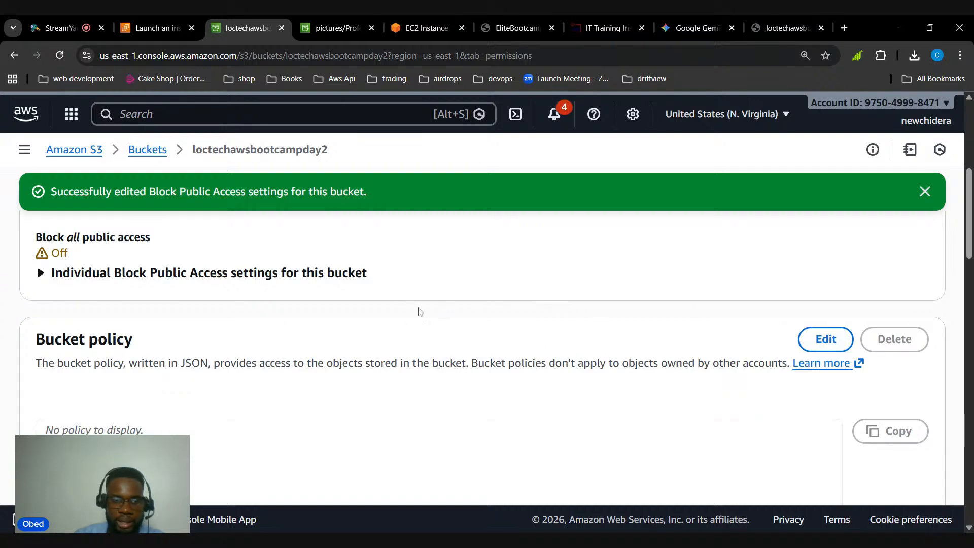
left_click(824, 340)
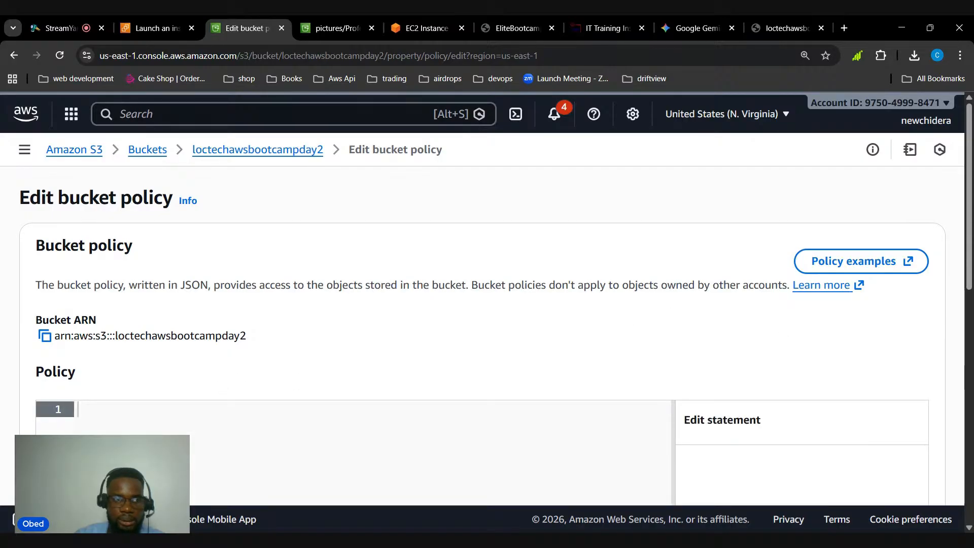
scroll(483, 335, "down", 1)
scroll(483, 335, "up", 1)
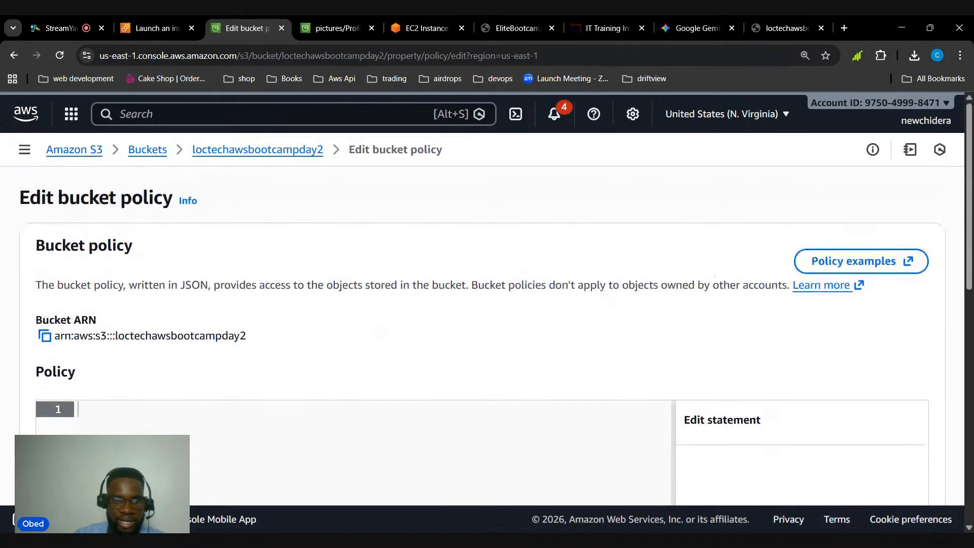
scroll(482, 335, "down", 2)
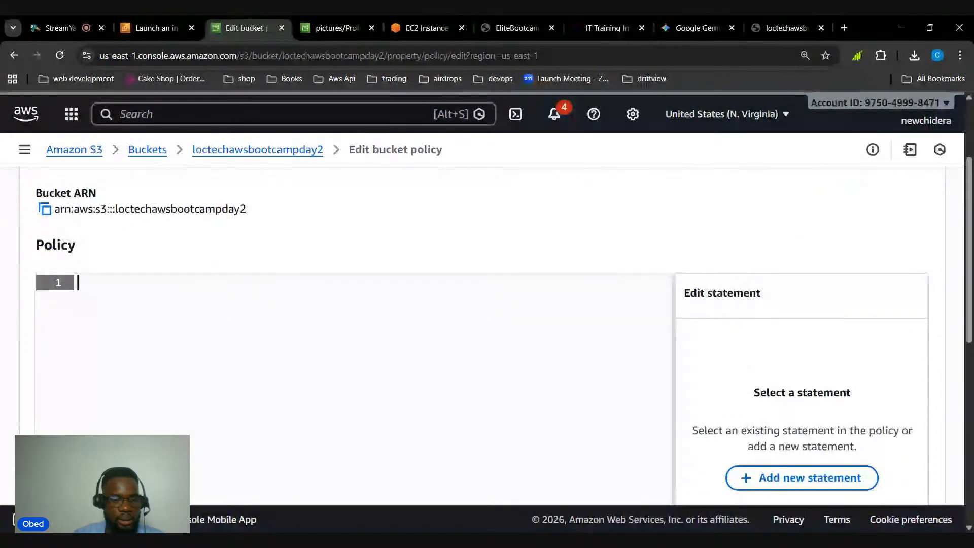
key("ctrl+v")
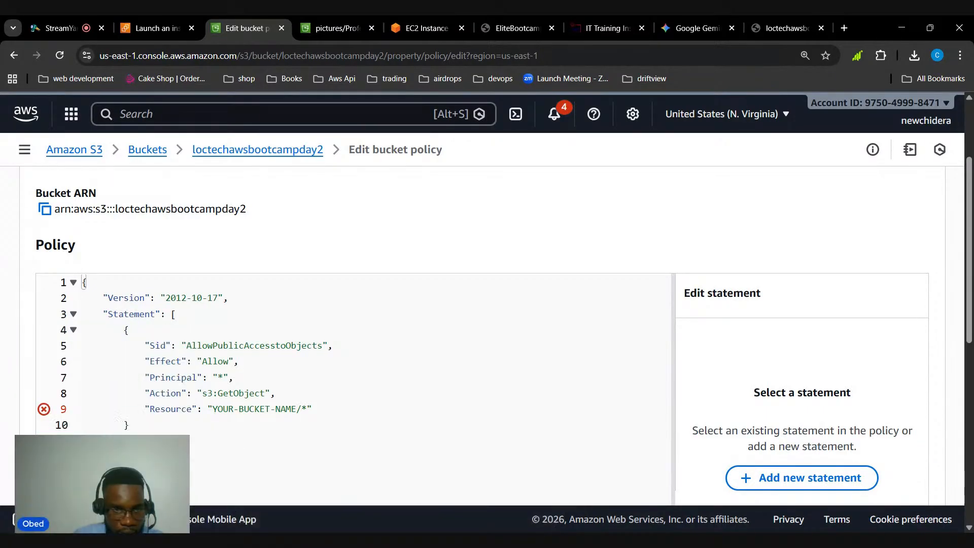
Replace the bucket name placeholder in the policy's Resource value so that it reads loctechawsbootcamp2/*
left_click_drag(212, 408, 292, 408)
key("BackSpace")
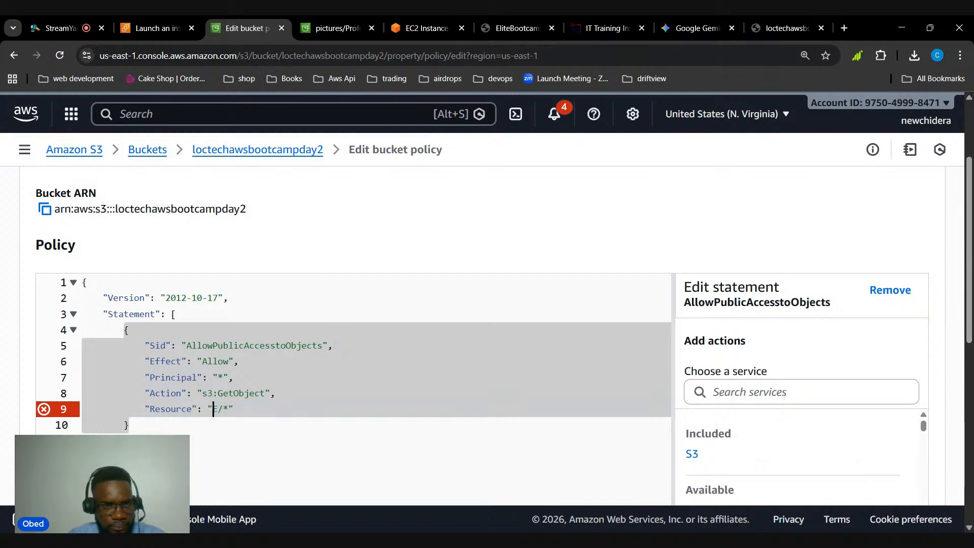
key("Right")
key("BackSpace")
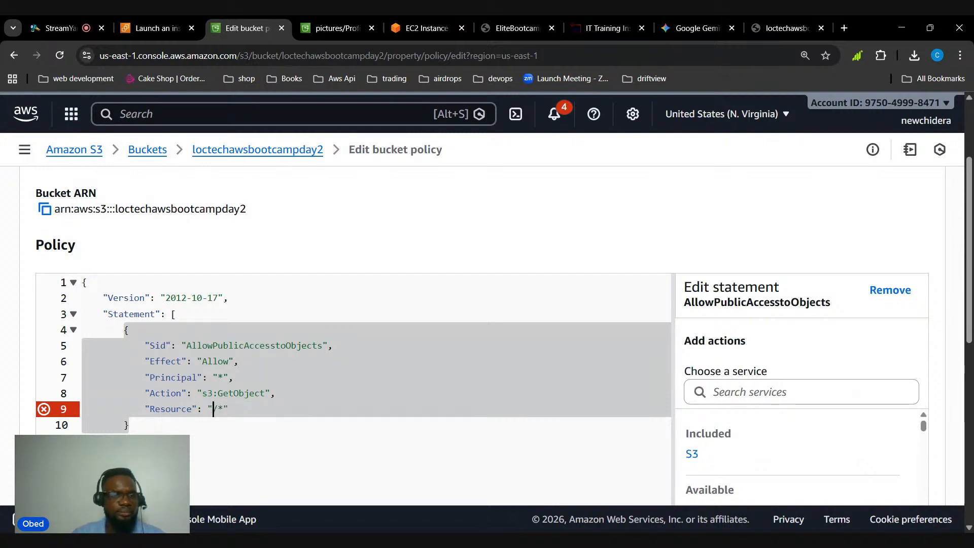
scroll(482, 335, "up", 3)
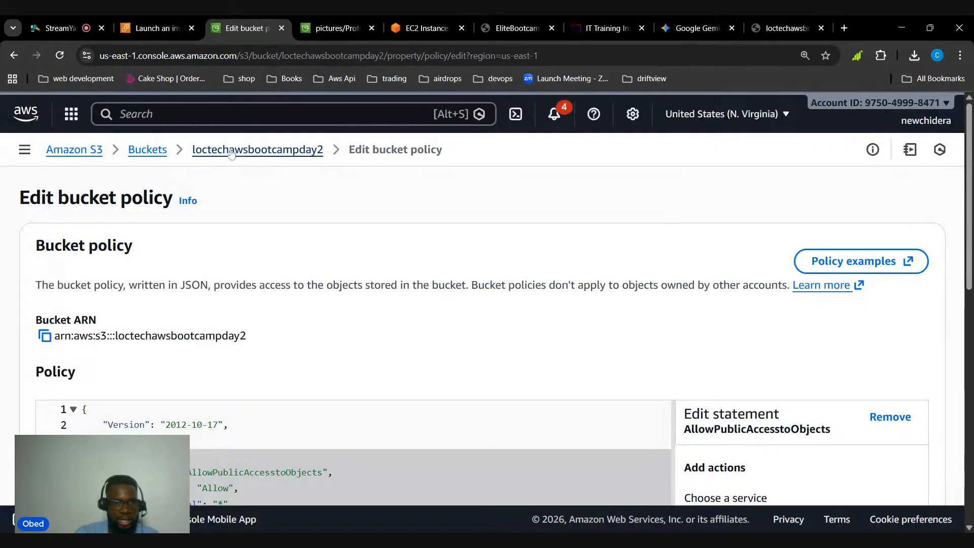
scroll(304, 254, "down", 2)
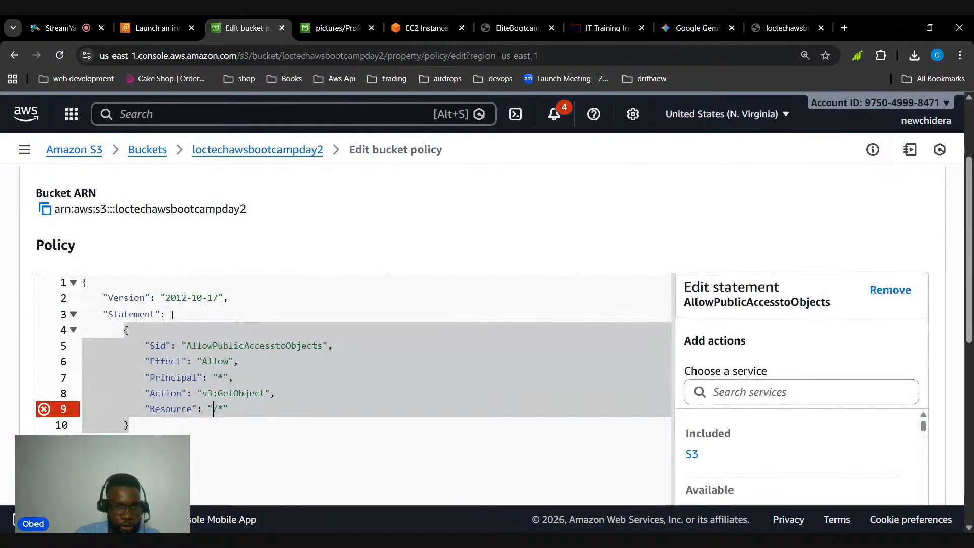
type("loctech")
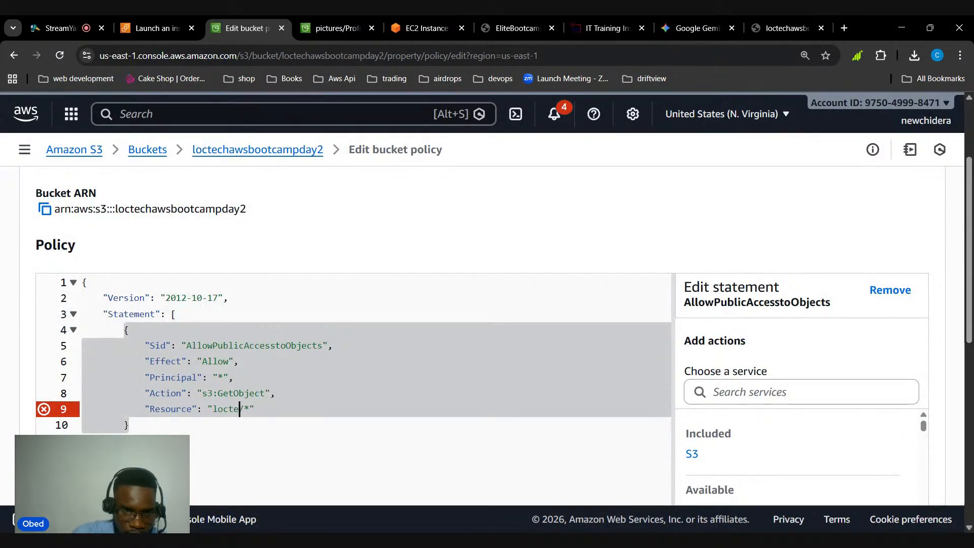
type("awsboot")
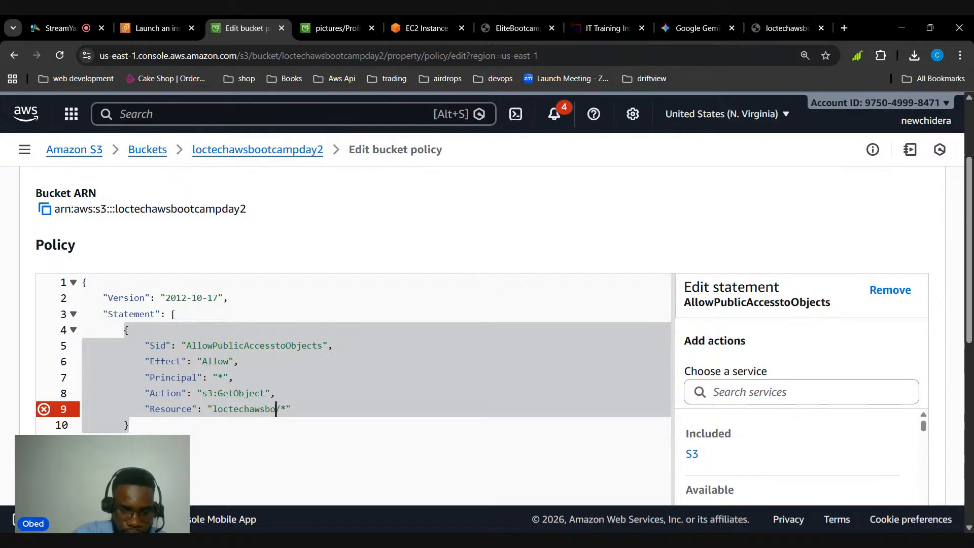
type("camp2")
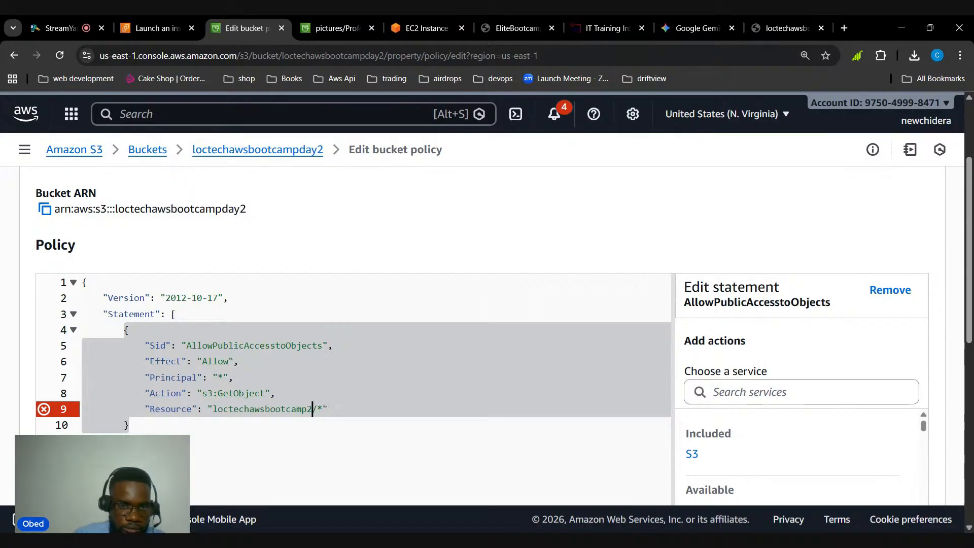
Check the Resource value against the bucket's name and undo the edits back to the YOUR-BUCKET-NAME placeholder
scroll(205, 235, "up", 3)
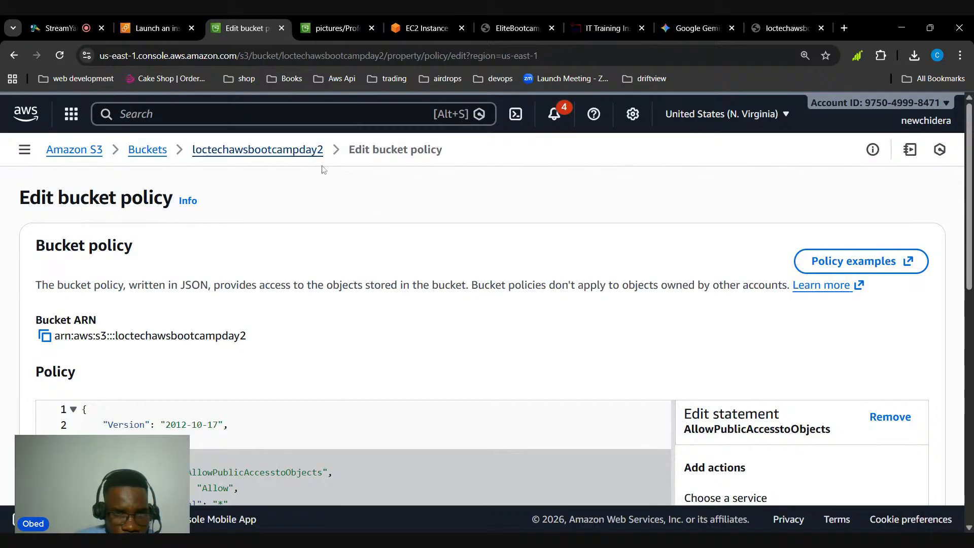
scroll(322, 203, "down", 8)
scroll(355, 304, "up", 4)
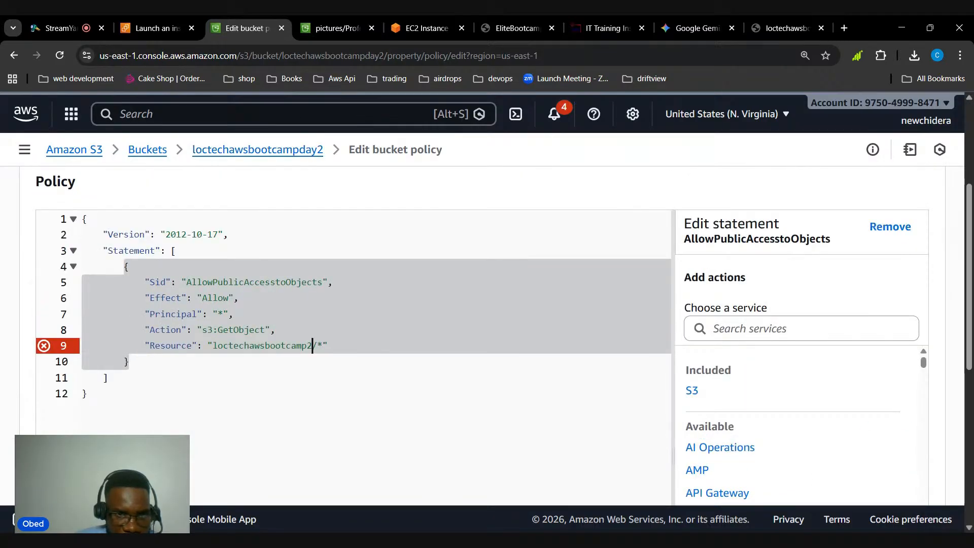
left_click(88, 393)
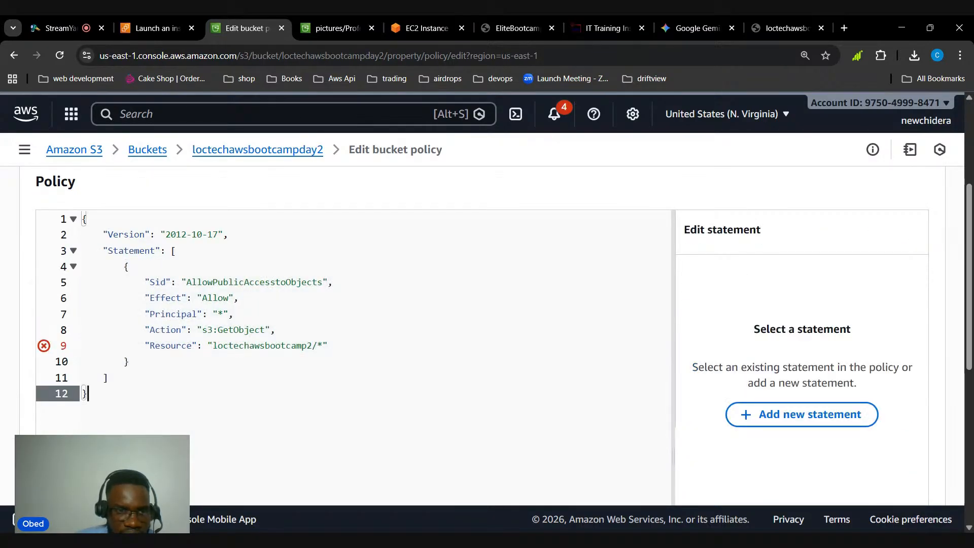
mouse_move(49, 346)
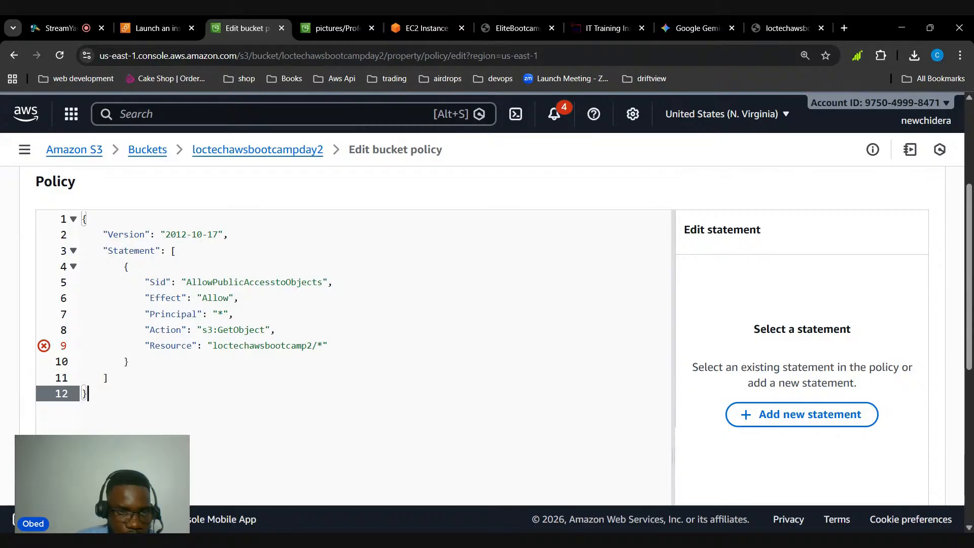
left_click(312, 345)
key("BackSpace")
key("BackSpace")
key("BackSpace")
key("BackSpace")
key("BackSpace")
key("BackSpace")
key("BackSpace")
key("BackSpace")
key("BackSpace")
key("BackSpace")
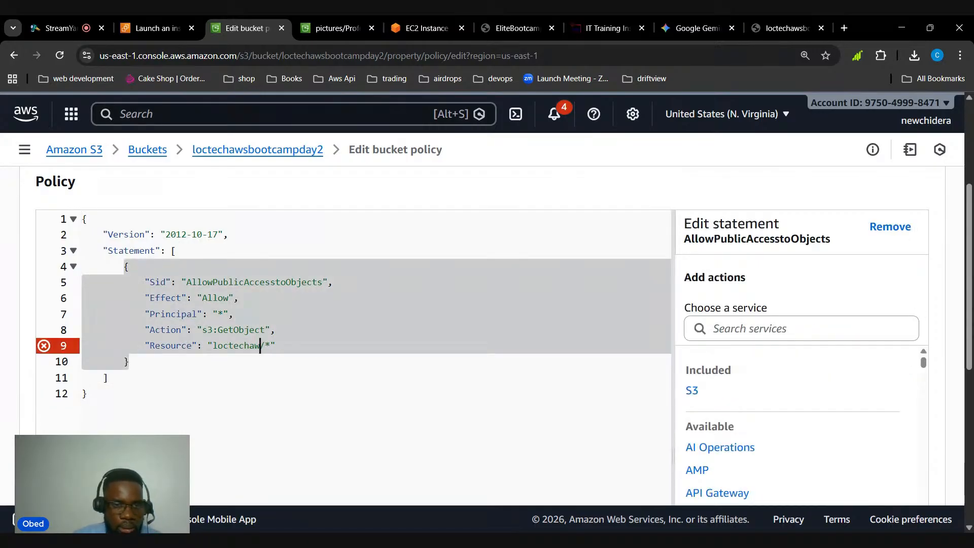
key("ctrl+z")
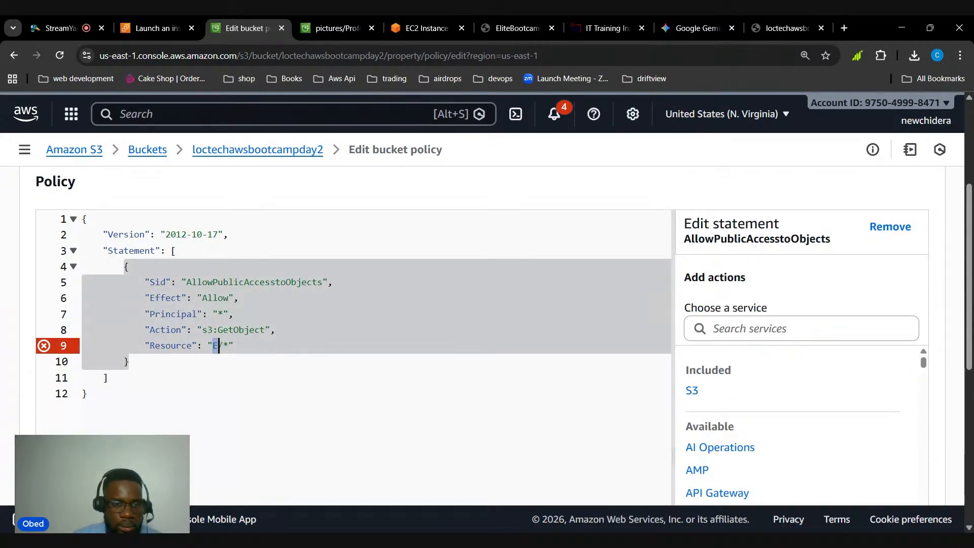
key("ctrl+z")
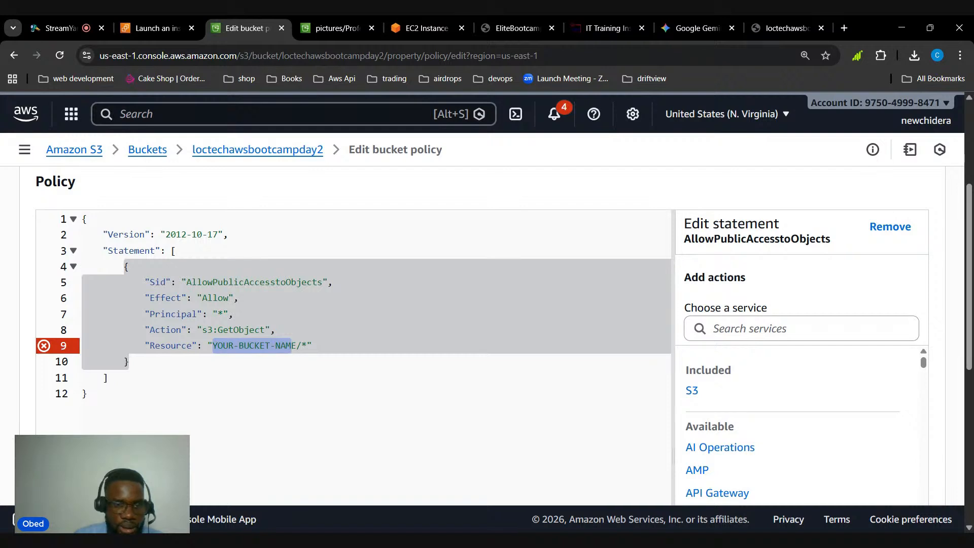
Replace the placeholder in the policy's Resource value so that it reads loctechawsbootcampday2/*
left_click_drag(296, 346, 212, 346)
type("loctch")
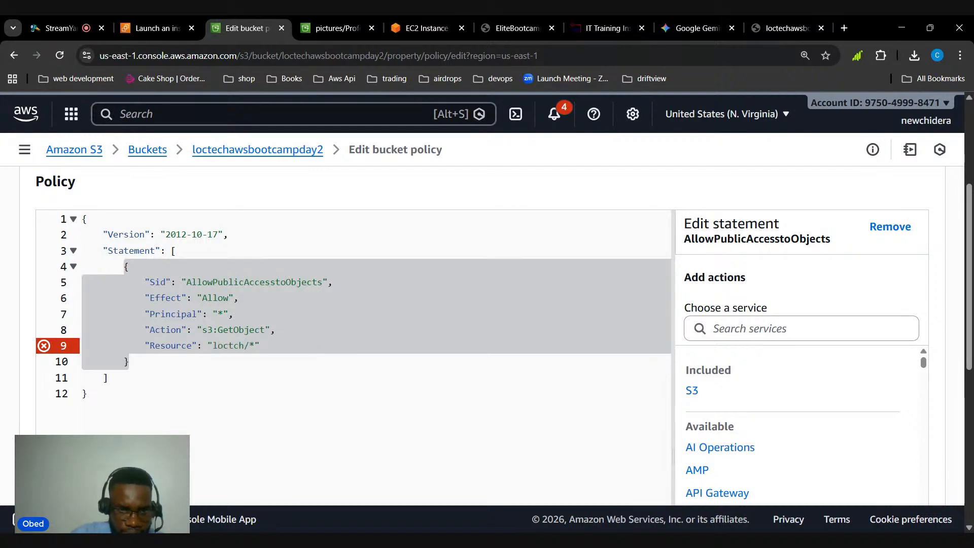
key("BackSpace")
type("echaw")
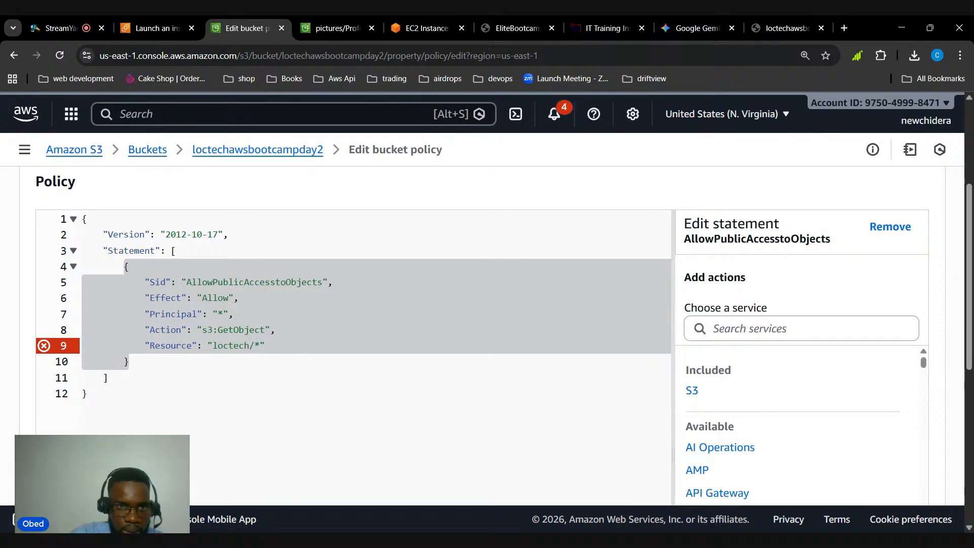
type("sbootc")
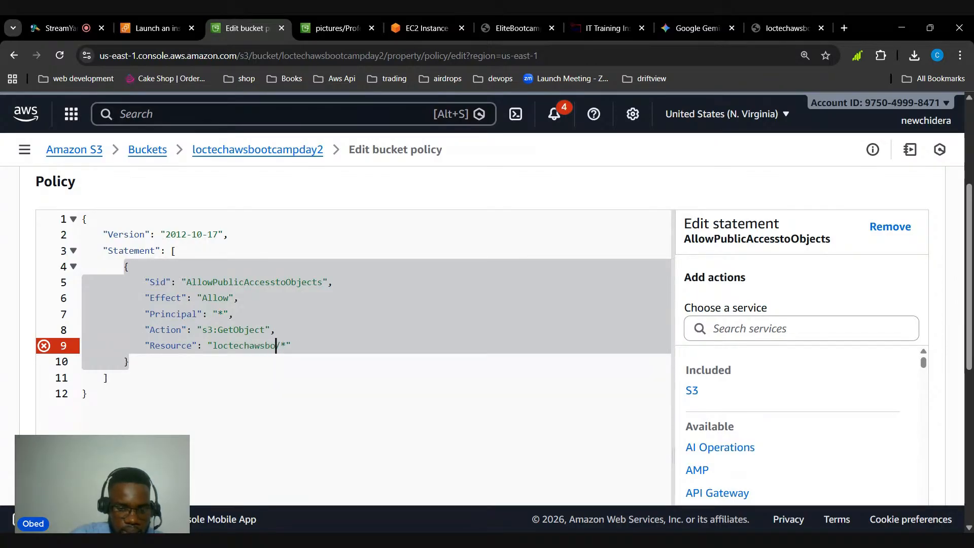
type("ampday2")
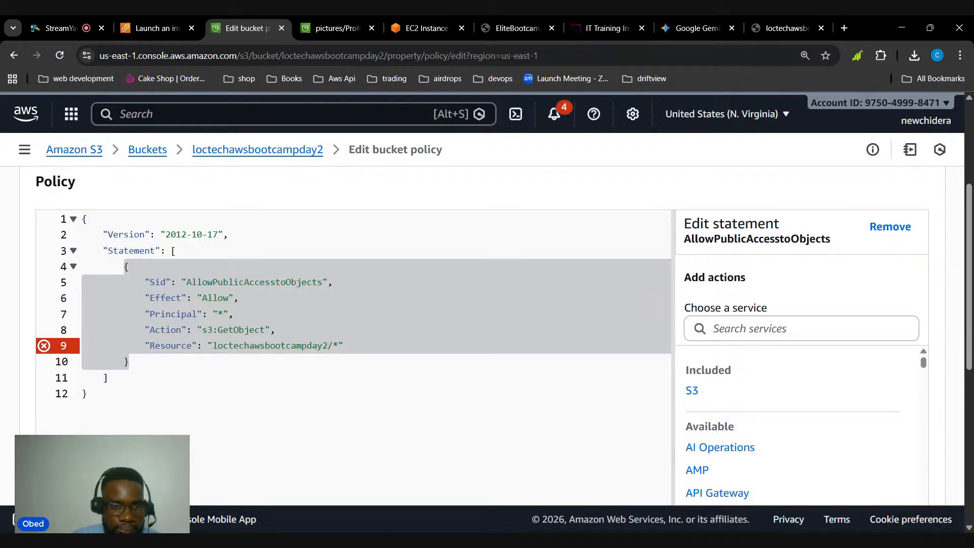
left_click(314, 421)
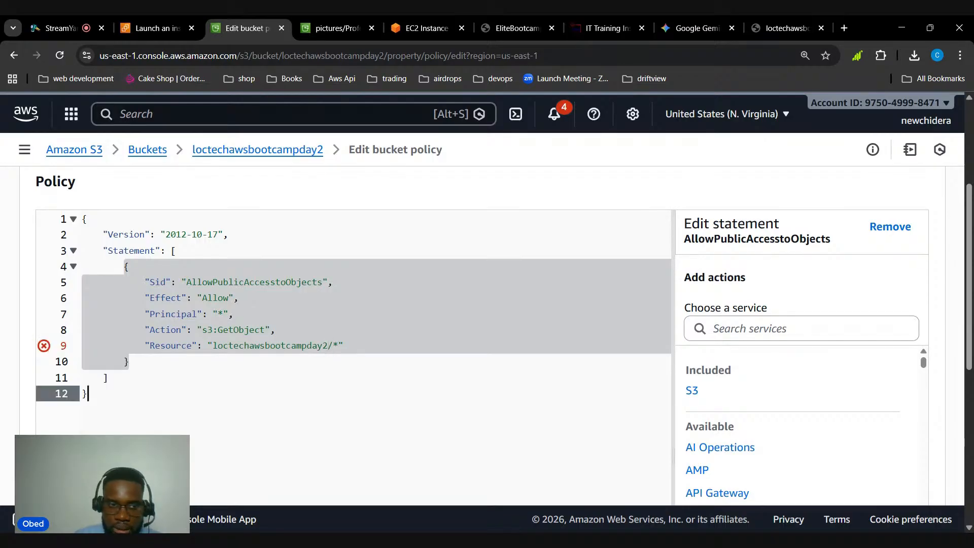
Inspect the error marker on the Resource line, try to save the bucket policy, and review the policy text again
scroll(759, 484, "down", 7)
scroll(758, 485, "up", 10)
scroll(212, 398, "down", 4)
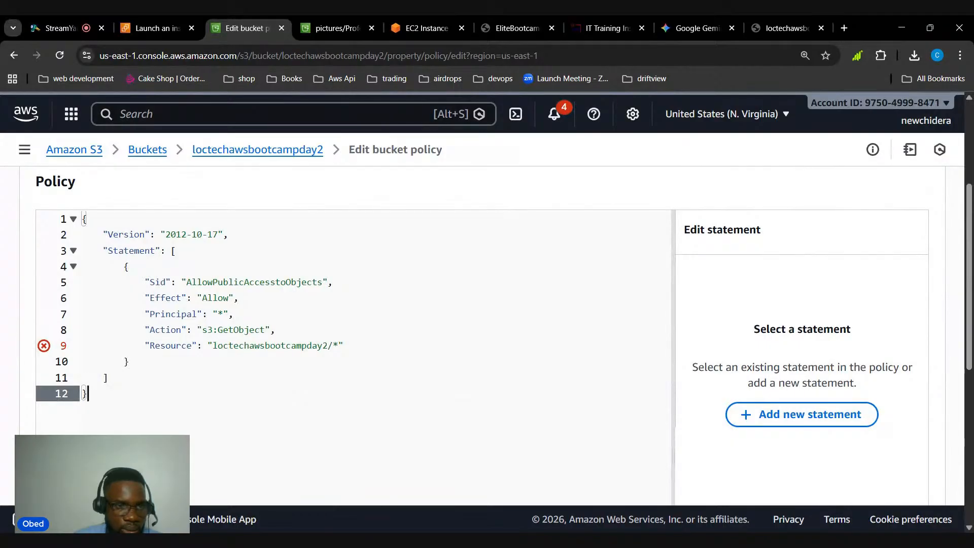
mouse_move(46, 349)
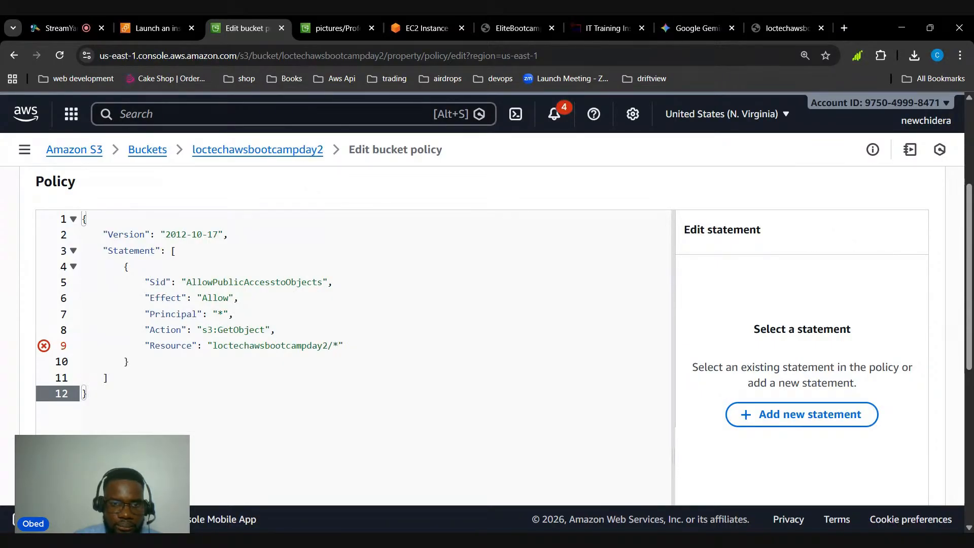
scroll(838, 446, "down", 5)
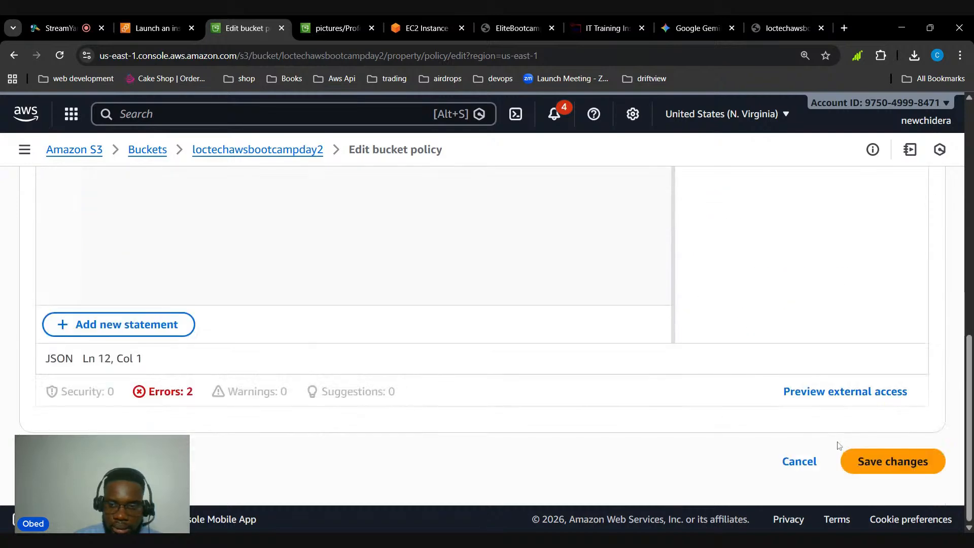
left_click(876, 457)
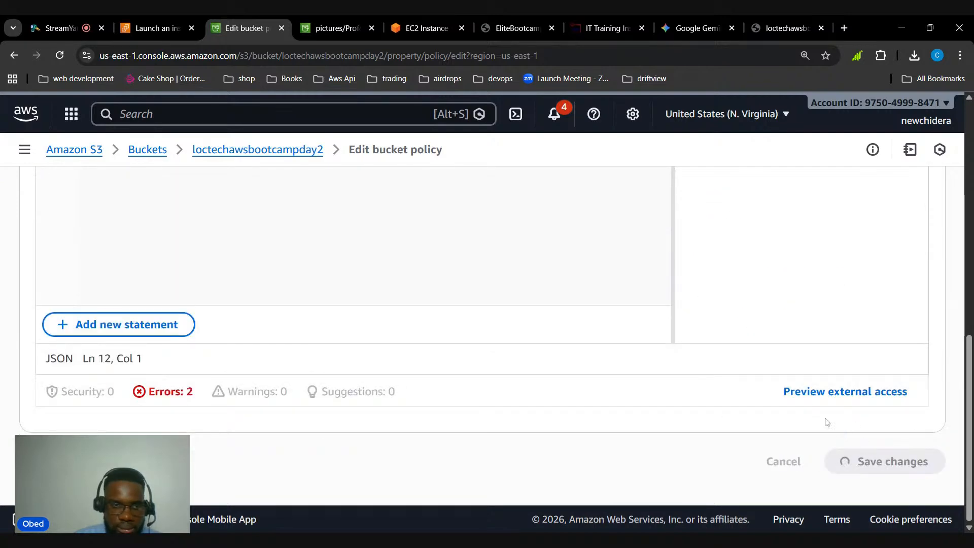
scroll(573, 401, "down", 3)
scroll(315, 367, "up", 7)
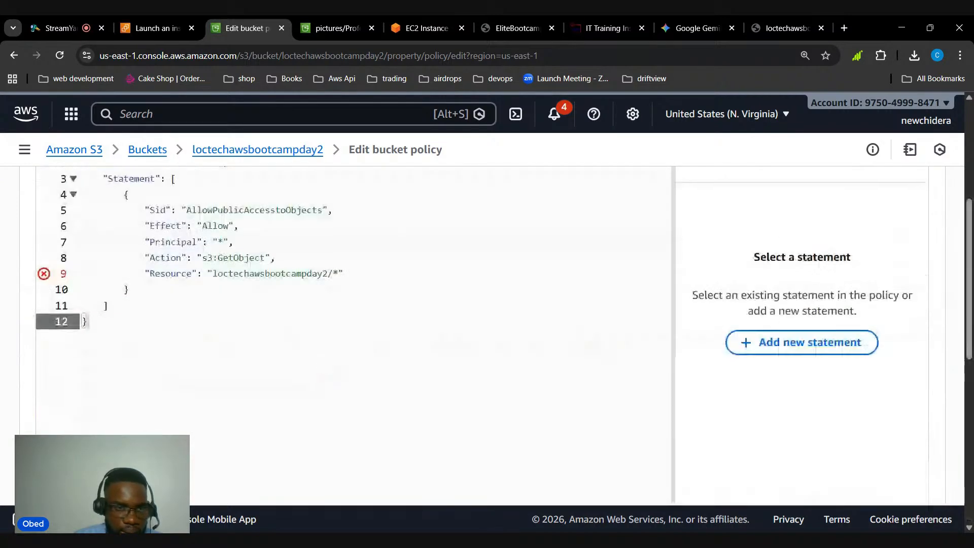
scroll(268, 393, "up", 4)
scroll(269, 393, "down", 4)
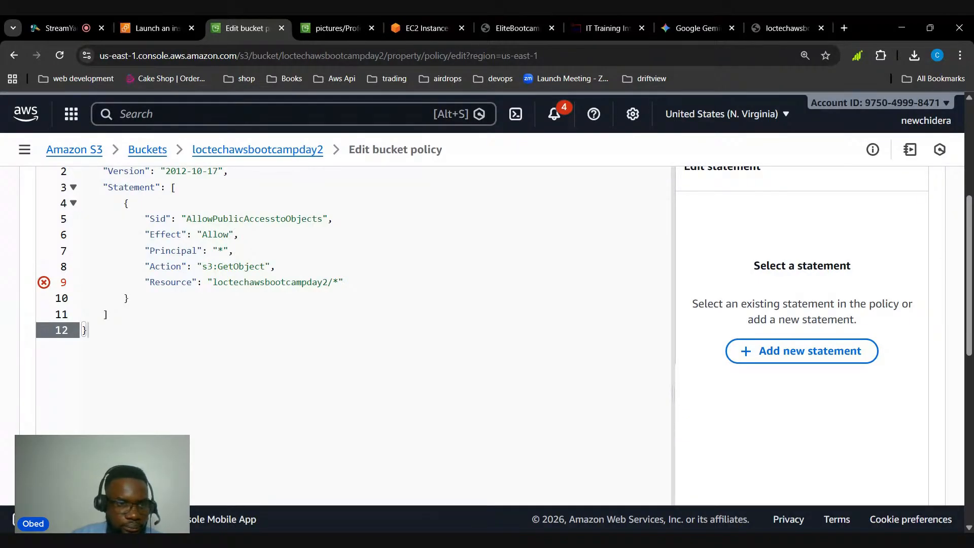
Clear the edited policy, reload the editor, and paste the original AllowPublicAccesstoObjects policy with the YOUR-BUCKET-NAME placeholder
key("ctrl+a")
key("Delete")
left_click(58, 56)
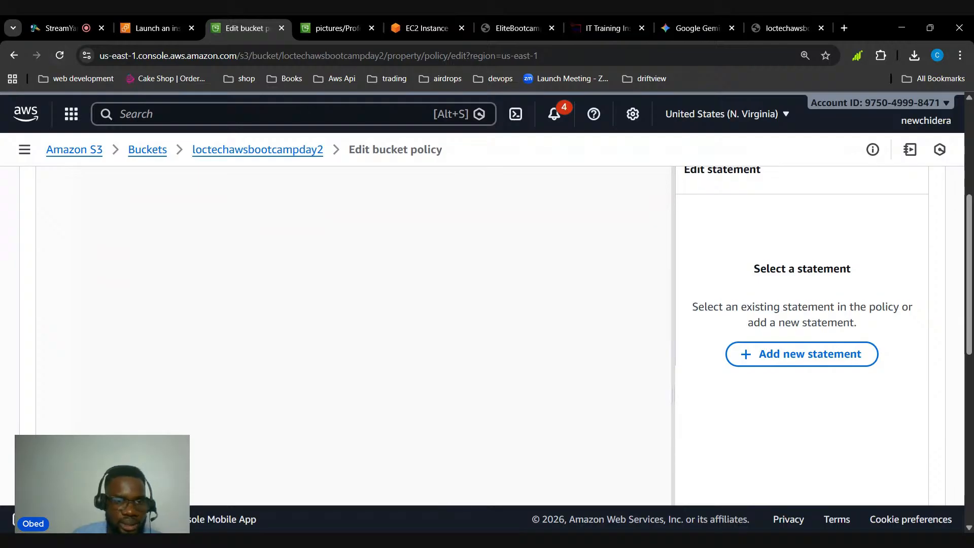
scroll(355, 334, "down", 3)
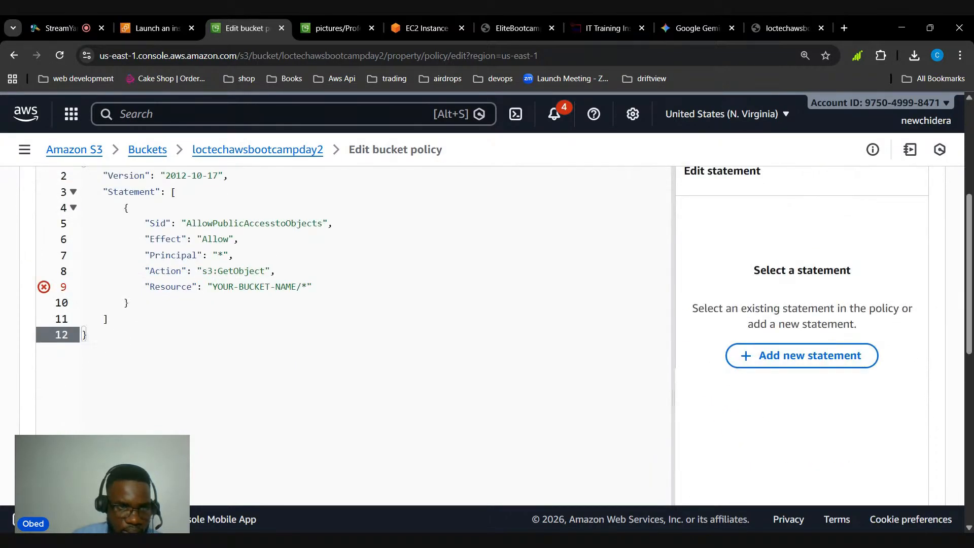
Compare the YOUR-BUCKET-NAME placeholder on the policy's Resource line with the bucket's ARN, and copy the ARN
scroll(223, 319, "up", 5)
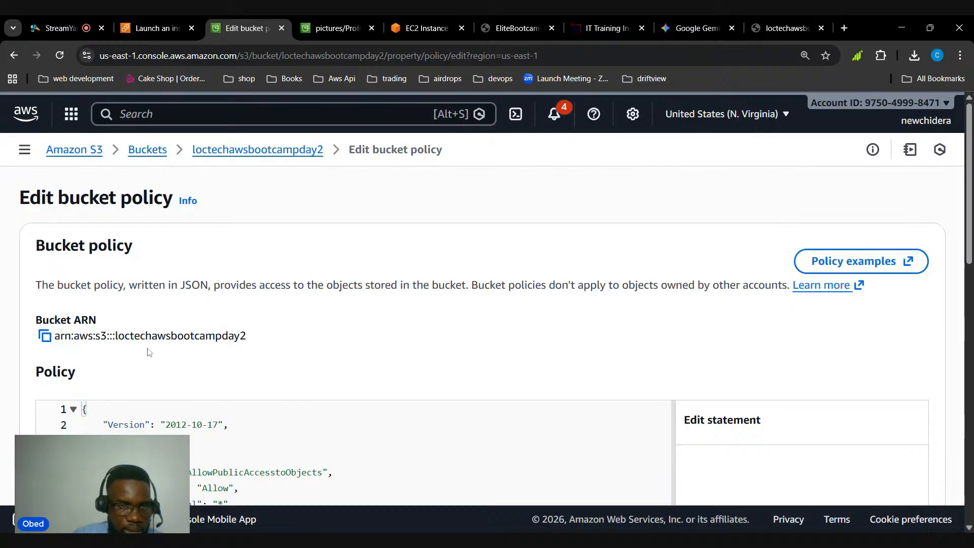
scroll(150, 350, "down", 4)
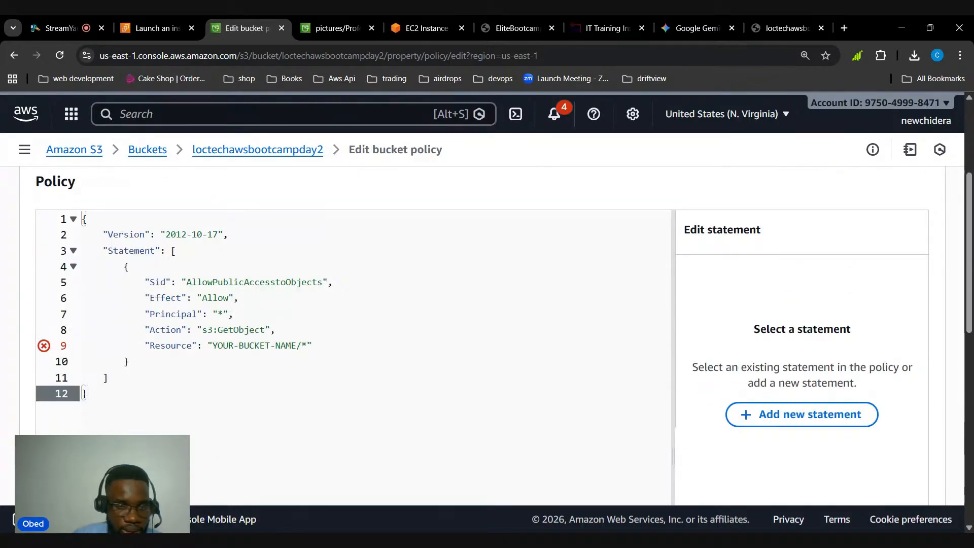
left_click_drag(213, 345, 287, 345)
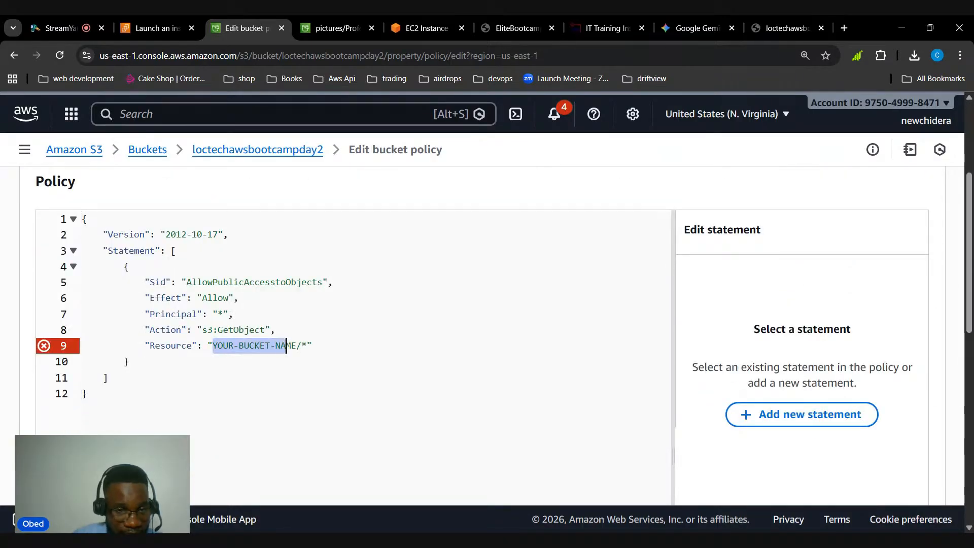
scroll(269, 350, "up", 4)
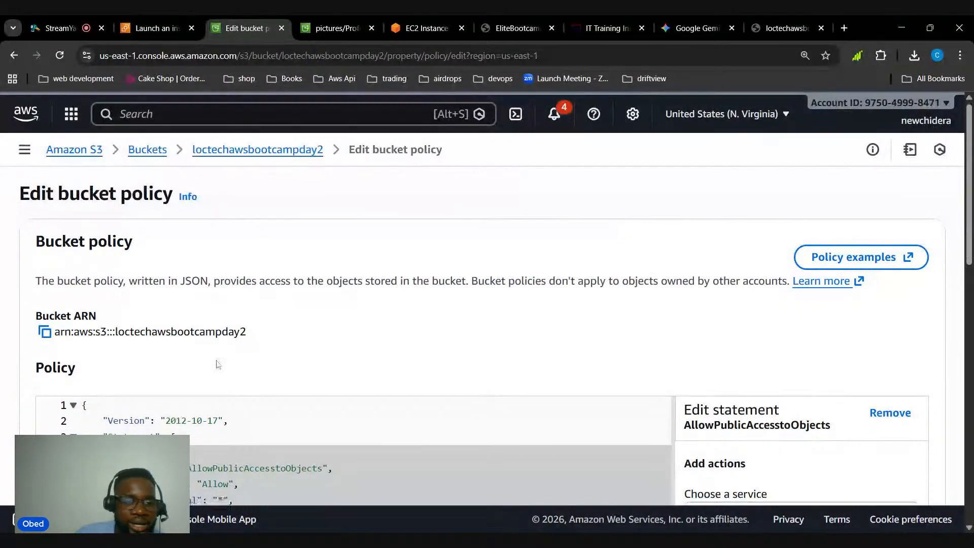
scroll(217, 365, "down", 4)
scroll(56, 350, "up", 4)
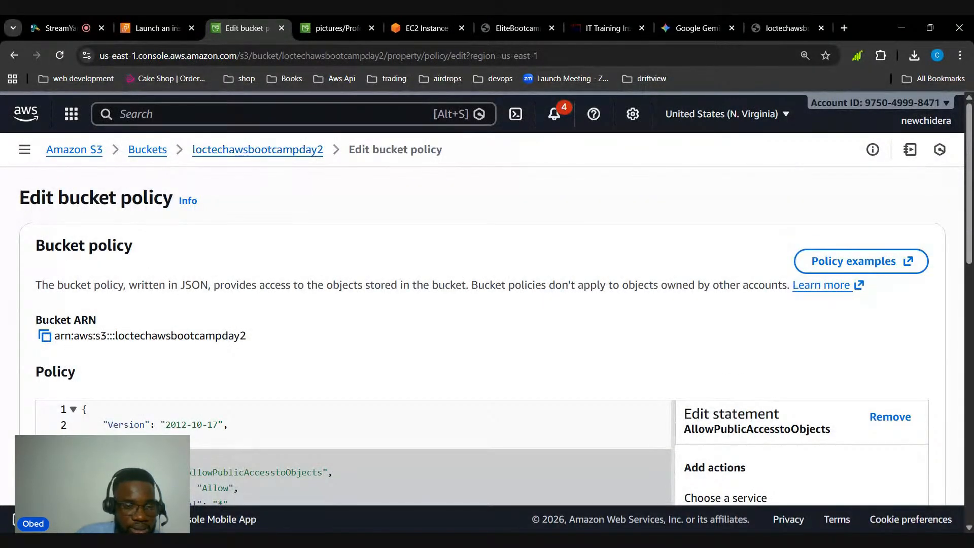
left_click(46, 338)
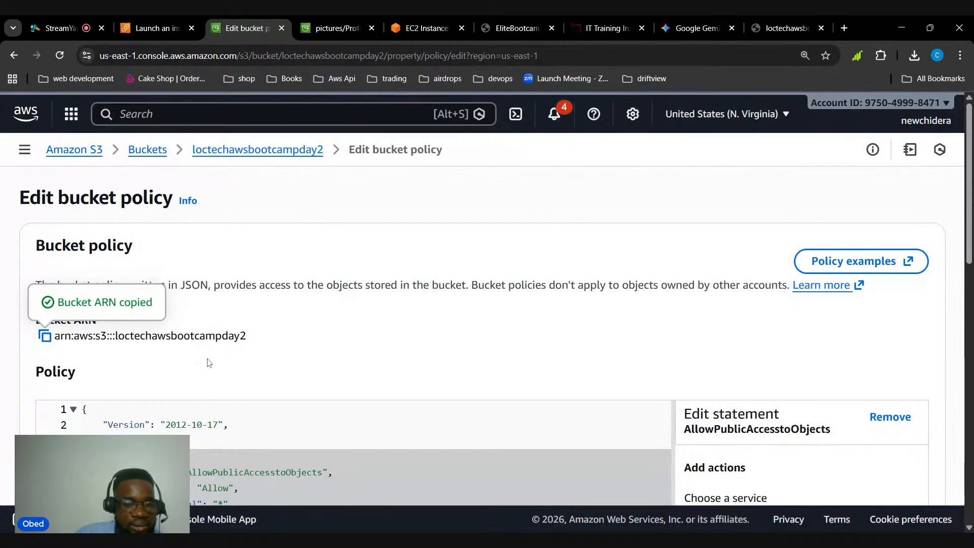
scroll(208, 362, "down", 3)
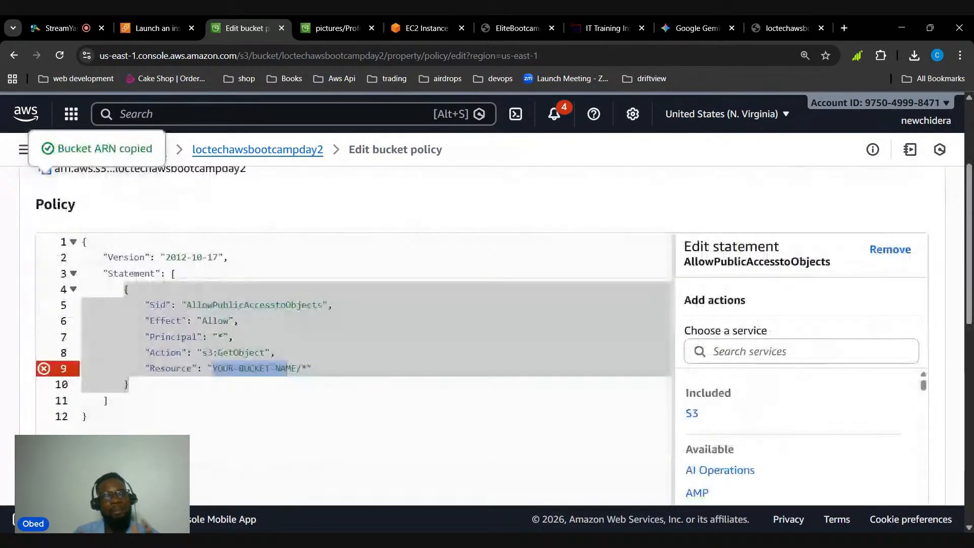
scroll(355, 315, "down", 1)
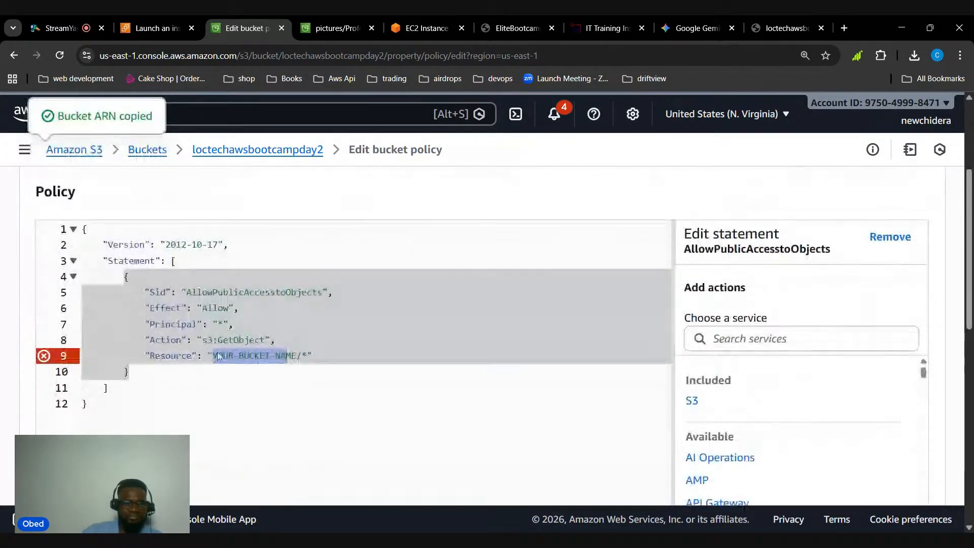
scroll(219, 356, "up", 3)
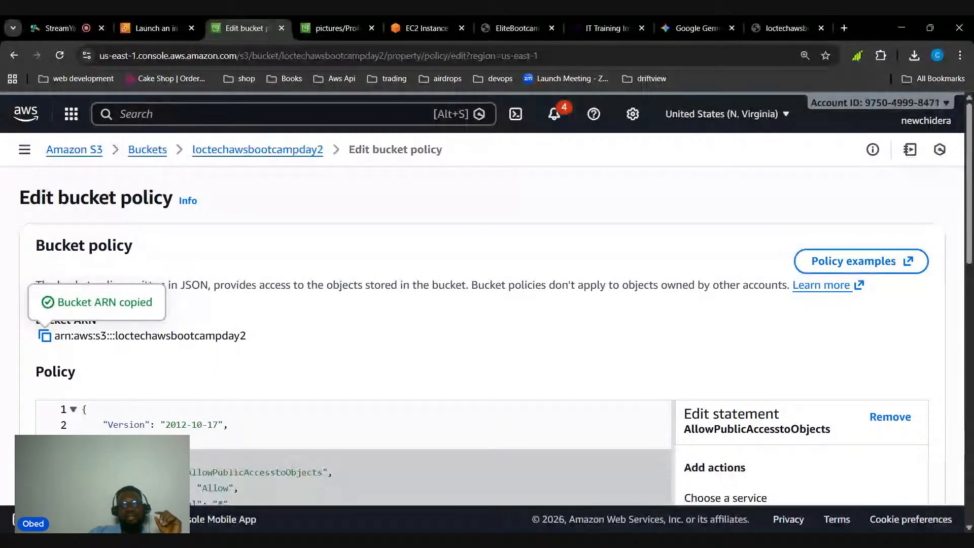
scroll(239, 363, "down", 1)
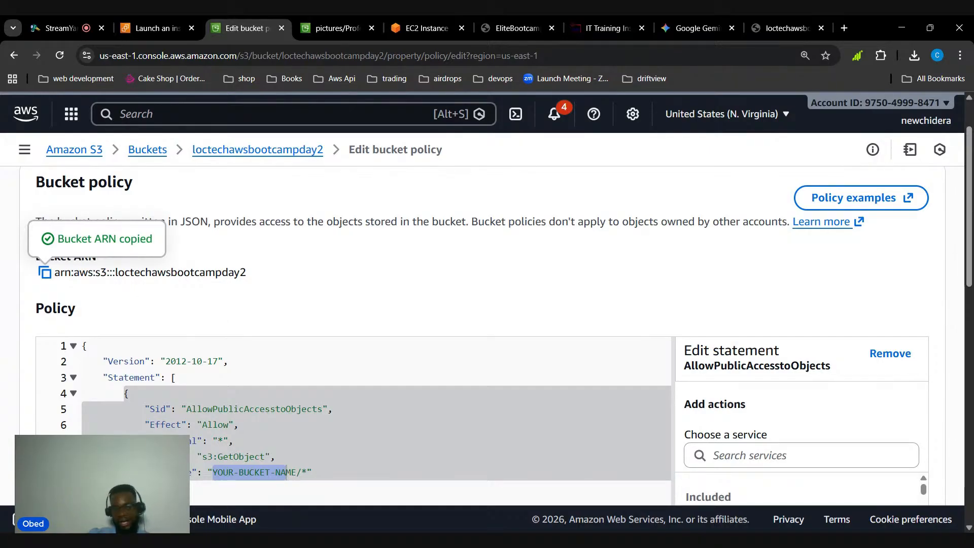
left_click(230, 361)
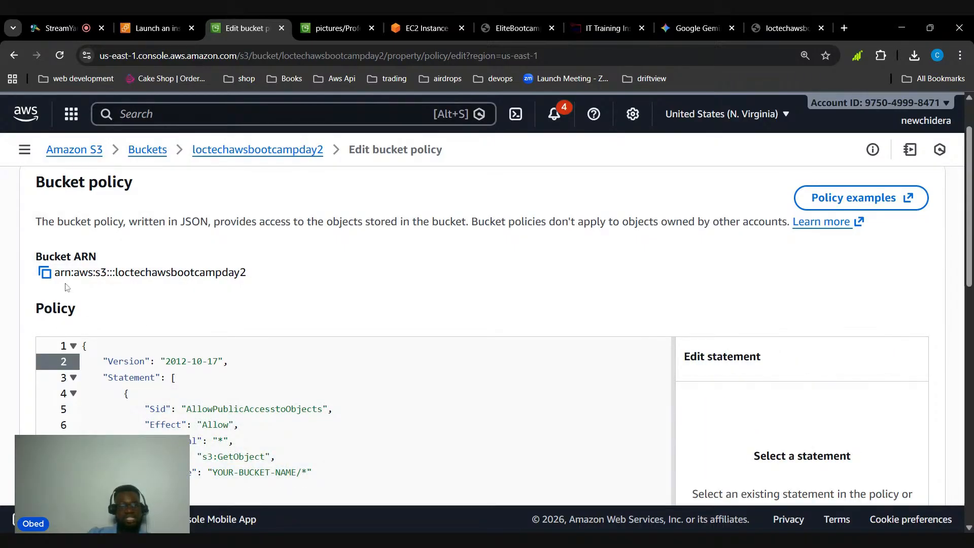
Replace the Resource placeholder with the copied bucket ARN so that the value reads arn:aws:s3:::loctechawsbootcampday2/*
left_click(45, 272)
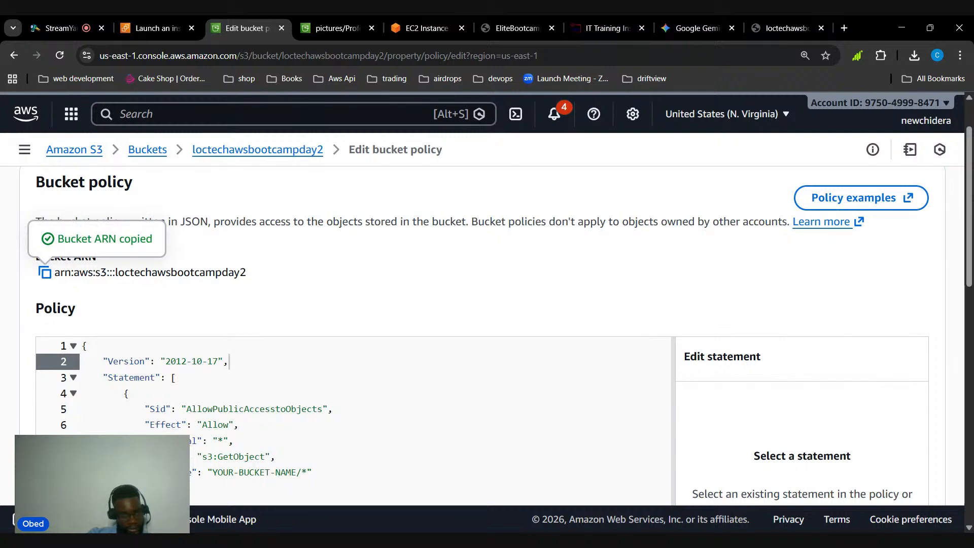
scroll(276, 284, "down", 1)
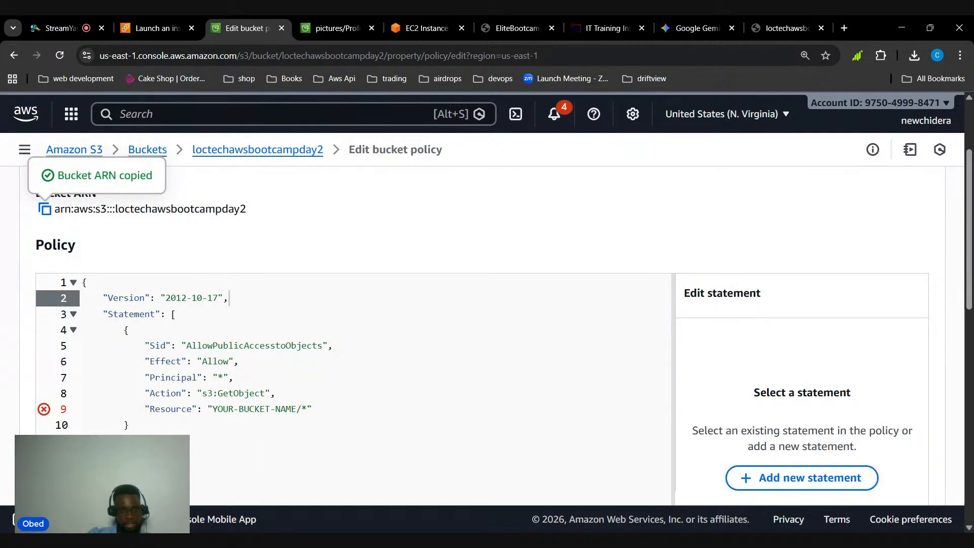
left_click_drag(212, 409, 295, 410)
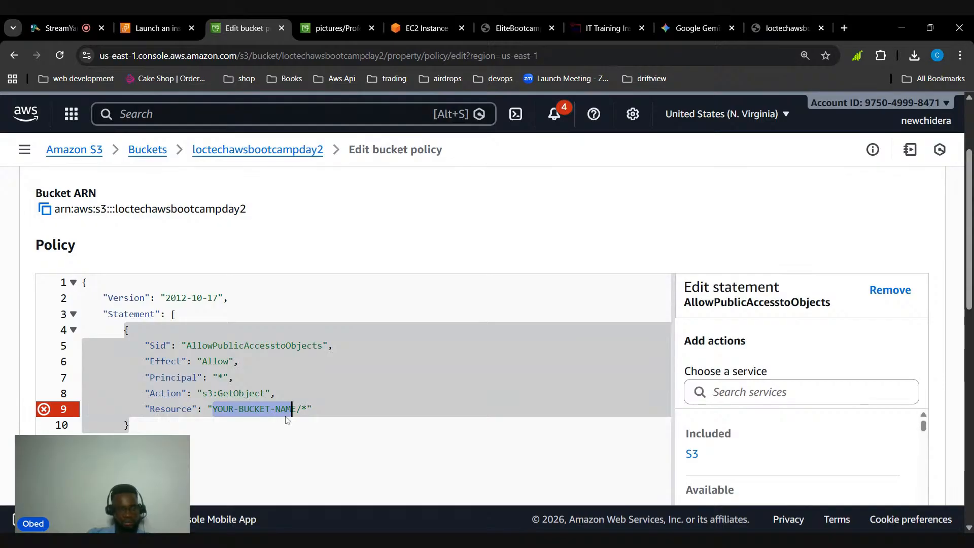
key("ctrl+v")
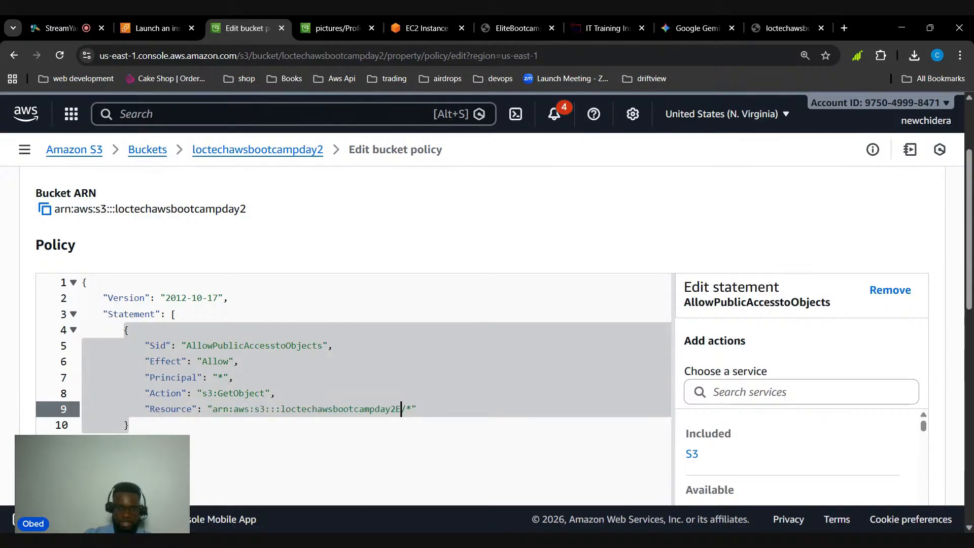
key("BackSpace")
left_click(88, 282)
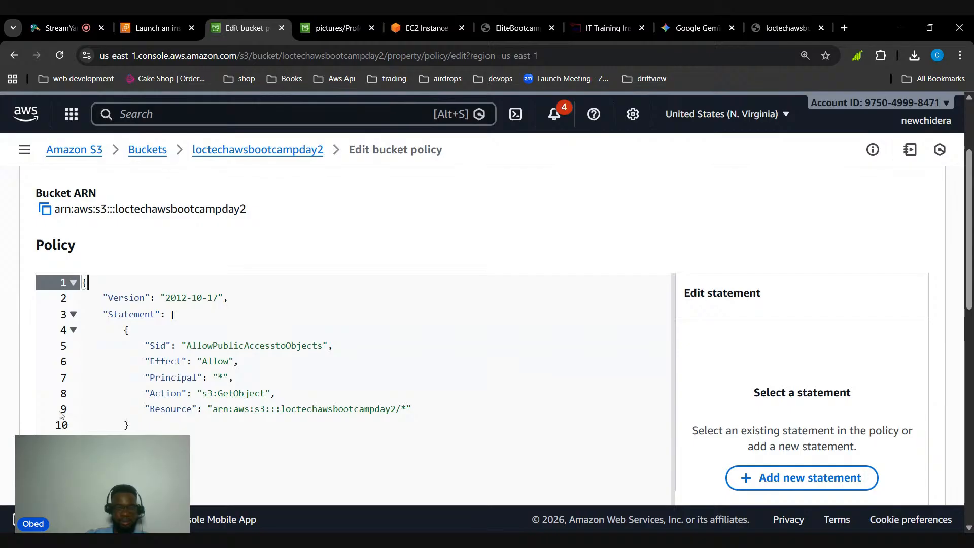
Check the edited bucket policy against the bucket ARN and save the changes
scroll(261, 348, "up", 3)
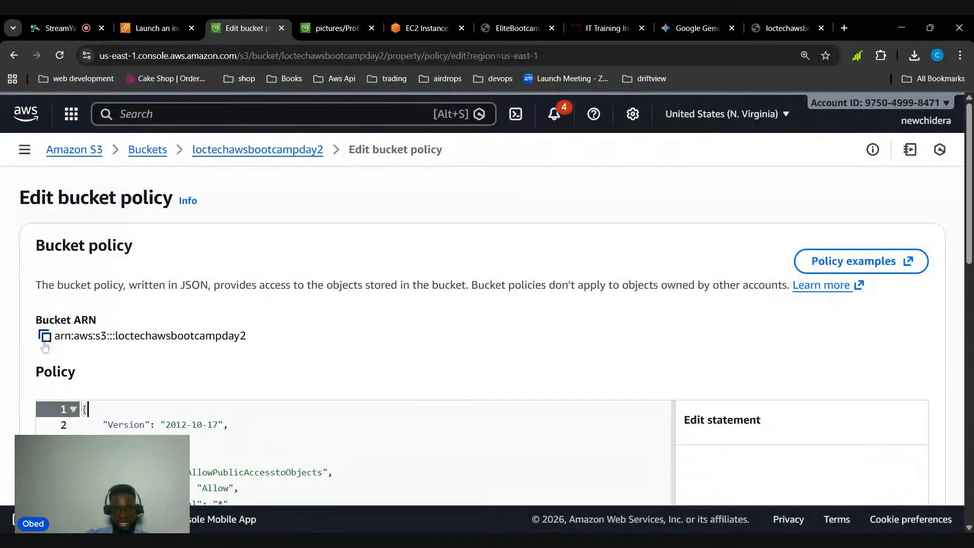
scroll(46, 345, "down", 5)
scroll(615, 365, "down", 5)
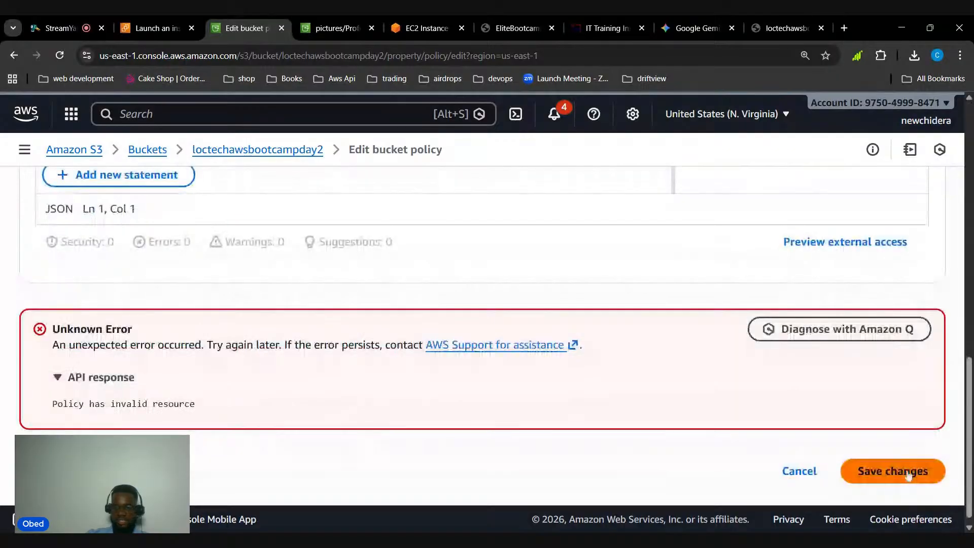
scroll(542, 341, "up", 6)
scroll(518, 343, "up", 3)
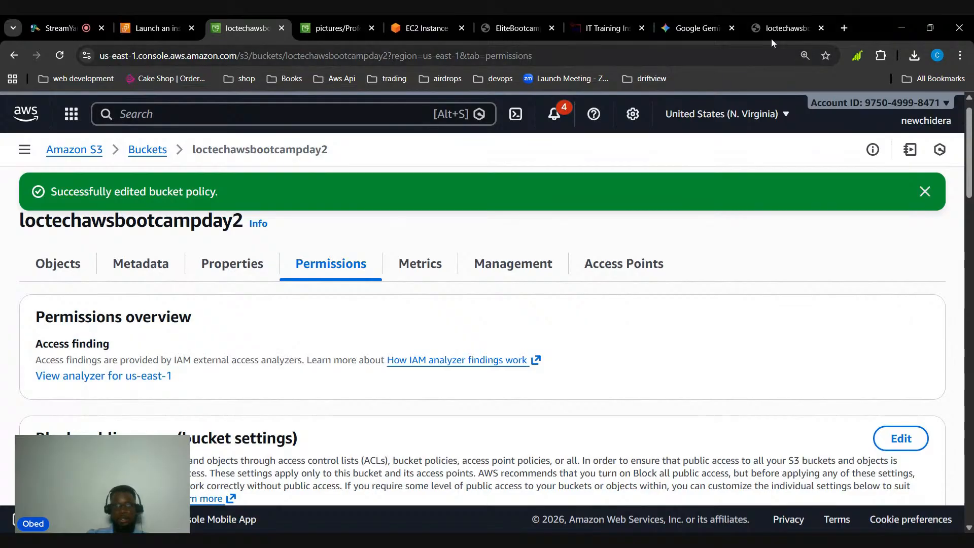
Select the jpg photo in the bucket's pictures/ folder and copy its object URL
scroll(324, 278, "down", 1)
scroll(317, 293, "down", 1)
scroll(265, 289, "up", 1)
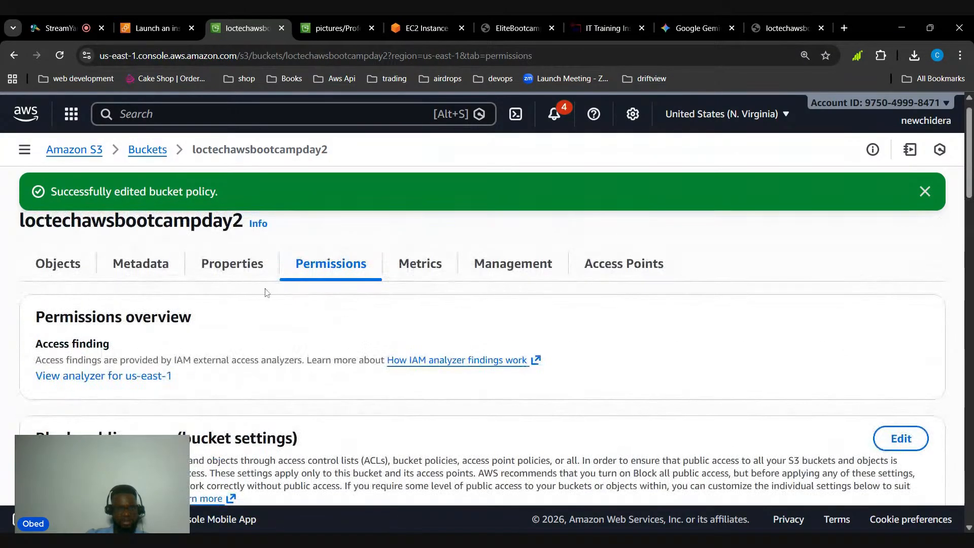
left_click(79, 263)
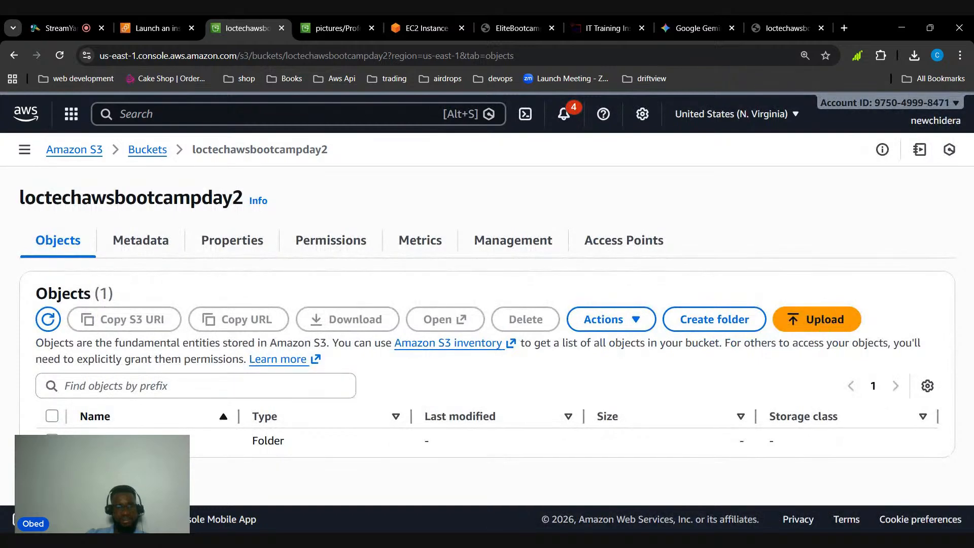
left_click(118, 440)
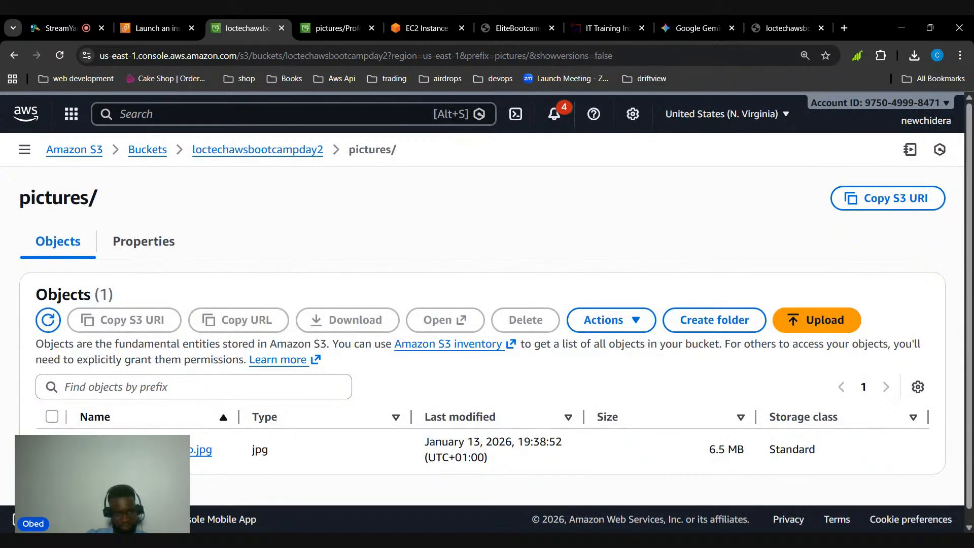
left_click(51, 450)
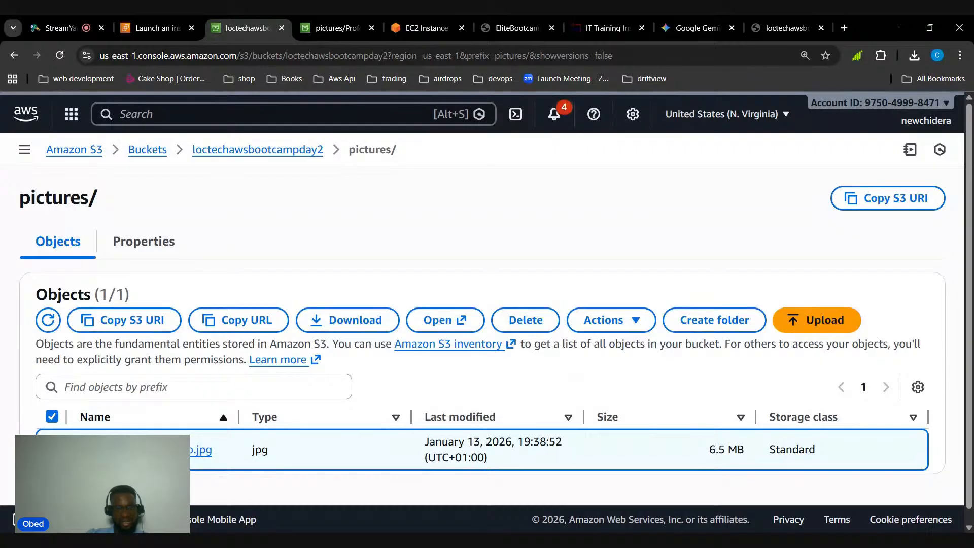
left_click(238, 319)
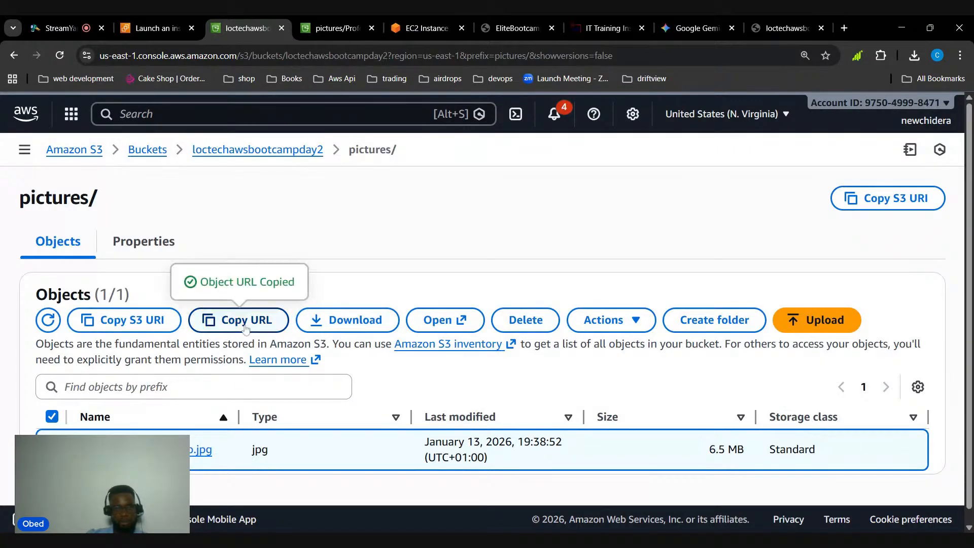
Load the copied object URL of pictures/Professional+photo.jpg in the browser tab that holds the access-denied page
left_click(767, 26)
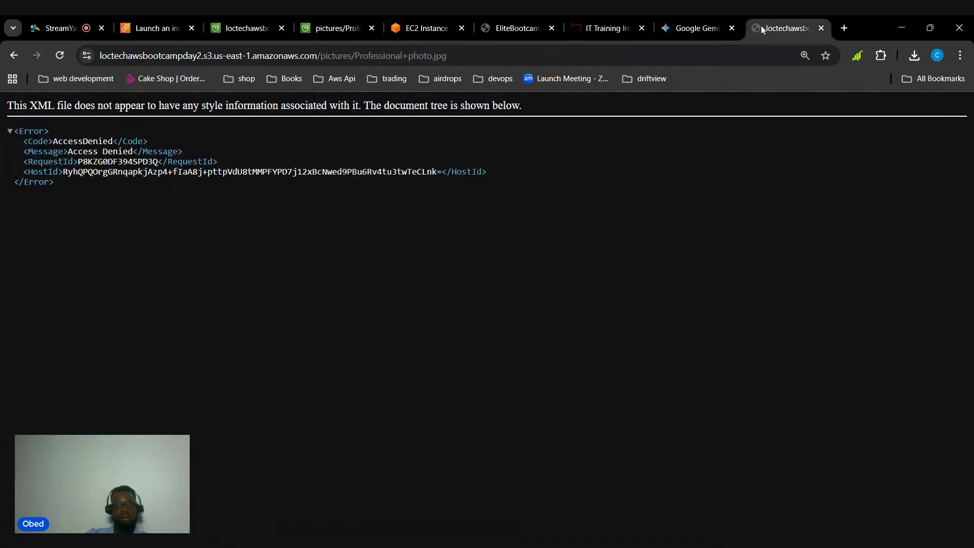
left_click(399, 57)
type("https://loctechawsbootcampday2.s3.us-east-1.amazonaws.com/pictures/Professional+photo.jpg")
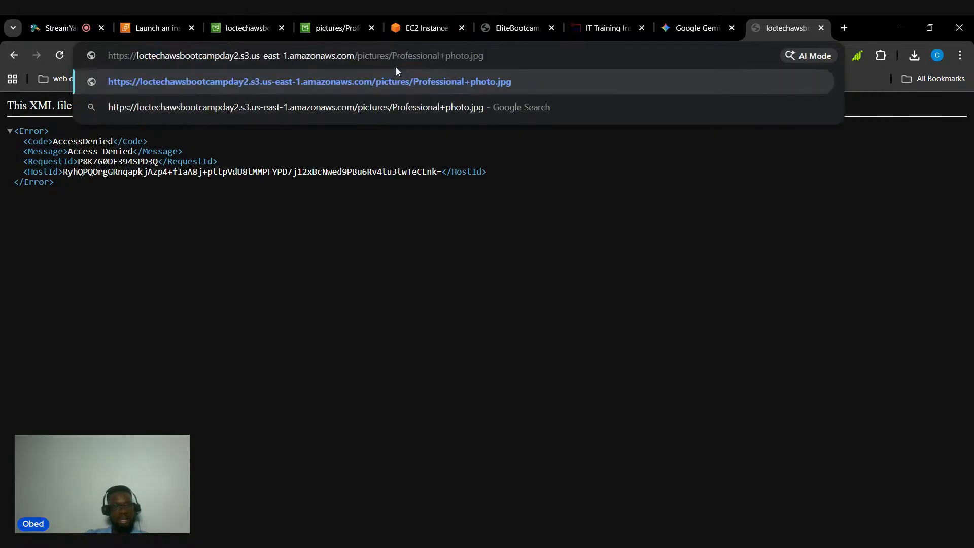
key("Return")
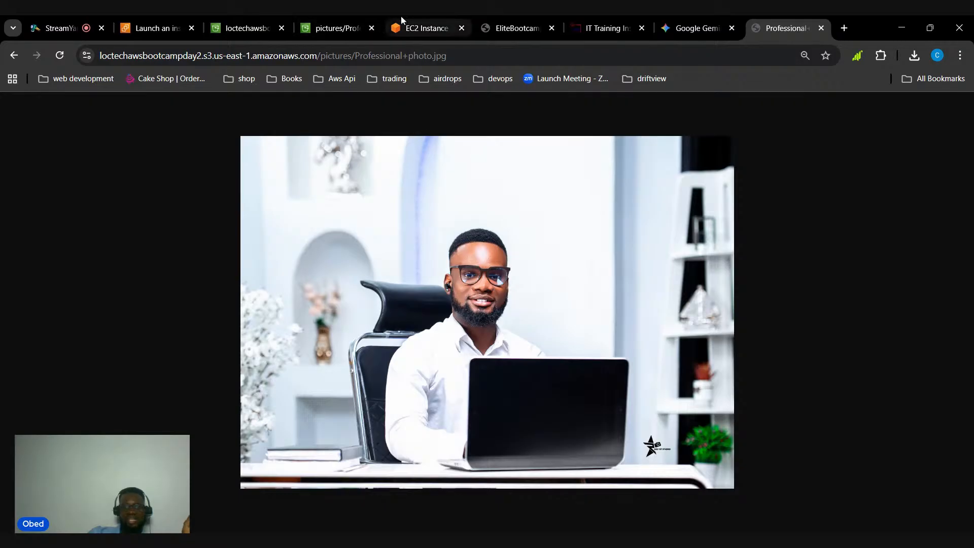
Move the photo's browser tab beside the EliteBootcamp site's tab and show the EliteBootcamp site
left_click(426, 28)
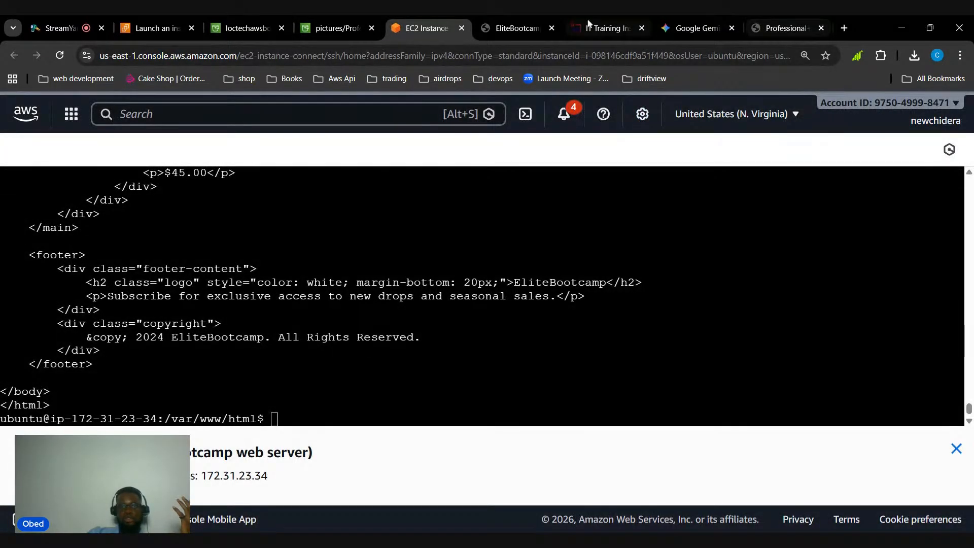
left_click(518, 28)
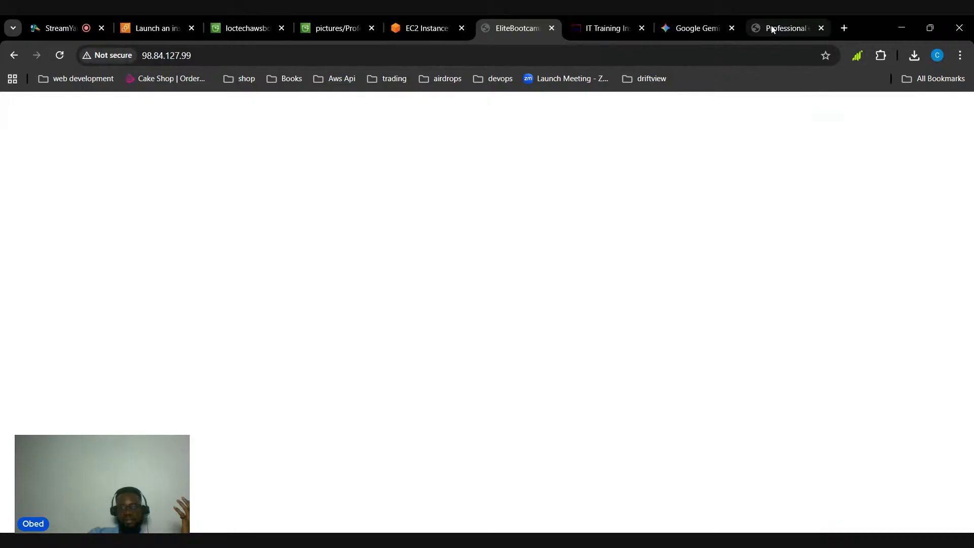
left_click_drag(772, 30, 592, 28)
left_click(518, 29)
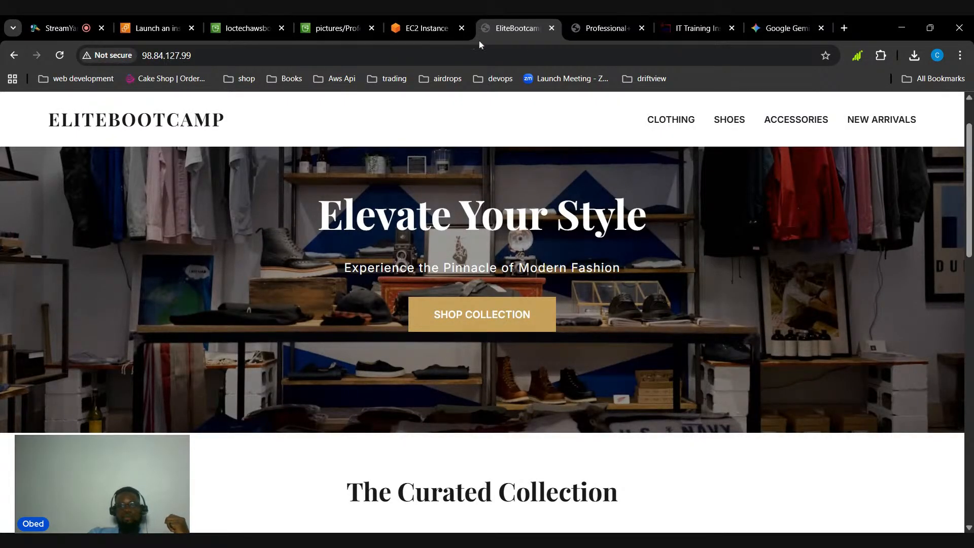
Review the photo's S3 object page, its publicly loaded image and the EliteBootcamp site, and switch to the StreamYard studio
left_click(319, 29)
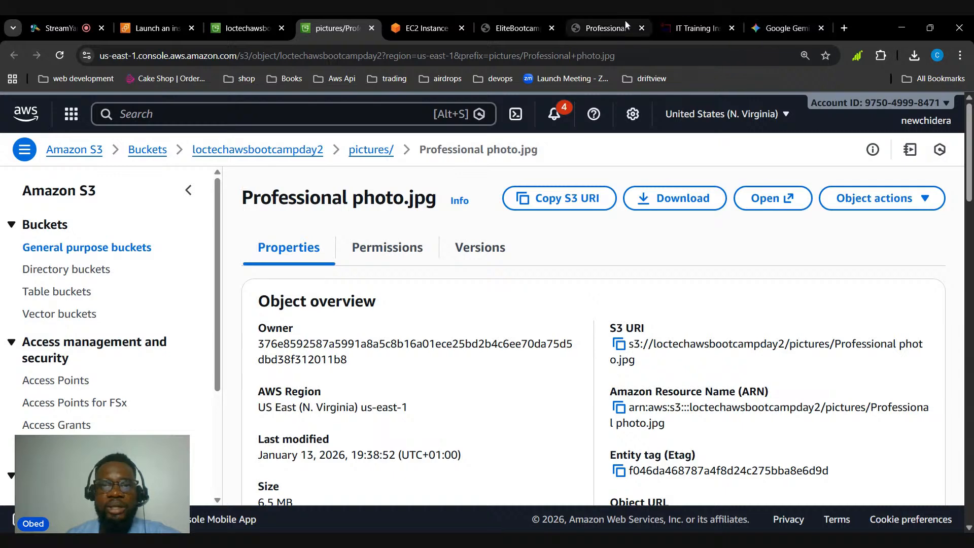
left_click(612, 26)
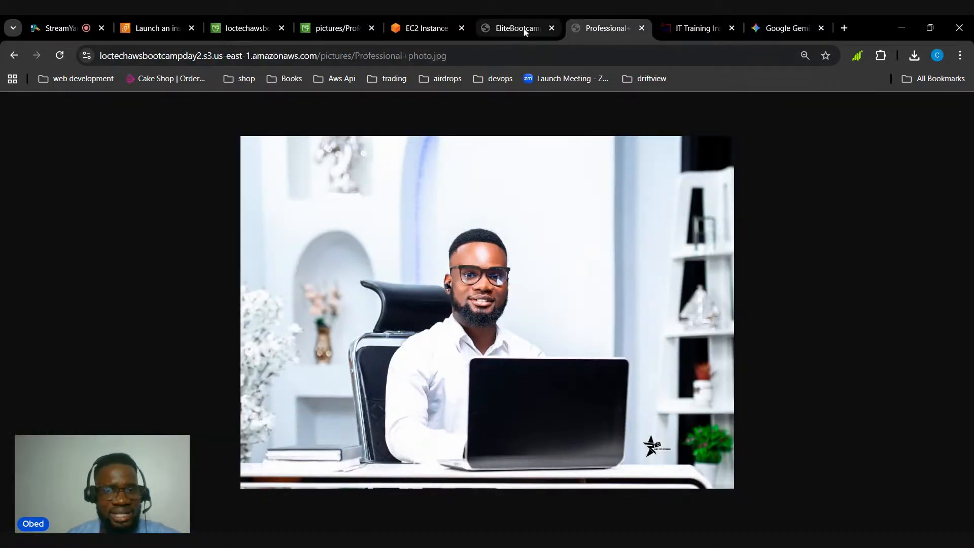
key("ctrl+l")
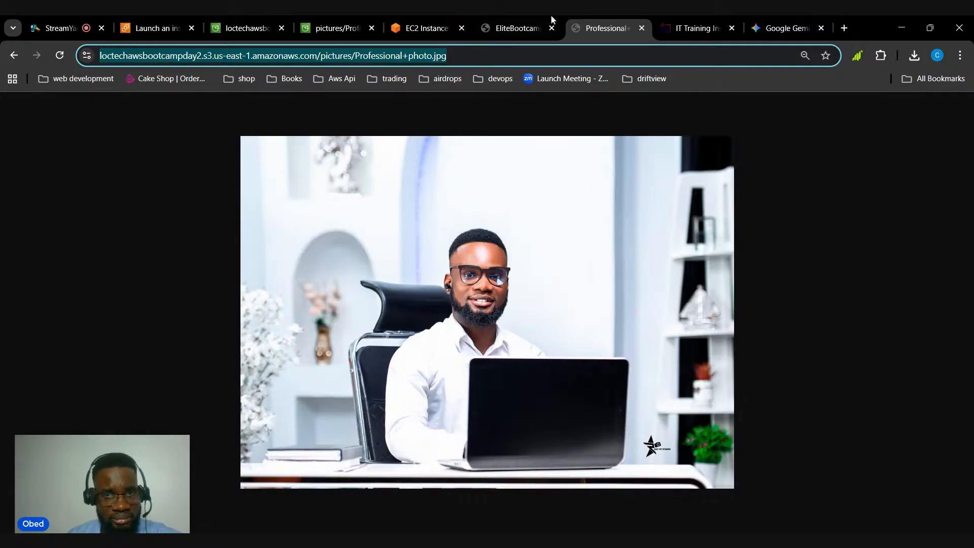
left_click(506, 24)
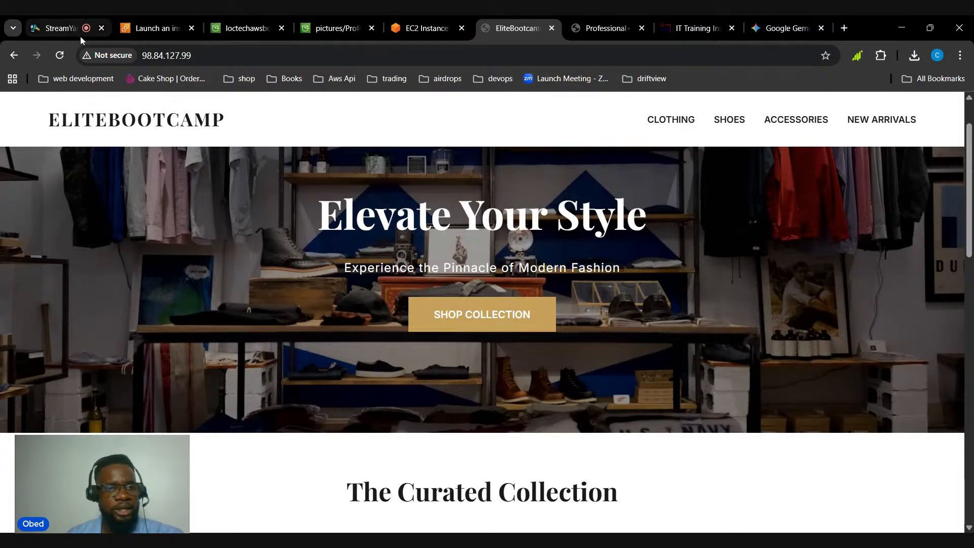
left_click(67, 27)
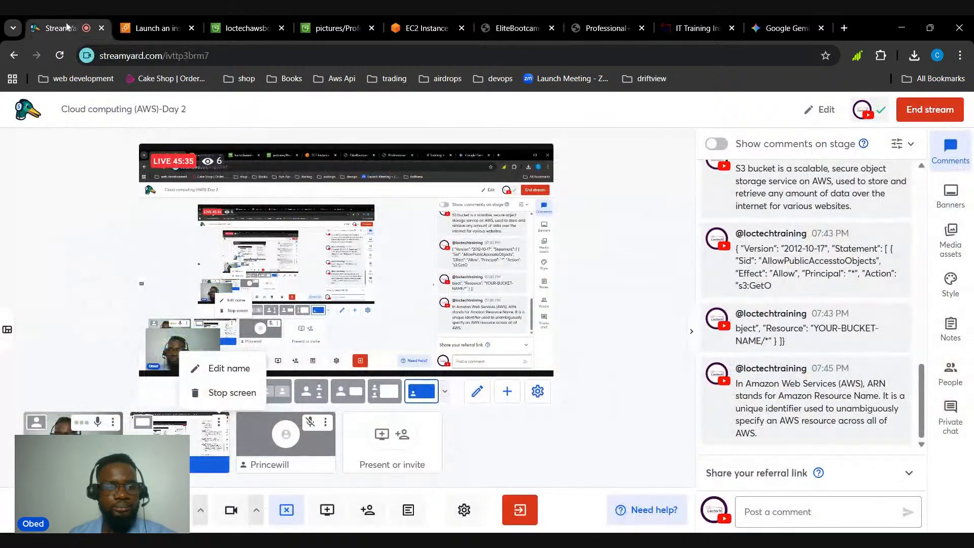